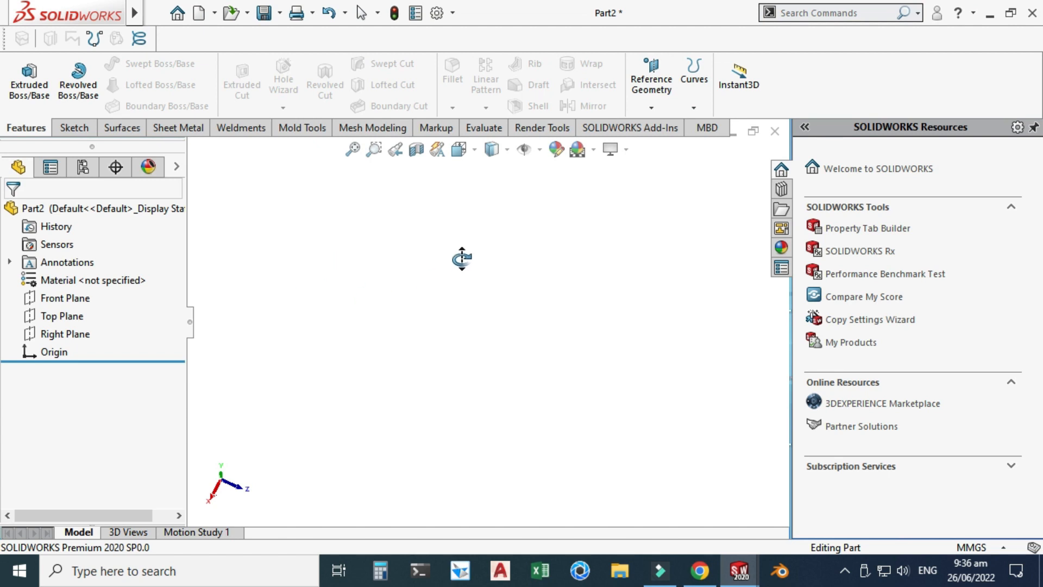
- Sketch a 16-sided inscribed-circle polygon on the Front Plane, centred on the origin, with an inner diameter of about 112 mm
{"action": "key", "text": "Escape"}
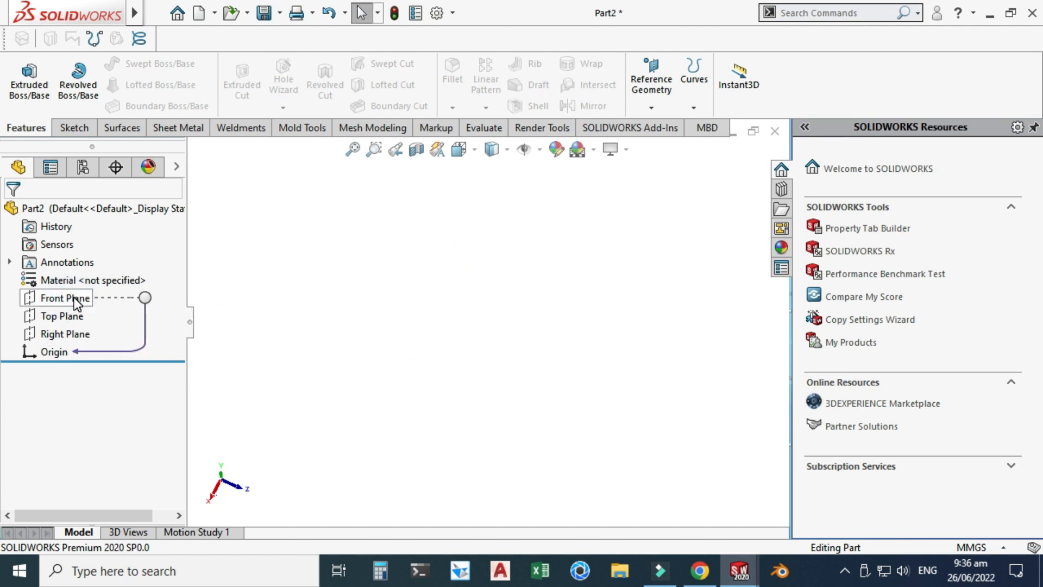
{"action": "left_click", "coordinate": [76, 303]}
{"action": "left_click", "coordinate": [88, 272]}
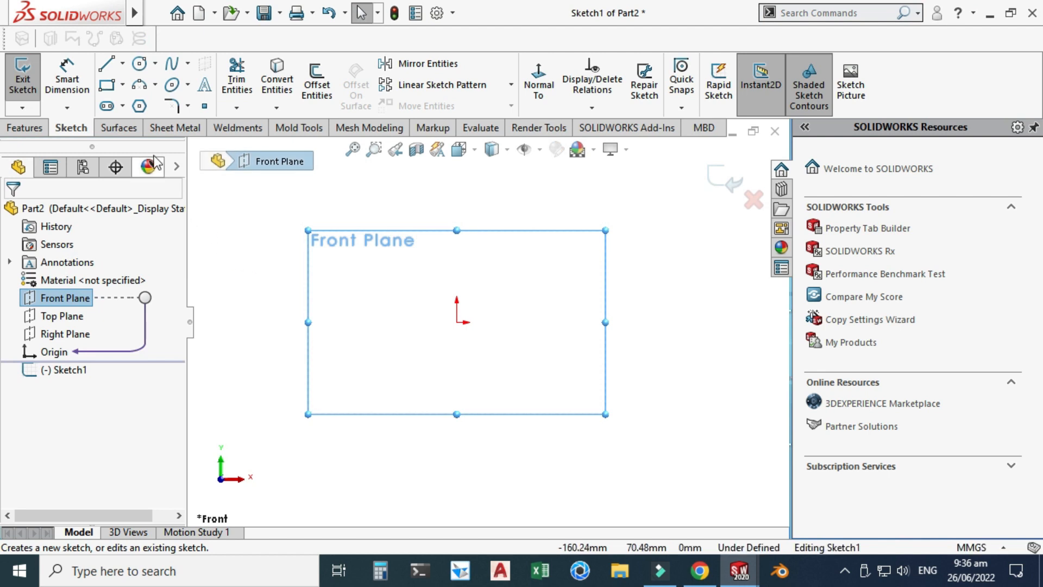
{"action": "left_click", "coordinate": [139, 106]}
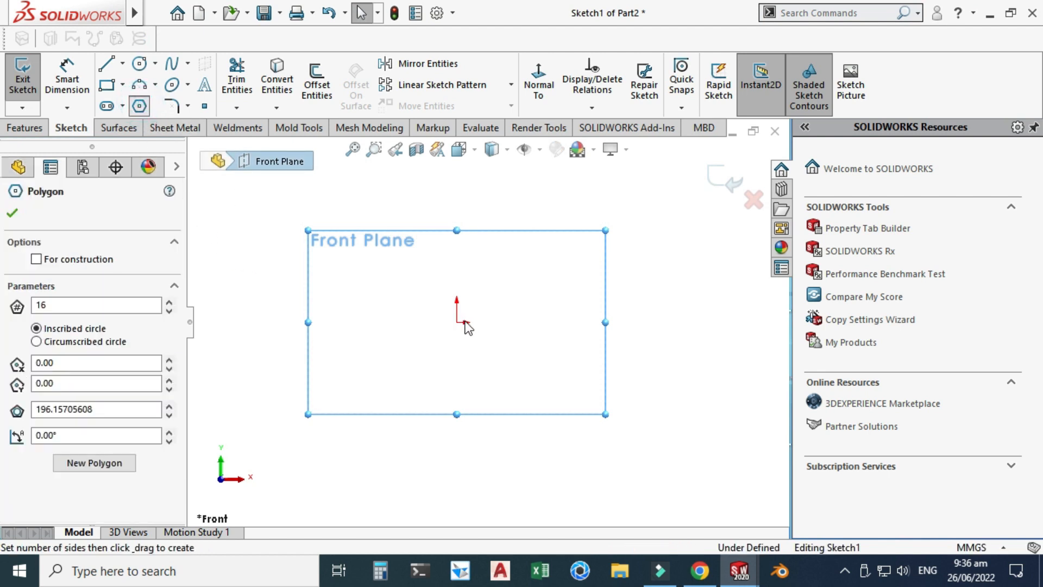
{"action": "left_click", "coordinate": [457, 322]}
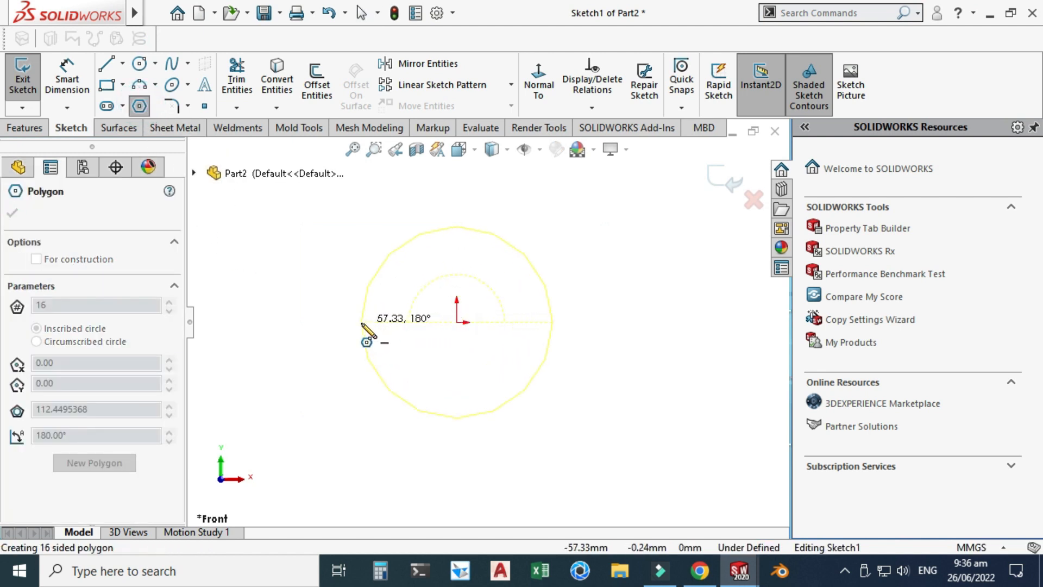
{"action": "left_click", "coordinate": [361, 324]}
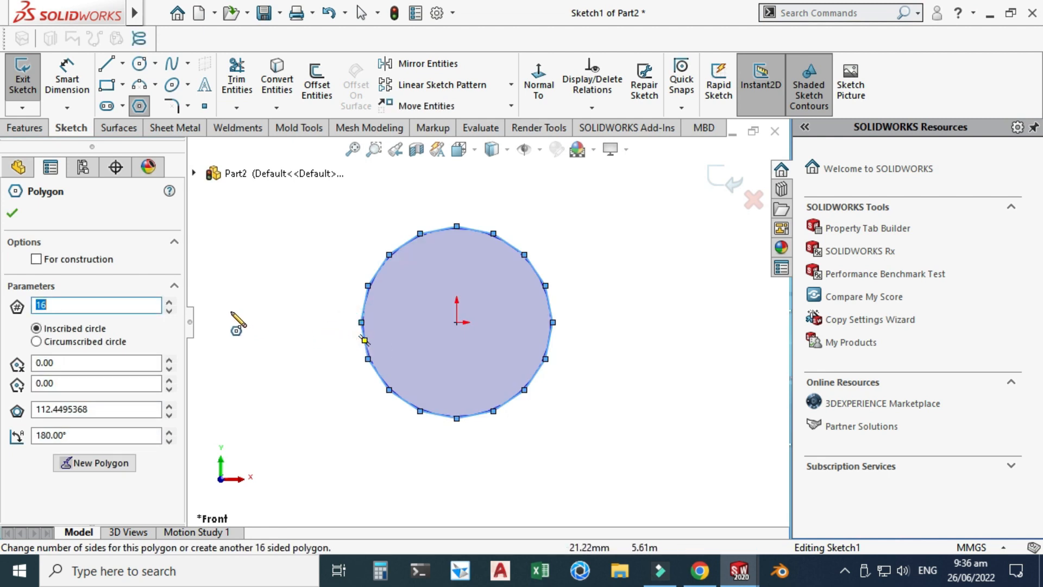
{"action": "key", "text": "Escape"}
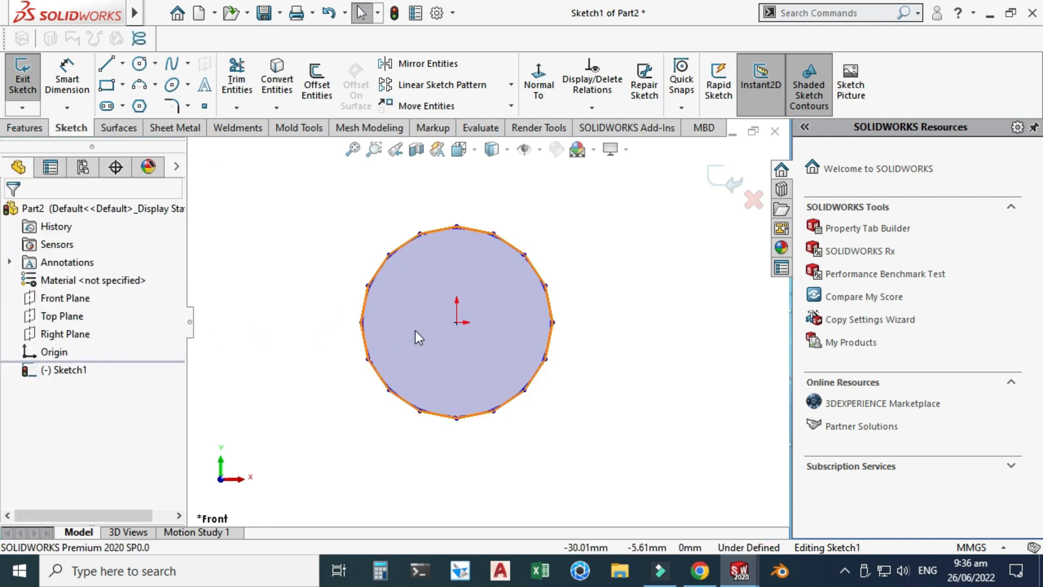
- Add a horizontal relation between the polygon's centre and its leftmost vertex
{"action": "left_click", "coordinate": [456, 322]}
{"action": "left_click", "coordinate": [361, 322], "text": "ctrl"}
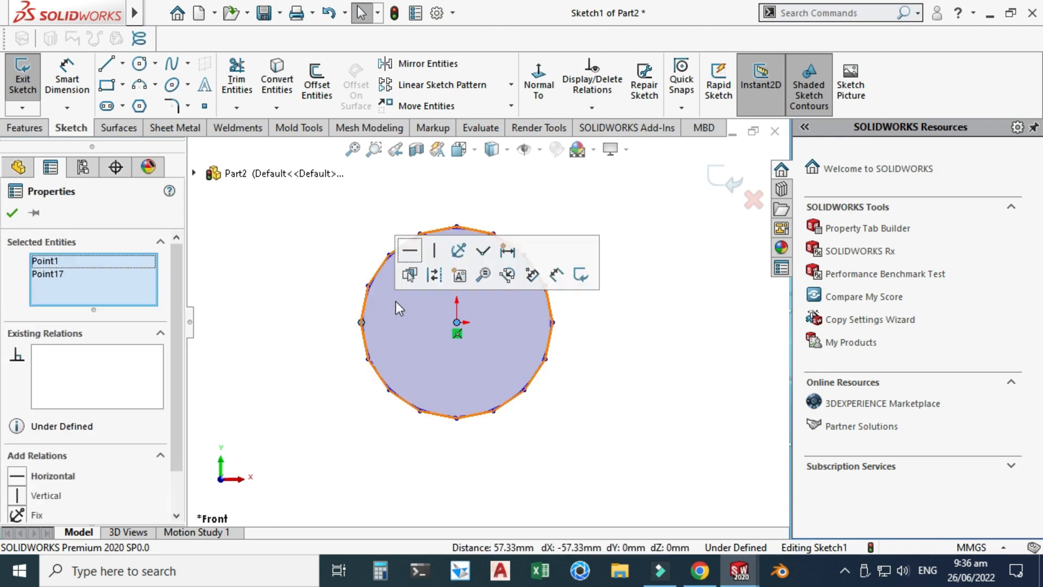
{"action": "left_click", "coordinate": [409, 250]}
{"action": "key", "text": "Escape"}
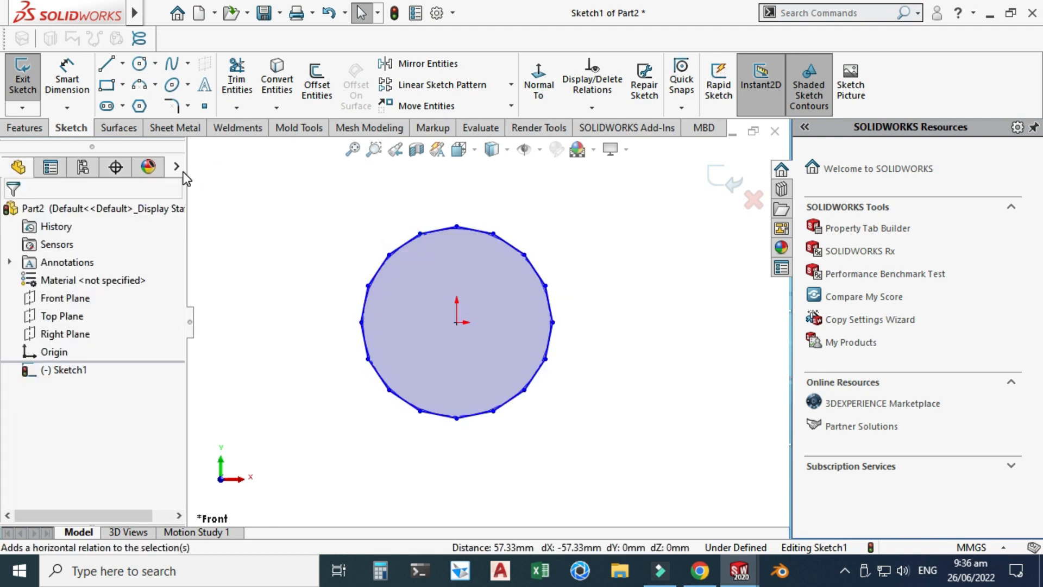
- Dimension the polygon's inscribed construction circle with a diameter of 6 mm
{"action": "left_click", "coordinate": [66, 79]}
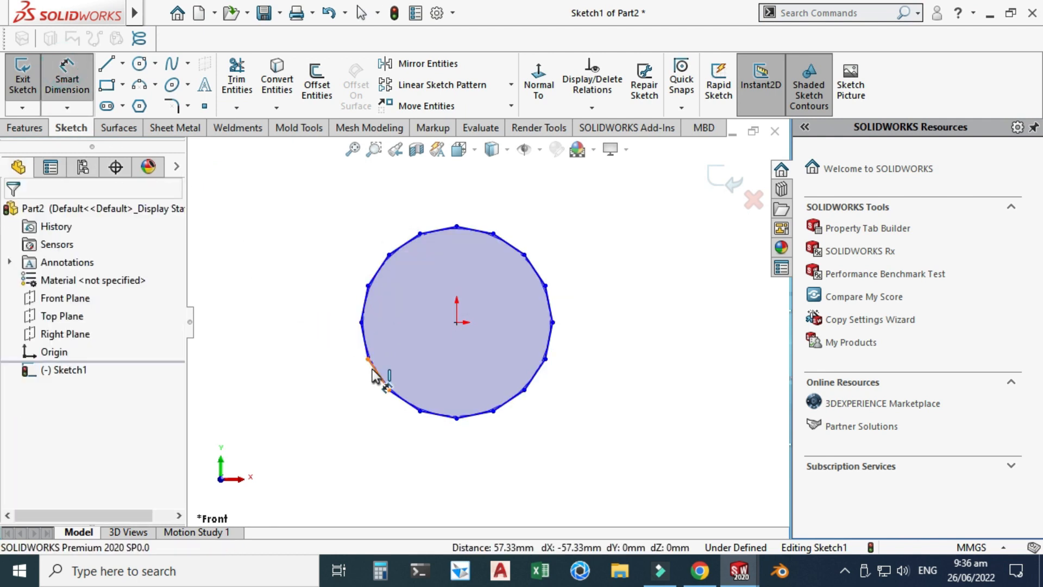
{"action": "scroll", "coordinate": [373, 375], "scroll_direction": "down", "scroll_amount": 3}
{"action": "left_click", "coordinate": [399, 337]}
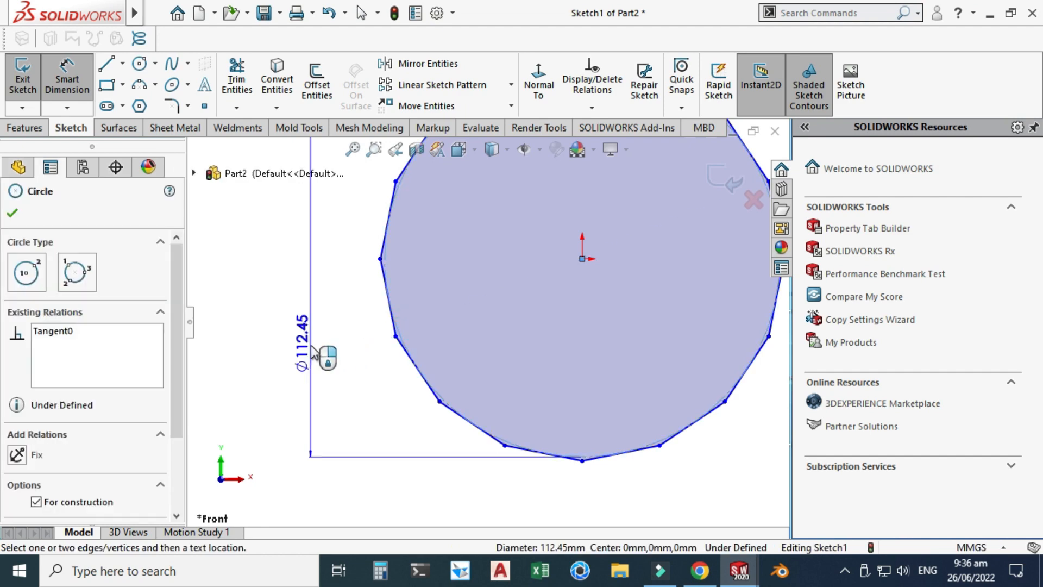
{"action": "left_click", "coordinate": [309, 348]}
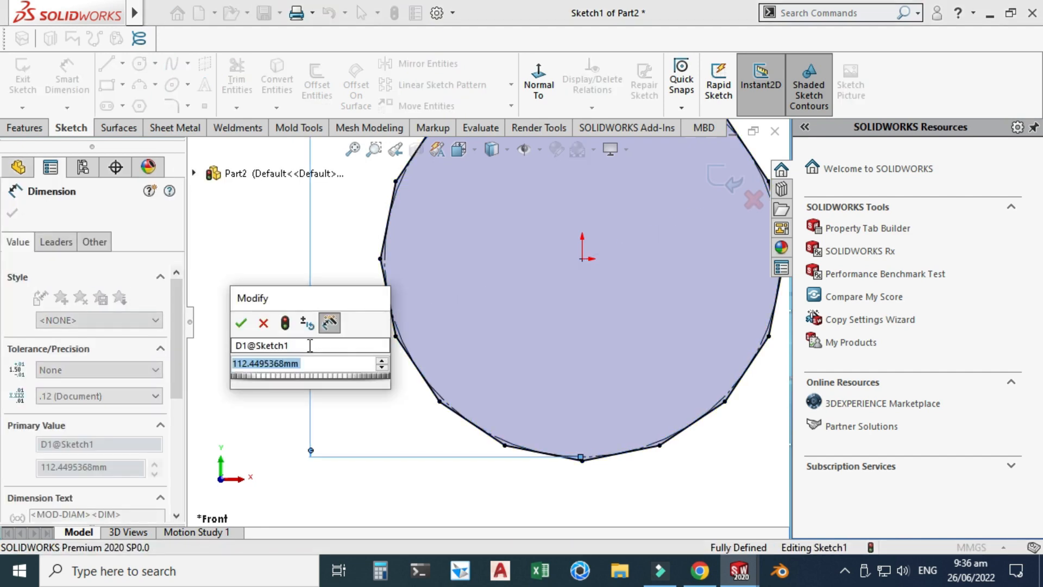
{"action": "type", "text": "6"}
{"action": "key", "text": "Return"}
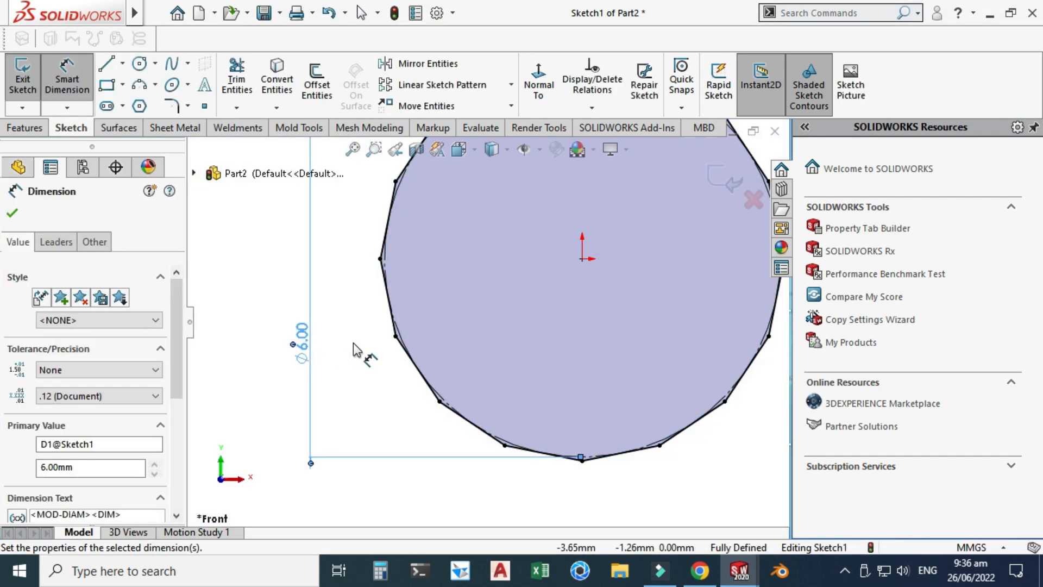
{"action": "key", "text": "Escape"}
{"action": "scroll", "coordinate": [578, 255], "scroll_direction": "up", "scroll_amount": 5}
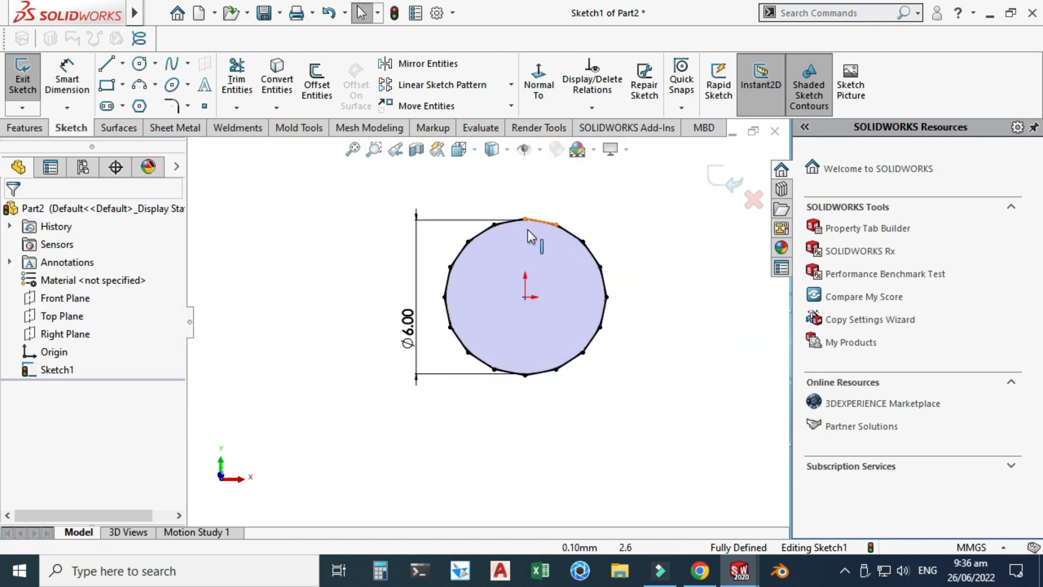
- Extrude the polygon 4.3 mm blind in the reversed direction with a 49° inward draft to form the pointed base
{"action": "left_click", "coordinate": [26, 127]}
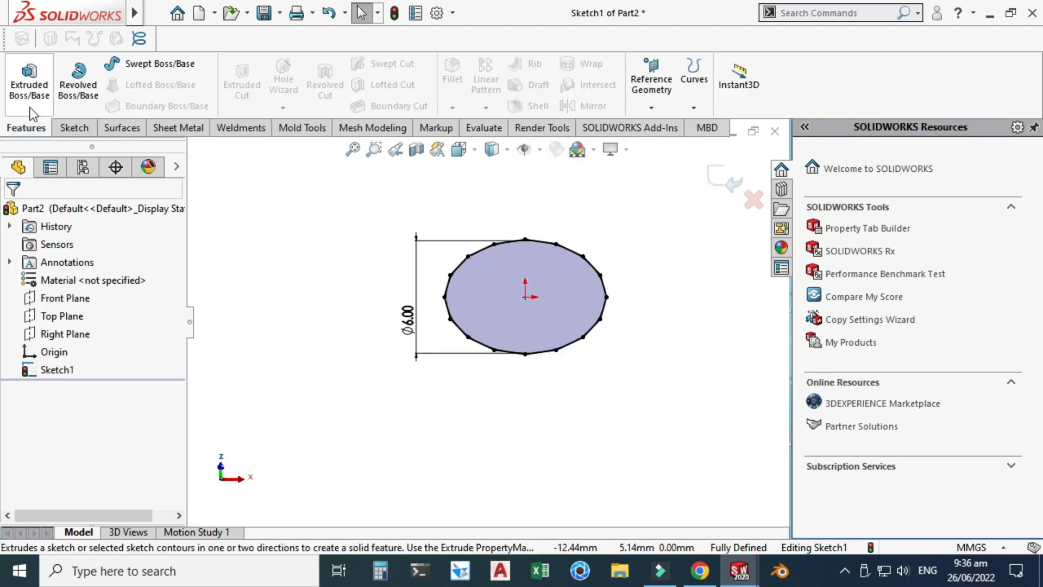
{"action": "left_click", "coordinate": [28, 86]}
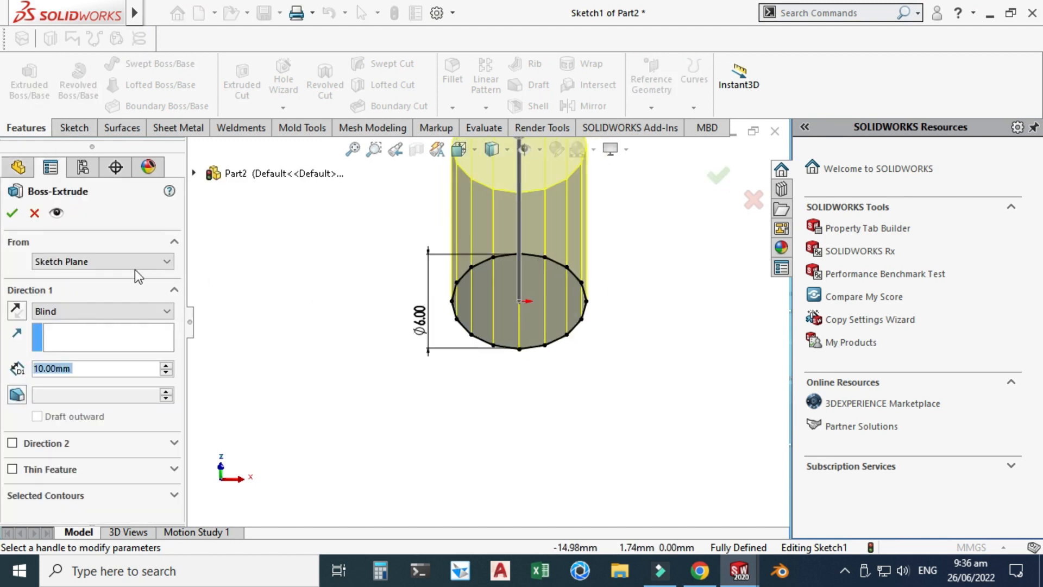
{"action": "left_click", "coordinate": [13, 314]}
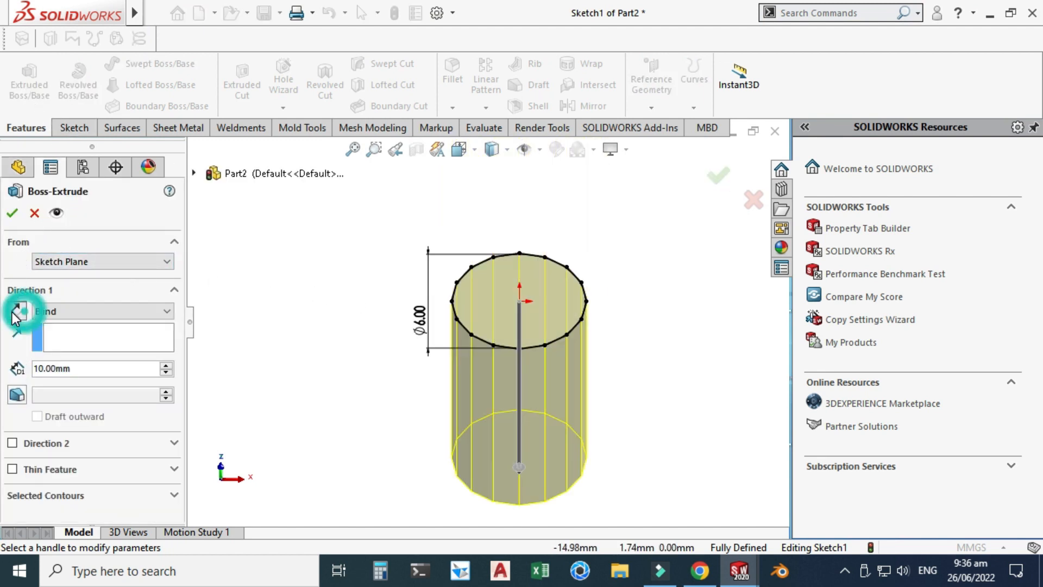
{"action": "left_click", "coordinate": [121, 369]}
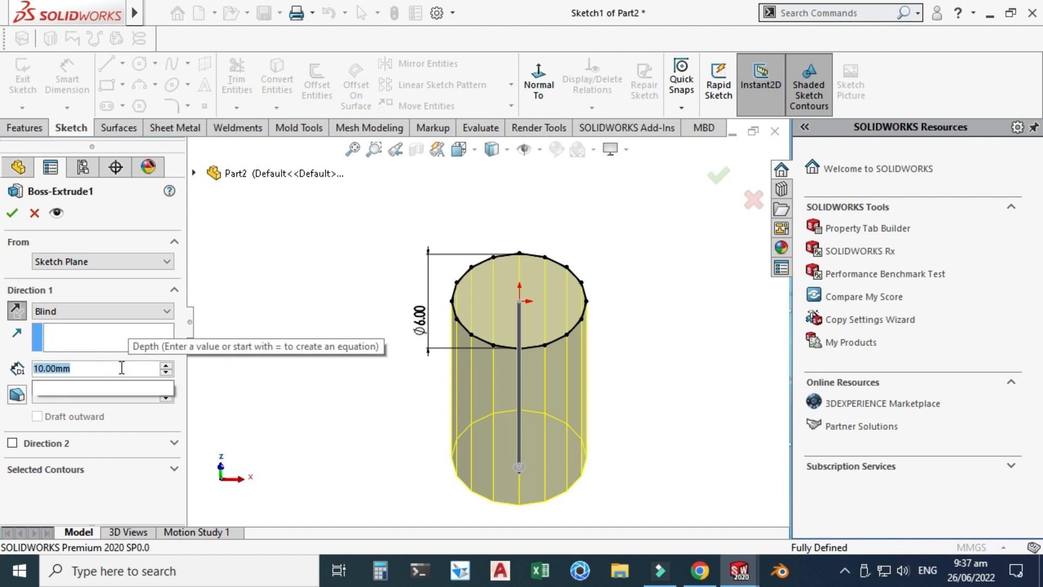
{"action": "type", "text": "4.3"}
{"action": "key", "text": "Return"}
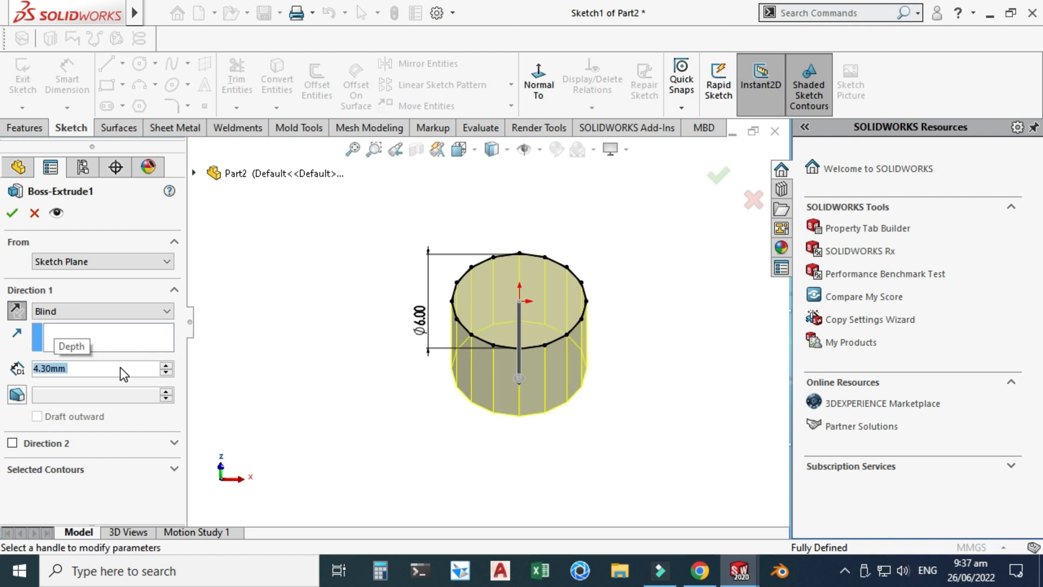
{"action": "left_click", "coordinate": [17, 395]}
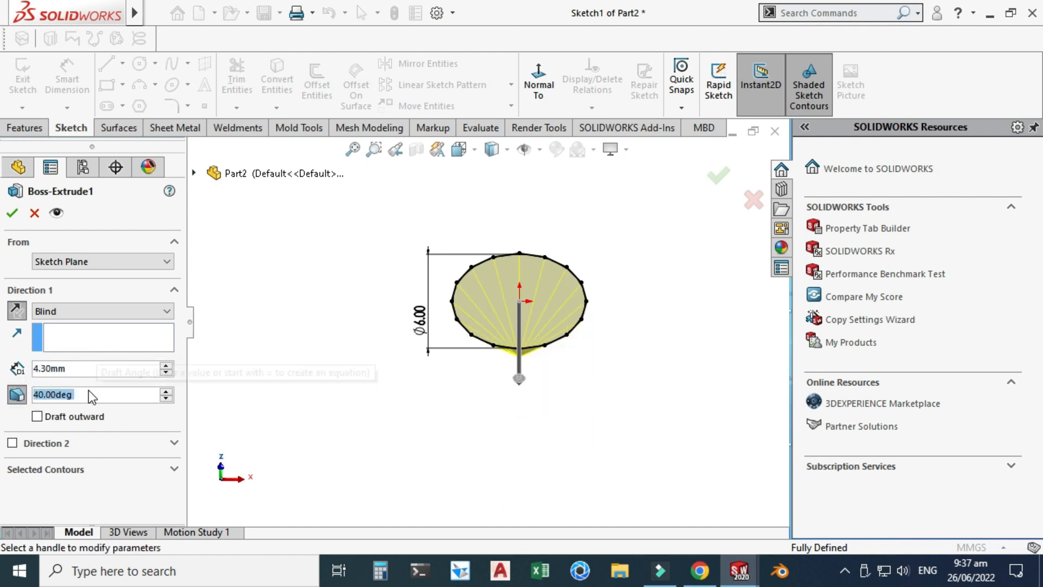
{"action": "type", "text": "49"}
{"action": "key", "text": "Return"}
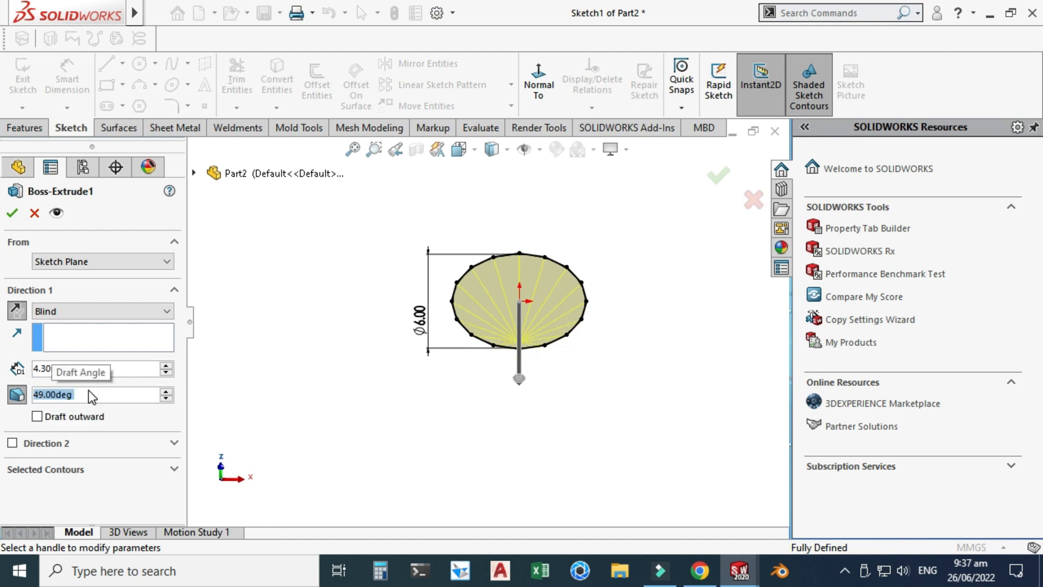
{"action": "left_click", "coordinate": [12, 212]}
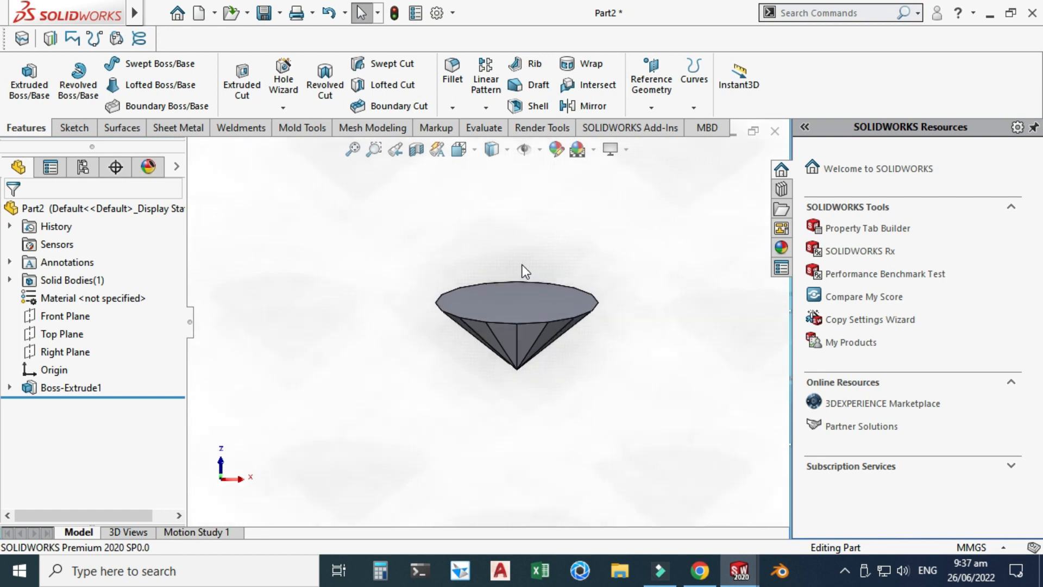
- Start a sketch on the cone's flat polygonal face and convert its outer edges into sketch lines
{"action": "left_click", "coordinate": [513, 328]}
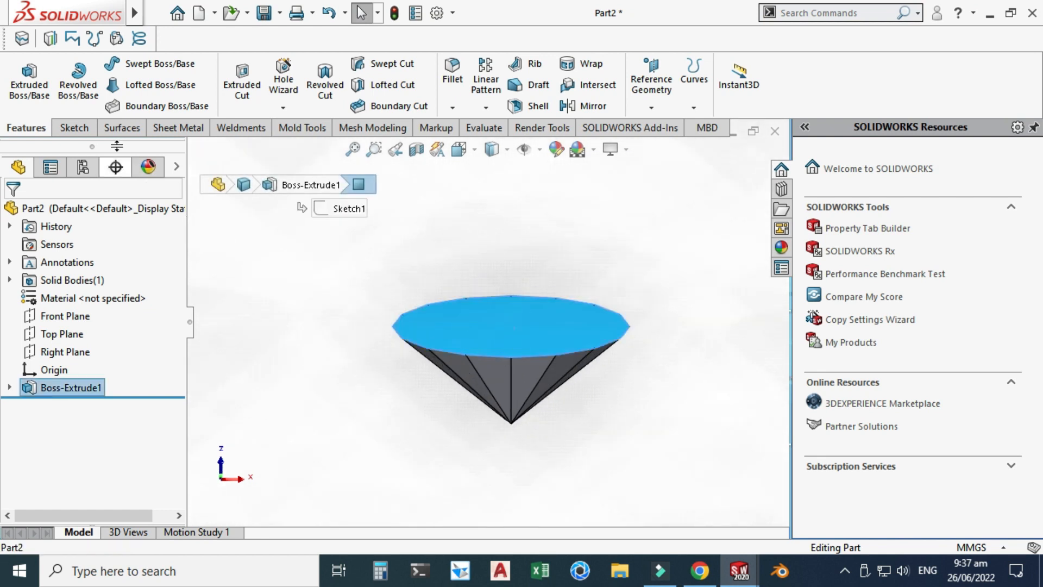
{"action": "left_click", "coordinate": [76, 128]}
{"action": "left_click", "coordinate": [23, 78]}
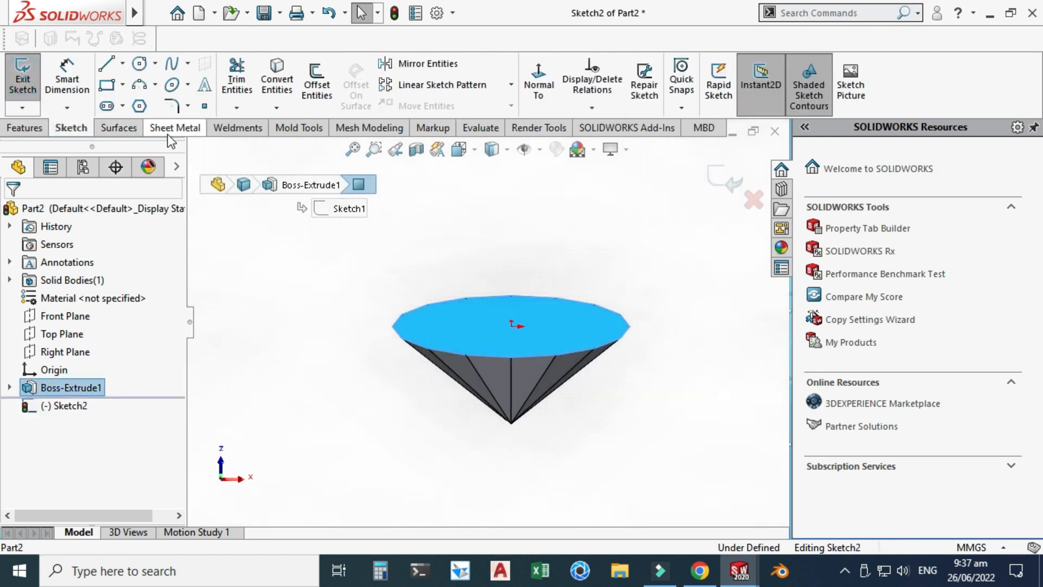
{"action": "left_click", "coordinate": [277, 81]}
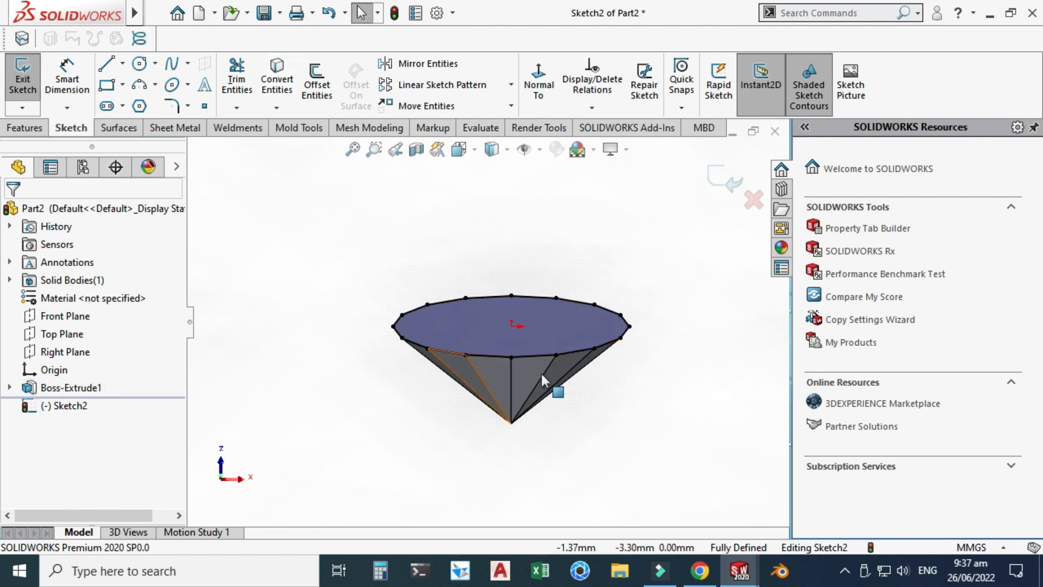
- Extrude the converted outline 0.25 mm blind away from the cone, merged with the body
{"action": "key", "text": "Down"}
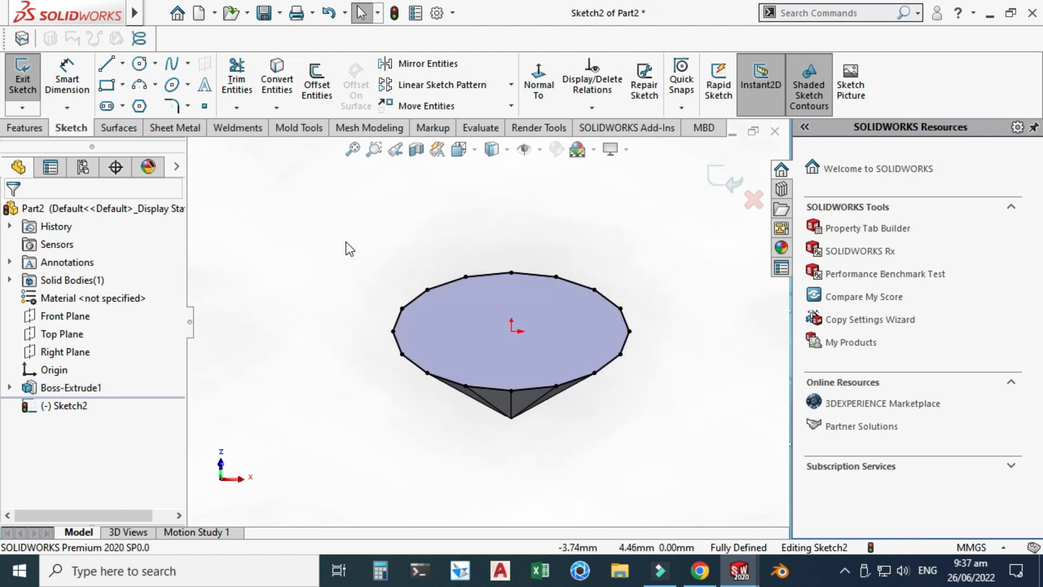
{"action": "left_click", "coordinate": [25, 127]}
{"action": "left_click", "coordinate": [29, 82]}
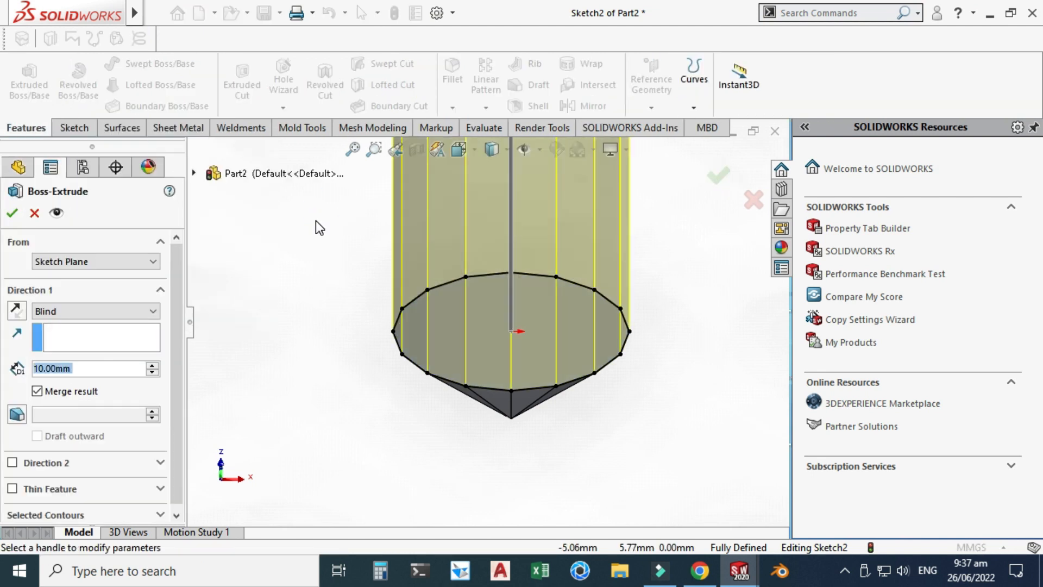
{"action": "type", "text": "0.25"}
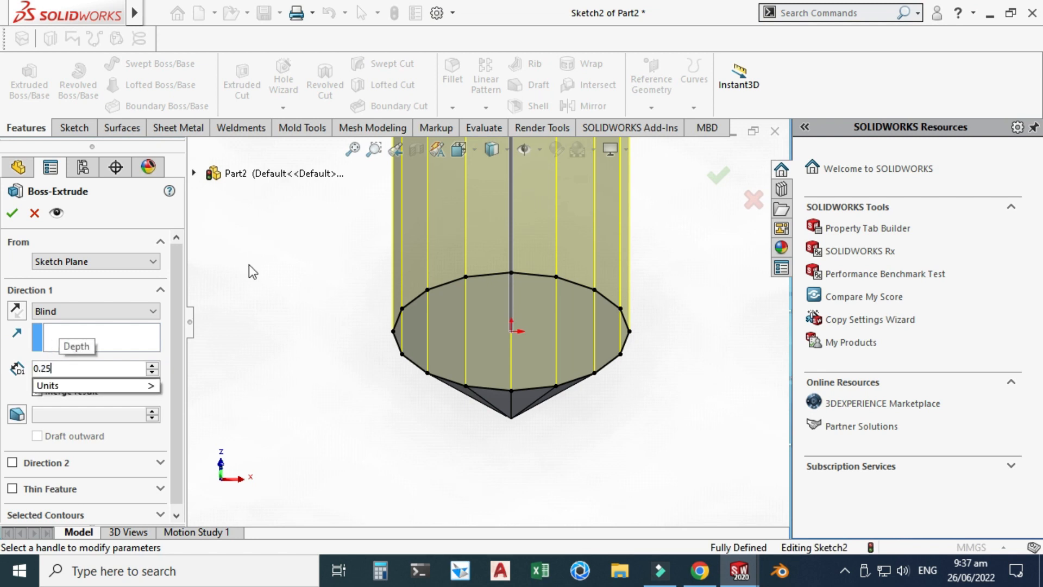
{"action": "key", "text": "Return"}
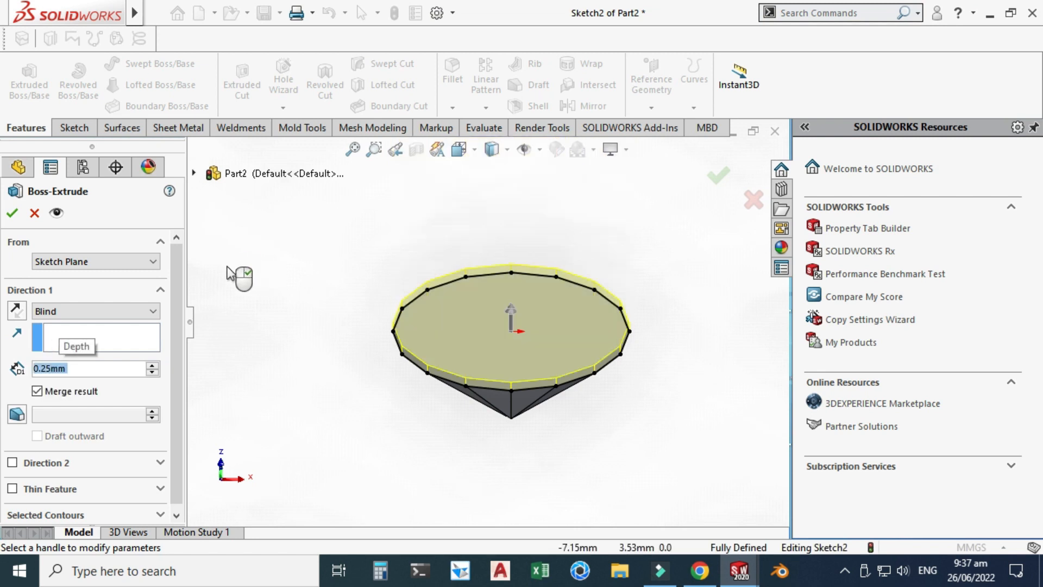
{"action": "left_click", "coordinate": [12, 213]}
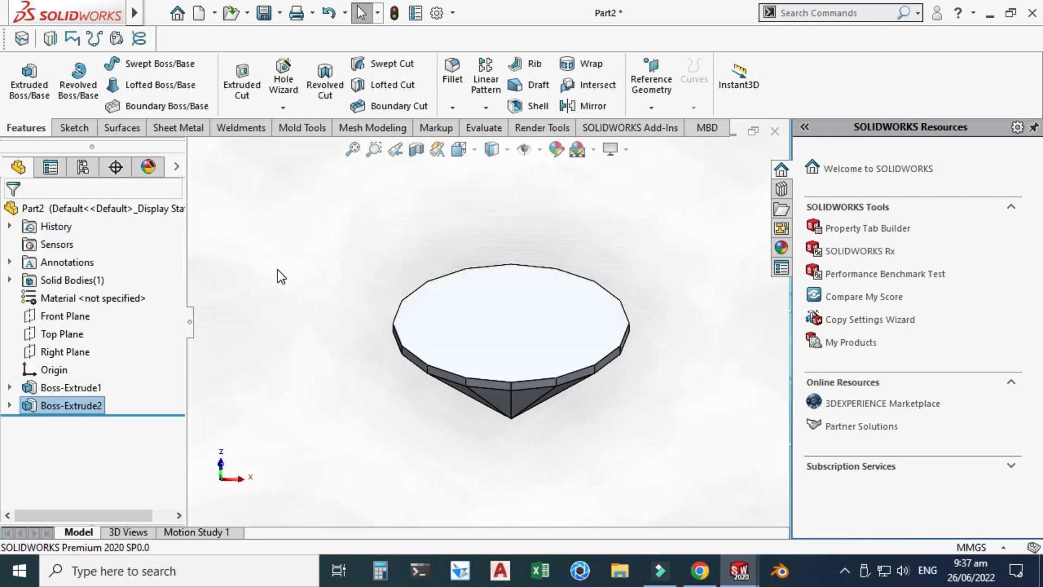
- Start a sketch on the top face of the thin band and convert the face's outline into sketch lines
{"action": "left_click", "coordinate": [484, 313]}
{"action": "left_click", "coordinate": [74, 127]}
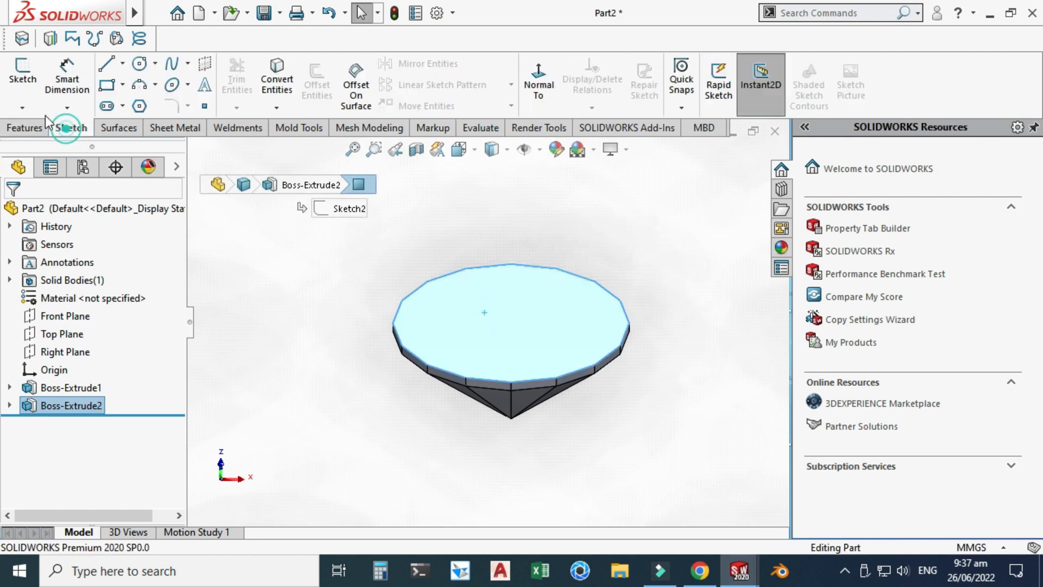
{"action": "left_click", "coordinate": [23, 79]}
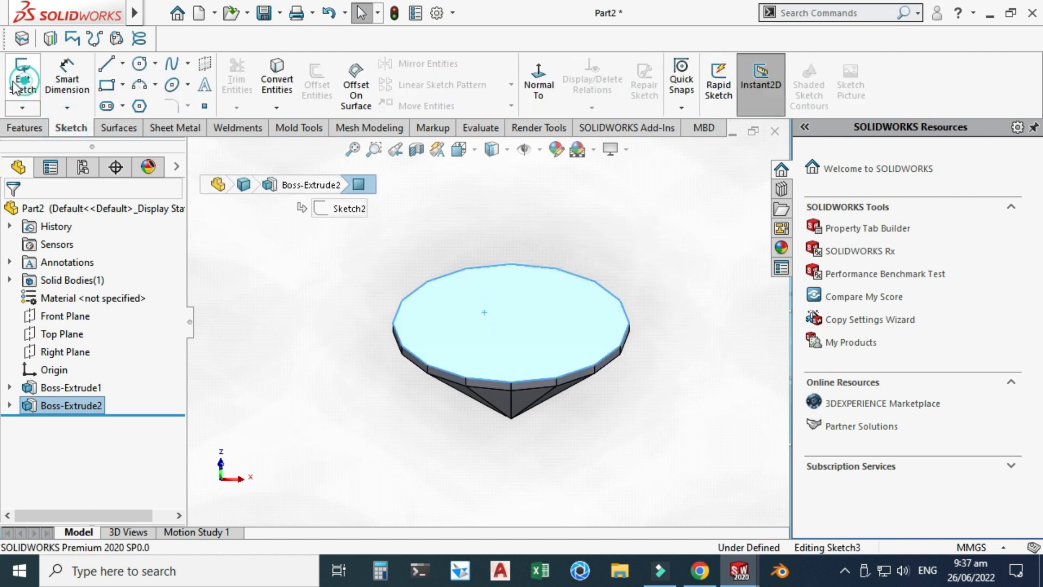
{"action": "left_click", "coordinate": [277, 79]}
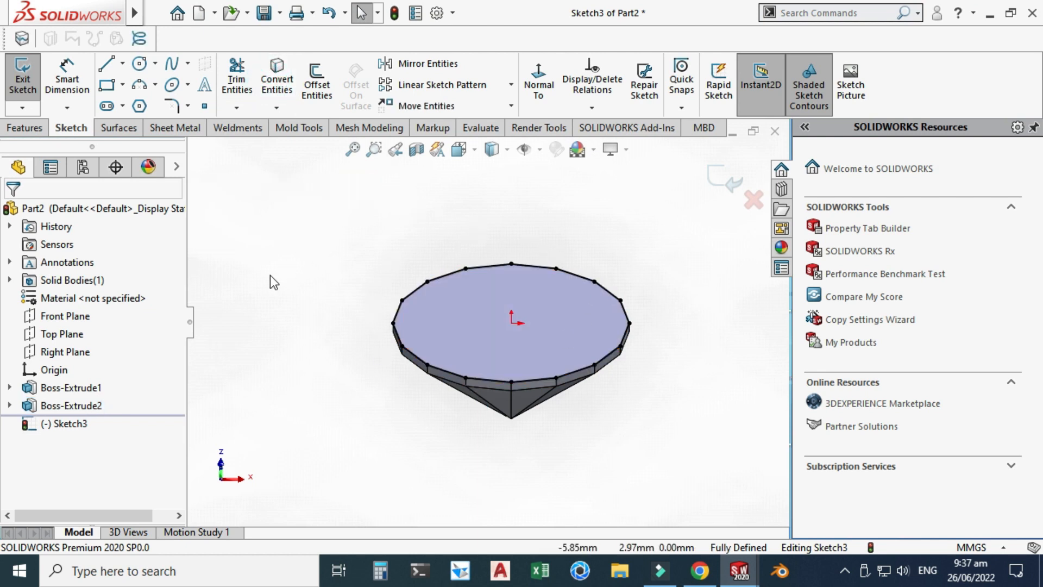
- Extrude the outline converted on the thin band's top face 1.5 mm blind with a 40° inward draft, merged with the body
{"action": "left_click", "coordinate": [26, 127]}
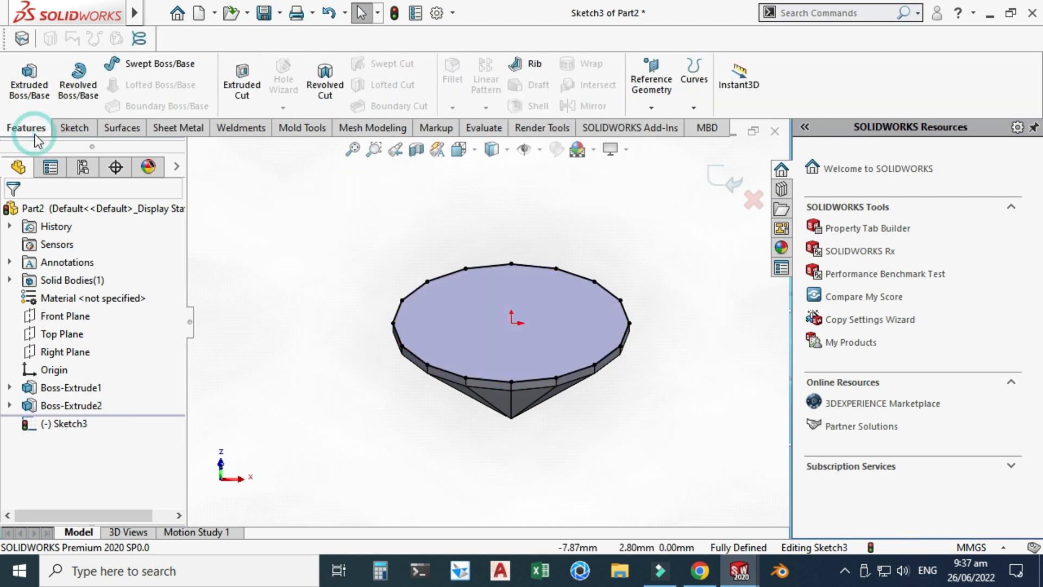
{"action": "left_click", "coordinate": [31, 92]}
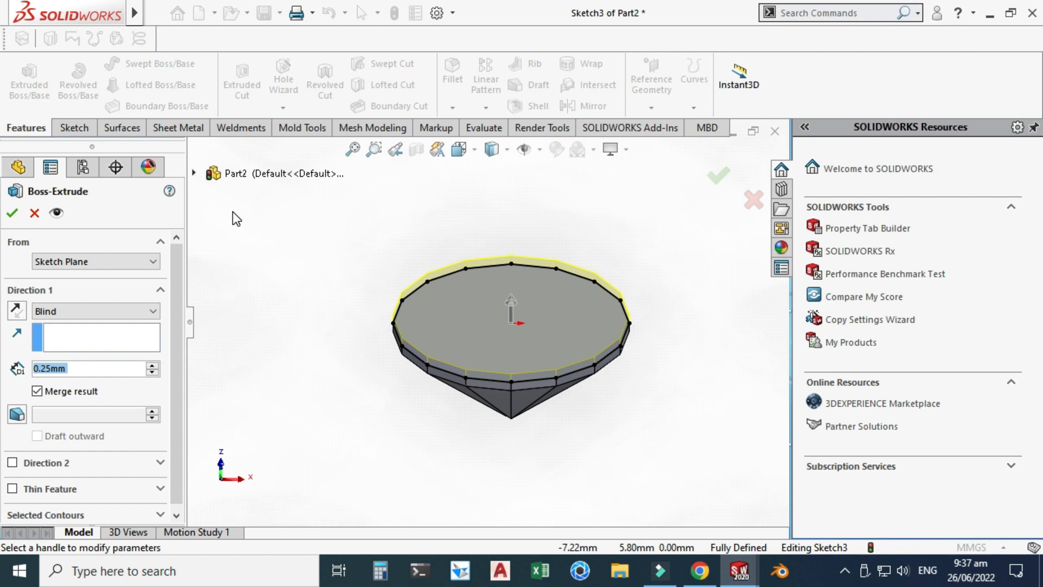
{"action": "type", "text": "1.5"}
{"action": "key", "text": "Return"}
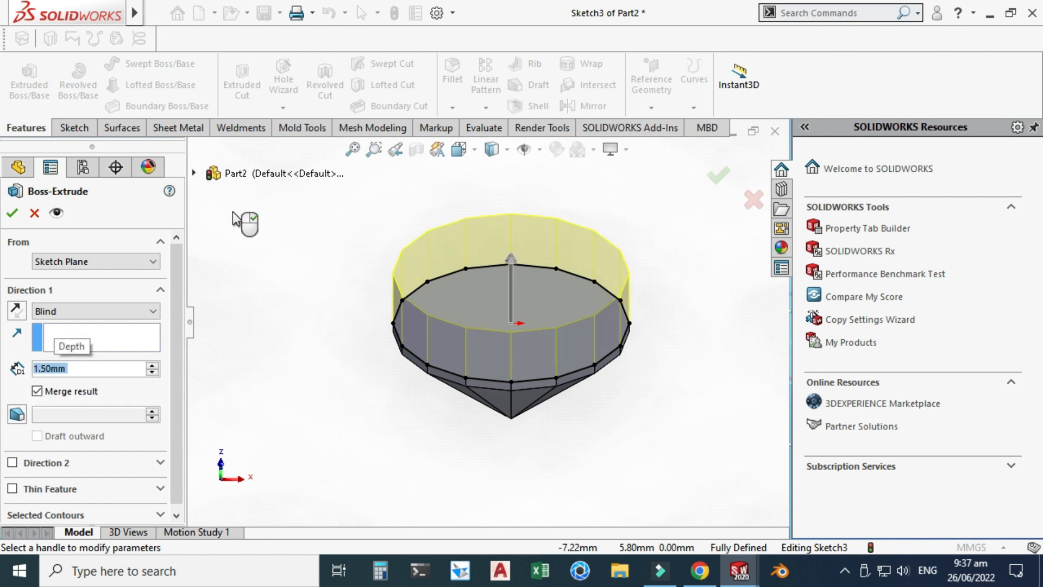
{"action": "left_click", "coordinate": [459, 149]}
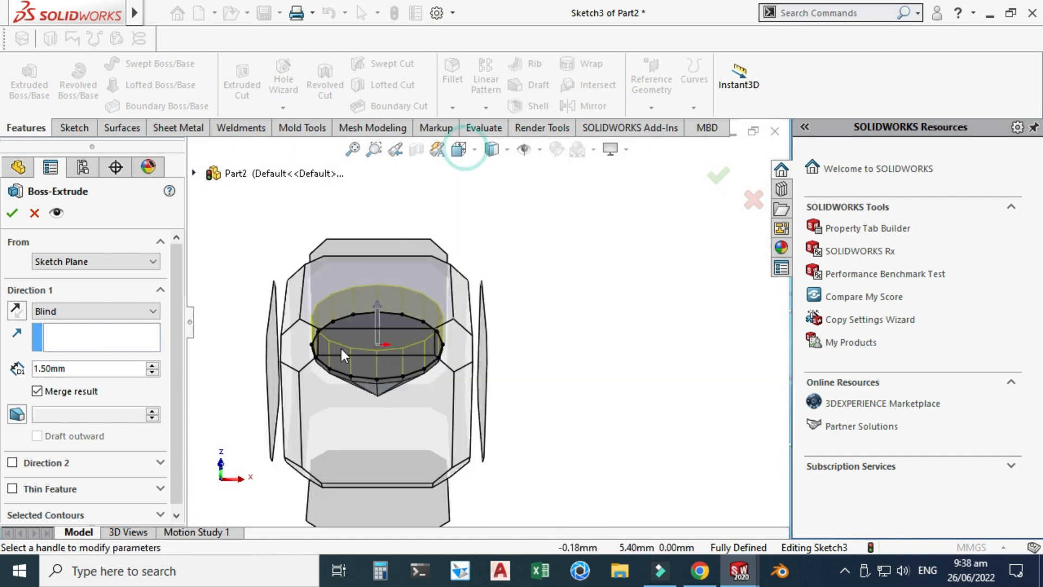
{"action": "left_click", "coordinate": [343, 400]}
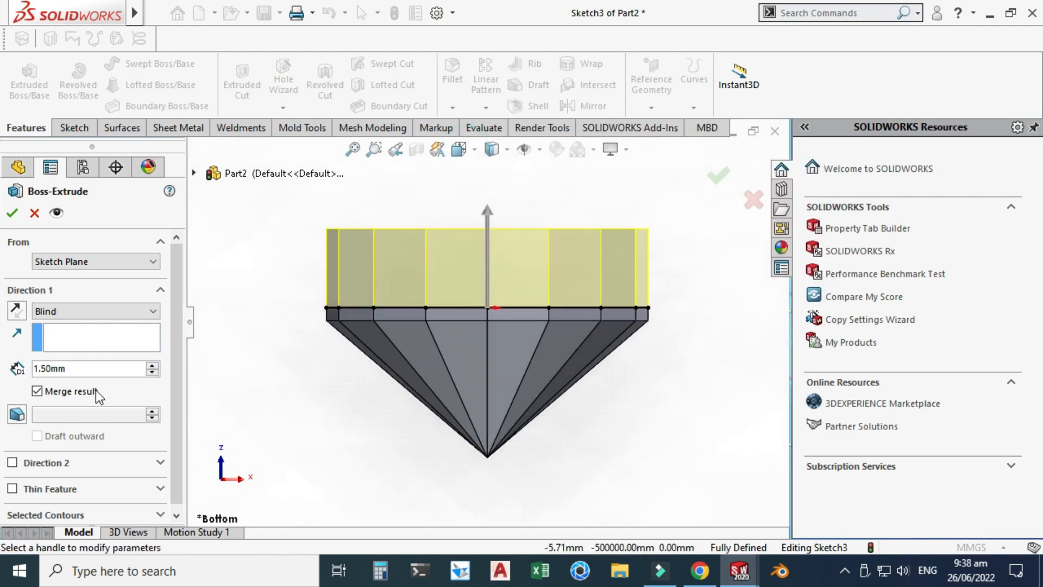
{"action": "left_click", "coordinate": [15, 417]}
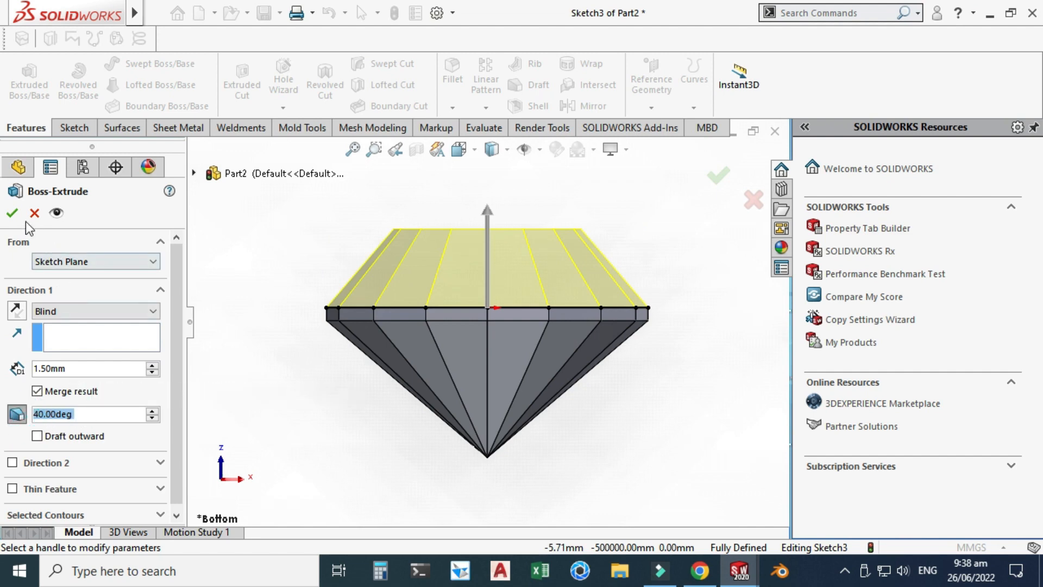
{"action": "left_click", "coordinate": [12, 212]}
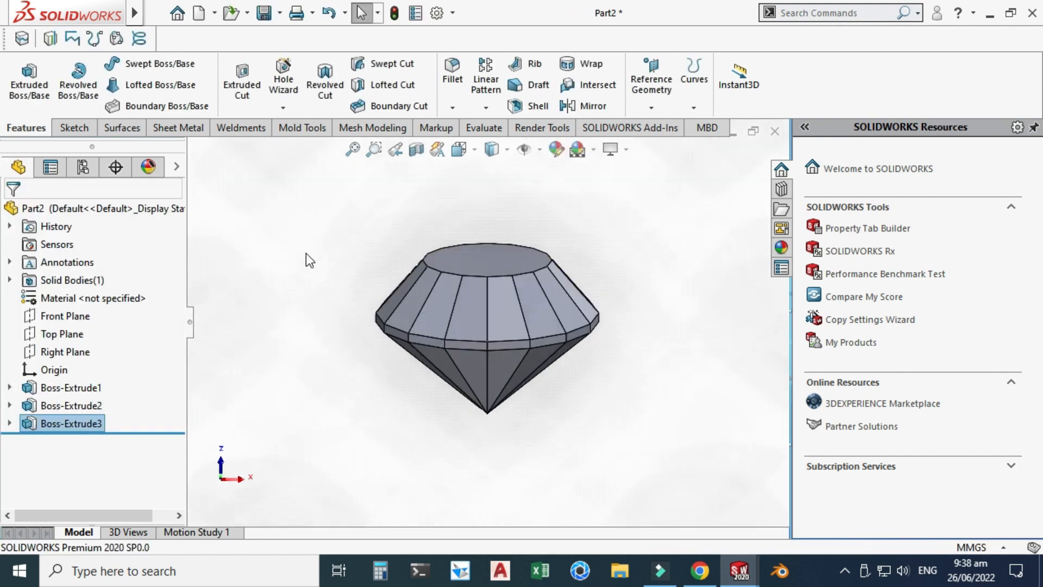
{"action": "left_click", "coordinate": [305, 253]}
- Examine the sloped upper facets and the corners of the flat top face from several angles
{"action": "middle_click_drag", "start_coordinate": [527, 244], "coordinate": [517, 284]}
{"action": "scroll", "coordinate": [511, 285], "scroll_direction": "down", "scroll_amount": 2}
{"action": "scroll", "coordinate": [391, 375], "scroll_direction": "down", "scroll_amount": 3}
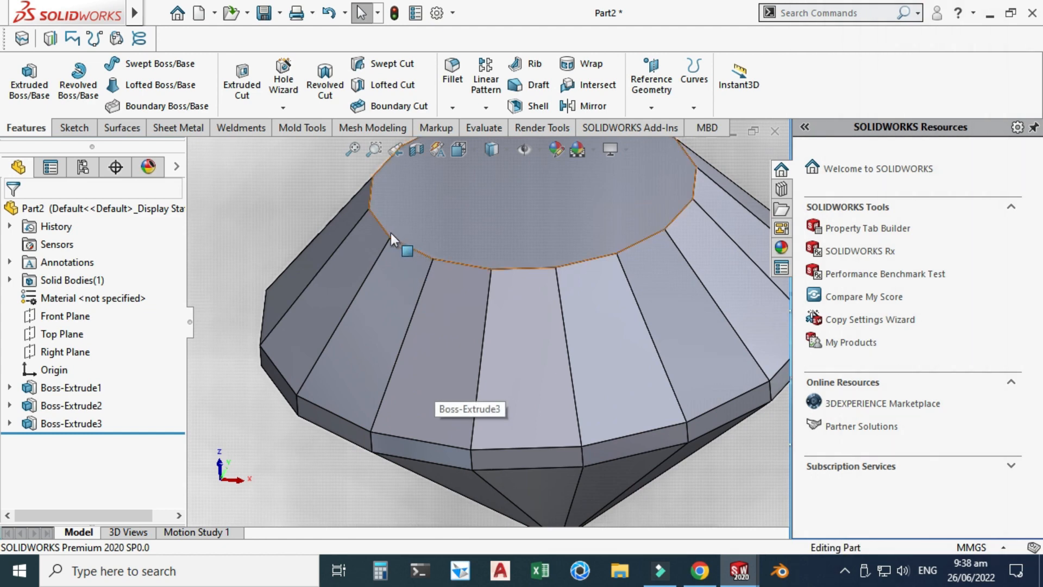
{"action": "scroll", "coordinate": [396, 271], "scroll_direction": "up", "scroll_amount": 2}
{"action": "scroll", "coordinate": [411, 271], "scroll_direction": "down", "scroll_amount": 2}
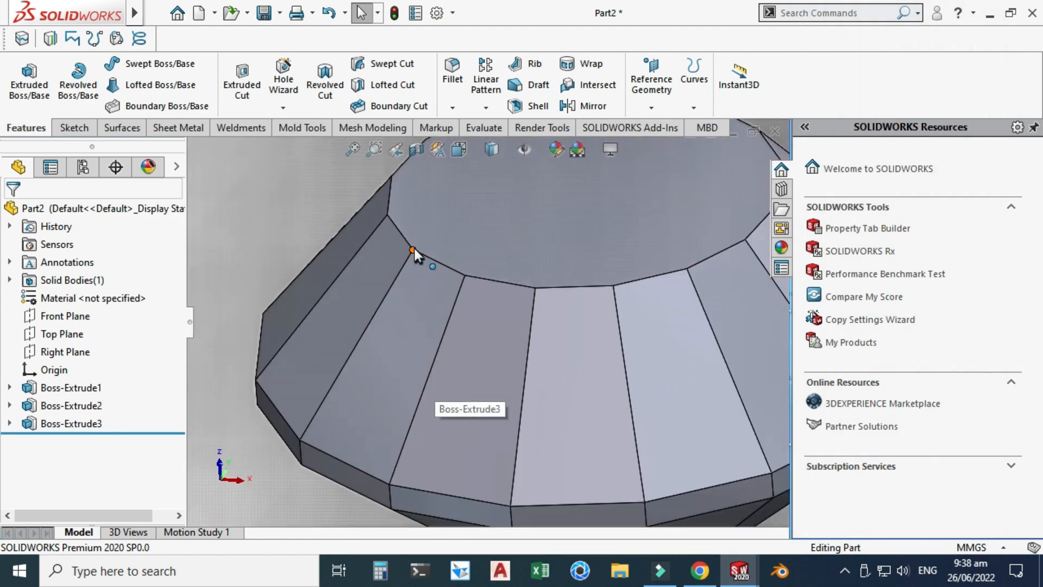
{"action": "scroll", "coordinate": [523, 294], "scroll_direction": "up", "scroll_amount": 3}
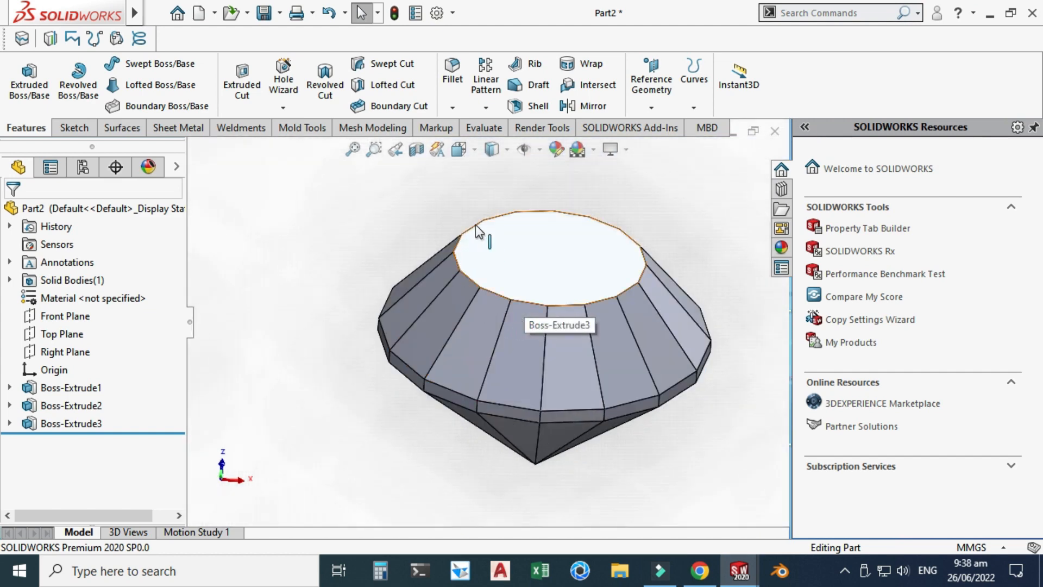
{"action": "left_click", "coordinate": [460, 150]}
{"action": "left_click", "coordinate": [361, 426]}
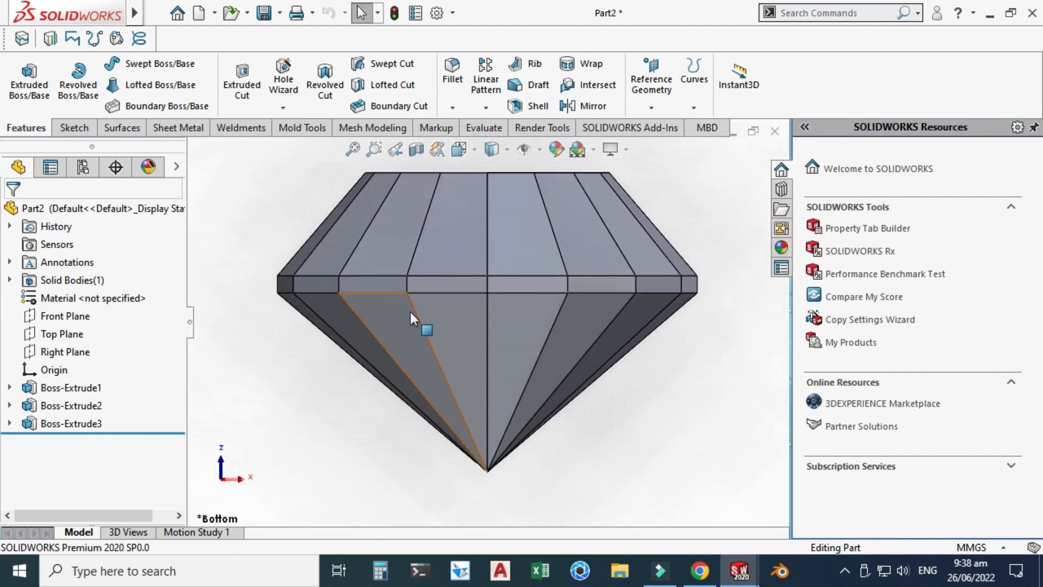
{"action": "left_click", "coordinate": [460, 150]}
{"action": "left_click", "coordinate": [384, 299]}
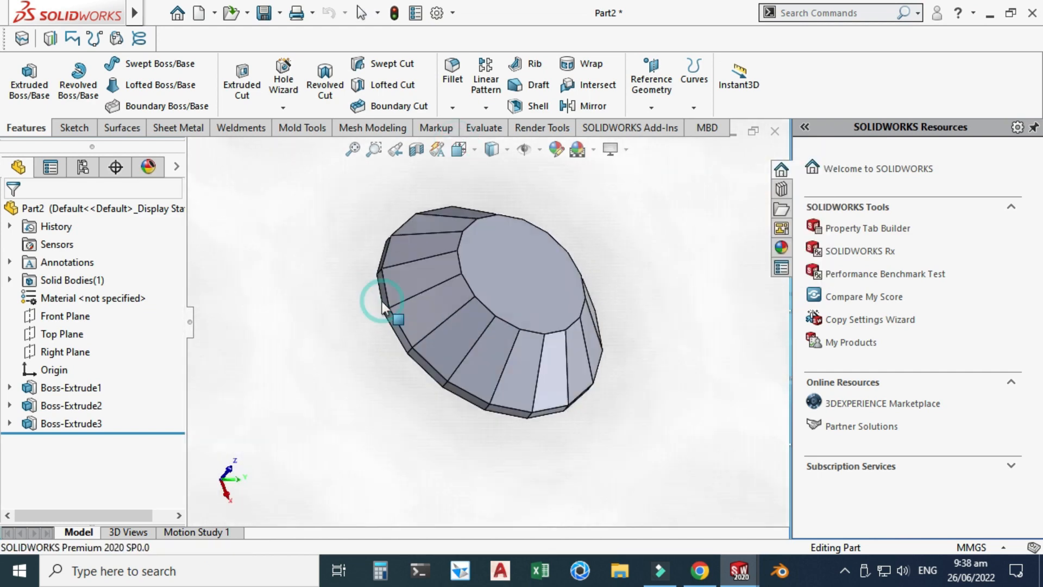
{"action": "scroll", "coordinate": [512, 465], "scroll_direction": "down", "scroll_amount": 2}
{"action": "scroll", "coordinate": [511, 465], "scroll_direction": "down", "scroll_amount": 2}
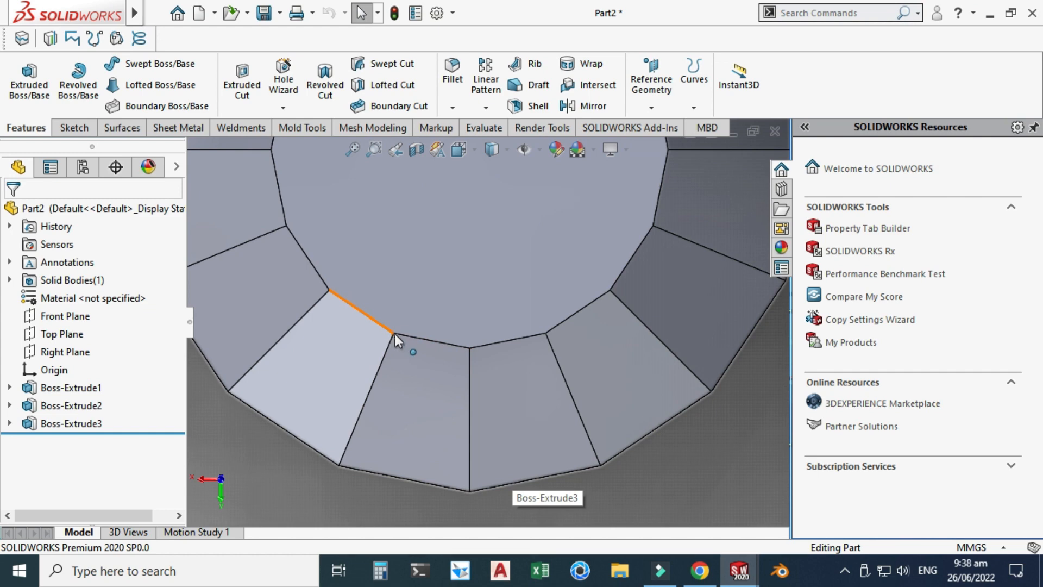
{"action": "middle_click_drag", "start_coordinate": [524, 451], "coordinate": [509, 390]}
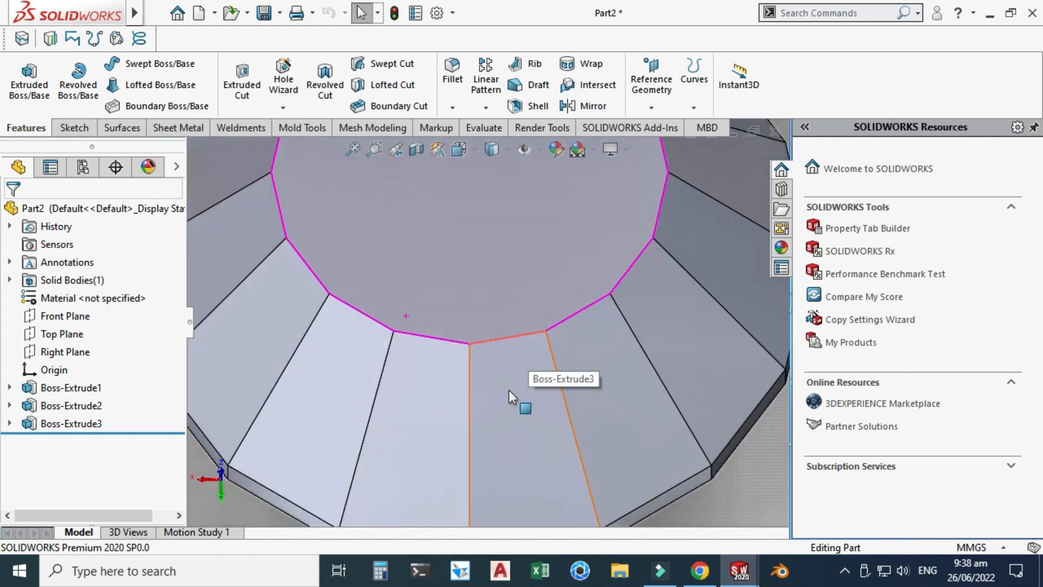
{"action": "scroll", "coordinate": [509, 389], "scroll_direction": "up", "scroll_amount": 3}
- Create a reference plane through two alternate corners of the flat top face and the lower facet corner between them
{"action": "left_click", "coordinate": [651, 108]}
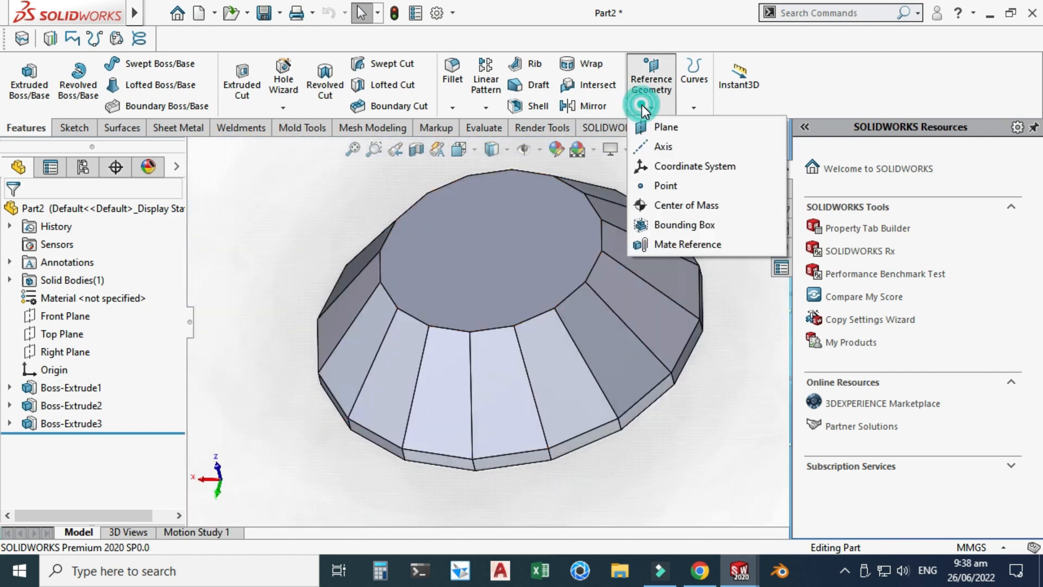
{"action": "left_click", "coordinate": [652, 127]}
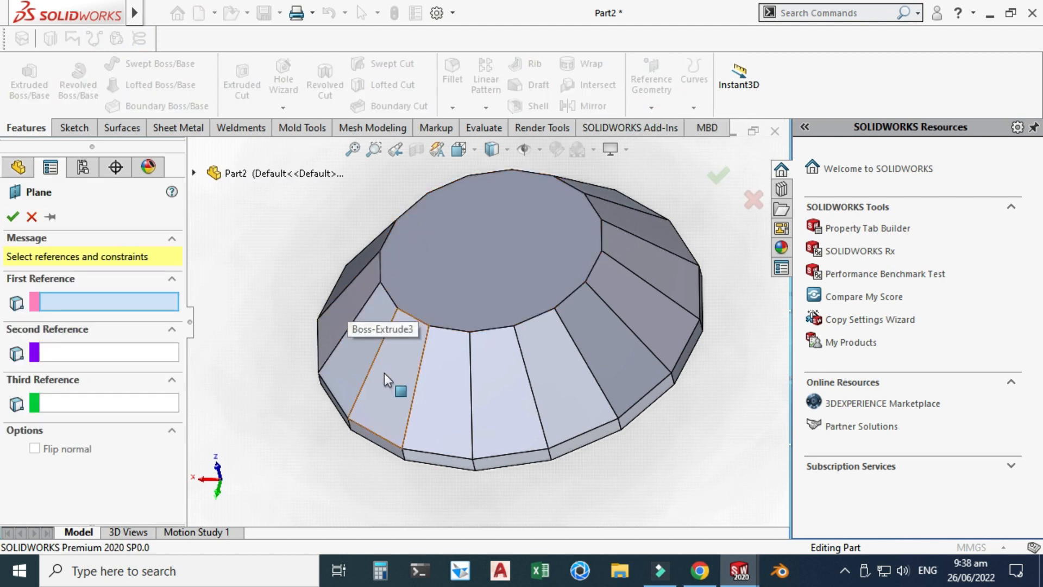
{"action": "scroll", "coordinate": [384, 372], "scroll_direction": "down", "scroll_amount": 2}
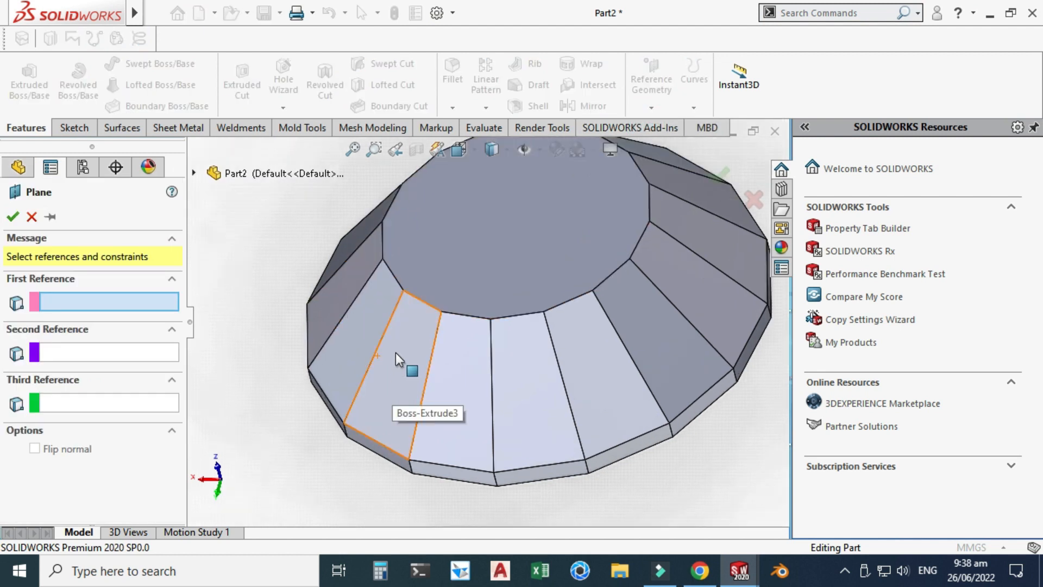
{"action": "left_click", "coordinate": [405, 292]}
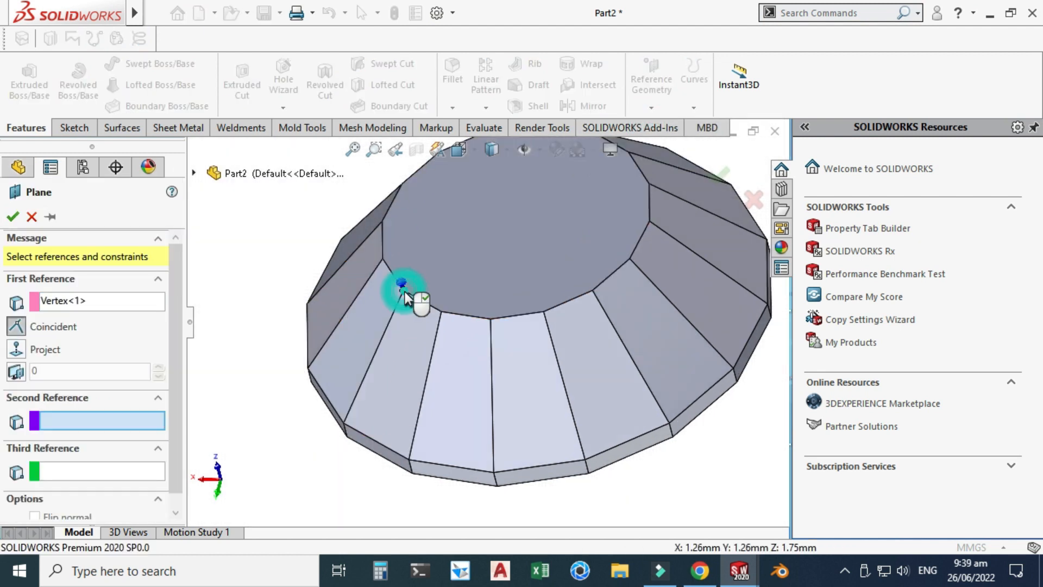
{"action": "left_click", "coordinate": [409, 459]}
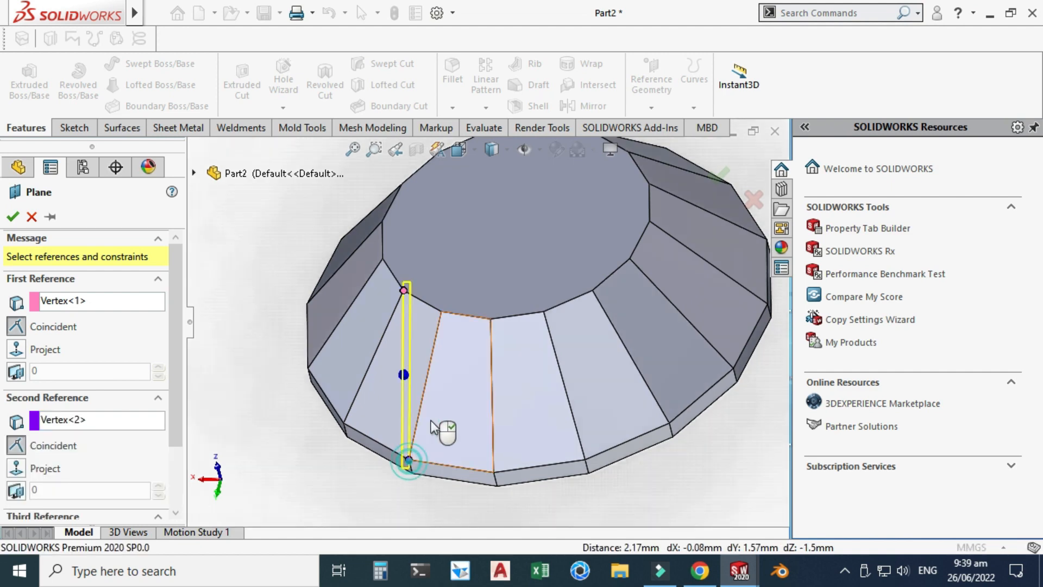
{"action": "left_click", "coordinate": [491, 319]}
{"action": "middle_click_drag", "start_coordinate": [466, 310], "coordinate": [450, 296]}
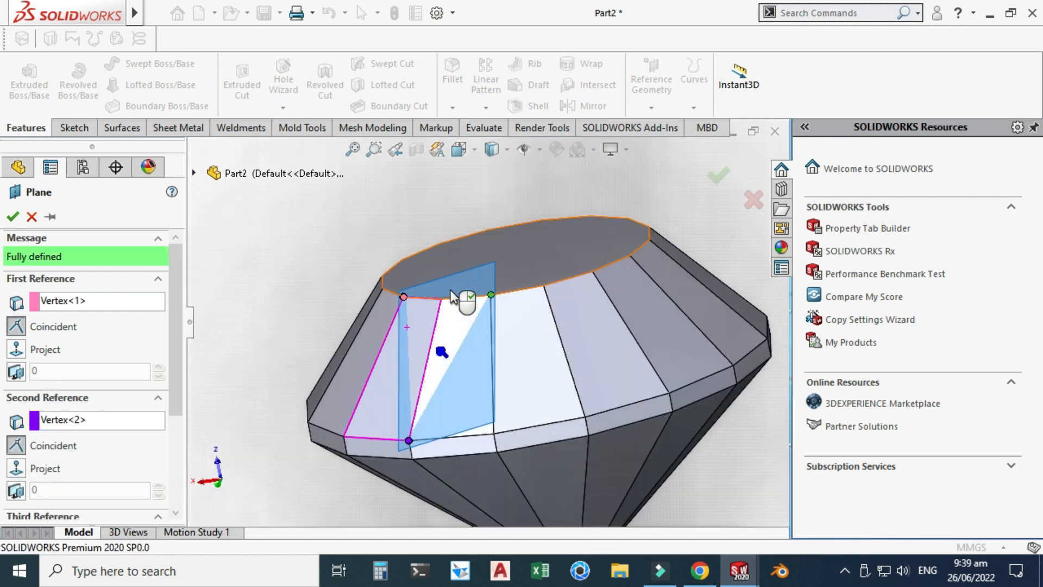
{"action": "scroll", "coordinate": [432, 363], "scroll_direction": "down", "scroll_amount": 3}
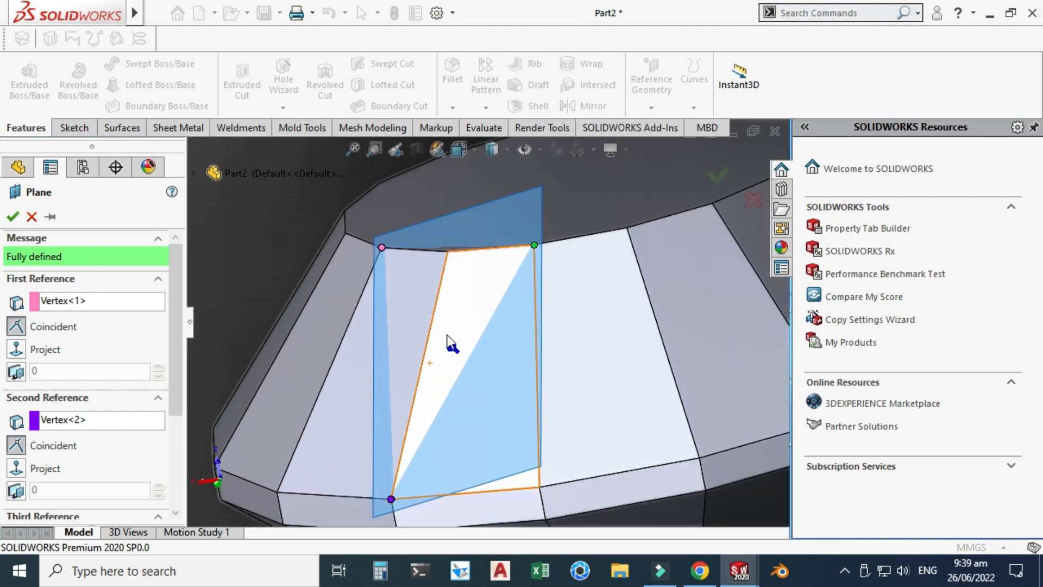
{"action": "scroll", "coordinate": [441, 253], "scroll_direction": "up", "scroll_amount": 3}
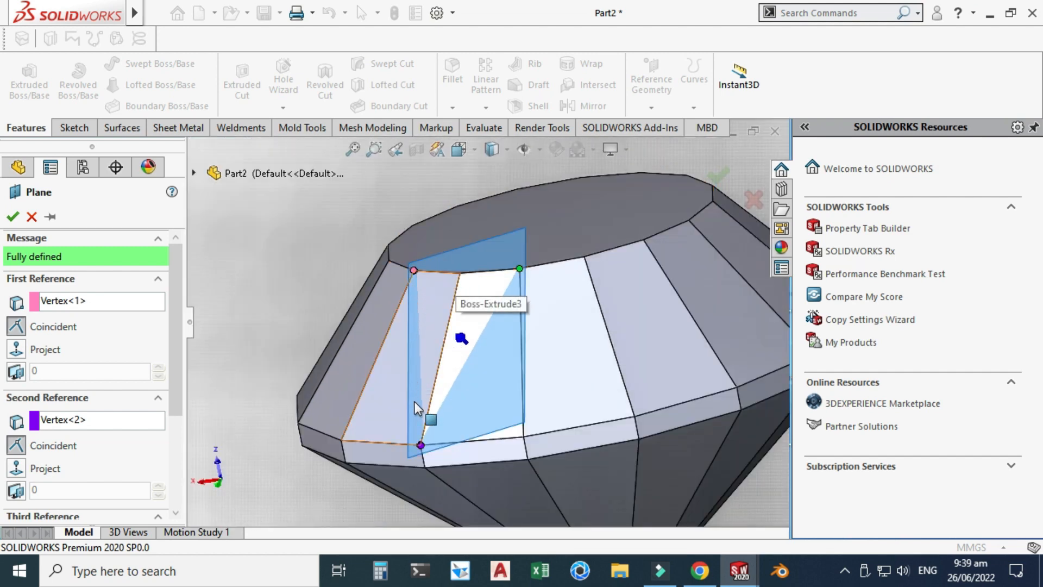
{"action": "scroll", "coordinate": [420, 259], "scroll_direction": "up", "scroll_amount": 2}
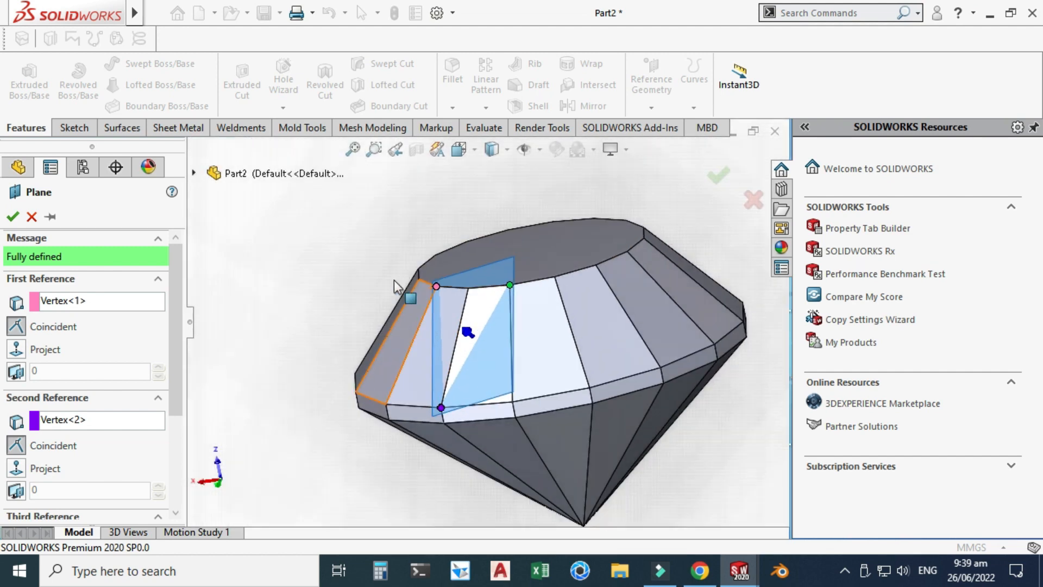
{"action": "left_click", "coordinate": [11, 217]}
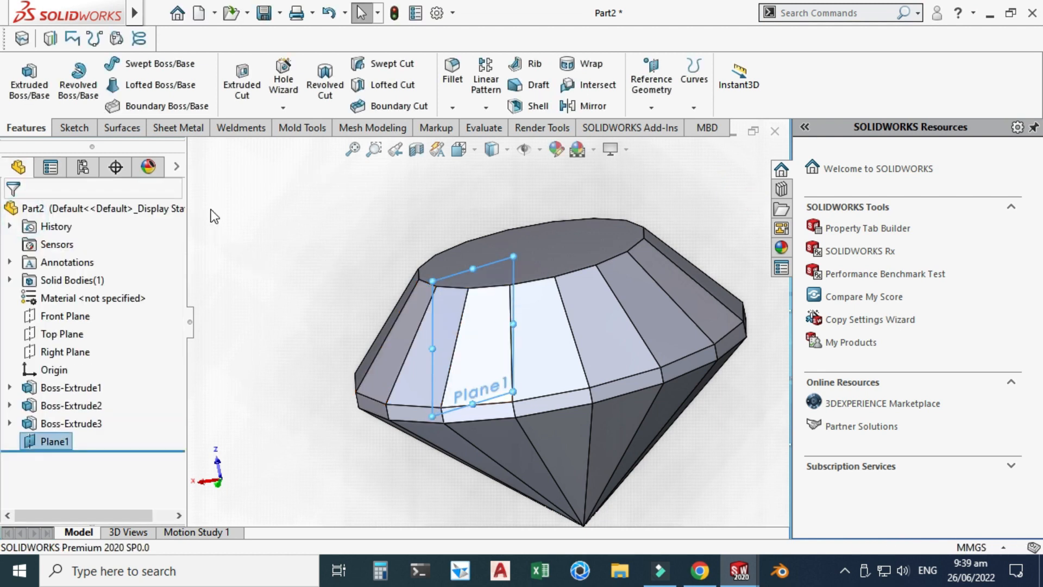
- Cut the diamond body with the new three-point plane using Cut With Surface
{"action": "left_click", "coordinate": [137, 129]}
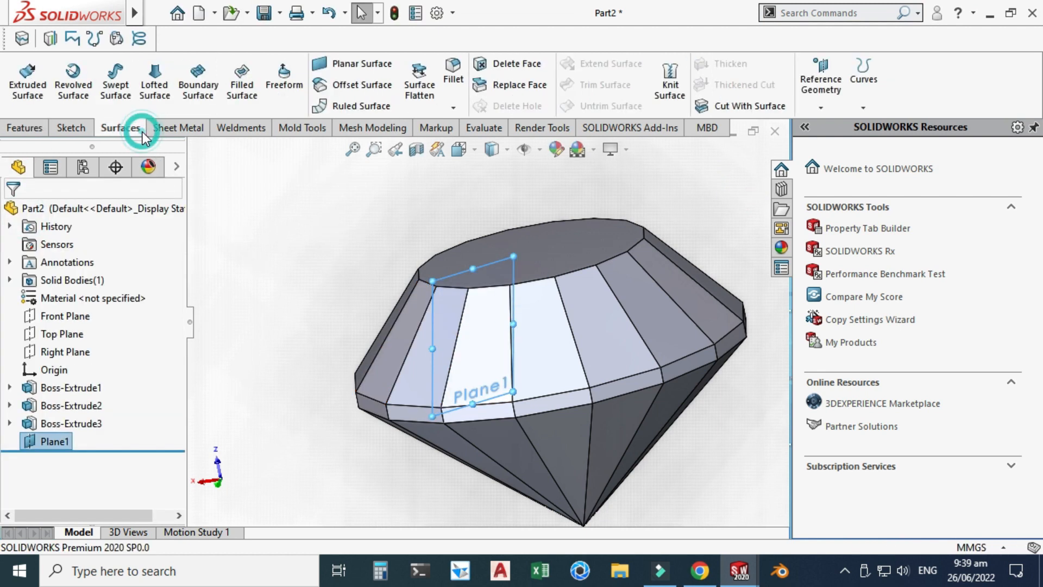
{"action": "left_click", "coordinate": [734, 108]}
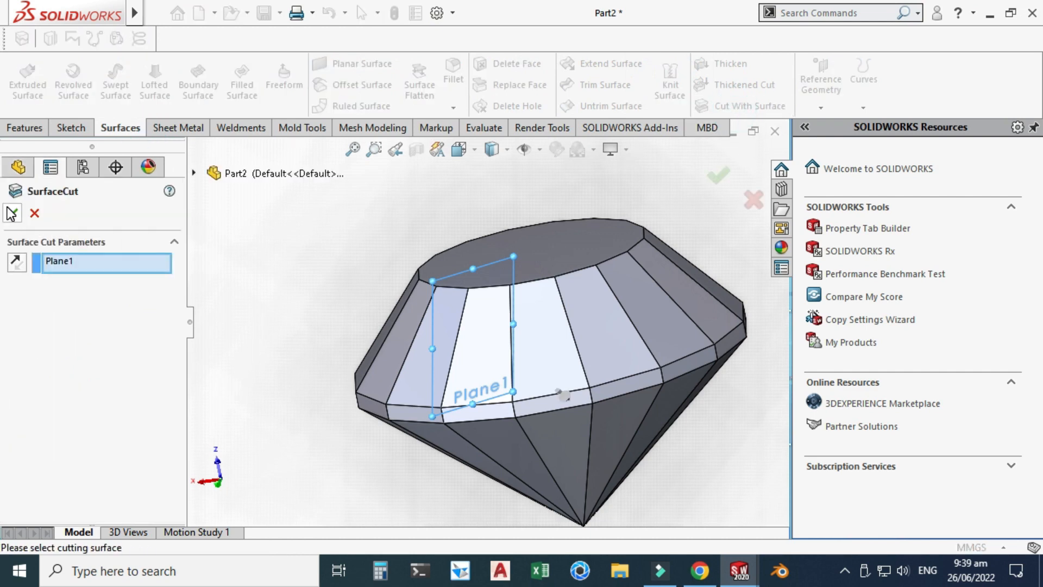
{"action": "left_click", "coordinate": [11, 212]}
{"action": "left_click", "coordinate": [547, 253]}
{"action": "middle_click_drag", "start_coordinate": [546, 253], "coordinate": [449, 204]}
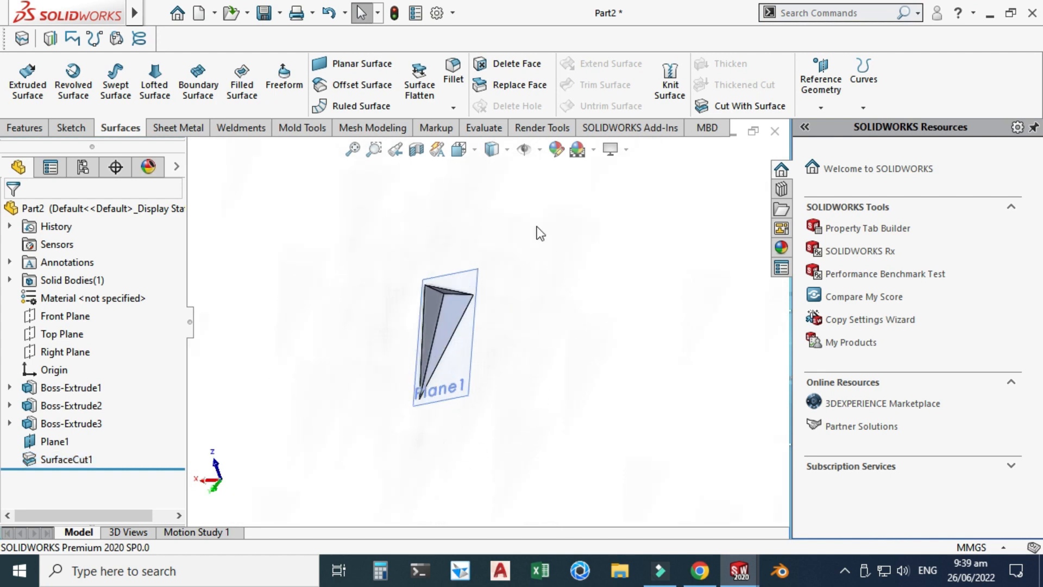
- Edit the surface cut and flip its direction so that only the small corner wedge outside the plane is removed
{"action": "left_click", "coordinate": [87, 460]}
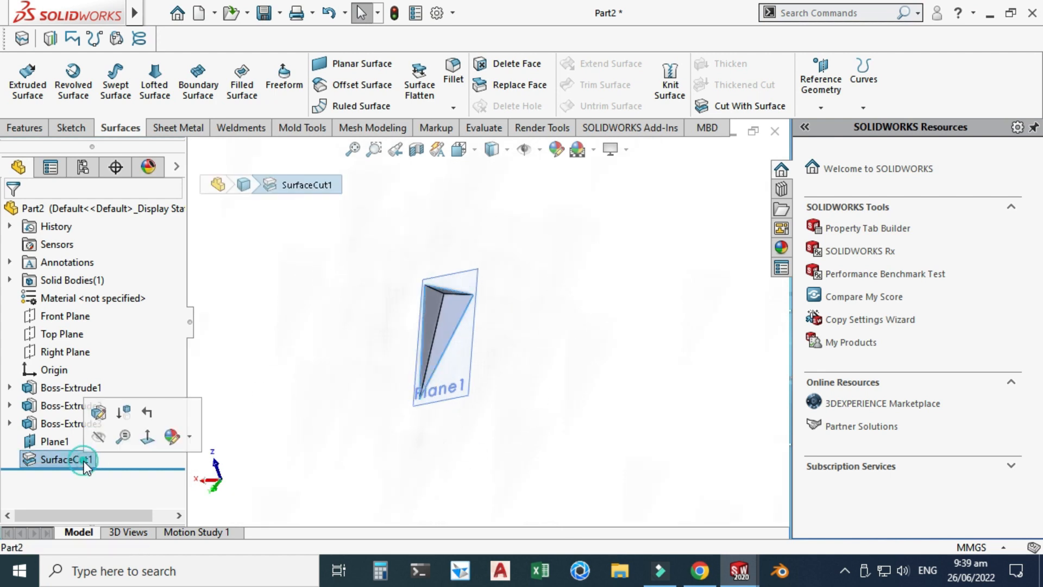
{"action": "left_click", "coordinate": [96, 414]}
{"action": "left_click", "coordinate": [16, 261]}
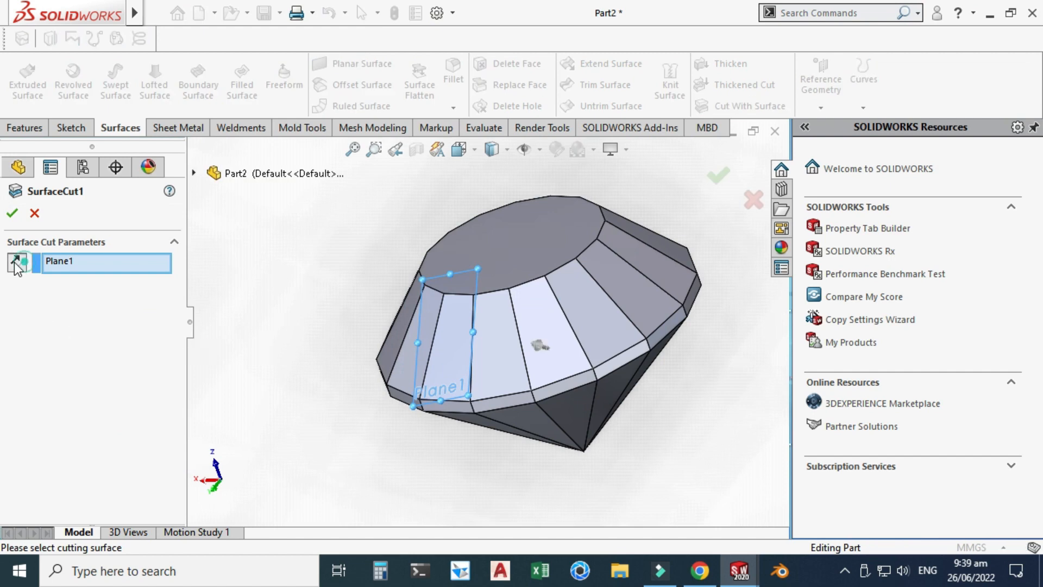
{"action": "left_click", "coordinate": [12, 215]}
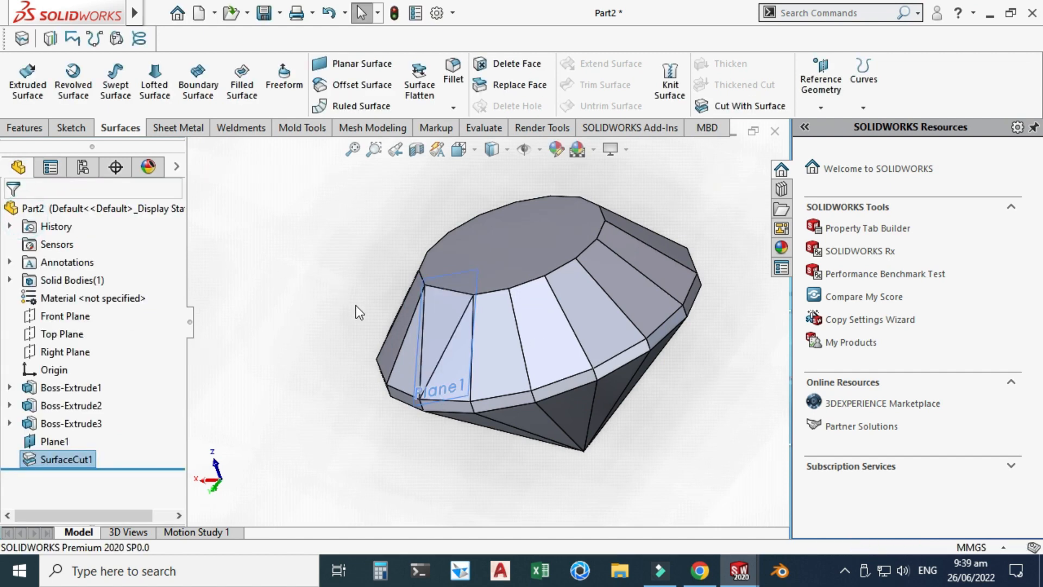
- Inspect the newly cut triangular facet and hide the cutting plane
{"action": "middle_click_drag", "start_coordinate": [356, 305], "coordinate": [461, 340]}
{"action": "scroll", "coordinate": [452, 273], "scroll_direction": "down", "scroll_amount": 2}
{"action": "scroll", "coordinate": [438, 285], "scroll_direction": "up", "scroll_amount": 2}
{"action": "middle_click", "coordinate": [438, 289]}
{"action": "scroll", "coordinate": [464, 305], "scroll_direction": "down", "scroll_amount": 2}
{"action": "scroll", "coordinate": [459, 312], "scroll_direction": "up", "scroll_amount": 4}
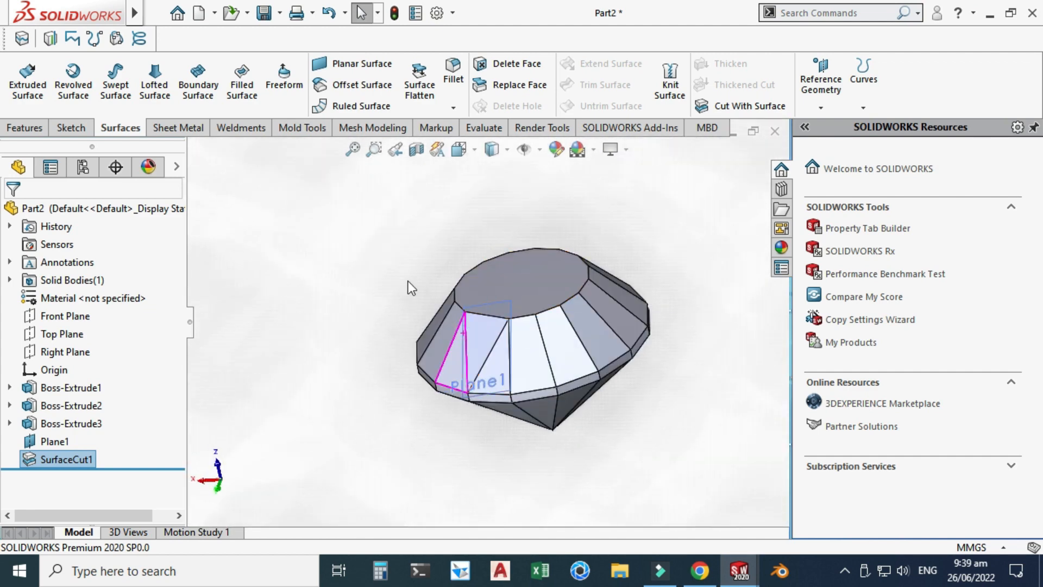
{"action": "scroll", "coordinate": [454, 278], "scroll_direction": "down", "scroll_amount": 1}
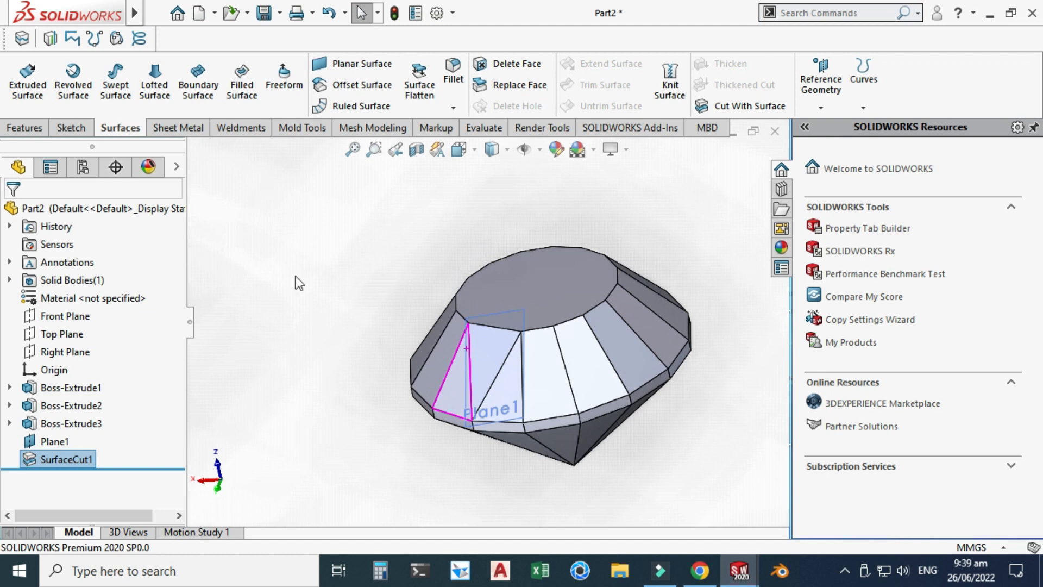
{"action": "left_click", "coordinate": [260, 239]}
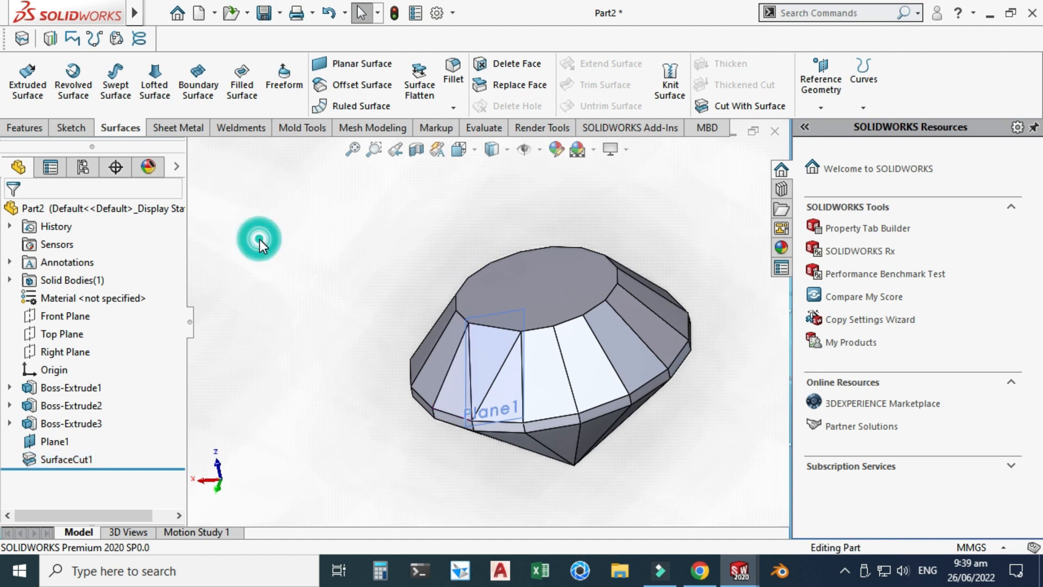
{"action": "left_click", "coordinate": [513, 312]}
{"action": "left_click", "coordinate": [607, 266]}
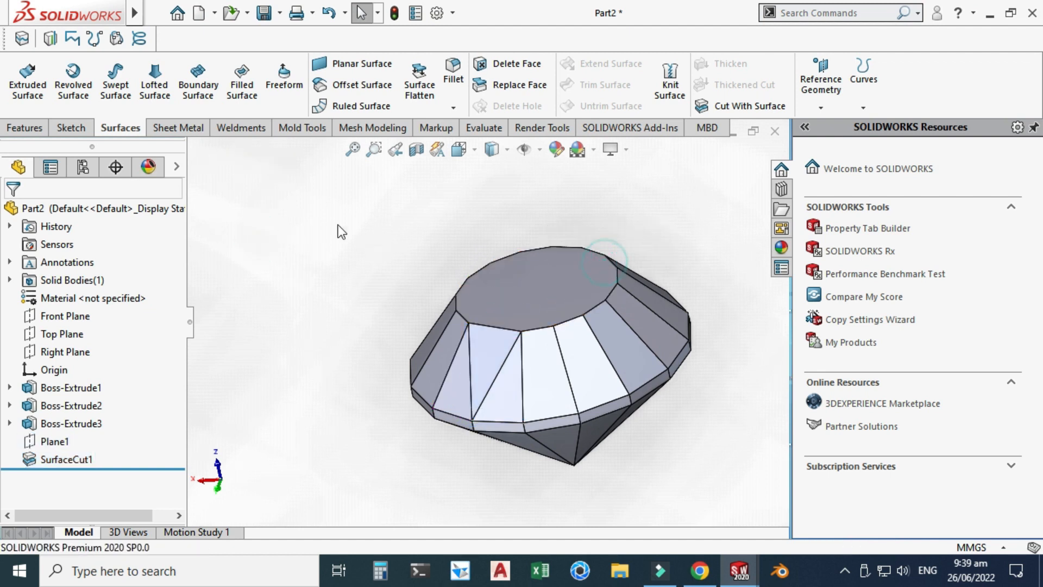
{"action": "left_click", "coordinate": [31, 127]}
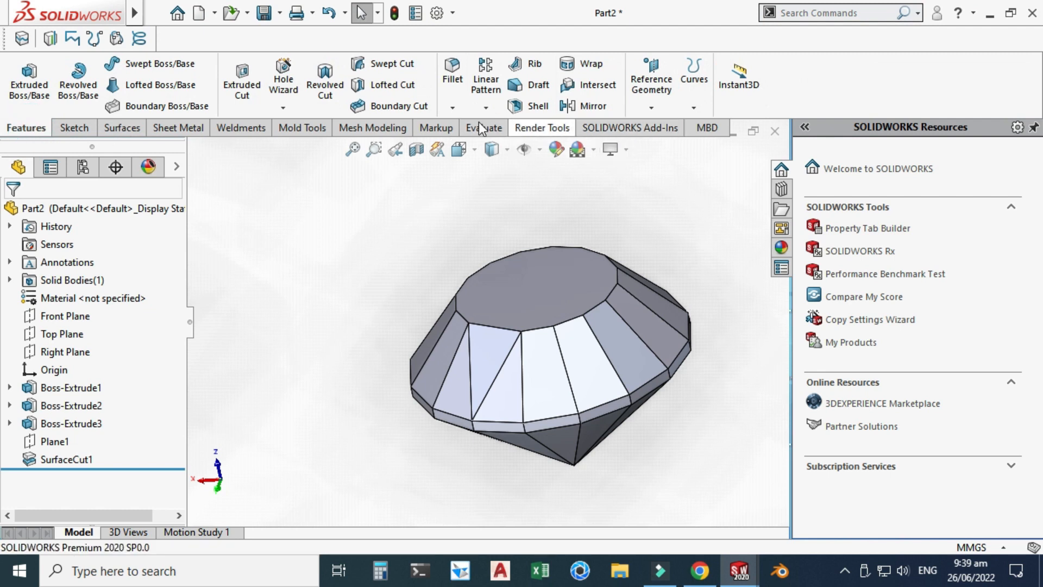
- Start a circular pattern with the diamond's flat top face as the rotation reference
{"action": "left_click", "coordinate": [485, 107]}
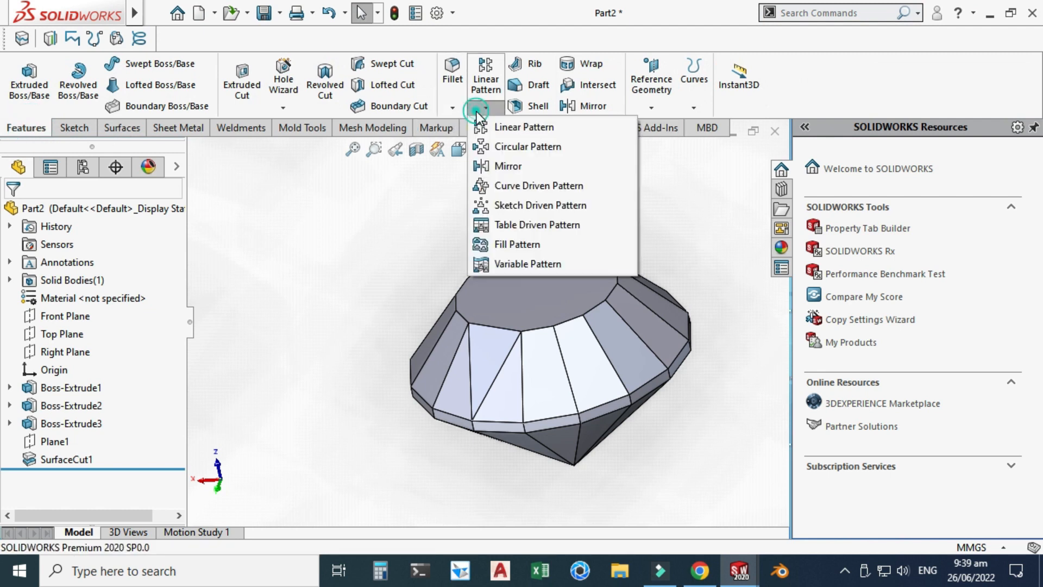
{"action": "left_click", "coordinate": [494, 148]}
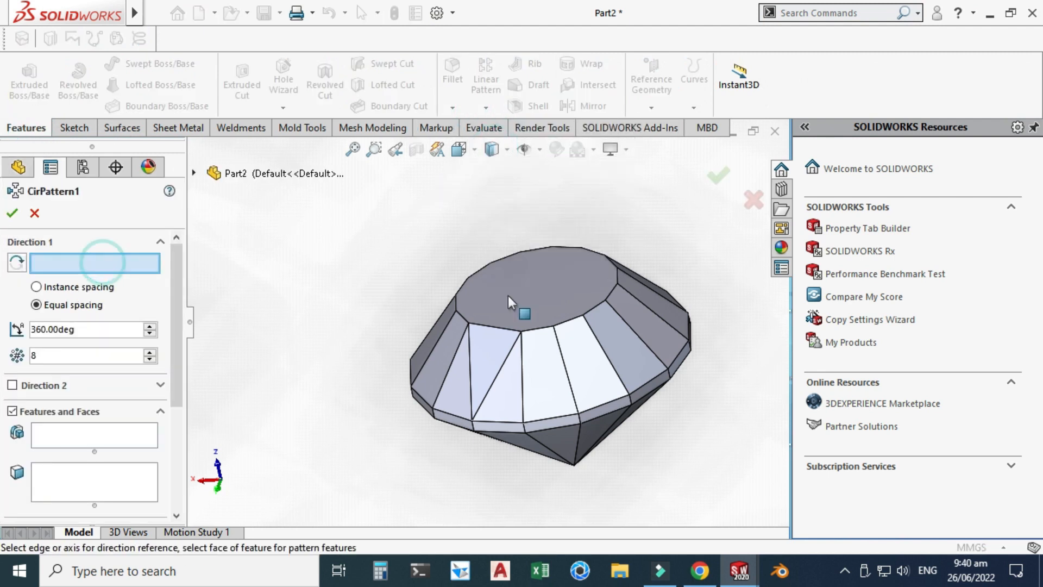
{"action": "left_click", "coordinate": [558, 301]}
{"action": "scroll", "coordinate": [468, 343], "scroll_direction": "down", "scroll_amount": 2}
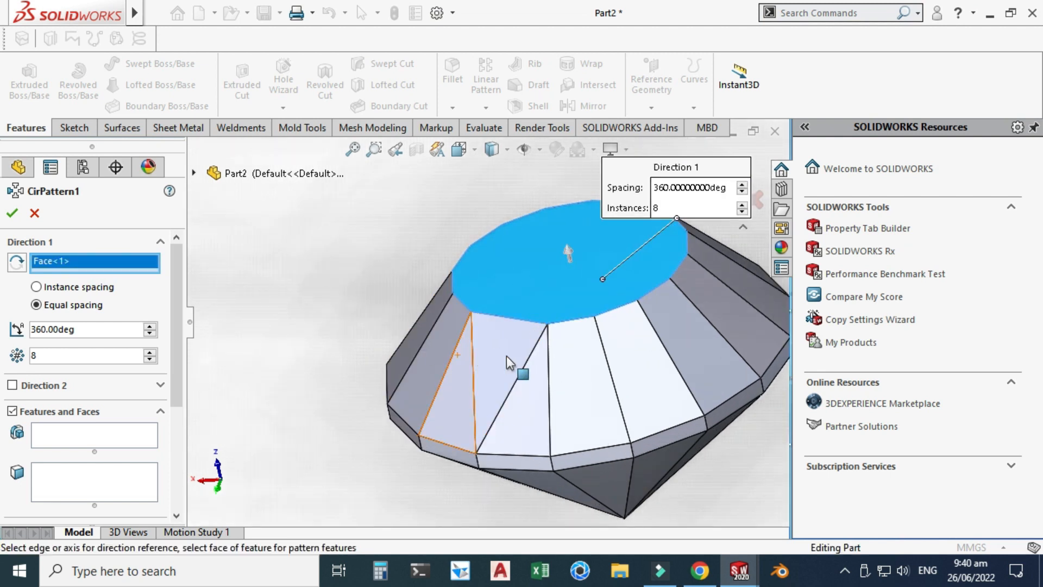
{"action": "left_click", "coordinate": [527, 344]}
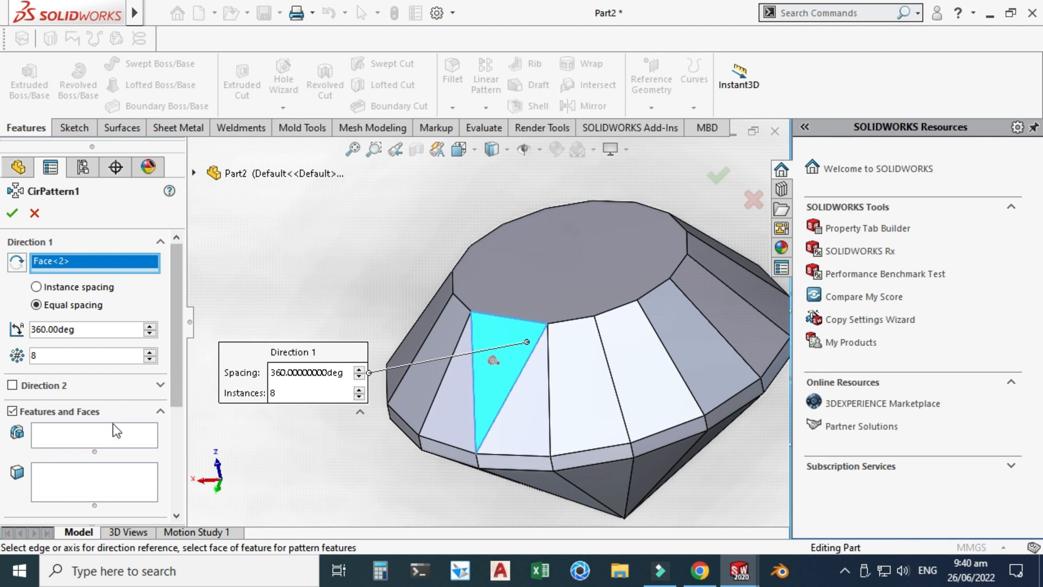
{"action": "left_click", "coordinate": [113, 438]}
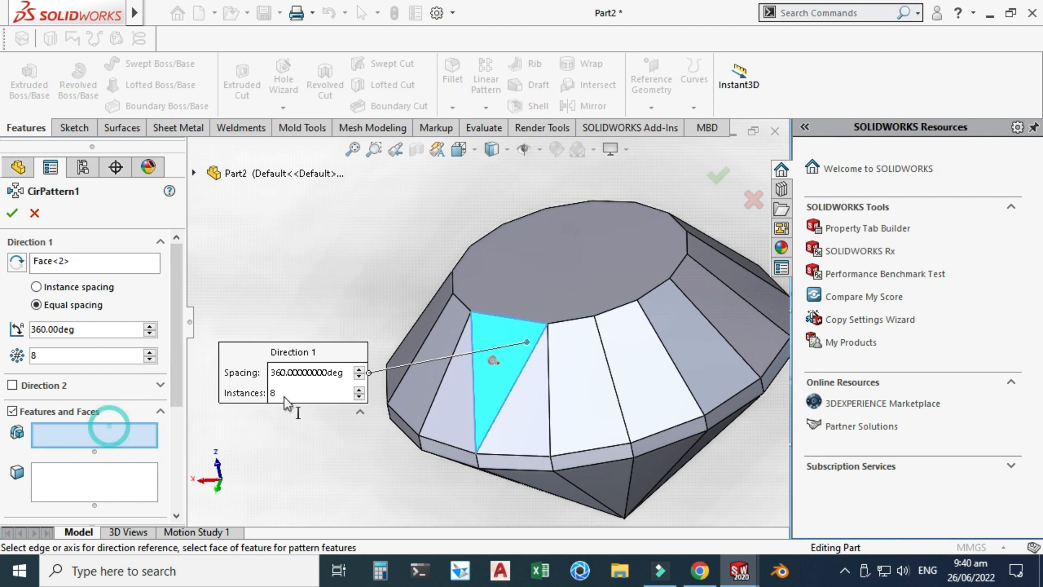
{"action": "left_click", "coordinate": [57, 261]}
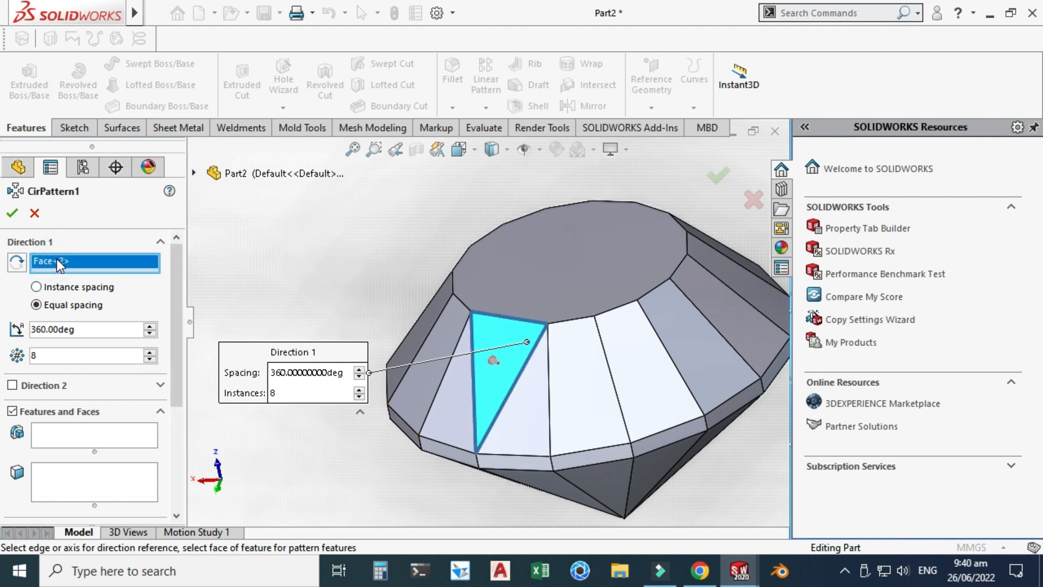
{"action": "right_click", "coordinate": [57, 260]}
{"action": "left_click", "coordinate": [83, 270]}
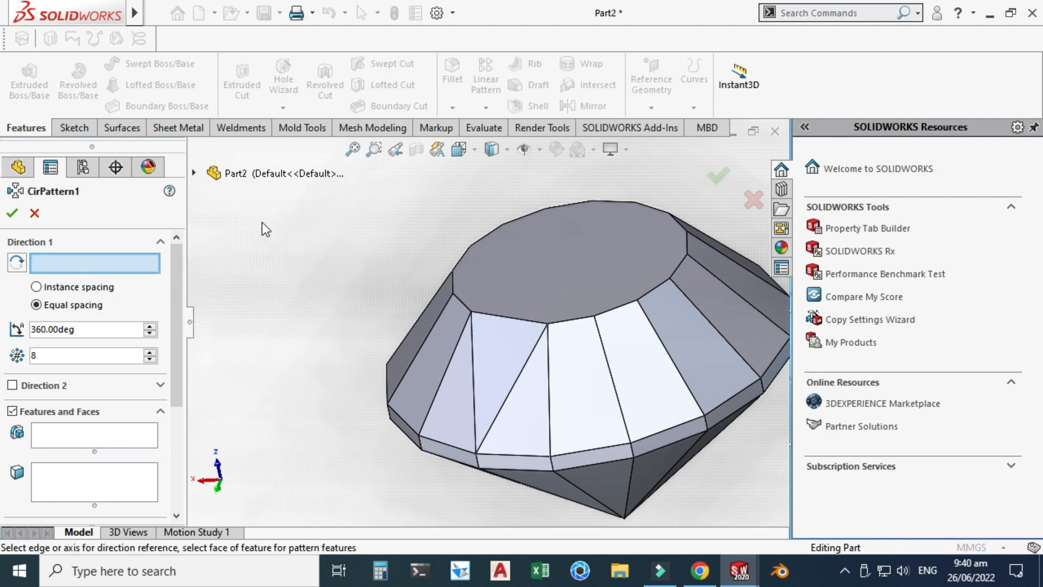
- Circular-pattern the triangular surface cut about the flat top face with 8 equally spaced instances over 360 degrees
{"action": "left_click", "coordinate": [531, 247]}
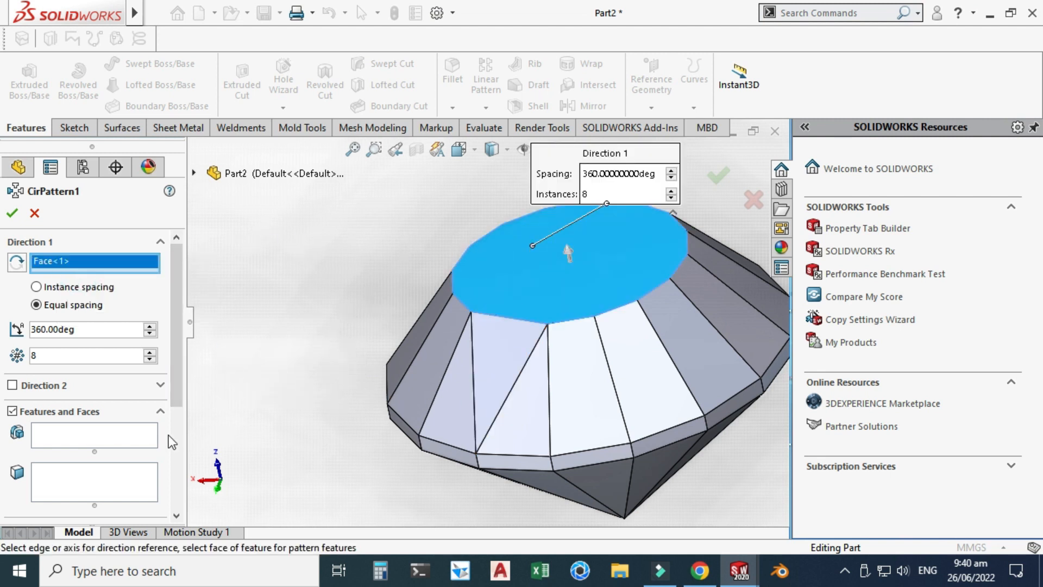
{"action": "left_click", "coordinate": [138, 433]}
{"action": "left_click", "coordinate": [529, 357]}
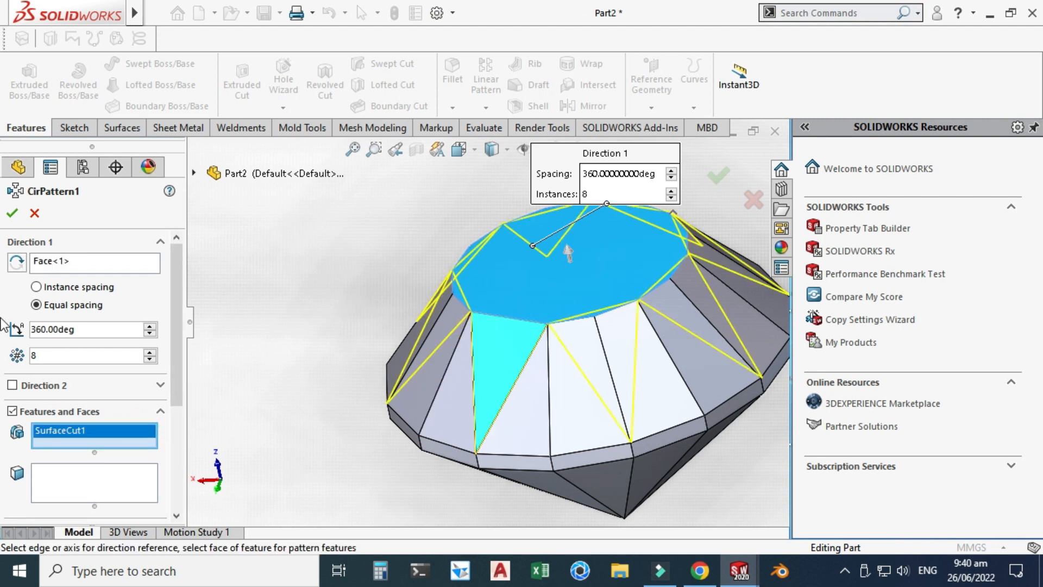
{"action": "left_click", "coordinate": [12, 213]}
{"action": "scroll", "coordinate": [294, 253], "scroll_direction": "up", "scroll_amount": 4}
{"action": "left_click", "coordinate": [293, 253]}
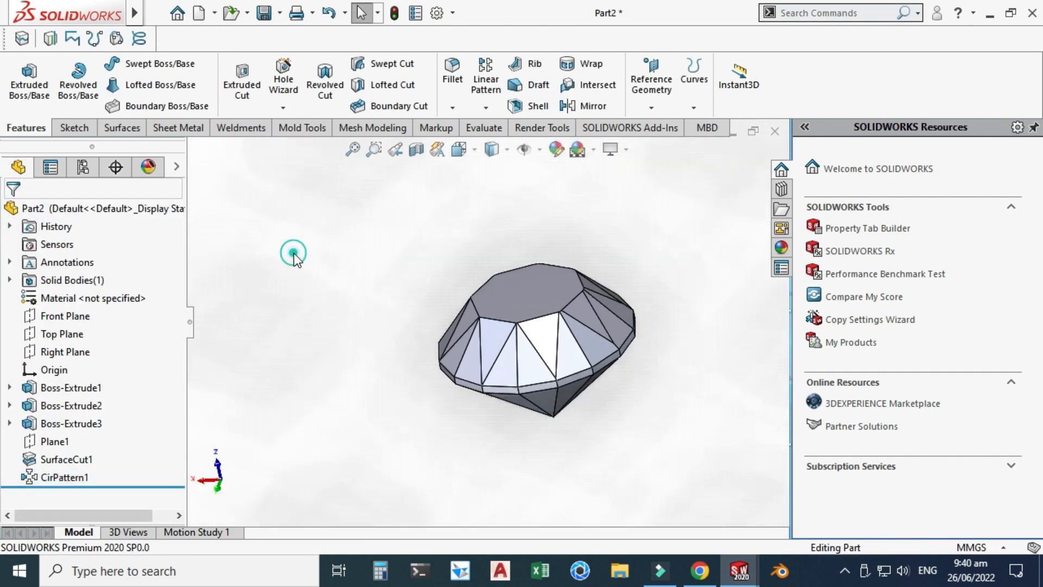
{"action": "middle_click_drag", "start_coordinate": [293, 253], "coordinate": [549, 265]}
{"action": "scroll", "coordinate": [500, 259], "scroll_direction": "up", "scroll_amount": 2}
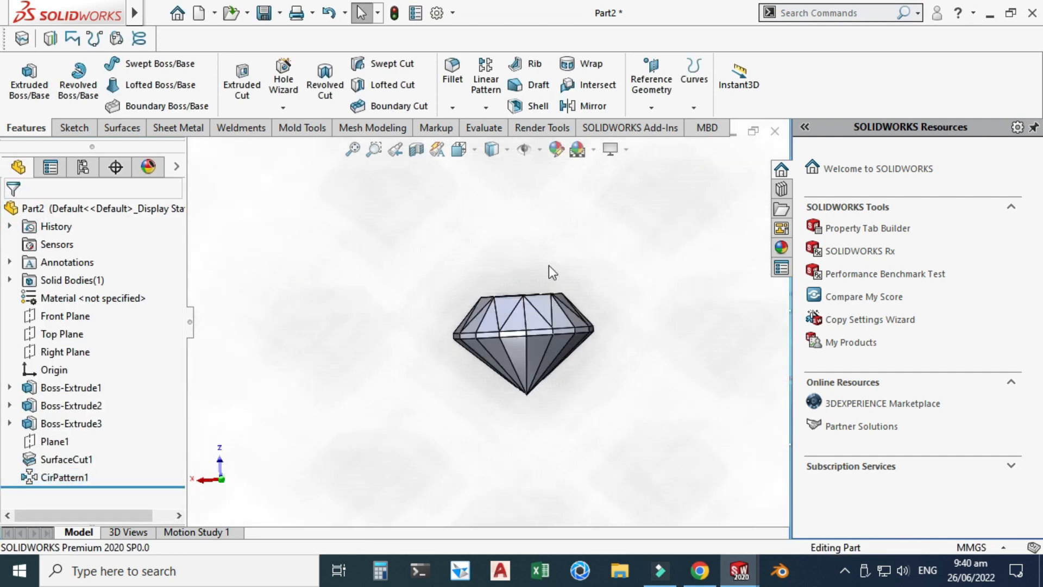
{"action": "left_click", "coordinate": [593, 150]}
{"action": "left_click", "coordinate": [612, 29]}
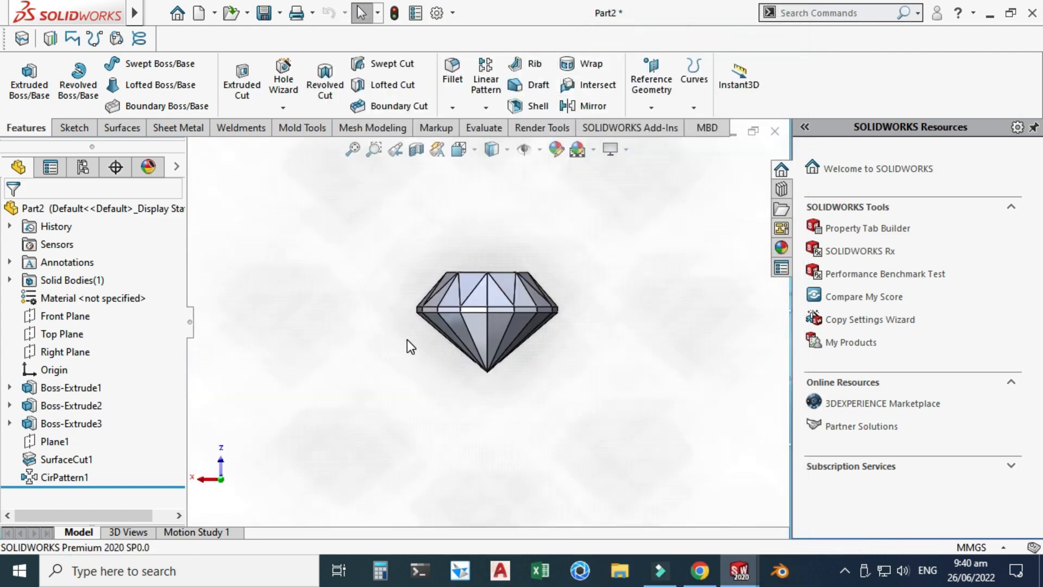
- Start a sketch on the Top Plane and view it straight on with the diamond's tip pointing down
{"action": "left_click", "coordinate": [54, 334]}
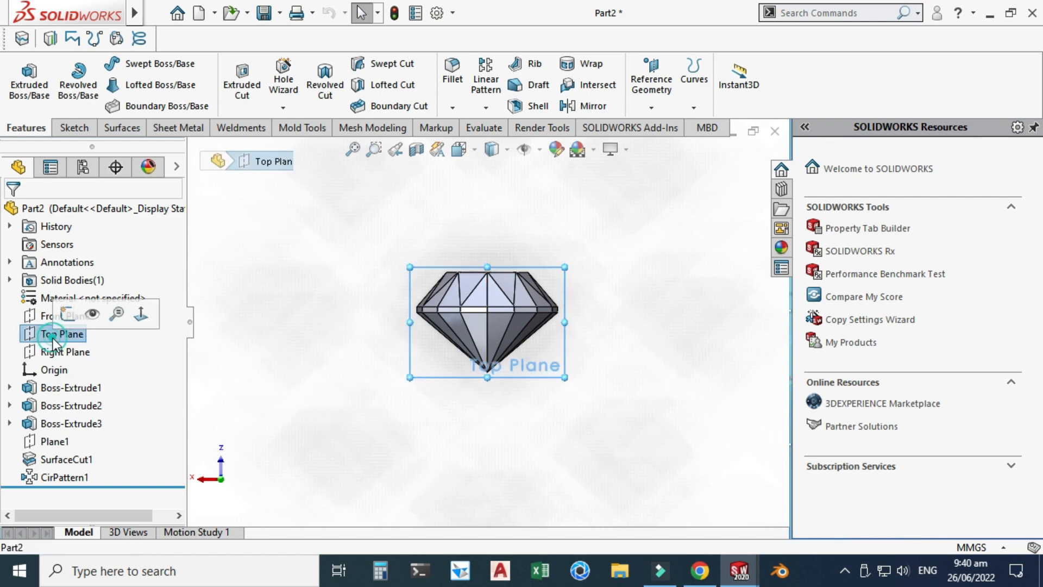
{"action": "left_click", "coordinate": [65, 314]}
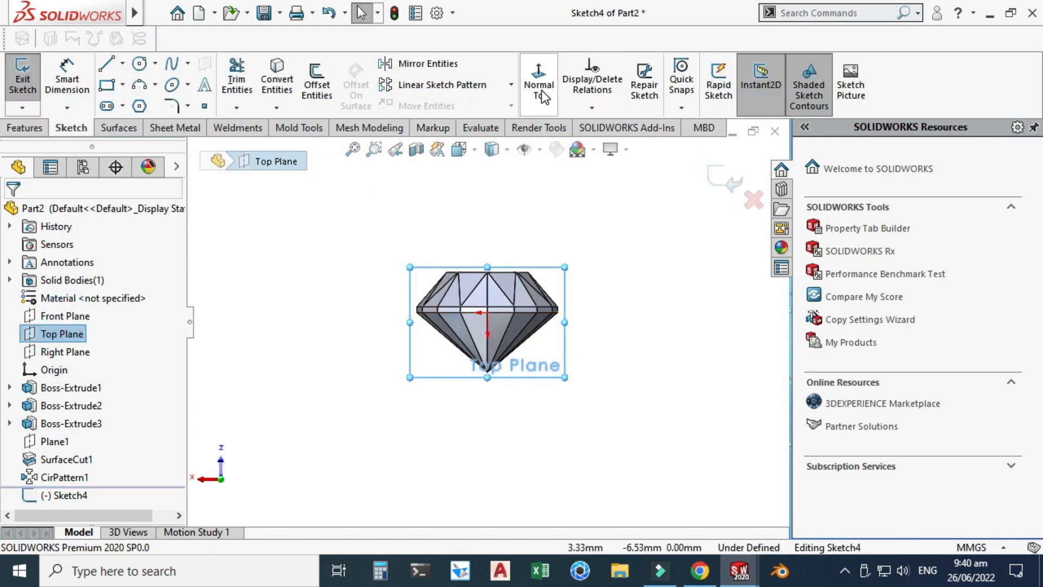
{"action": "left_click", "coordinate": [543, 98]}
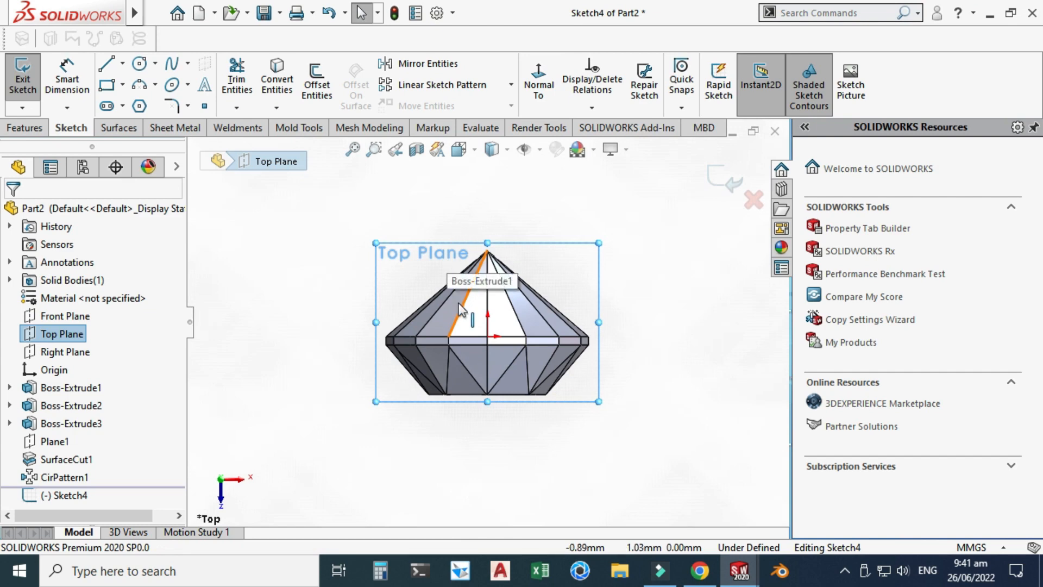
{"action": "left_click", "coordinate": [538, 80]}
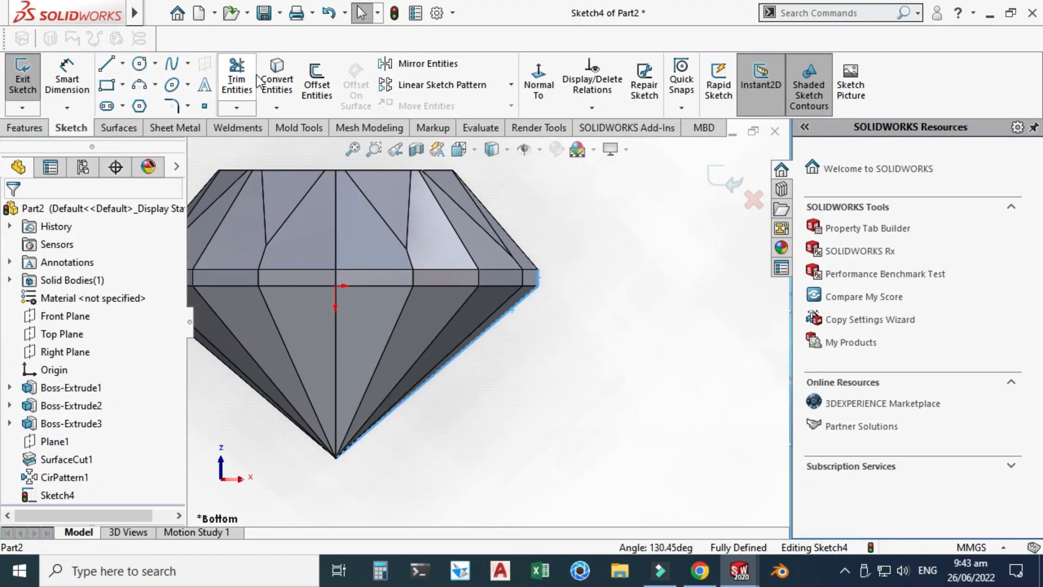
- Sketch a three-point arc of about 0.93 mm radius bulging upward and outward from the girdle's upper outer corner
{"action": "key", "text": "z"}
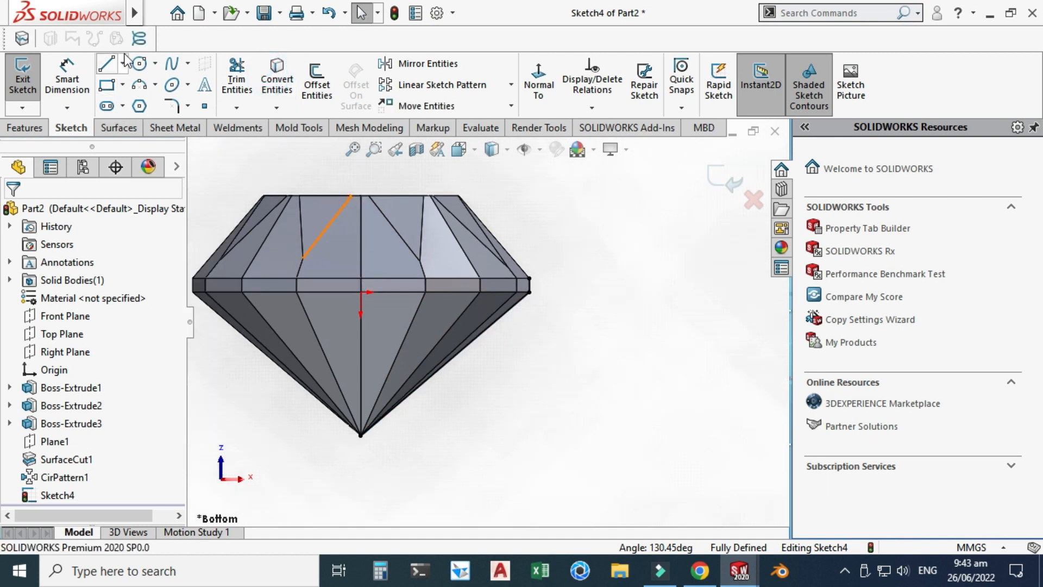
{"action": "left_click", "coordinate": [157, 85]}
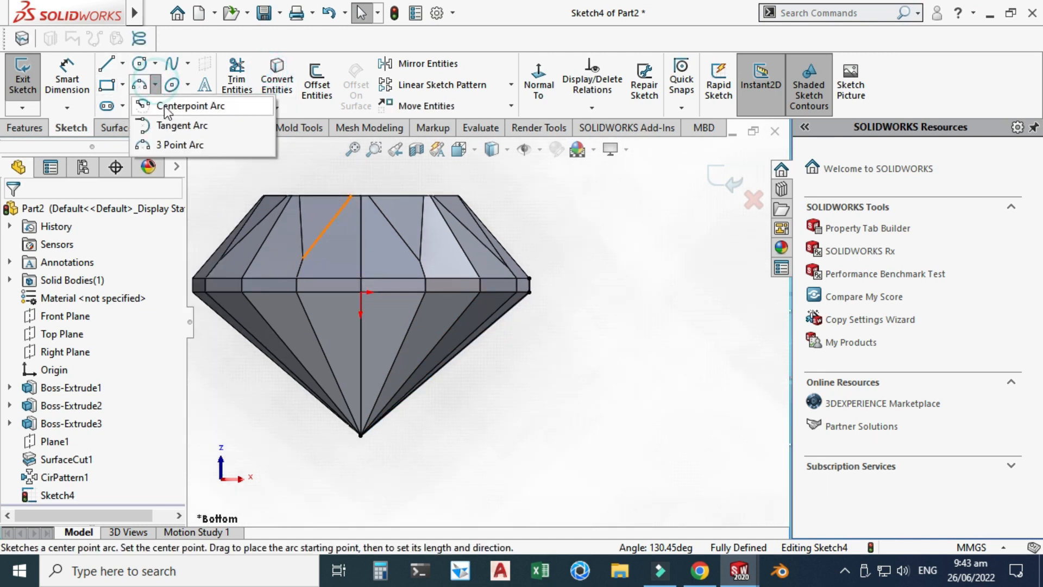
{"action": "left_click", "coordinate": [173, 144]}
{"action": "scroll", "coordinate": [522, 299], "scroll_direction": "down", "scroll_amount": 2}
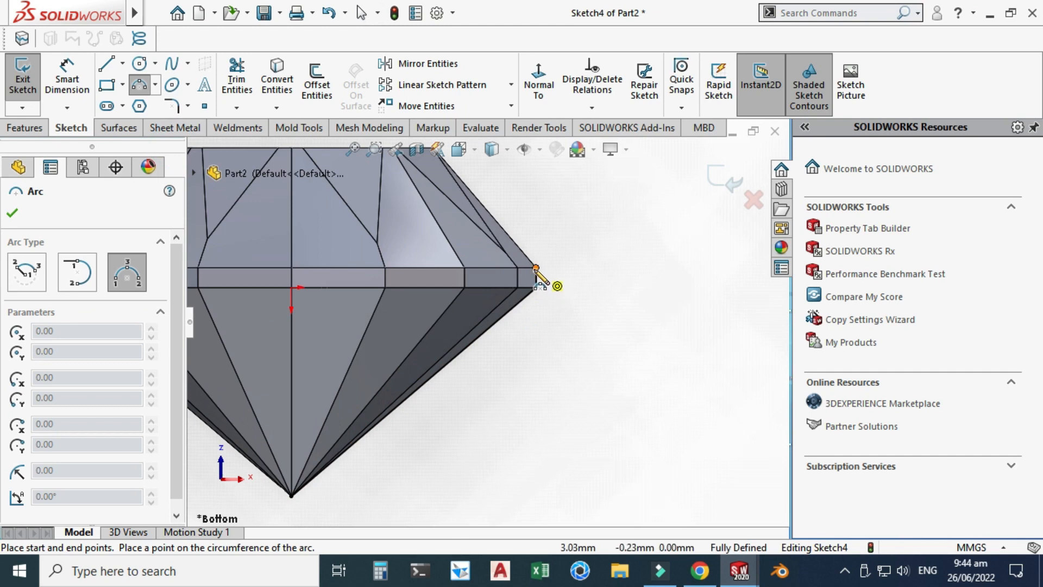
{"action": "left_click", "coordinate": [535, 267]}
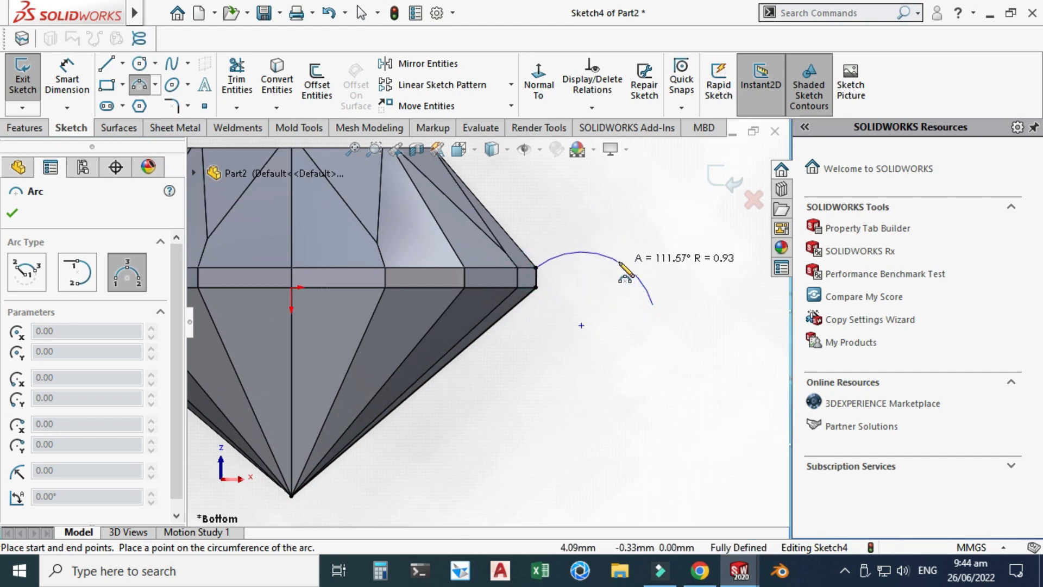
{"action": "left_click", "coordinate": [622, 277]}
{"action": "key", "text": "Escape"}
{"action": "scroll", "coordinate": [487, 323], "scroll_direction": "up", "scroll_amount": 1}
- Dimension the arc at the girdle corner with a radius of 0.5 mm
{"action": "left_click", "coordinate": [61, 87]}
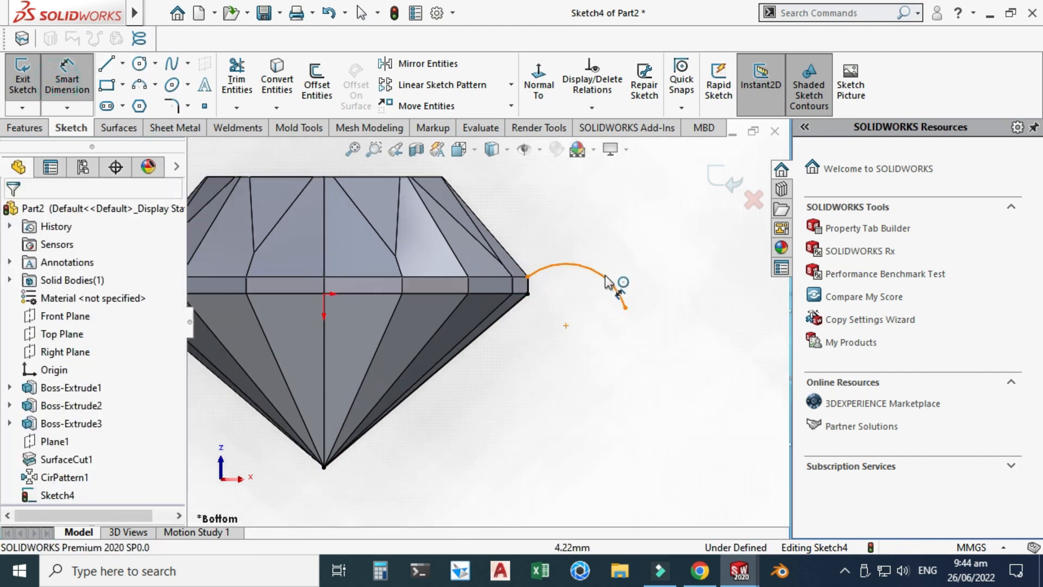
{"action": "left_click", "coordinate": [601, 275]}
{"action": "left_click", "coordinate": [577, 213]}
{"action": "type", "text": "0.5"}
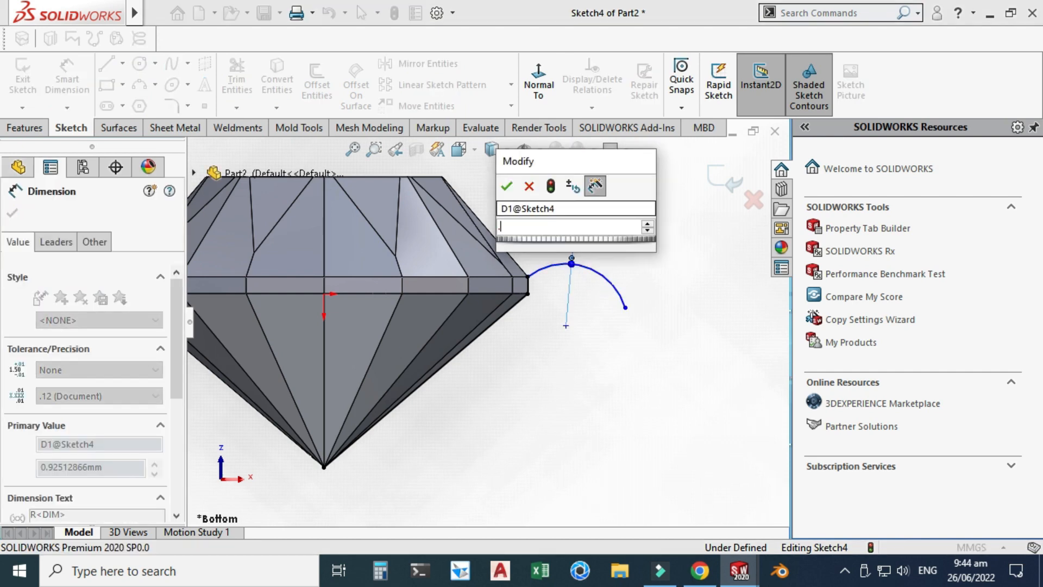
{"action": "key", "text": "Return"}
{"action": "key", "text": "Escape"}
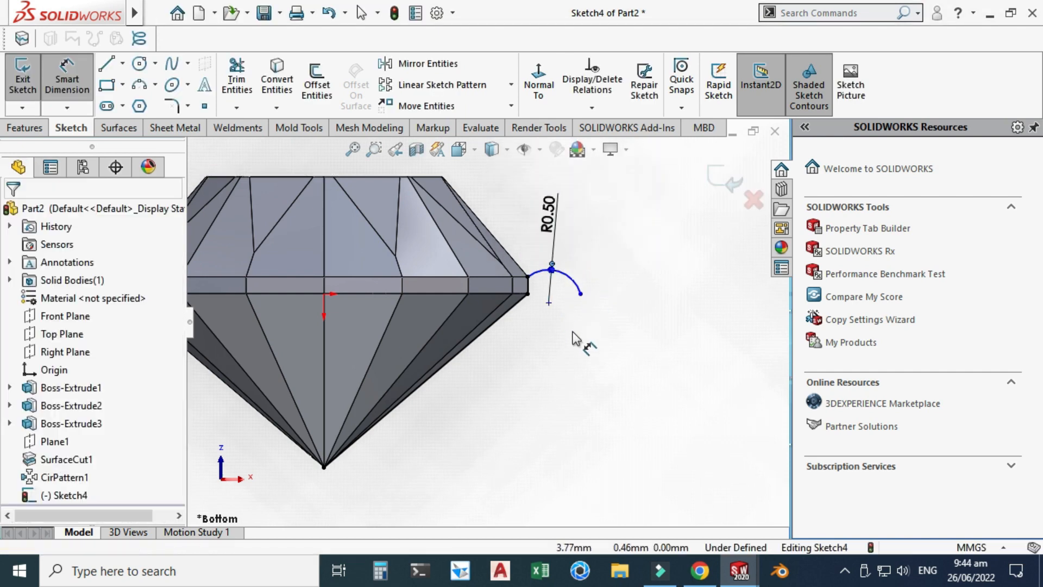
- Sketch a line from the arc's outer end sloping down and inward to about the level of the diamond's tip
{"action": "scroll", "coordinate": [497, 313], "scroll_direction": "up", "scroll_amount": 1}
{"action": "left_click", "coordinate": [109, 63]}
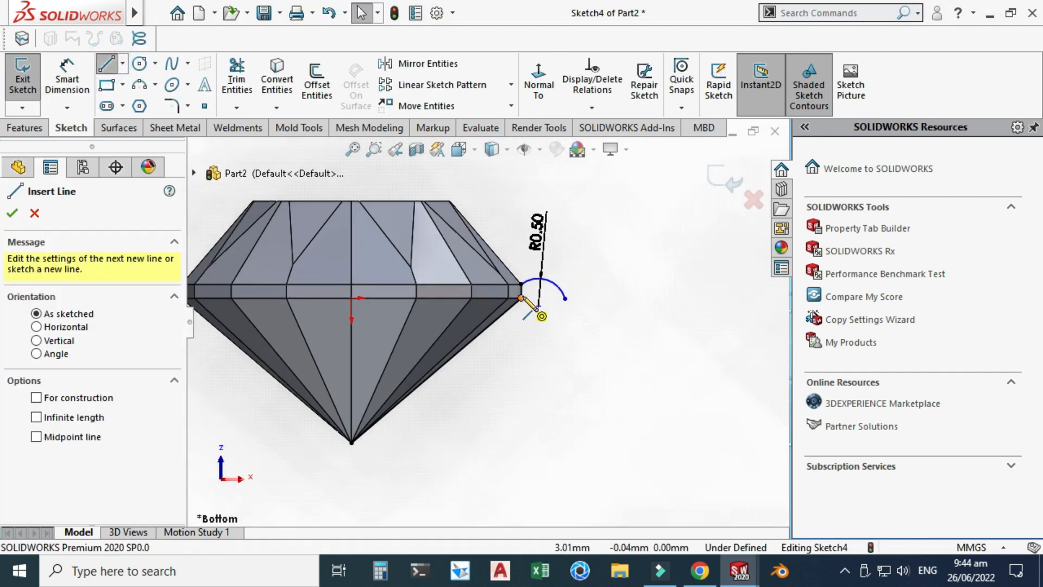
{"action": "left_click", "coordinate": [564, 299]}
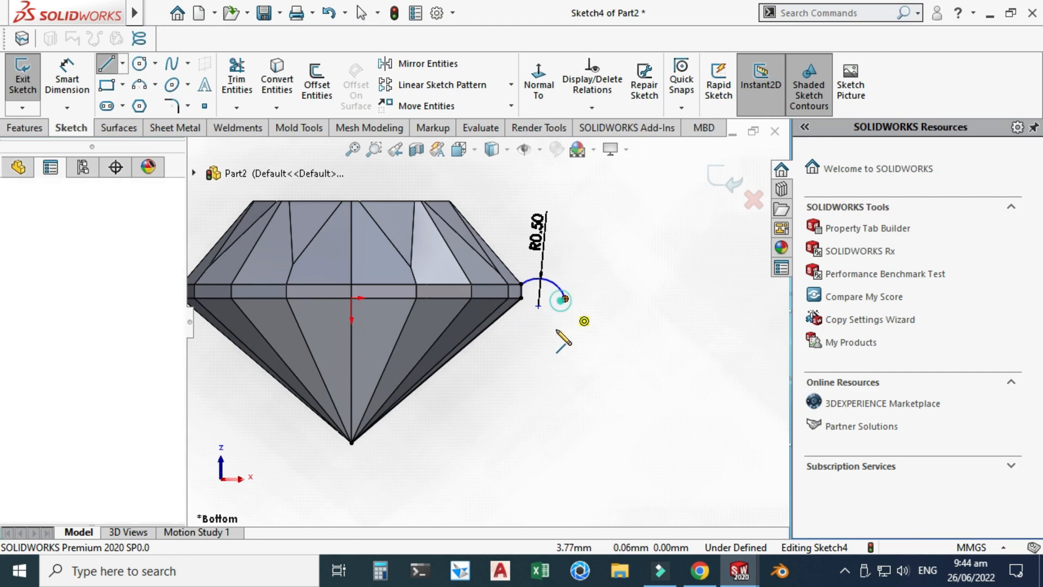
{"action": "left_click", "coordinate": [509, 442]}
{"action": "key", "text": "Escape"}
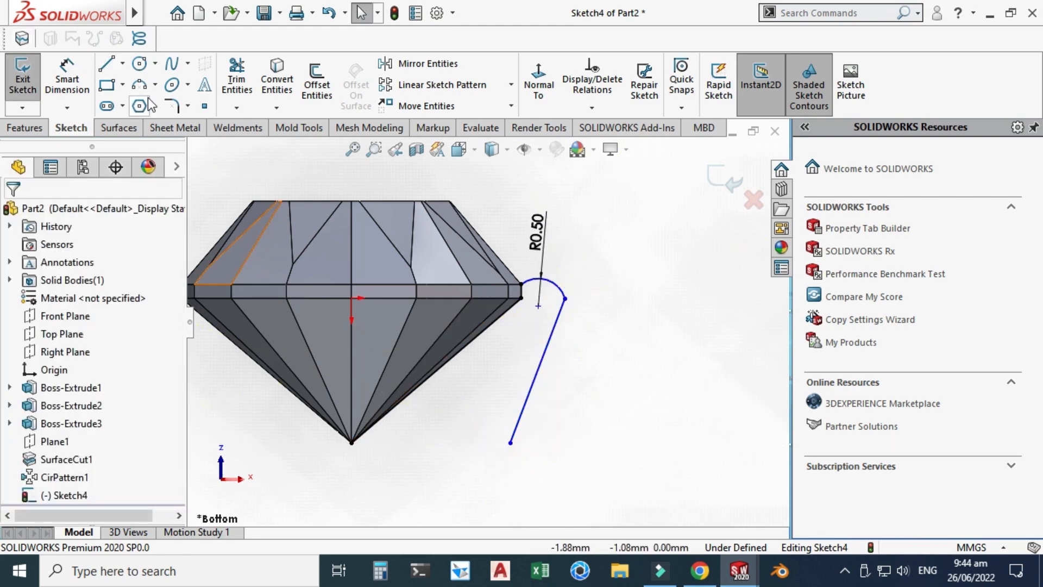
- Sketch a downward-bulging three-point arc from the sloping line's lower end back toward the diamond
{"action": "left_click", "coordinate": [155, 84]}
{"action": "left_click", "coordinate": [172, 146]}
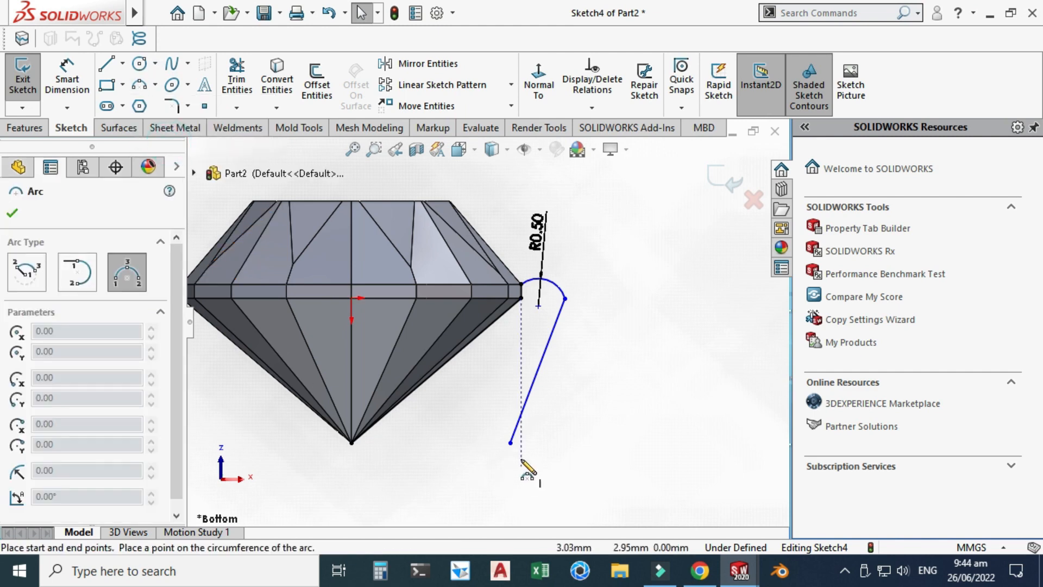
{"action": "left_click", "coordinate": [509, 442]}
{"action": "left_click", "coordinate": [464, 426]}
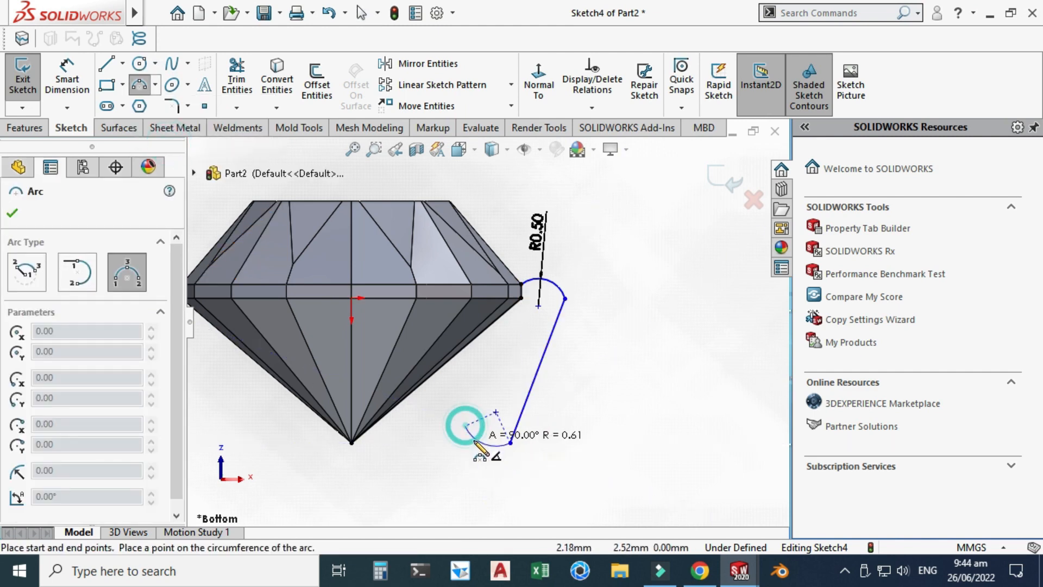
{"action": "left_click", "coordinate": [481, 451]}
{"action": "key", "text": "Escape"}
- Make the lower arc tangent to the sloping line
{"action": "scroll", "coordinate": [522, 444], "scroll_direction": "down", "scroll_amount": 2}
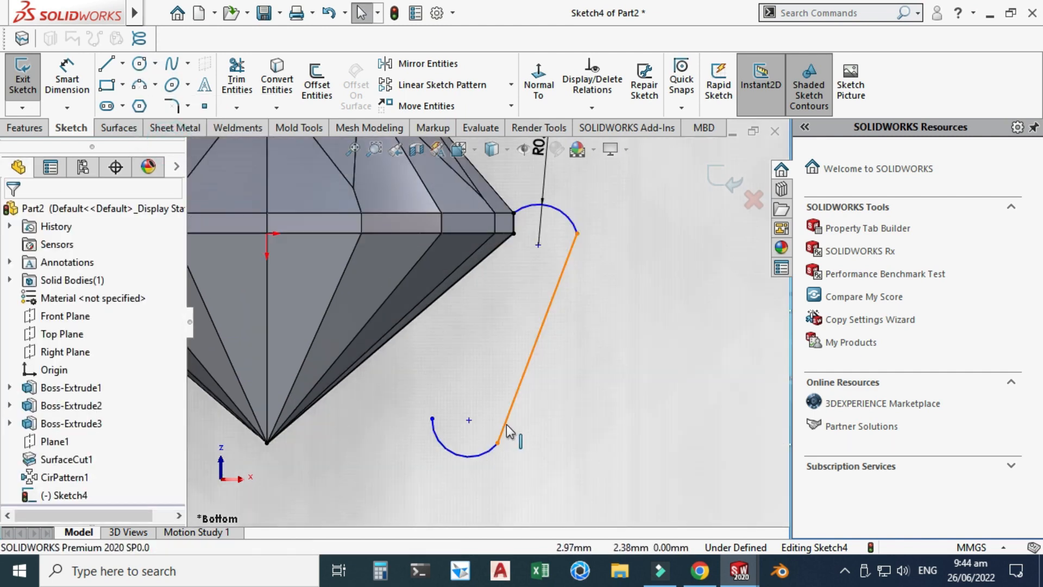
{"action": "left_click", "coordinate": [506, 426]}
{"action": "left_click", "coordinate": [479, 456], "text": "ctrl"}
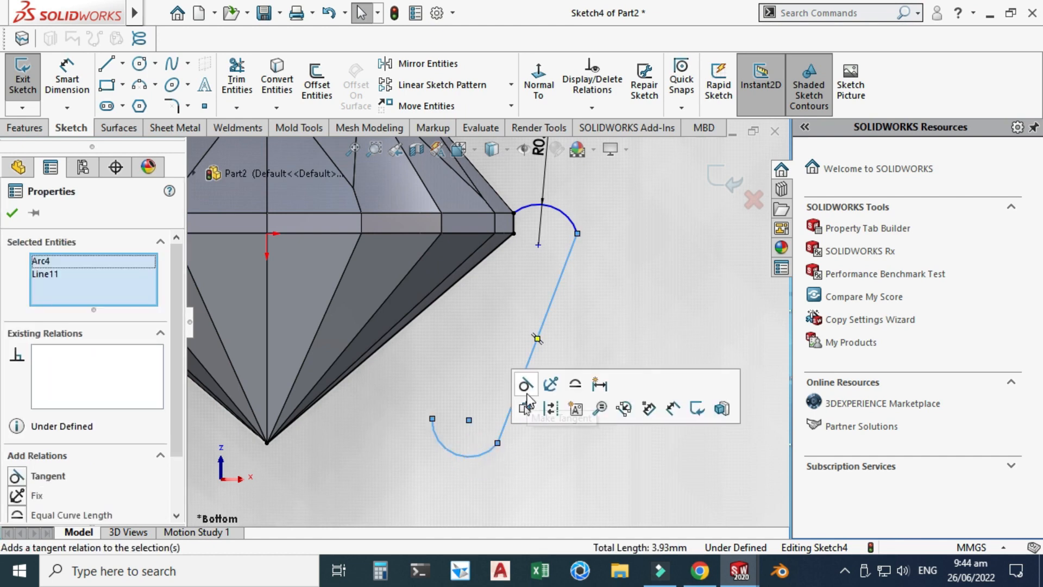
{"action": "left_click", "coordinate": [527, 386]}
{"action": "key", "text": "Escape"}
- Sketch a line from the lower arc's free end up to the diamond's slanted lower edge
{"action": "scroll", "coordinate": [474, 378], "scroll_direction": "up", "scroll_amount": 1}
{"action": "scroll", "coordinate": [474, 379], "scroll_direction": "up", "scroll_amount": 2}
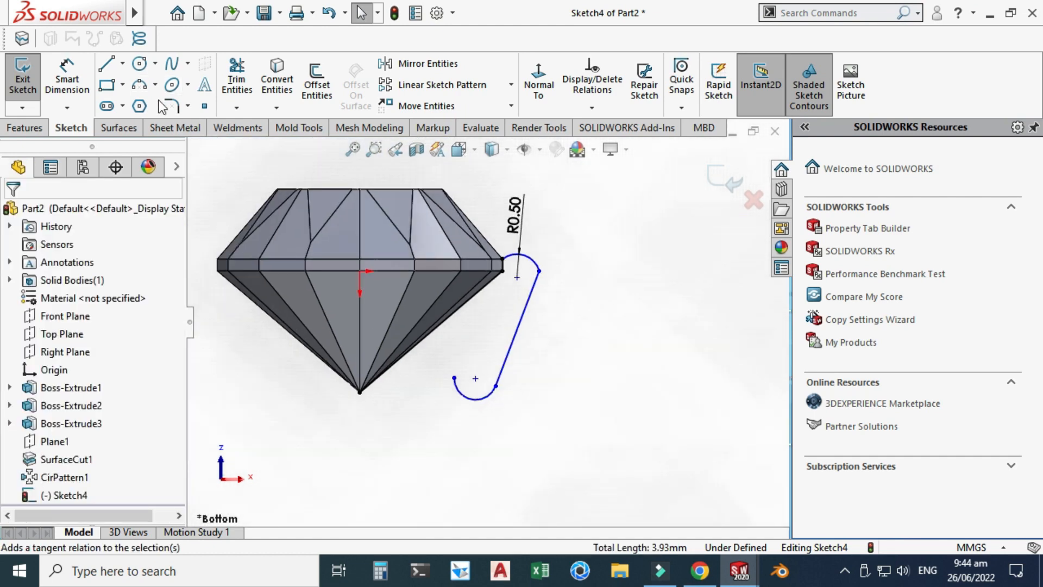
{"action": "left_click", "coordinate": [116, 71]}
{"action": "scroll", "coordinate": [408, 304], "scroll_direction": "down", "scroll_amount": 2}
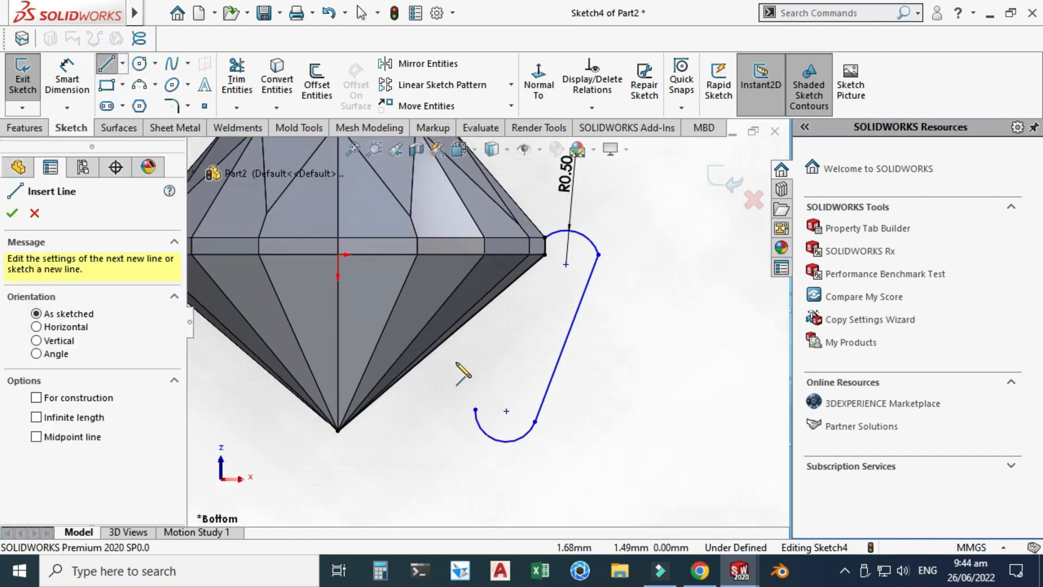
{"action": "left_click", "coordinate": [475, 409]}
{"action": "left_click", "coordinate": [460, 326]}
{"action": "key", "text": "Escape"}
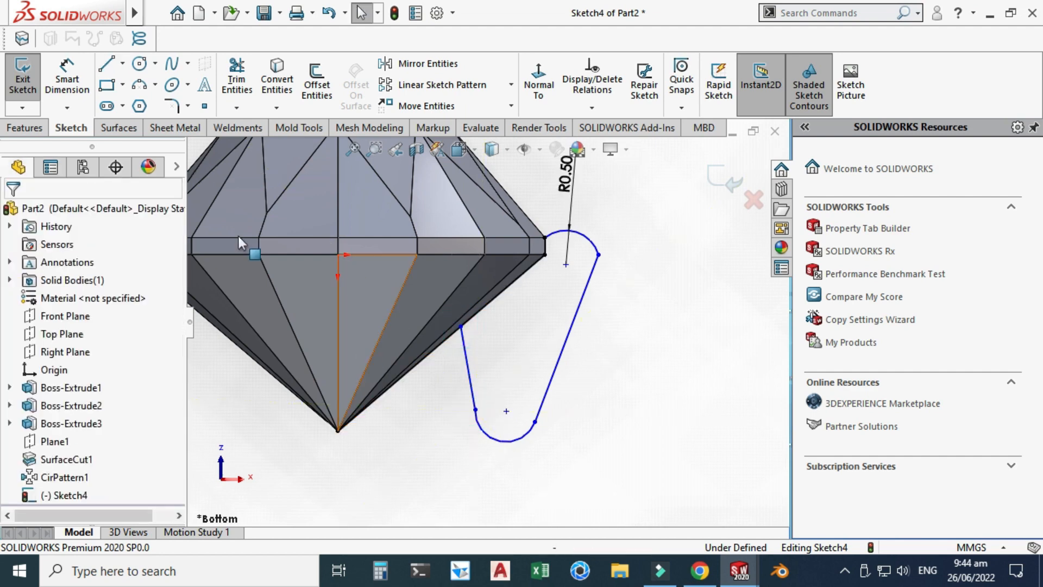
- Trim the excess slanted edge line between the inner line's upper end and the diamond's tip, leaving a closed profile
{"action": "left_click", "coordinate": [236, 79]}
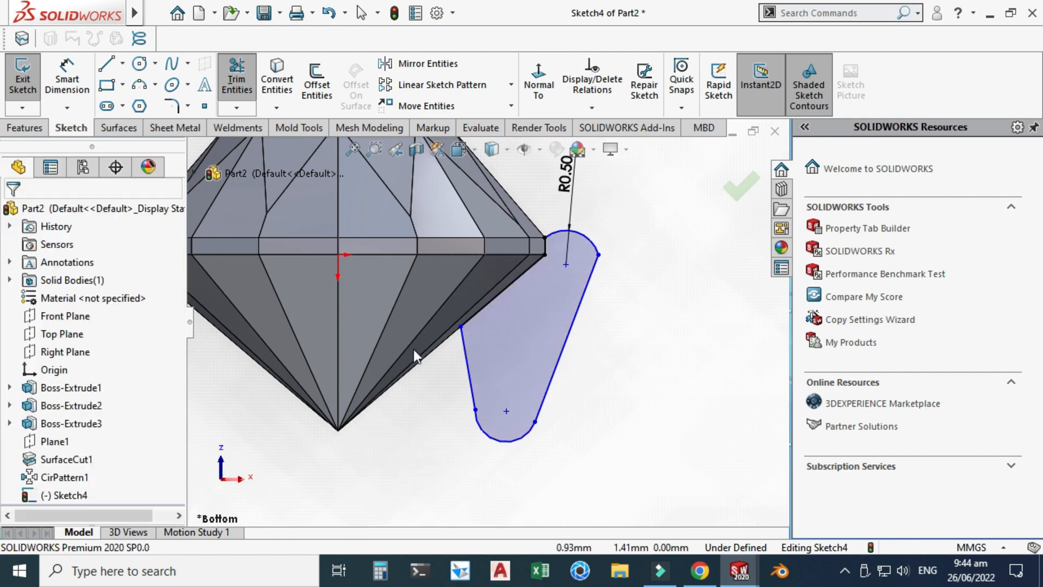
{"action": "key", "text": "Escape"}
{"action": "scroll", "coordinate": [510, 310], "scroll_direction": "up", "scroll_amount": 2}
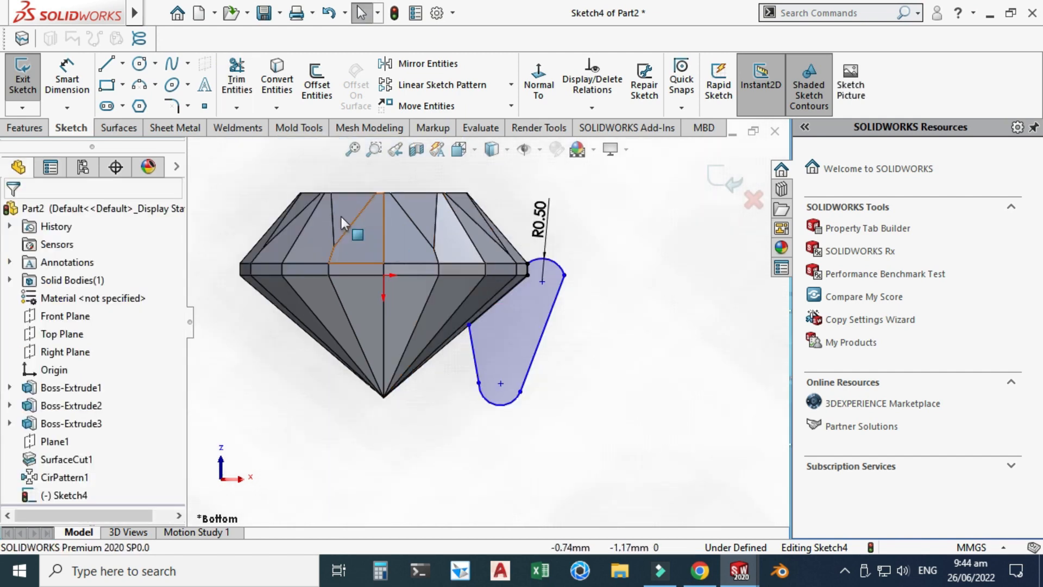
- Make the profile's lower arc tangent to the inner line that runs up to the diamond's slanted edge
{"action": "scroll", "coordinate": [429, 337], "scroll_direction": "down", "scroll_amount": 3}
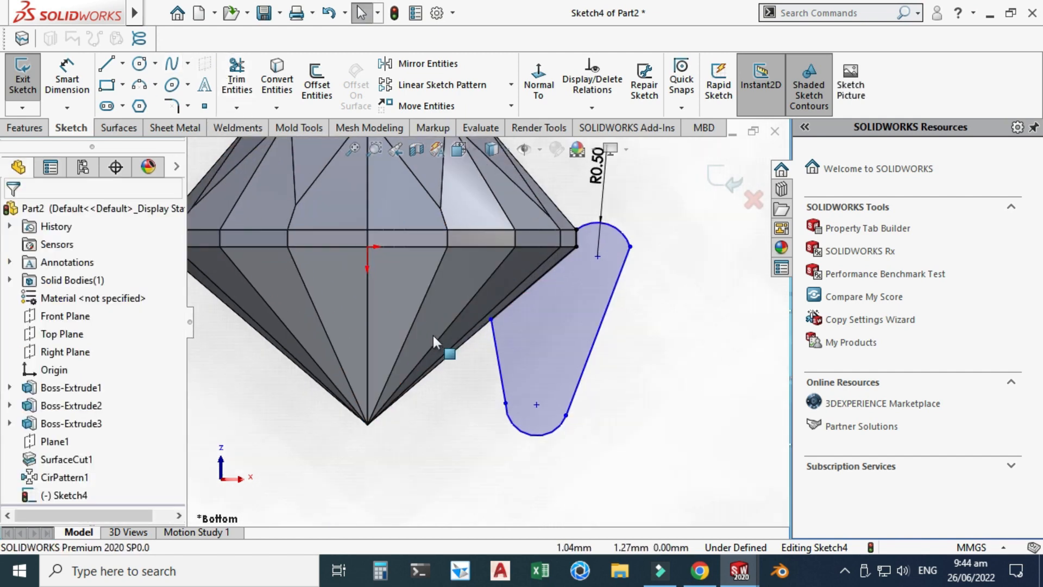
{"action": "left_click", "coordinate": [522, 407]}
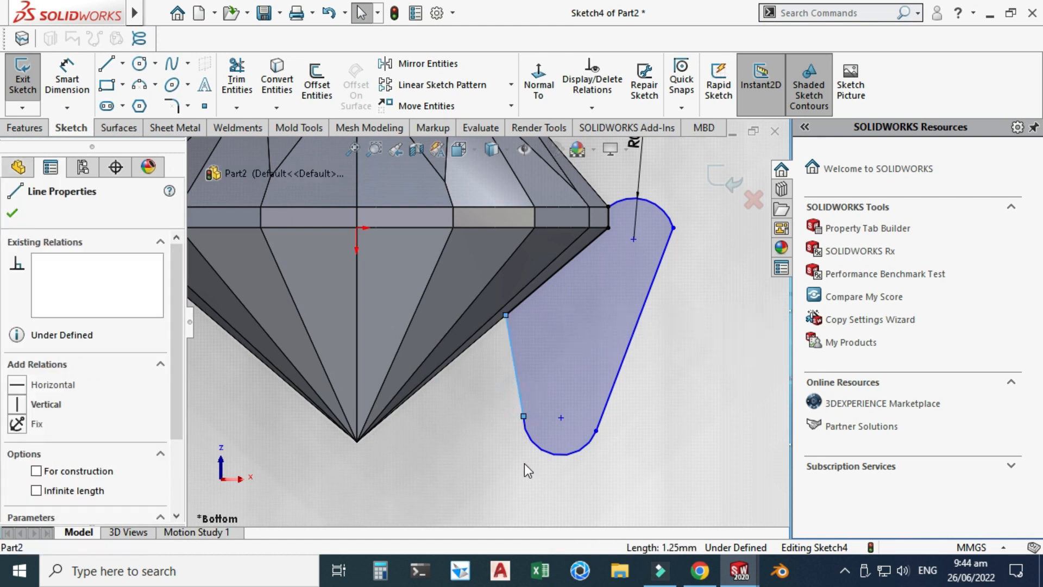
{"action": "left_click", "coordinate": [538, 446], "text": "ctrl"}
{"action": "left_click", "coordinate": [587, 375]}
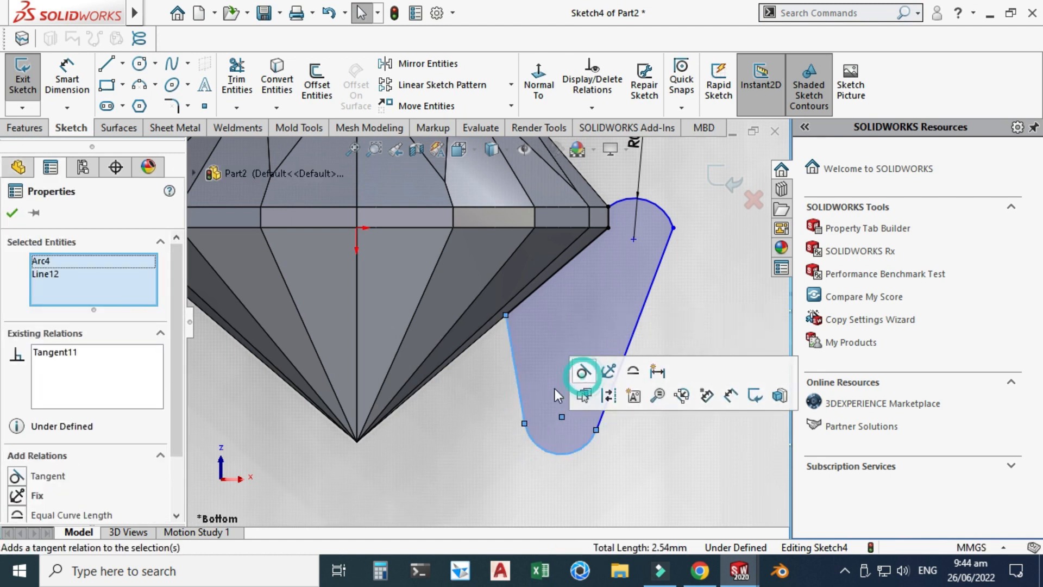
{"action": "left_click", "coordinate": [588, 454]}
{"action": "left_click", "coordinate": [593, 445]}
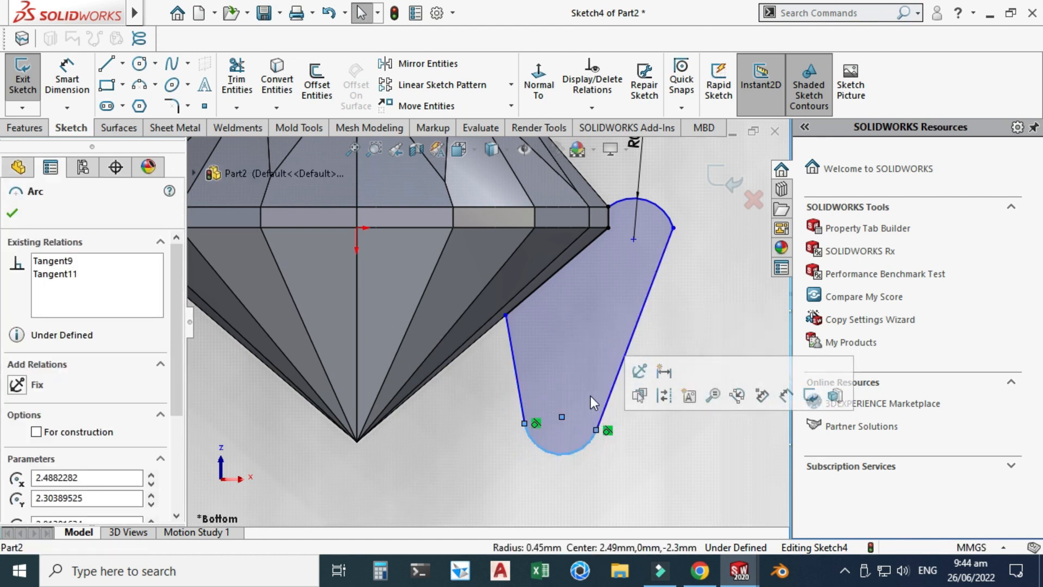
{"action": "key", "text": "Escape"}
- Make the profile's upper arc tangent to the outer sloping line
{"action": "scroll", "coordinate": [662, 215], "scroll_direction": "down", "scroll_amount": 2}
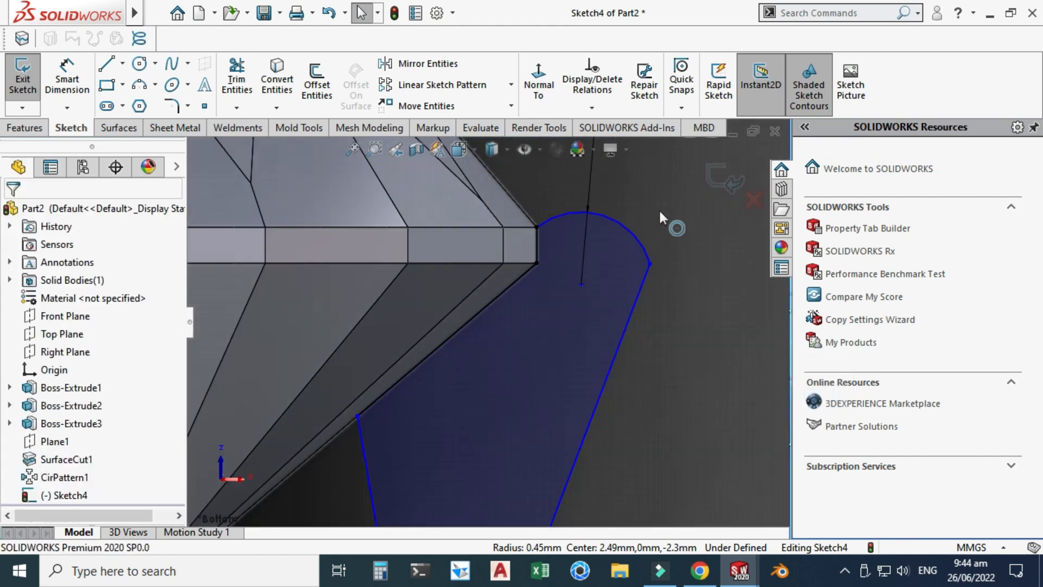
{"action": "left_click", "coordinate": [642, 247]}
{"action": "left_click", "coordinate": [641, 288], "text": "ctrl"}
{"action": "left_click", "coordinate": [688, 218]}
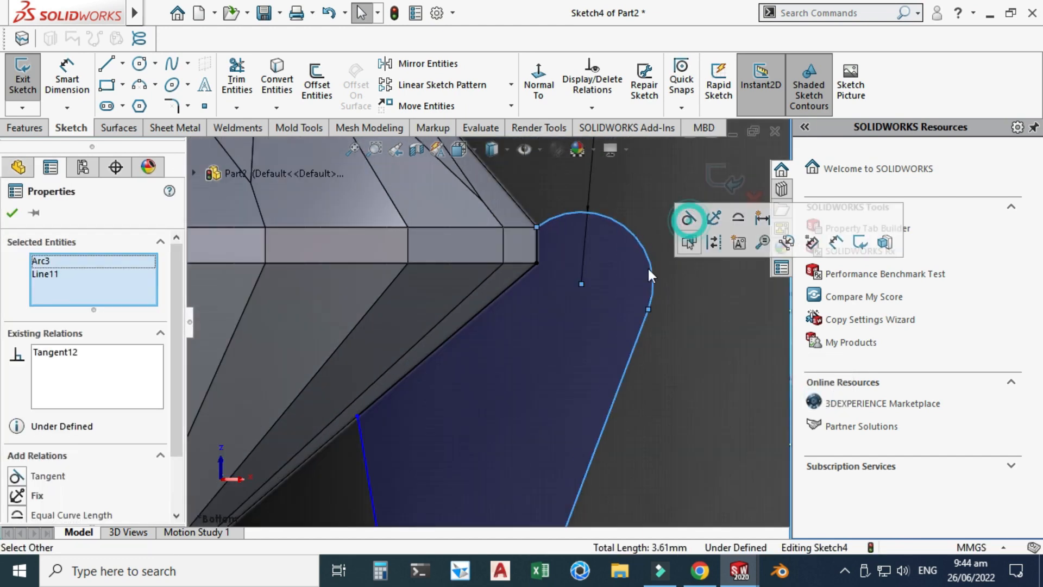
{"action": "key", "text": "Escape"}
- Dimension the vertical distance from the origin to the inner line's upper end as 1 mm
{"action": "scroll", "coordinate": [630, 330], "scroll_direction": "up", "scroll_amount": 9}
{"action": "left_click", "coordinate": [471, 151]}
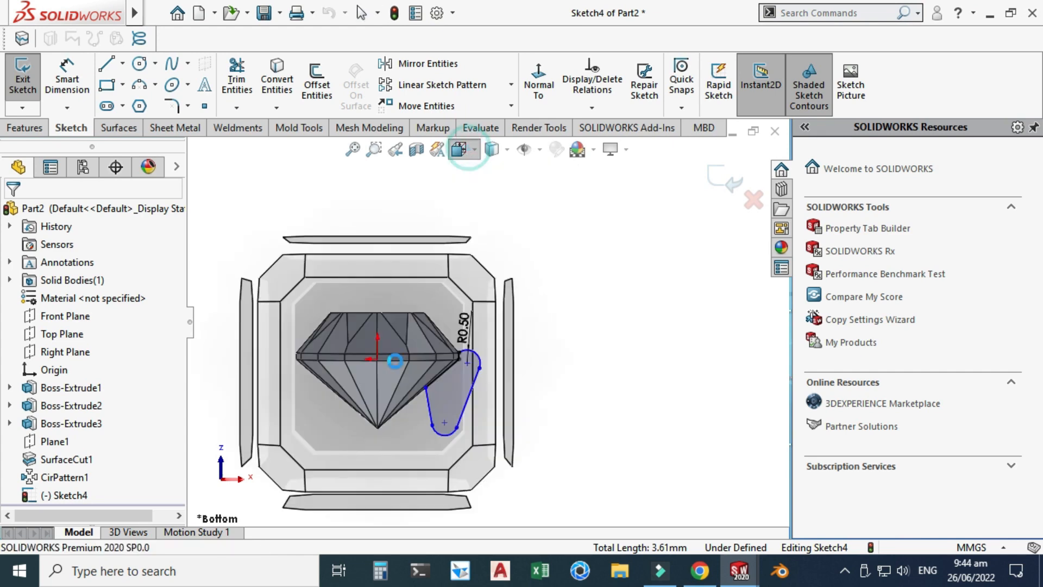
{"action": "left_click", "coordinate": [391, 365]}
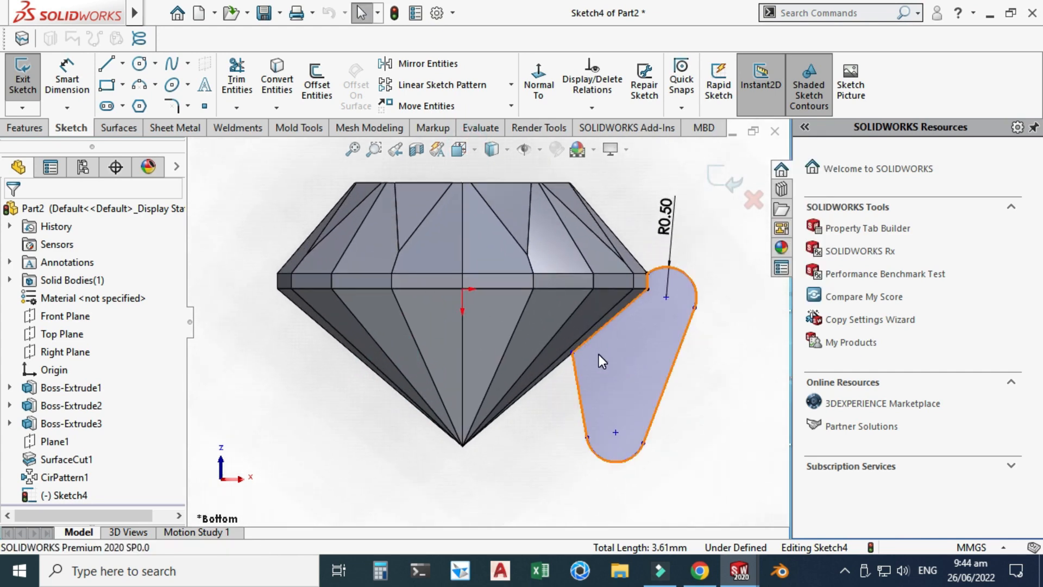
{"action": "left_click", "coordinate": [67, 73]}
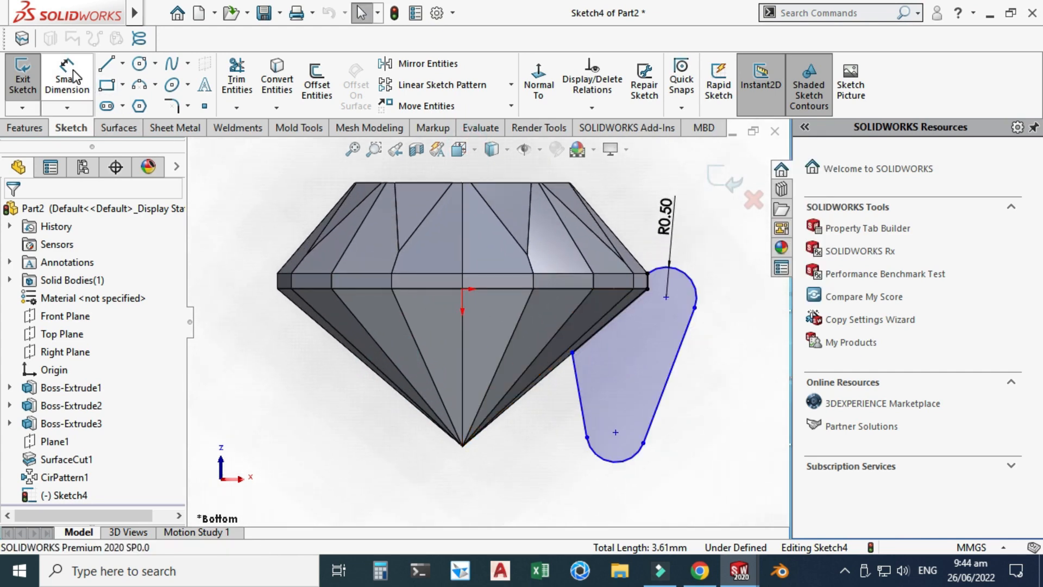
{"action": "left_click", "coordinate": [462, 289]}
{"action": "left_click", "coordinate": [572, 352]}
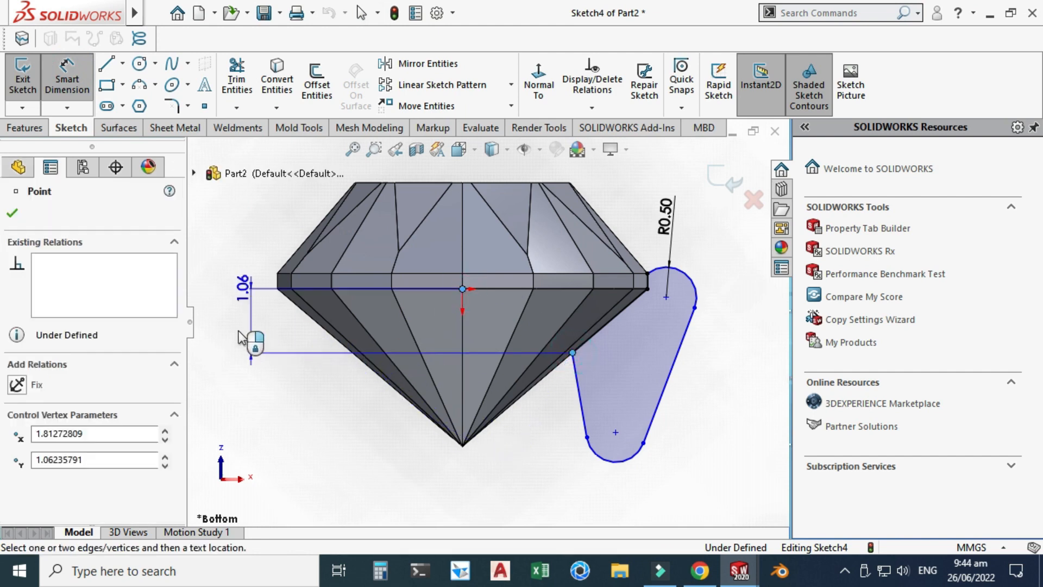
{"action": "left_click", "coordinate": [257, 330]}
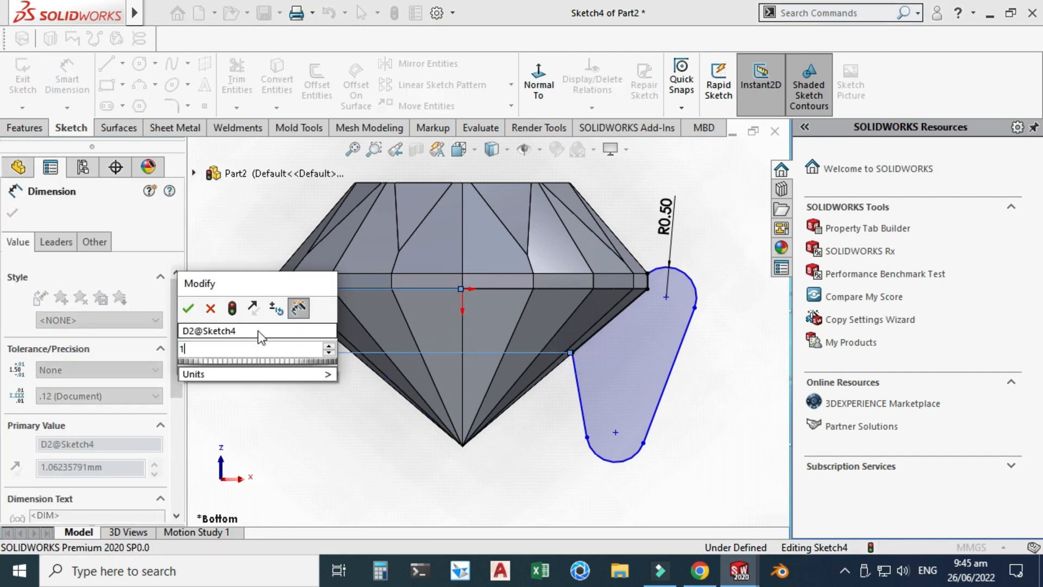
{"action": "type", "text": "1"}
{"action": "key", "text": "Return"}
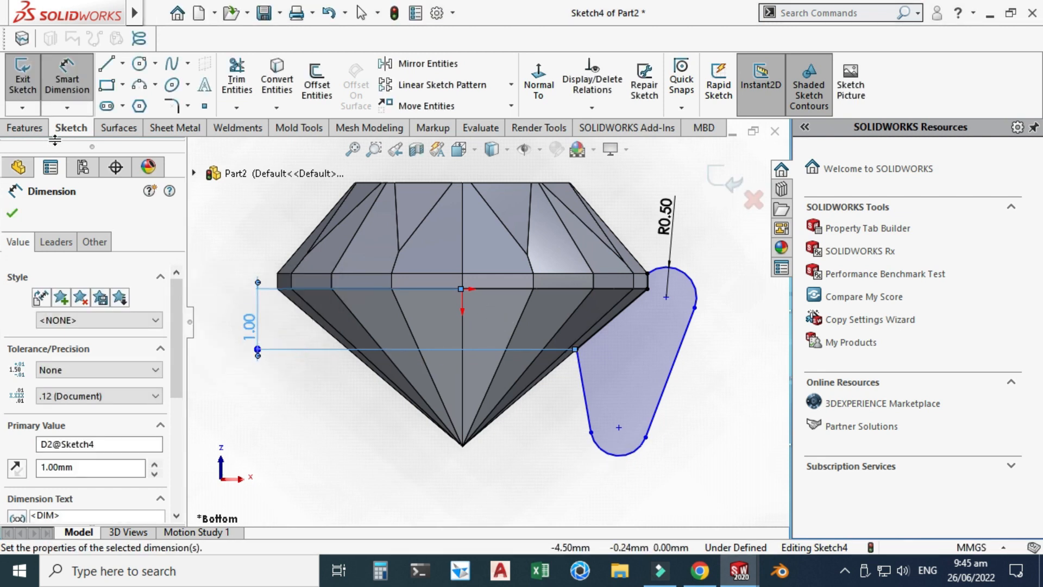
- Dimension the vertical distance from the origin to the lower arc's center as 3 mm
{"action": "left_click", "coordinate": [619, 428]}
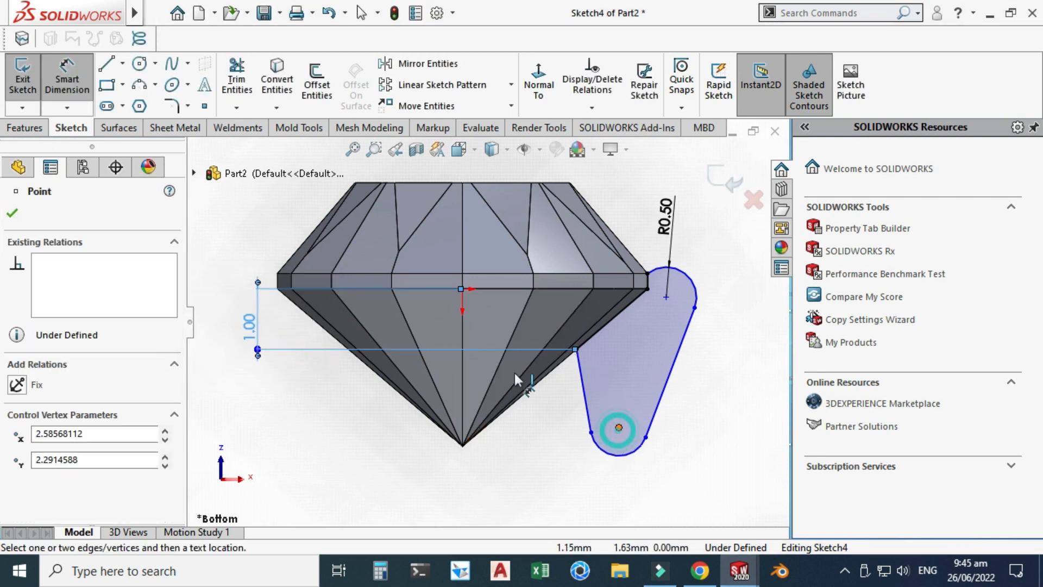
{"action": "left_click", "coordinate": [461, 288]}
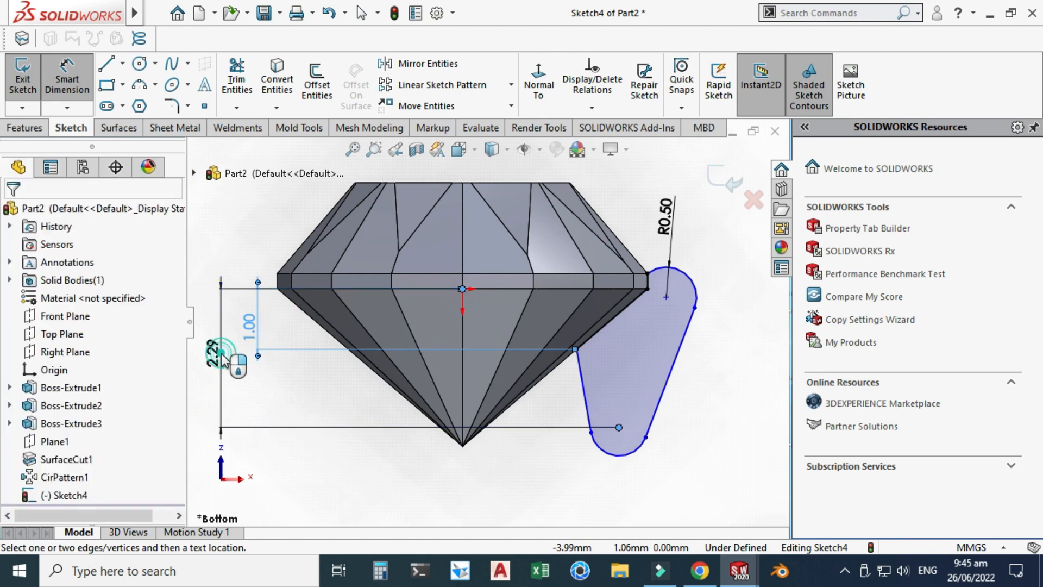
{"action": "left_click", "coordinate": [222, 358]}
{"action": "type", "text": "3"}
{"action": "key", "text": "Return"}
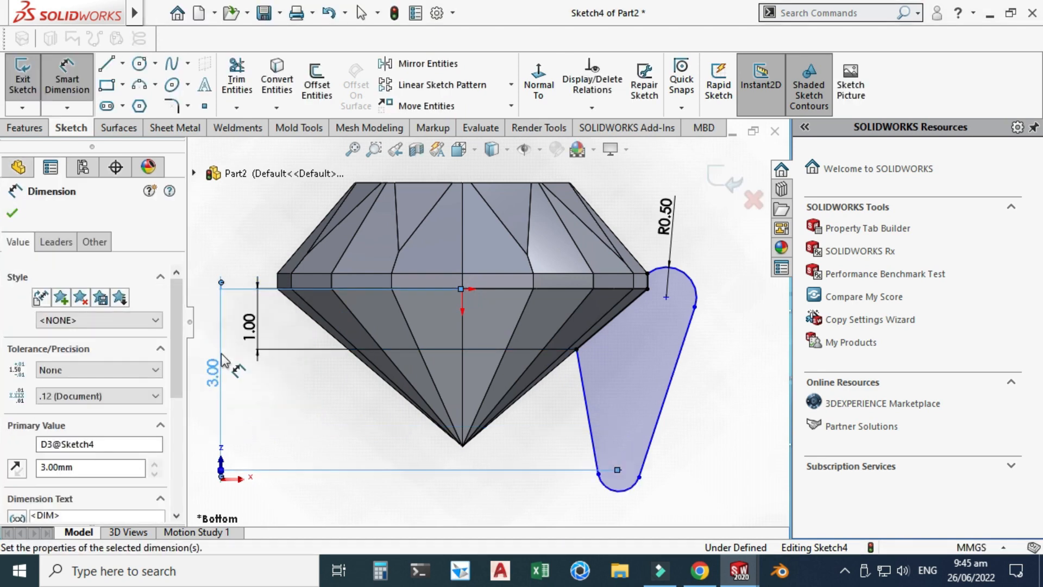
- Dimension the vertical distance between the upper and lower arc centers as 3 mm
{"action": "scroll", "coordinate": [521, 391], "scroll_direction": "up", "scroll_amount": 3}
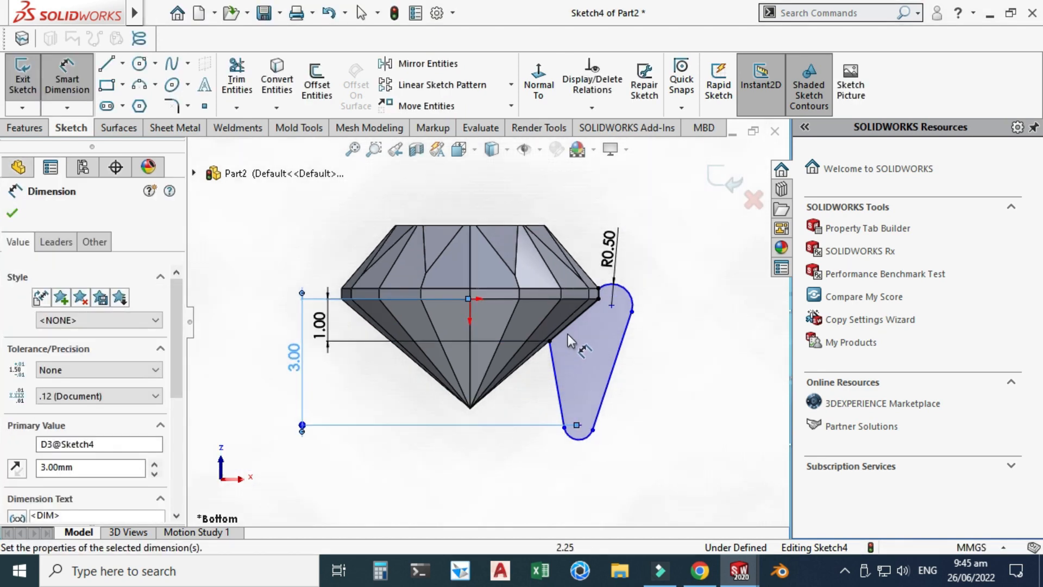
{"action": "left_click", "coordinate": [611, 305]}
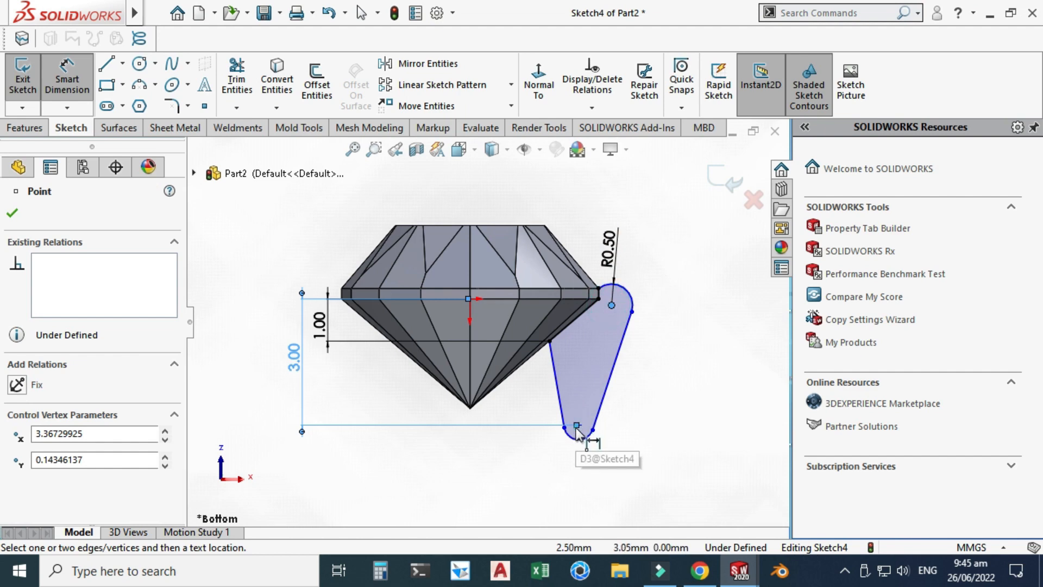
{"action": "left_click", "coordinate": [577, 426]}
{"action": "left_click", "coordinate": [691, 380]}
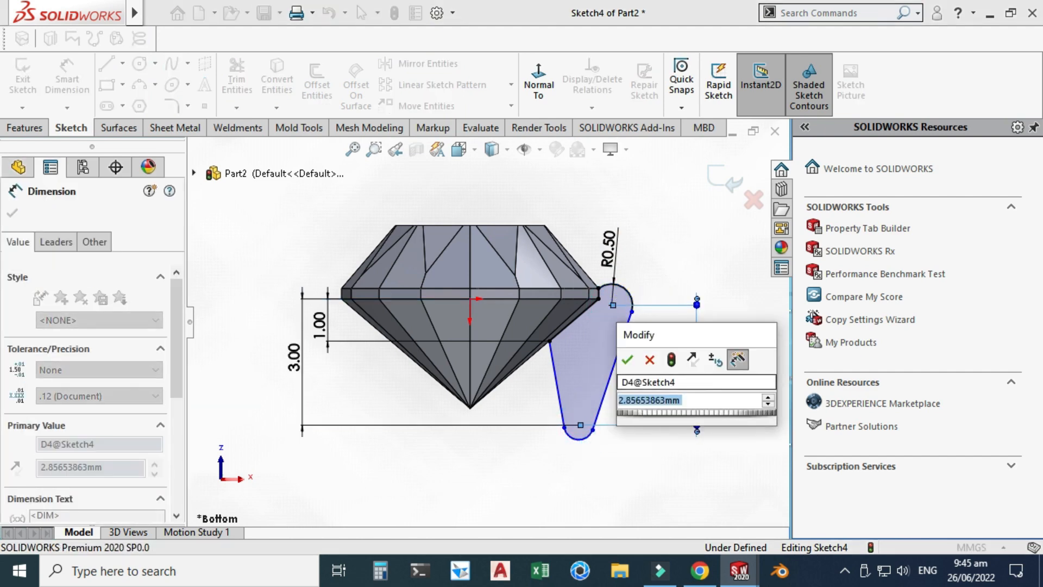
{"action": "type", "text": "3"}
{"action": "key", "text": "Return"}
{"action": "scroll", "coordinate": [597, 355], "scroll_direction": "down", "scroll_amount": 2}
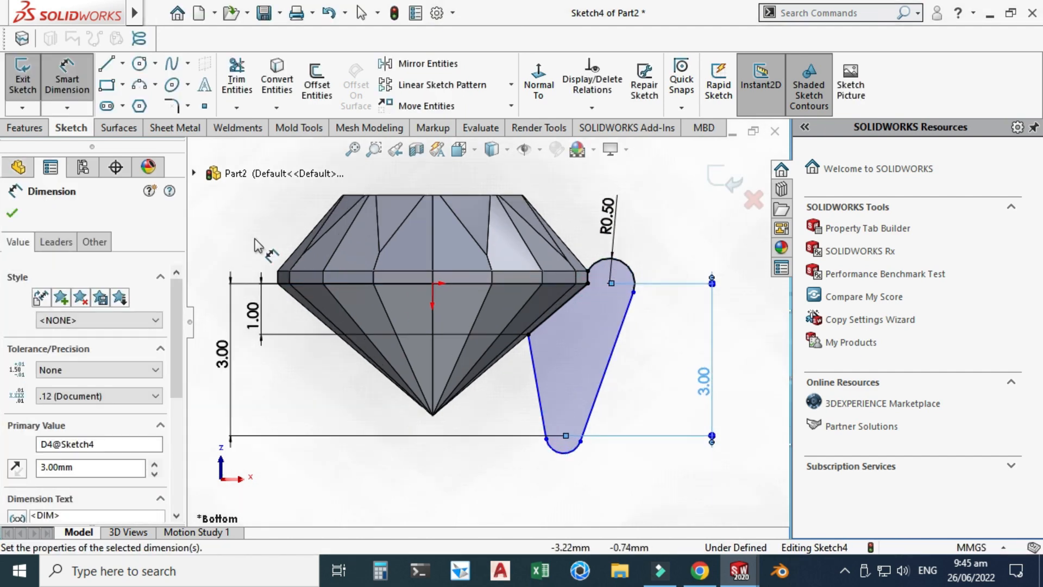
{"action": "key", "text": "Escape"}
- Dimension the angle between the profile's slanted edge along the diamond and the inner line as 120°
{"action": "scroll", "coordinate": [487, 329], "scroll_direction": "down", "scroll_amount": 2}
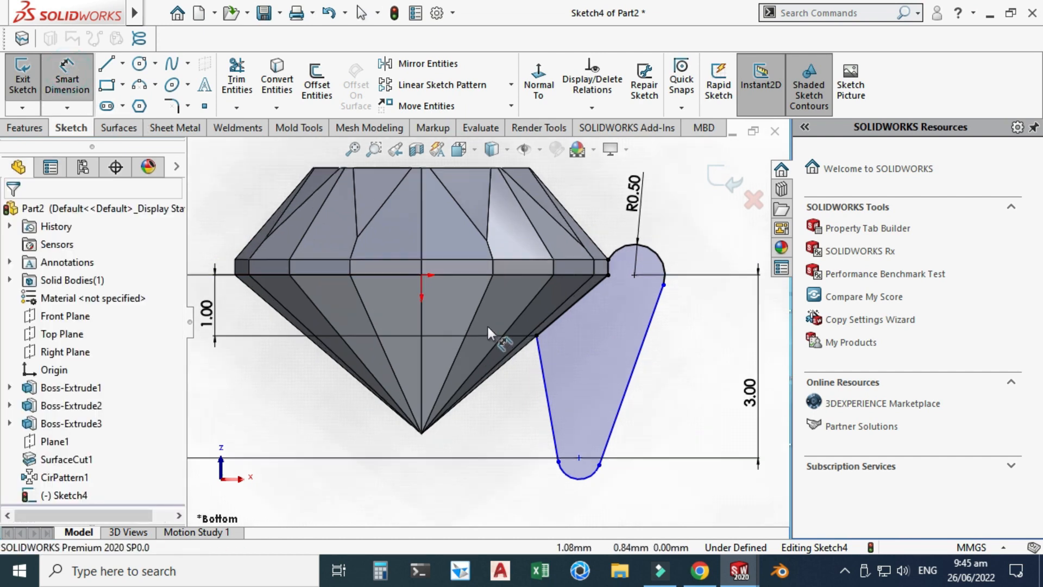
{"action": "left_click", "coordinate": [574, 305]}
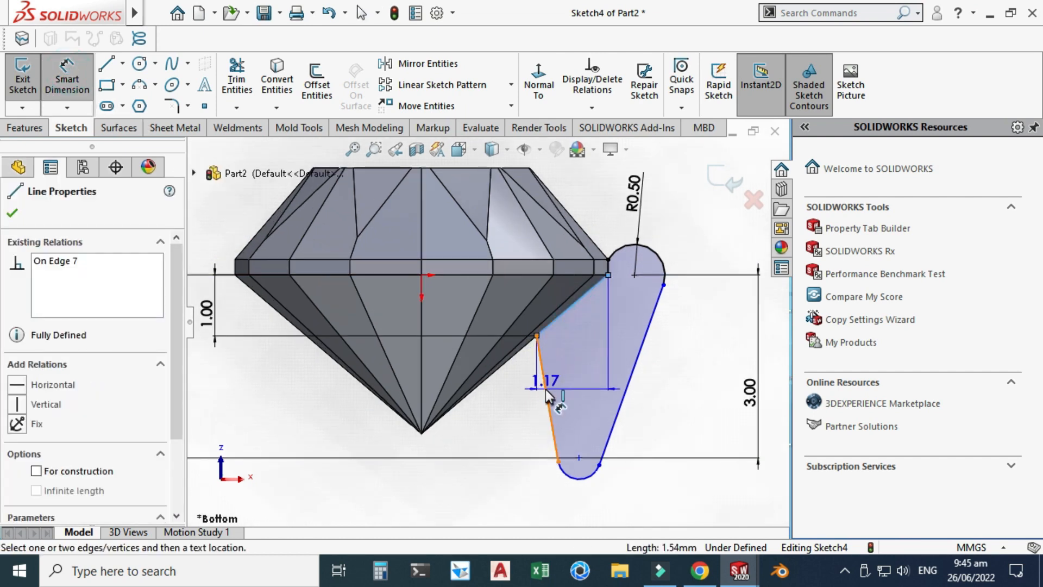
{"action": "left_click", "coordinate": [545, 389]}
{"action": "left_click", "coordinate": [572, 367]}
{"action": "type", "text": "12"}
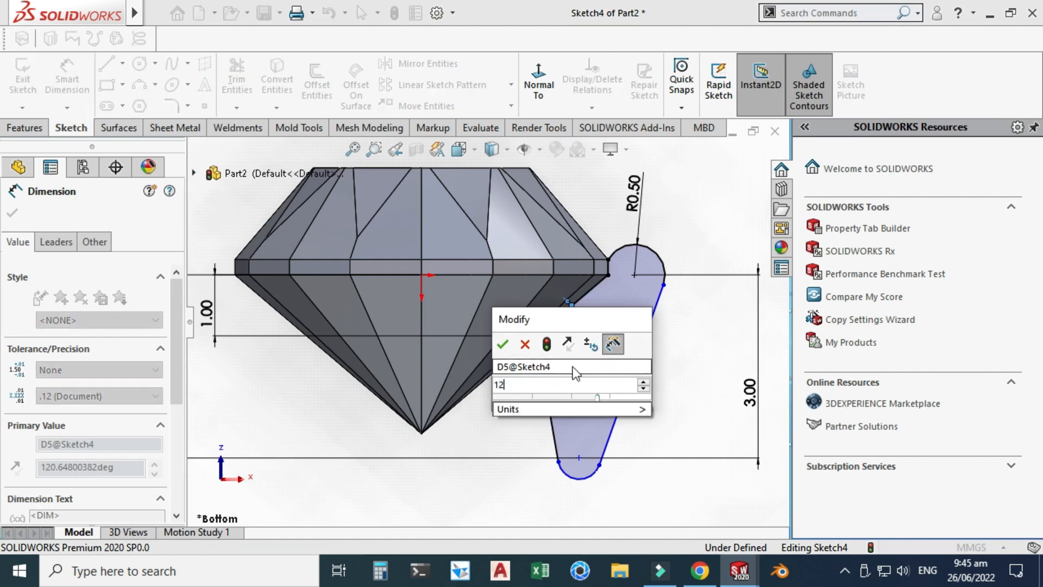
{"action": "type", "text": "0"}
{"action": "key", "text": "Return"}
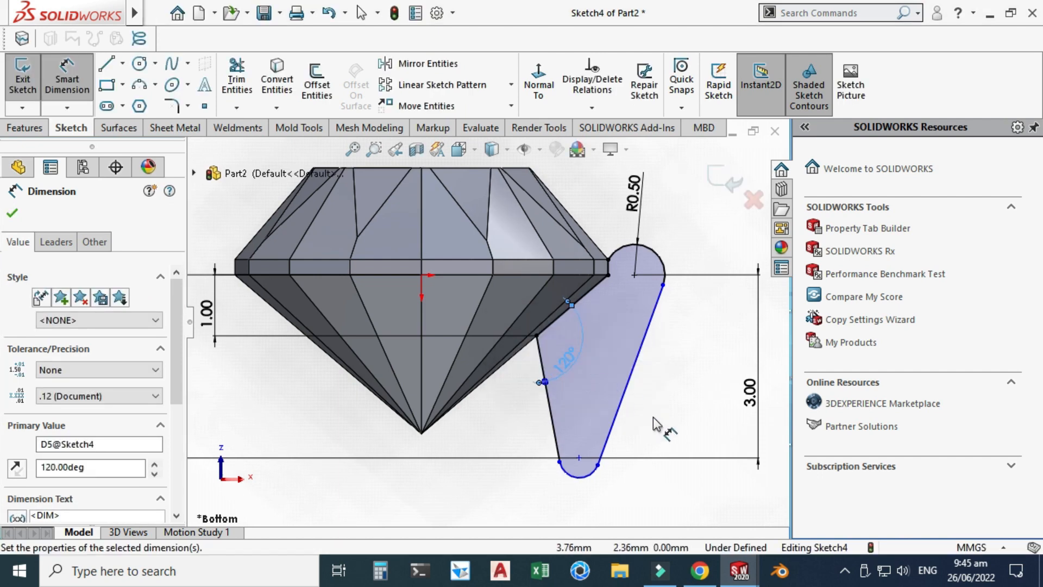
- Dimension the angle between the inner line and the outer sloping line as 25°
{"action": "left_click", "coordinate": [624, 397]}
{"action": "left_click", "coordinate": [547, 391]}
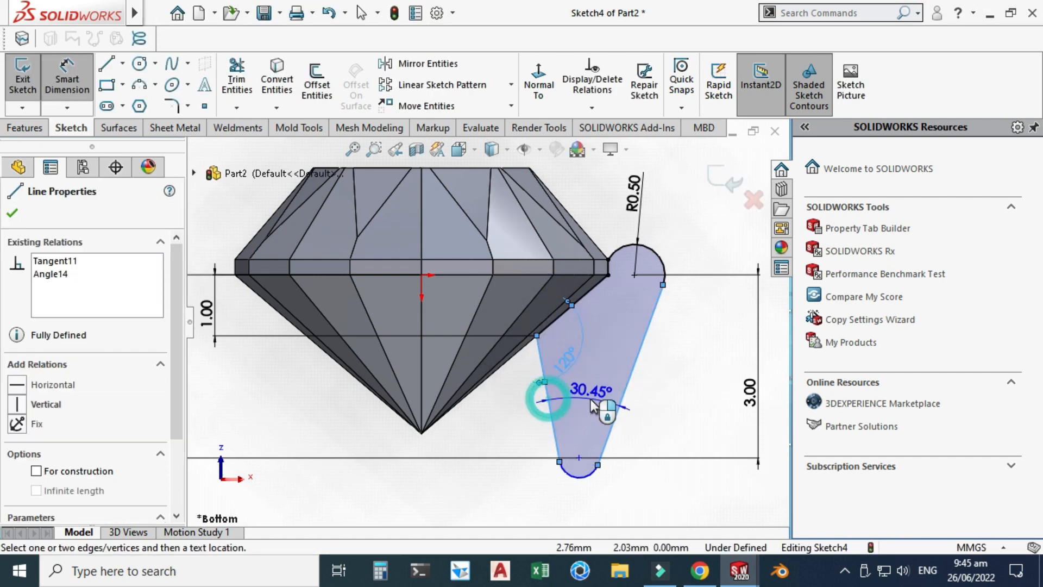
{"action": "left_click", "coordinate": [591, 402]}
{"action": "type", "text": "30"}
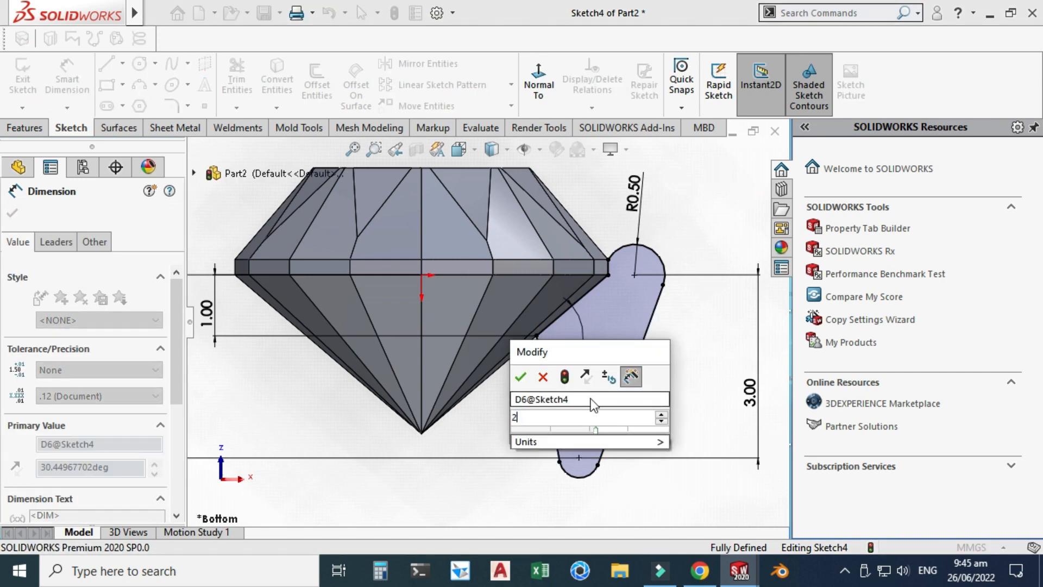
{"action": "key", "text": "Return"}
{"action": "key", "text": "Escape"}
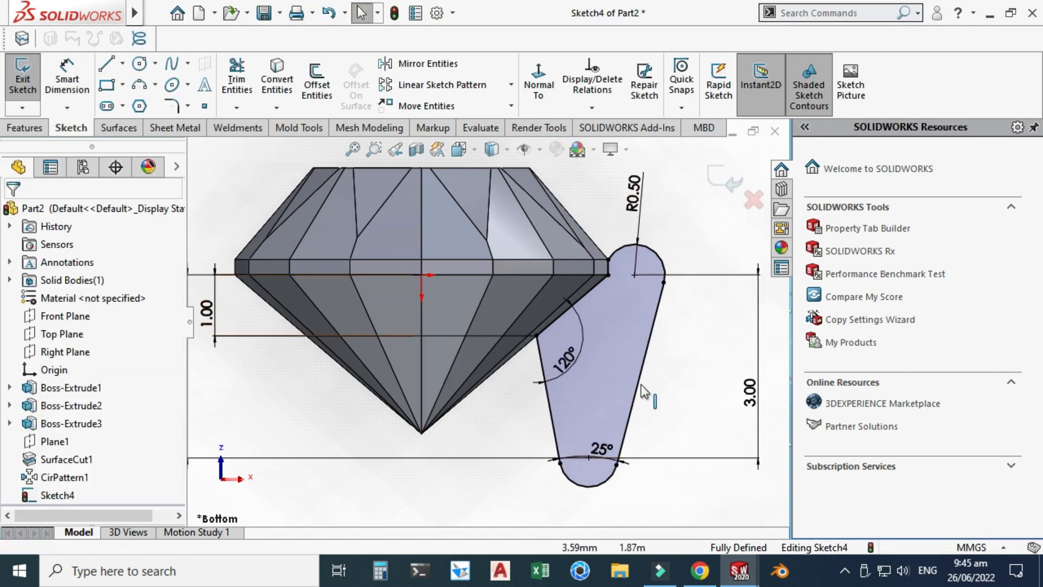
- Sketch a vertical centerline from the origin down past the diamond's tip
{"action": "key", "text": "f"}
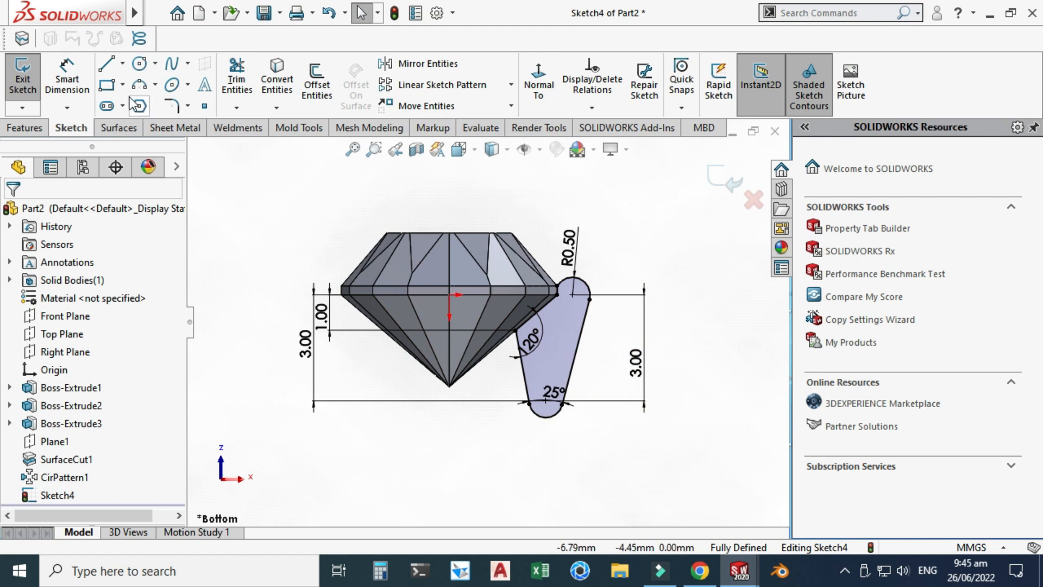
{"action": "left_click", "coordinate": [125, 64]}
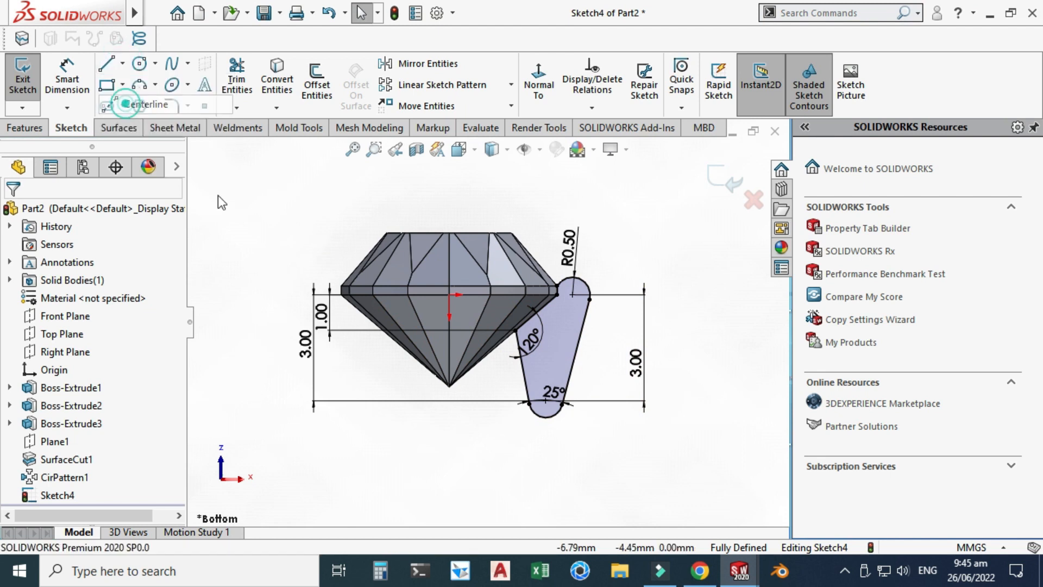
{"action": "left_click", "coordinate": [143, 104]}
{"action": "left_click", "coordinate": [449, 295]}
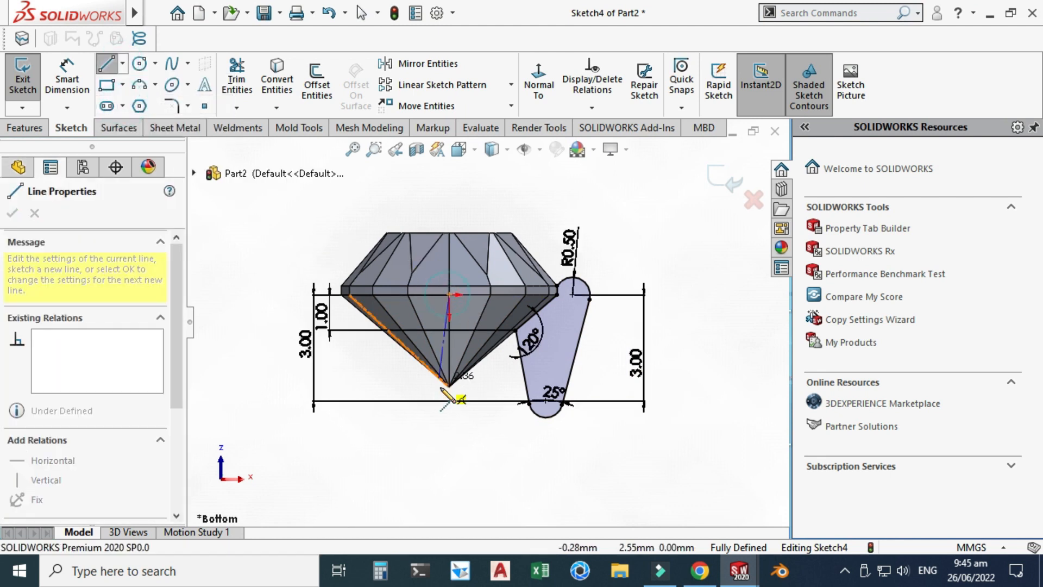
{"action": "left_click", "coordinate": [450, 427]}
{"action": "key", "text": "Escape"}
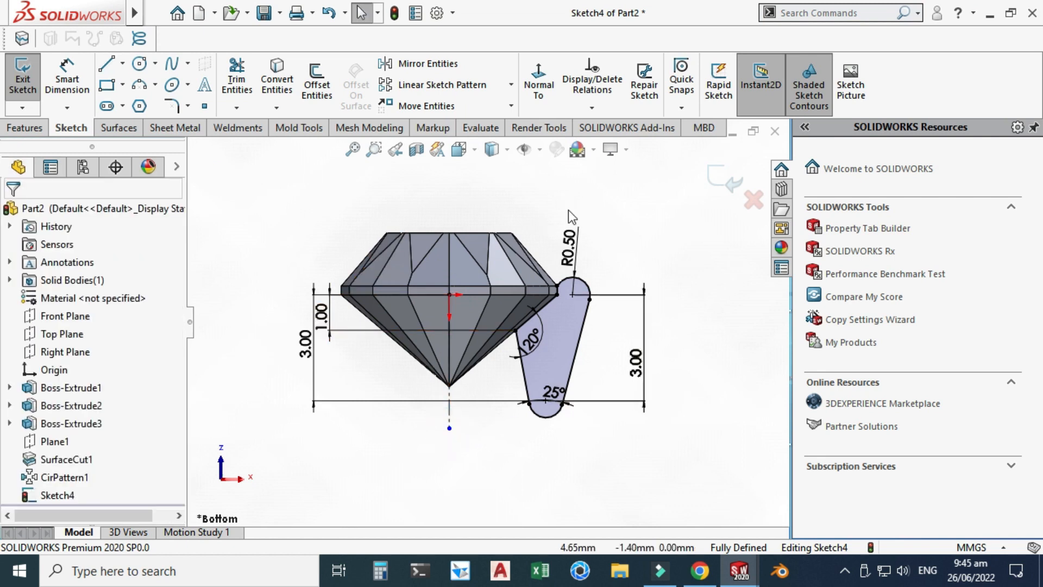
- Finish the sketch and revolve the profile 360° about the centerline as a separate body, with Merge result off
{"action": "left_click", "coordinate": [714, 176]}
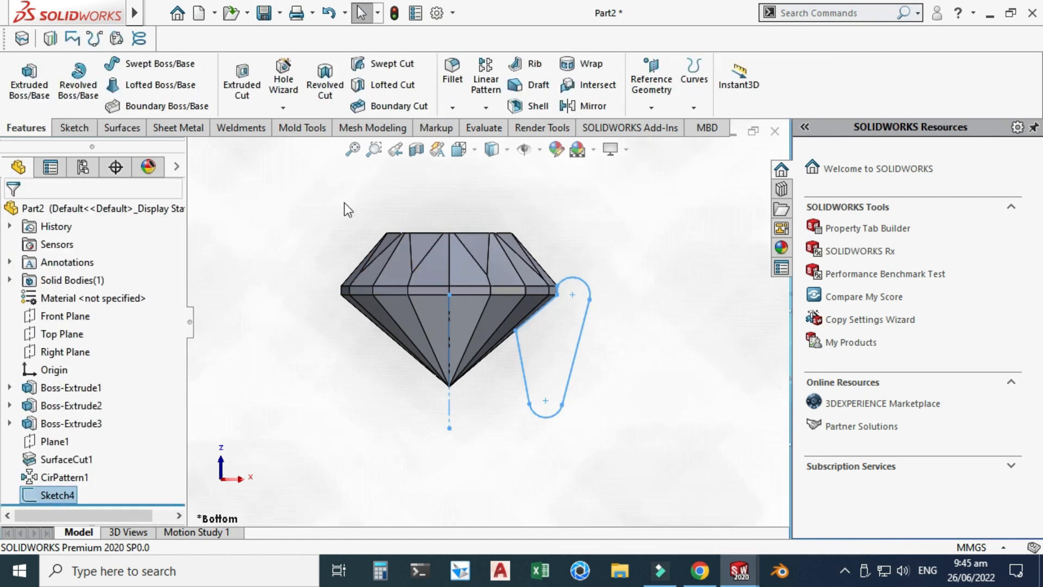
{"action": "left_click", "coordinate": [78, 82]}
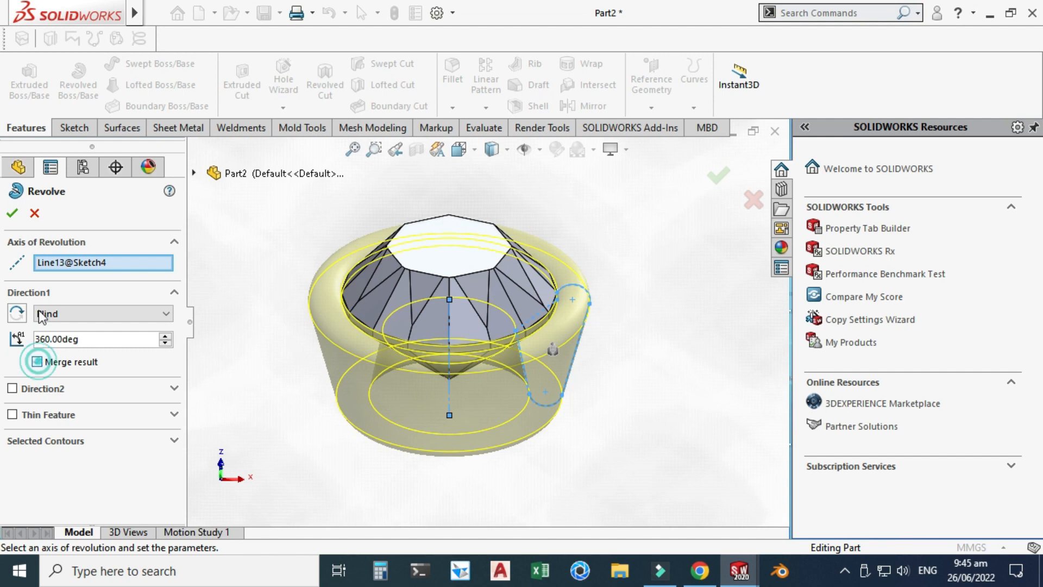
{"action": "left_click", "coordinate": [15, 213]}
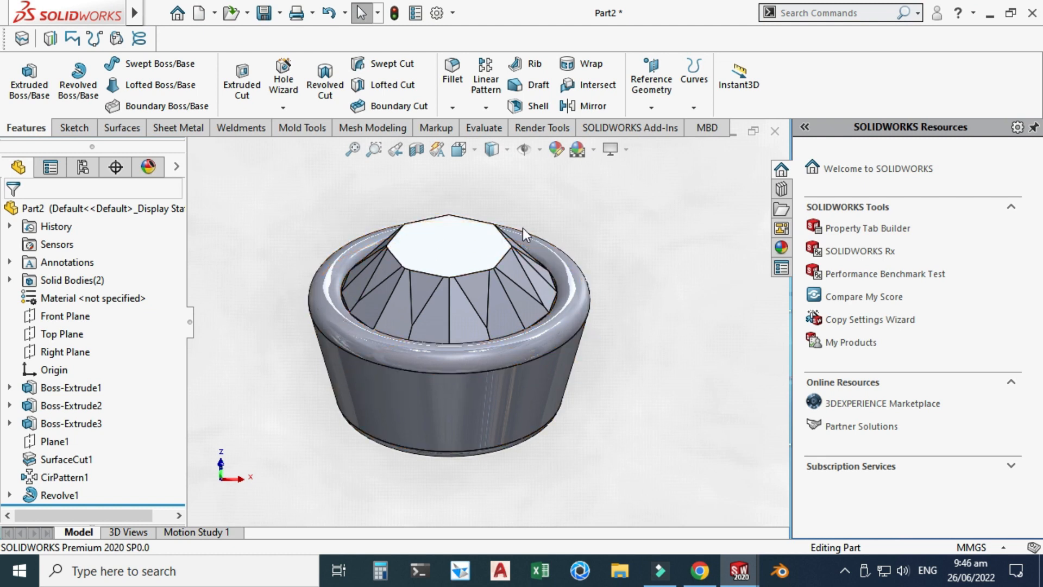
- Orient the model to the Bottom view to see the diamond and its revolved setting side-on
{"action": "scroll", "coordinate": [499, 236], "scroll_direction": "up", "scroll_amount": 2}
{"action": "key", "text": "Up"}
{"action": "scroll", "coordinate": [473, 356], "scroll_direction": "up", "scroll_amount": 2}
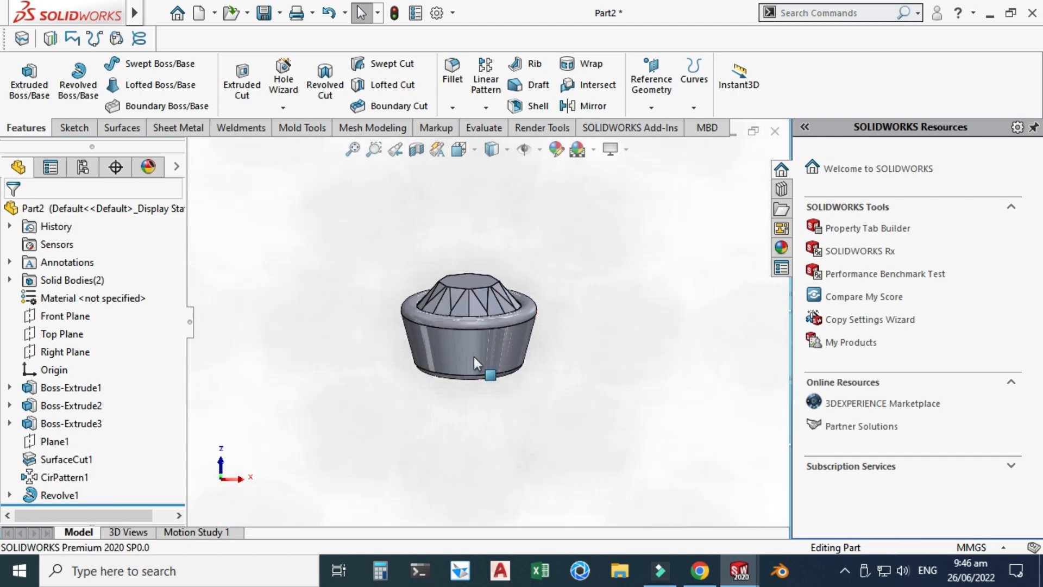
{"action": "left_click", "coordinate": [459, 150]}
{"action": "left_click", "coordinate": [415, 396]}
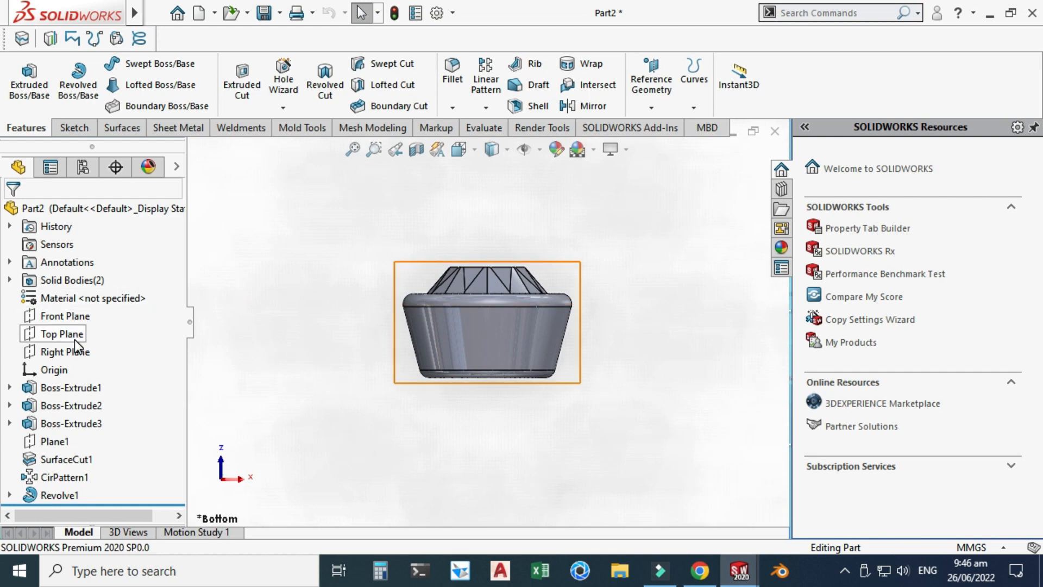
- Sketch two concentric circles on the Right Plane, about 25.3 and 23.4 mm in diameter, centred level with the origin about 14.2 mm behind it
{"action": "left_click", "coordinate": [76, 351]}
{"action": "left_click", "coordinate": [85, 325]}
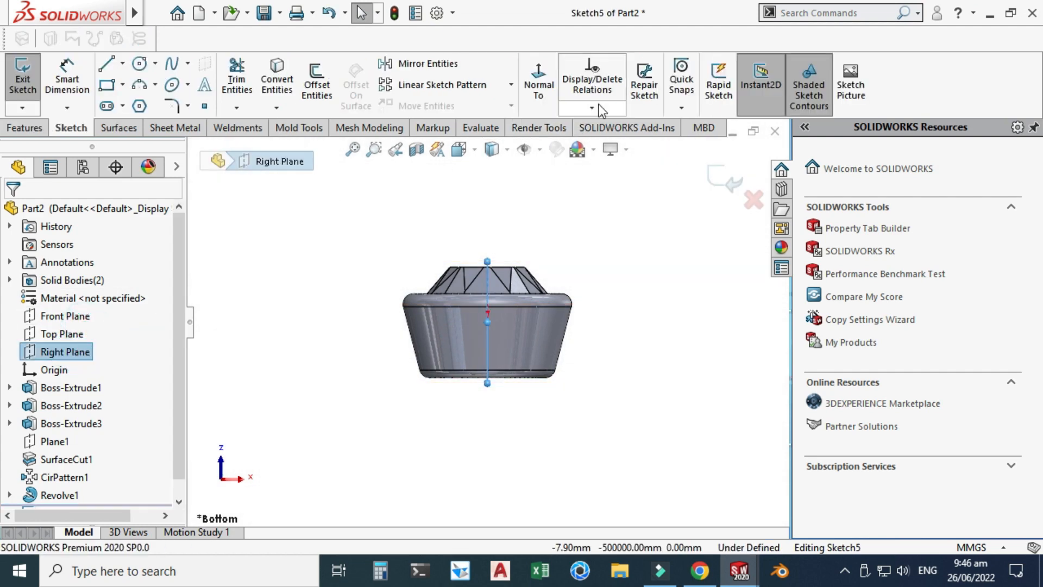
{"action": "scroll", "coordinate": [489, 220], "scroll_direction": "up", "scroll_amount": 5}
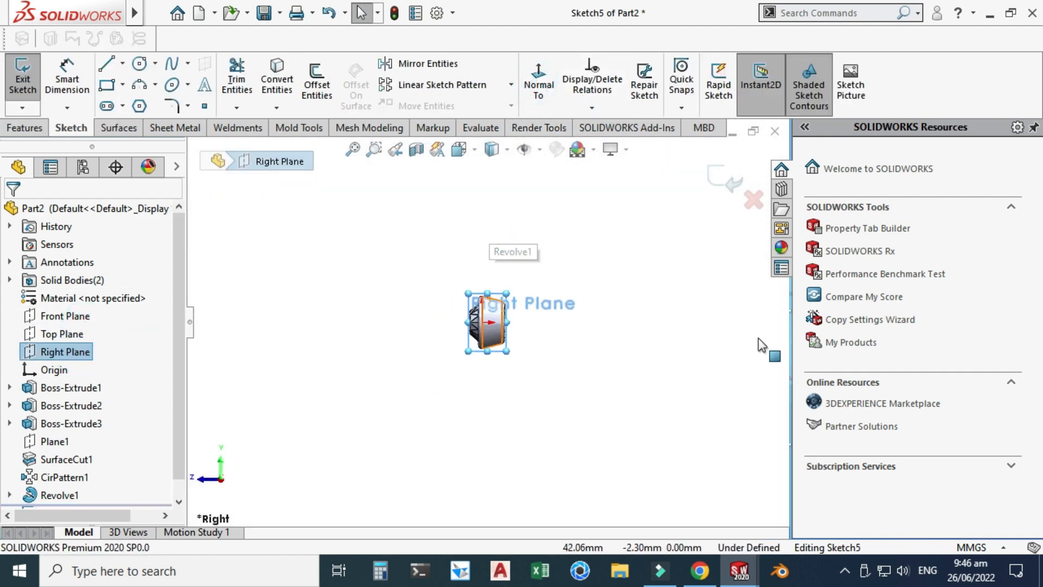
{"action": "scroll", "coordinate": [756, 337], "scroll_direction": "down", "scroll_amount": 1}
{"action": "left_click", "coordinate": [154, 63]}
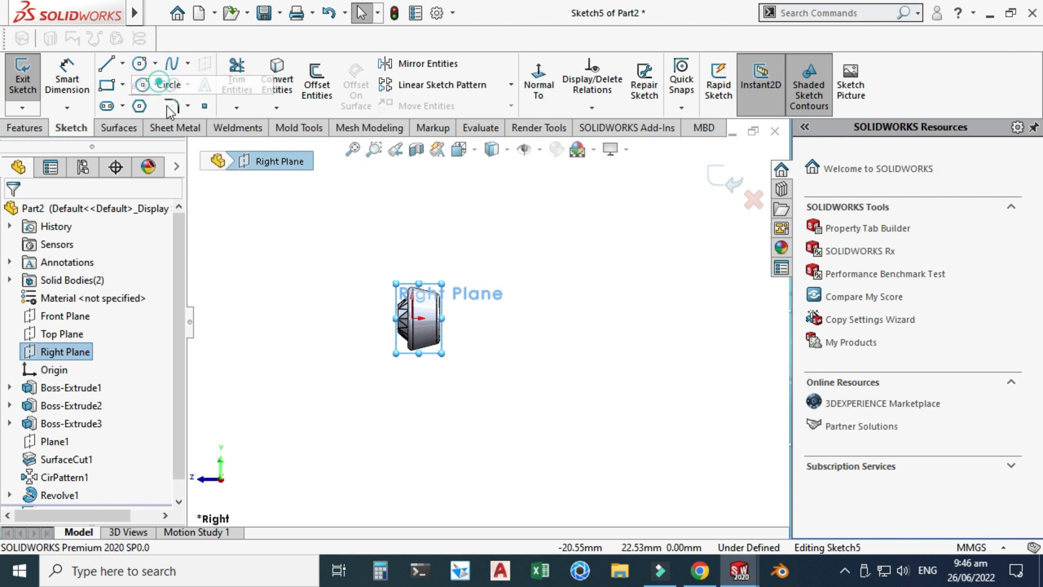
{"action": "left_click", "coordinate": [163, 81]}
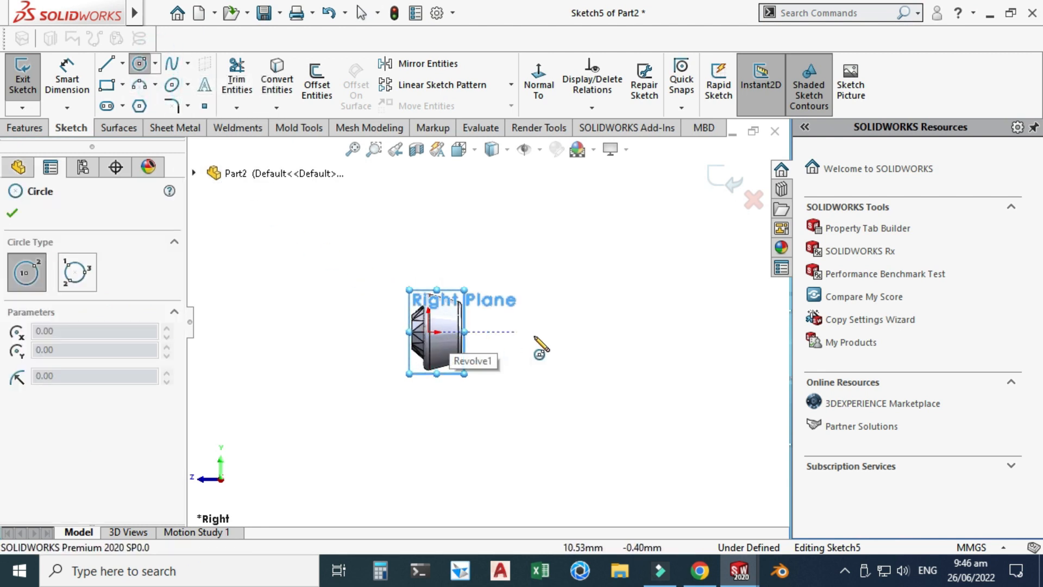
{"action": "left_click", "coordinate": [564, 332]}
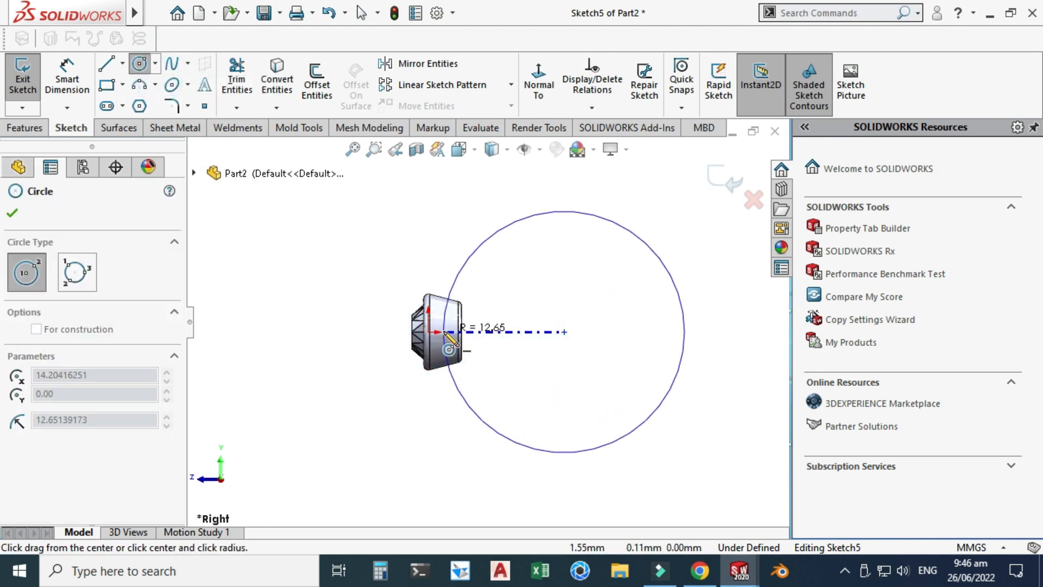
{"action": "left_click", "coordinate": [685, 332]}
{"action": "left_click", "coordinate": [564, 332]}
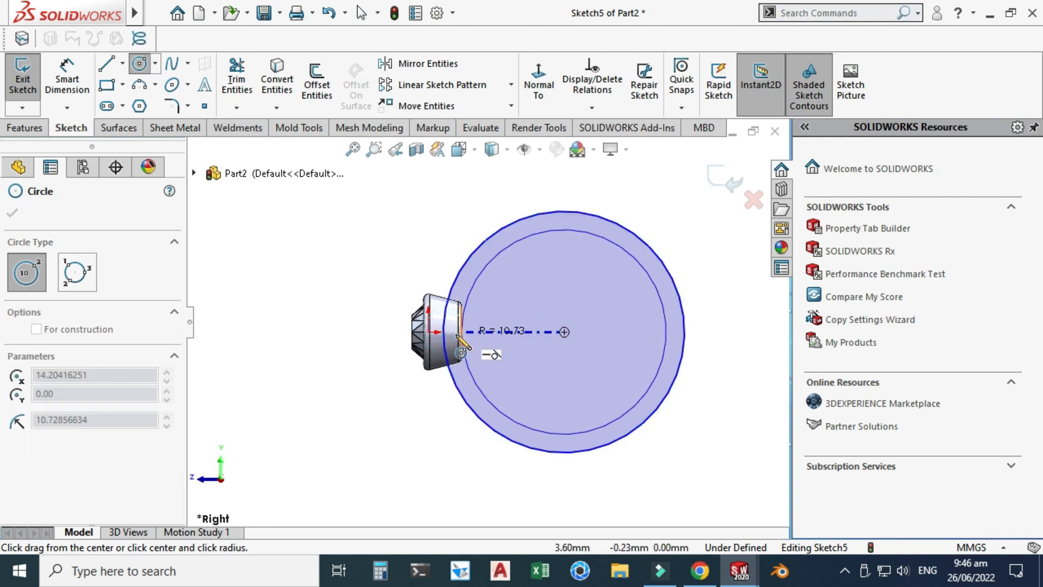
{"action": "left_click", "coordinate": [452, 333]}
{"action": "key", "text": "Escape"}
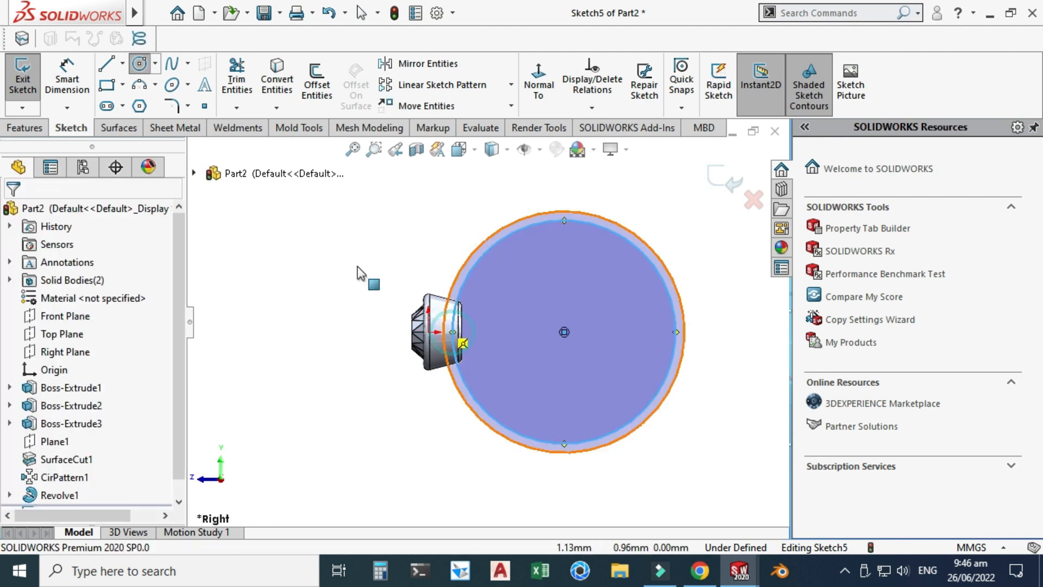
- Dimension the distance from the origin to the circles' shared centre as 11 mm
{"action": "left_click", "coordinate": [65, 79]}
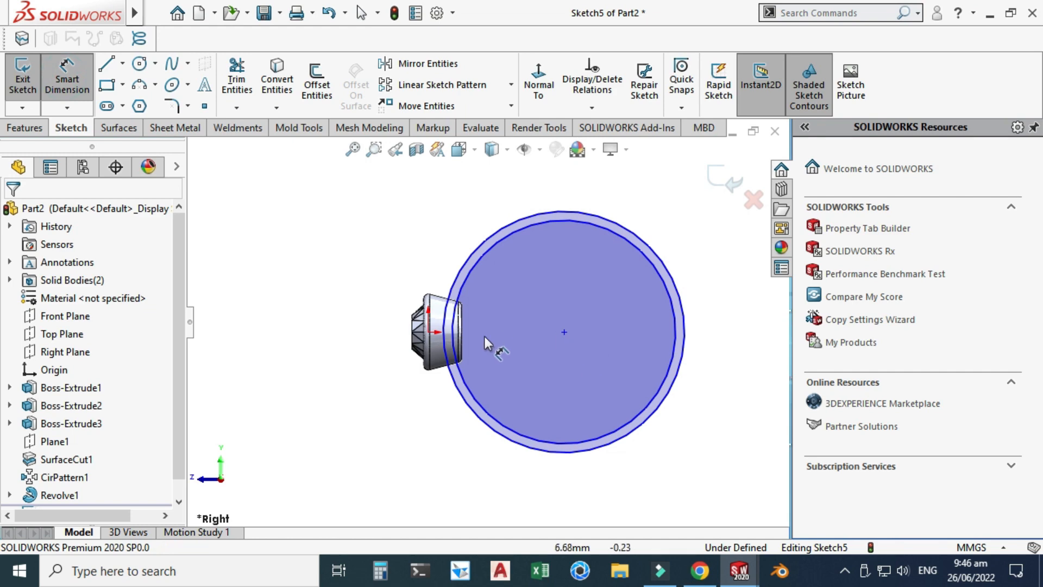
{"action": "left_click", "coordinate": [428, 332]}
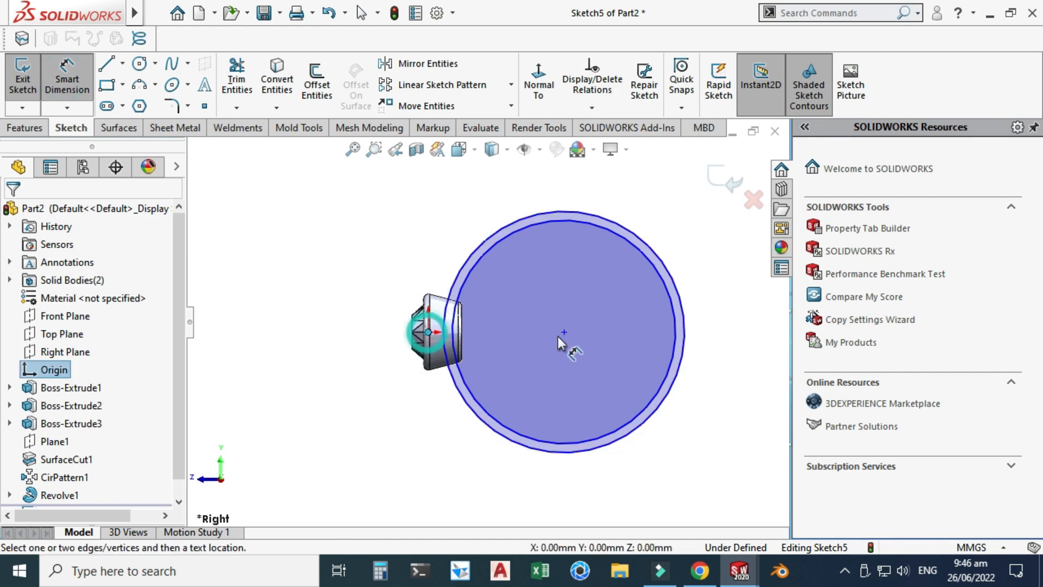
{"action": "left_click", "coordinate": [565, 332]}
{"action": "left_click", "coordinate": [496, 480]}
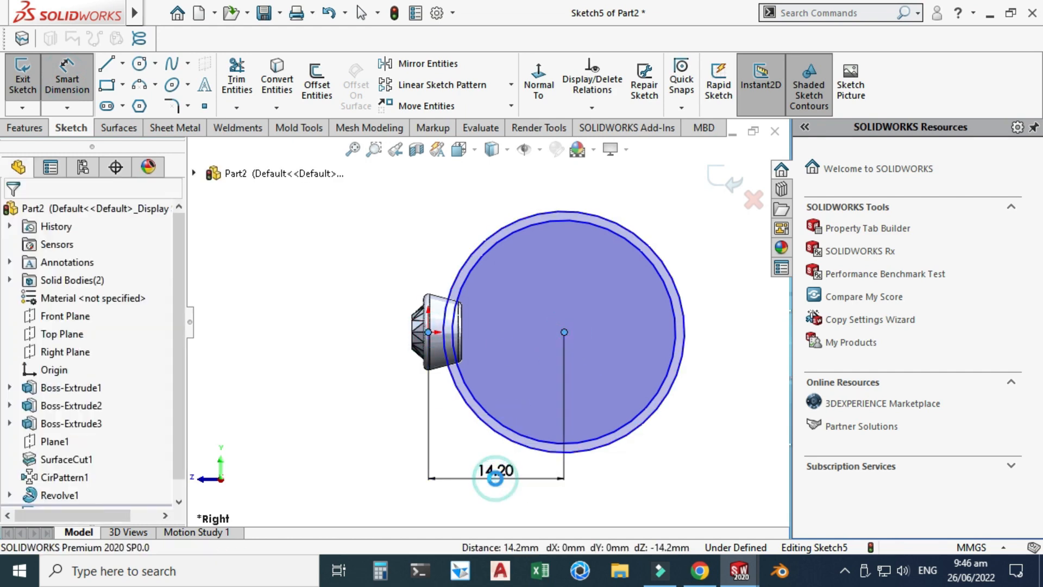
{"action": "type", "text": "11"}
{"action": "key", "text": "Return"}
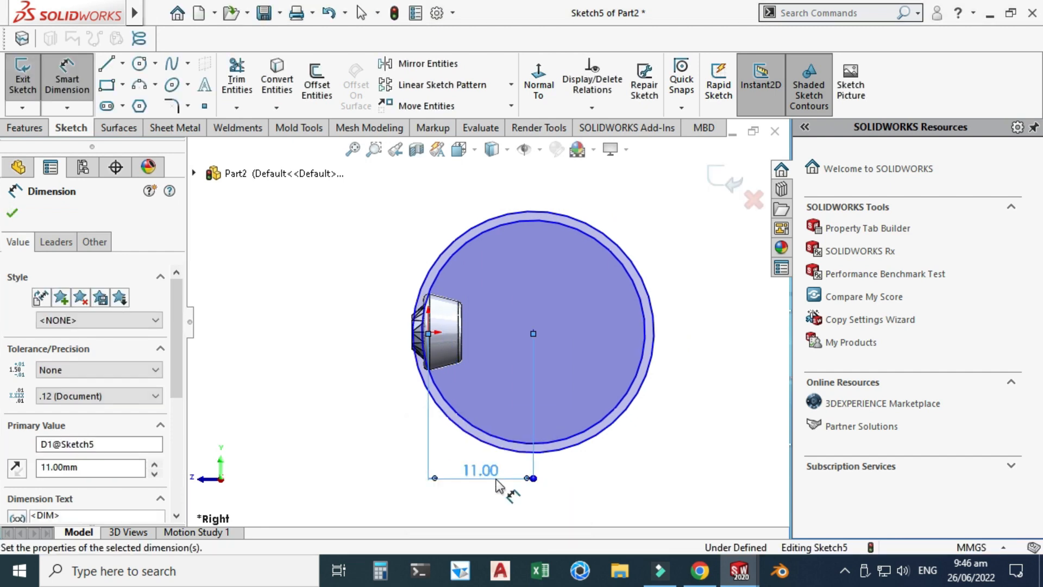
- Dimension the outer circle's diameter as 20 mm and the inner circle's diameter as 18 mm
{"action": "left_click", "coordinate": [623, 425]}
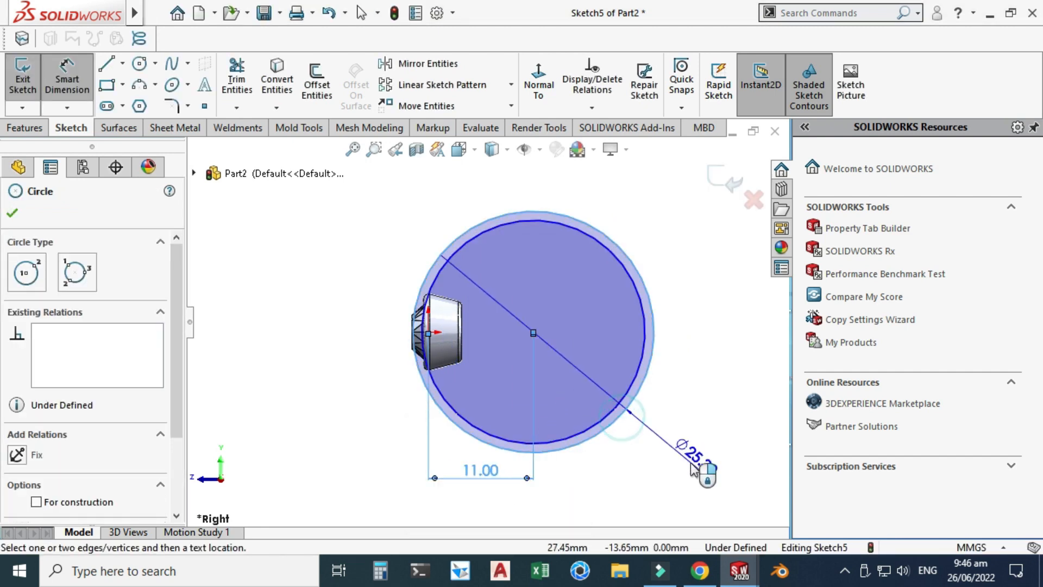
{"action": "left_click", "coordinate": [691, 462]}
{"action": "type", "text": "20"}
{"action": "key", "text": "Return"}
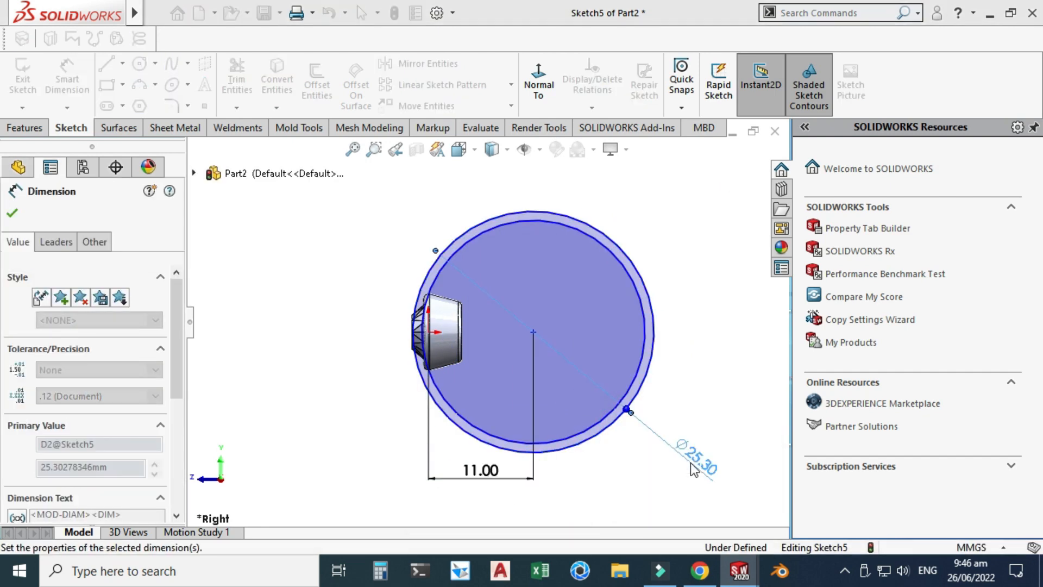
{"action": "left_click", "coordinate": [642, 356]}
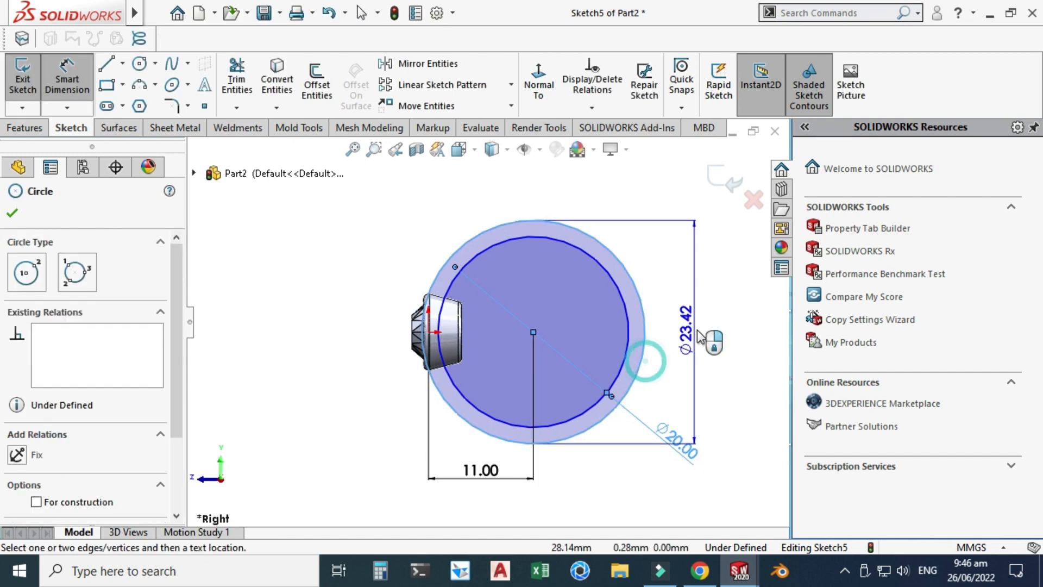
{"action": "left_click", "coordinate": [698, 330]}
{"action": "type", "text": "18"}
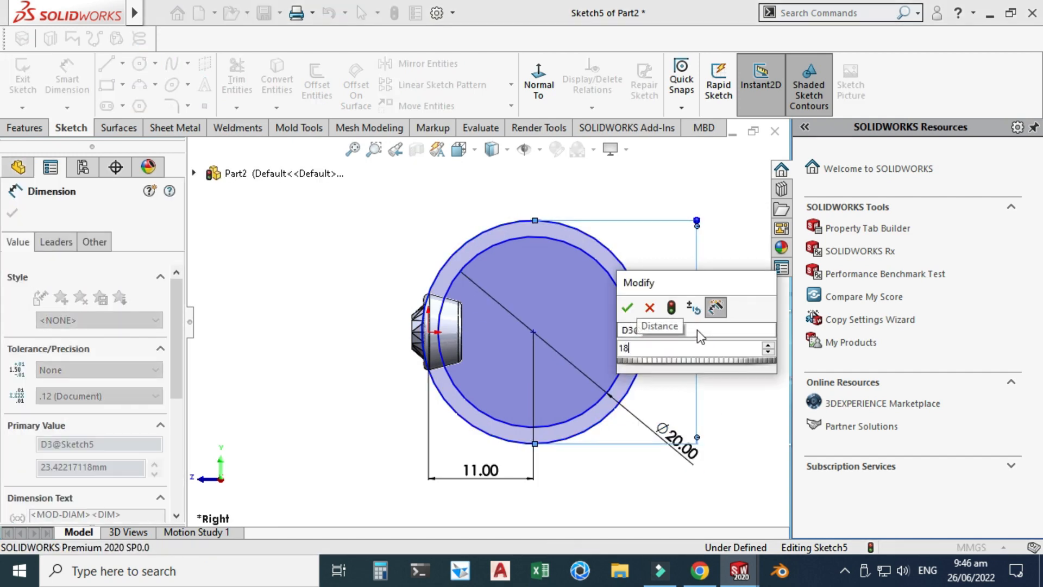
{"action": "key", "text": "Return"}
{"action": "key", "text": "Escape"}
- Add a Horizontal relation between the origin and the circles' centre
{"action": "scroll", "coordinate": [490, 314], "scroll_direction": "down", "scroll_amount": 1}
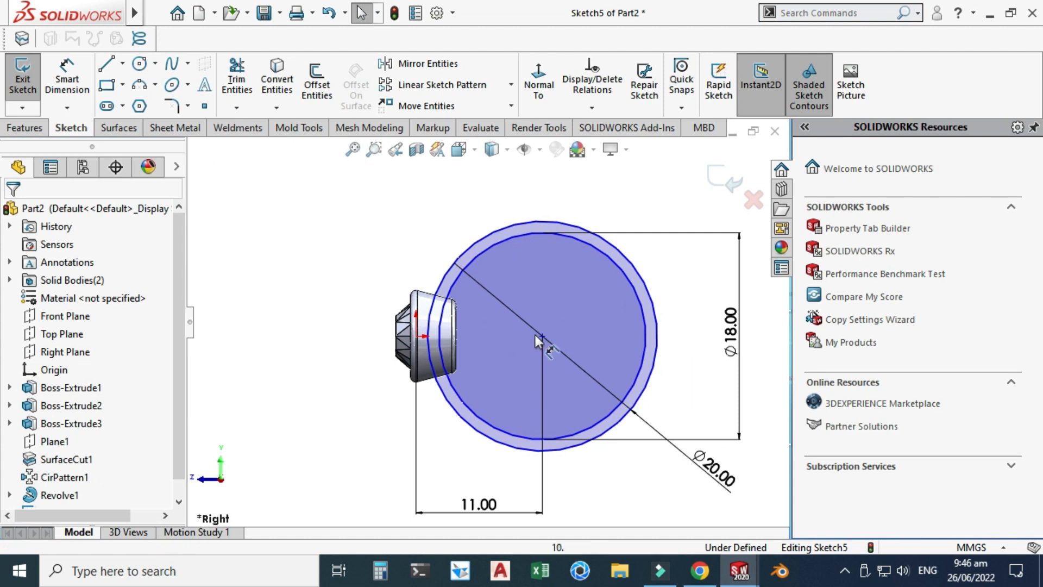
{"action": "left_click", "coordinate": [416, 337]}
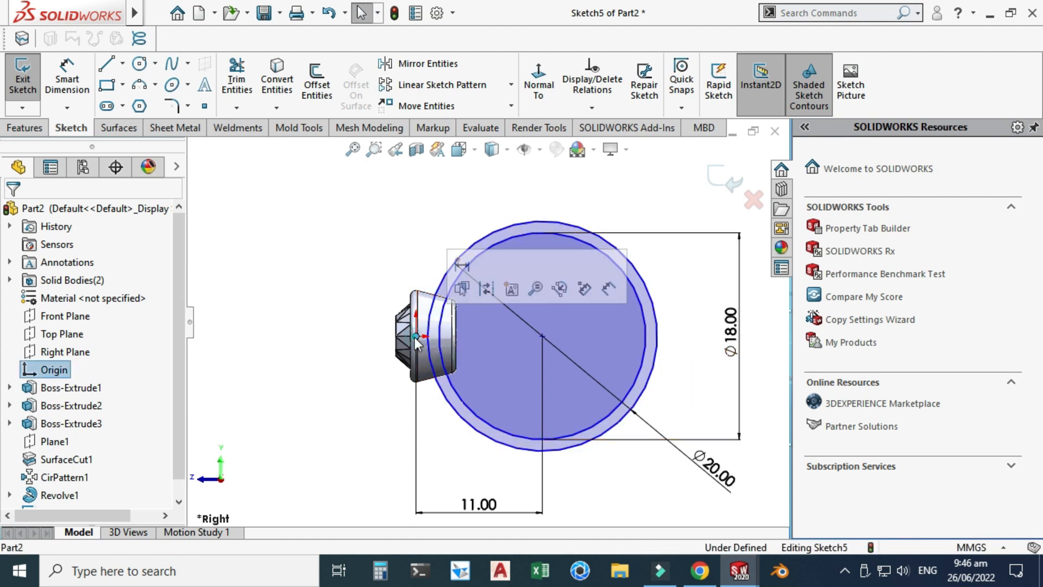
{"action": "left_click", "coordinate": [543, 337], "text": "ctrl"}
{"action": "left_click", "coordinate": [659, 263]}
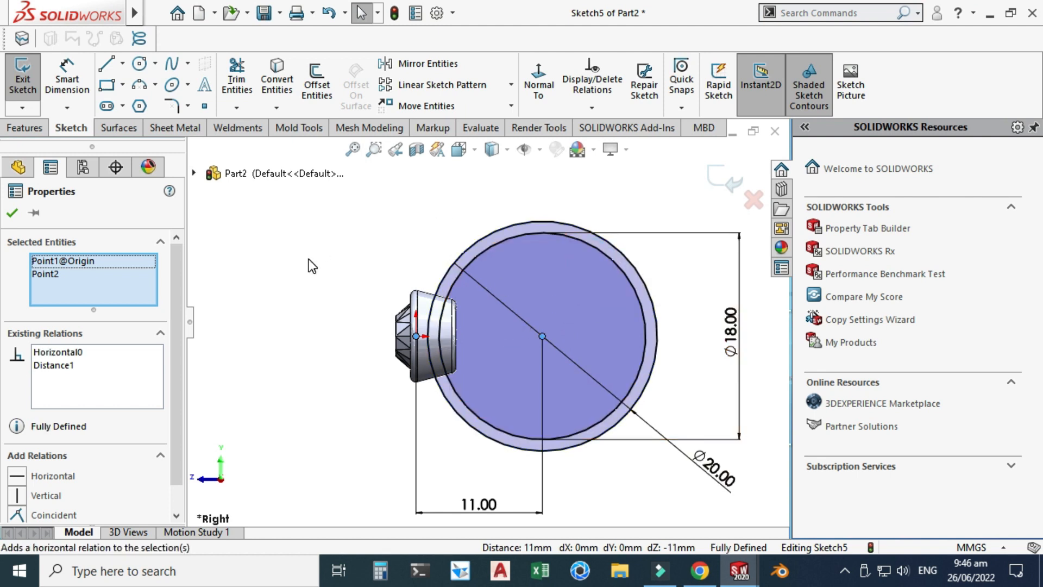
- Set up a boss extrusion of the ring profile with the Mid Plane end condition and a depth of 2 mm
{"action": "key", "text": "Up"}
{"action": "key", "text": "Up"}
{"action": "key", "text": "Right"}
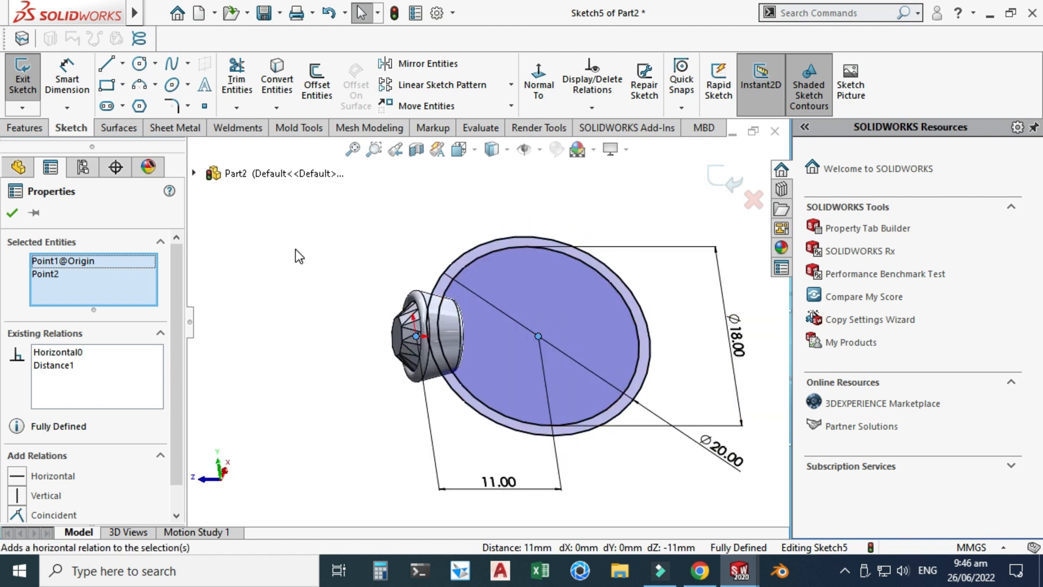
{"action": "left_click", "coordinate": [26, 128]}
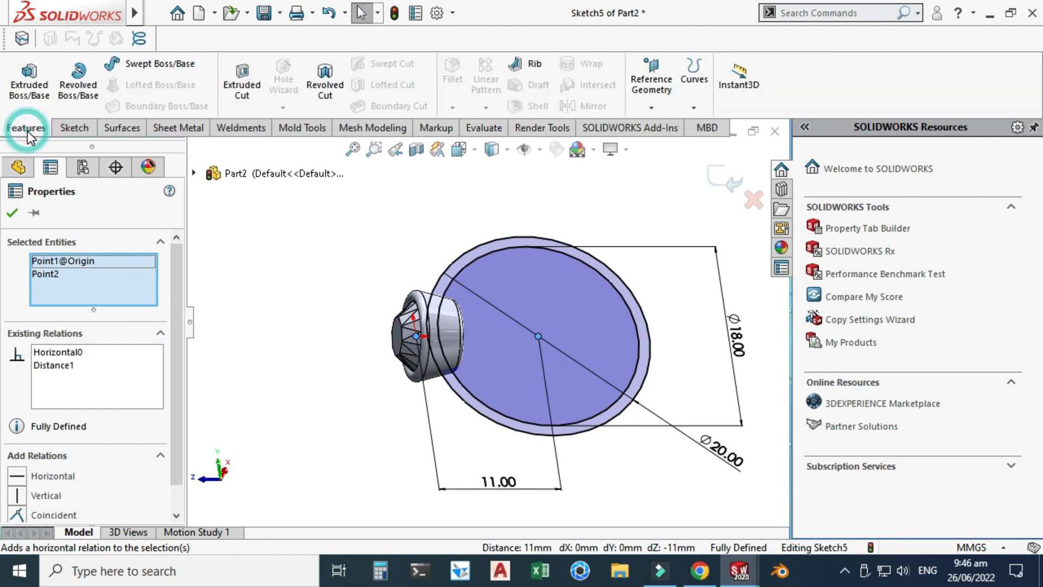
{"action": "left_click", "coordinate": [30, 81]}
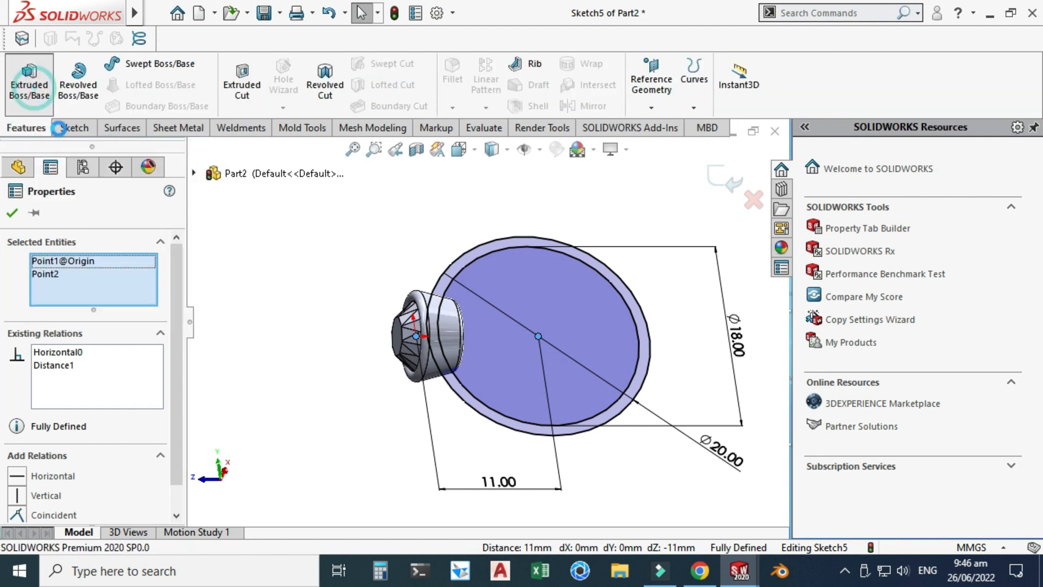
{"action": "middle_click_drag", "start_coordinate": [278, 298], "coordinate": [397, 305]}
{"action": "left_click", "coordinate": [76, 311]}
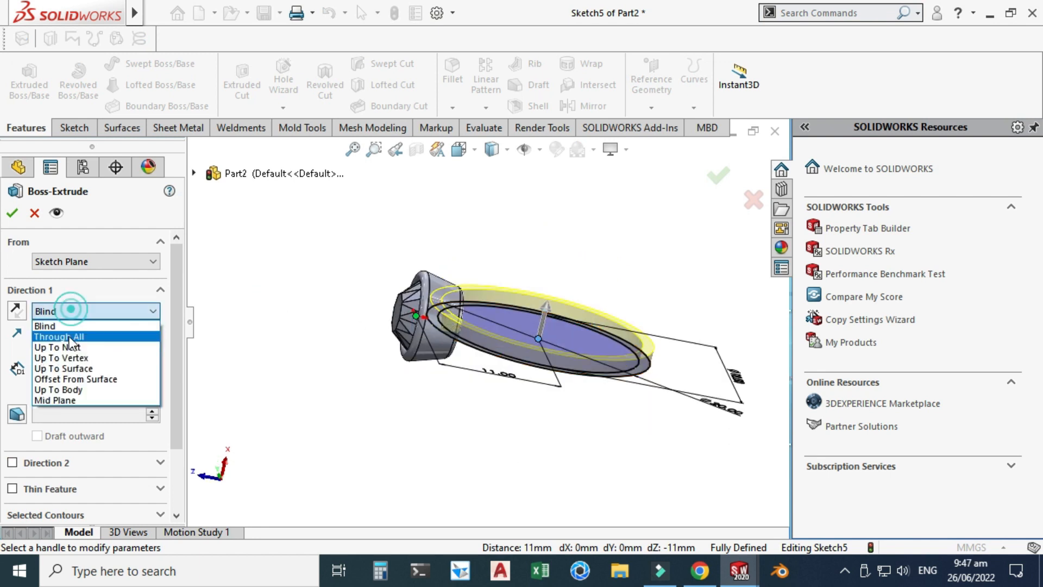
{"action": "left_click", "coordinate": [60, 399]}
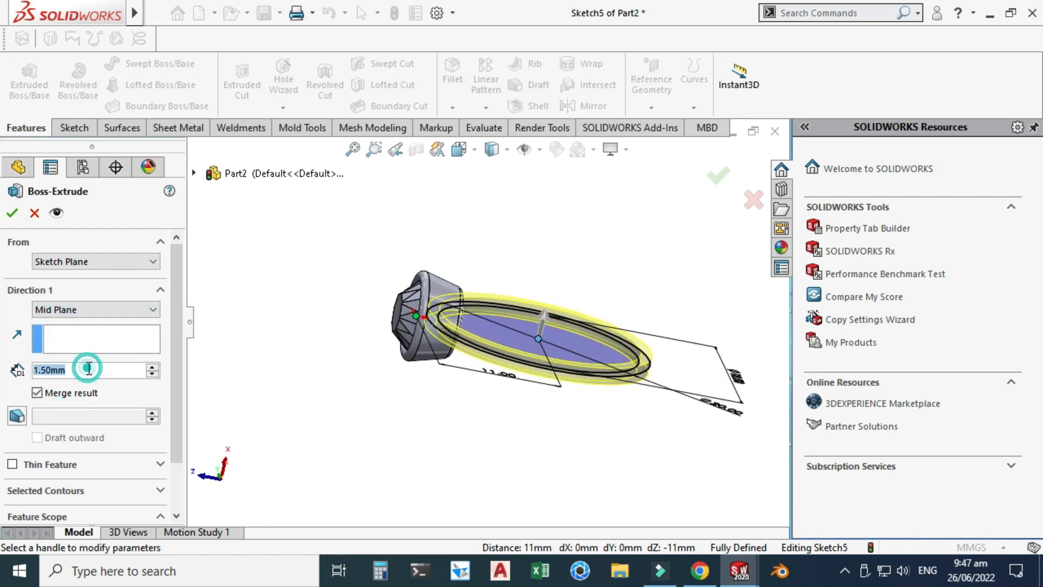
{"action": "scroll", "coordinate": [87, 368], "scroll_direction": "up", "scroll_amount": 1}
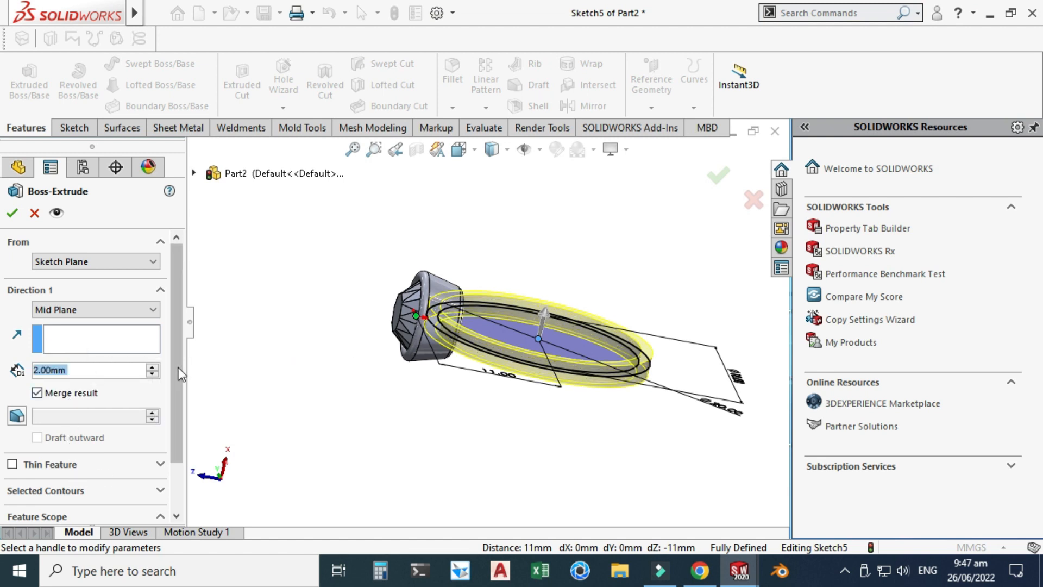
- Turn off Auto-select in the feature scope, merge the band only with the revolved bezel body, and finish the extrusion
{"action": "left_click_drag", "start_coordinate": [177, 366], "coordinate": [165, 455]}
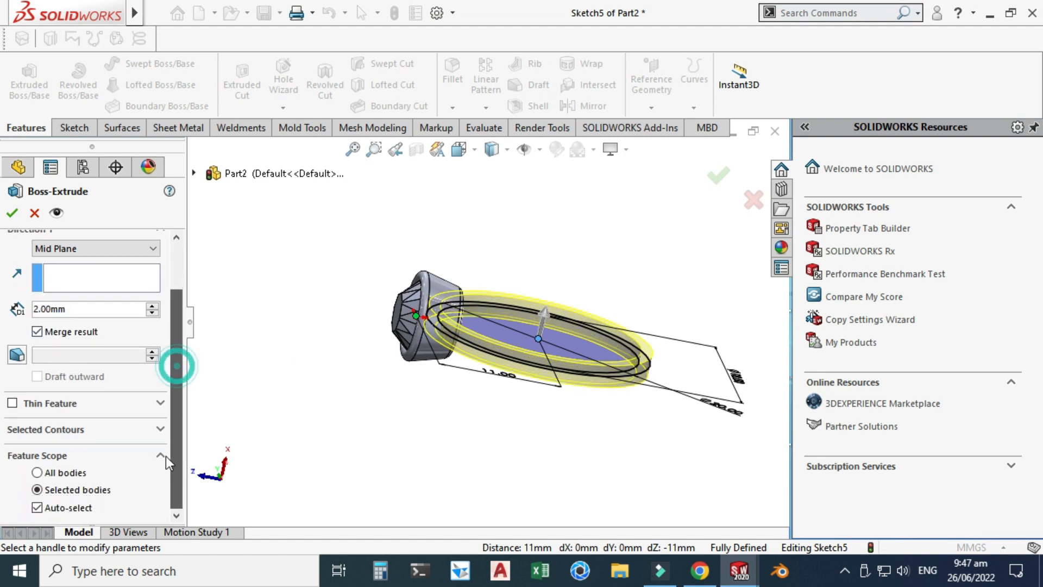
{"action": "left_click", "coordinate": [64, 508]}
{"action": "left_click", "coordinate": [450, 306]}
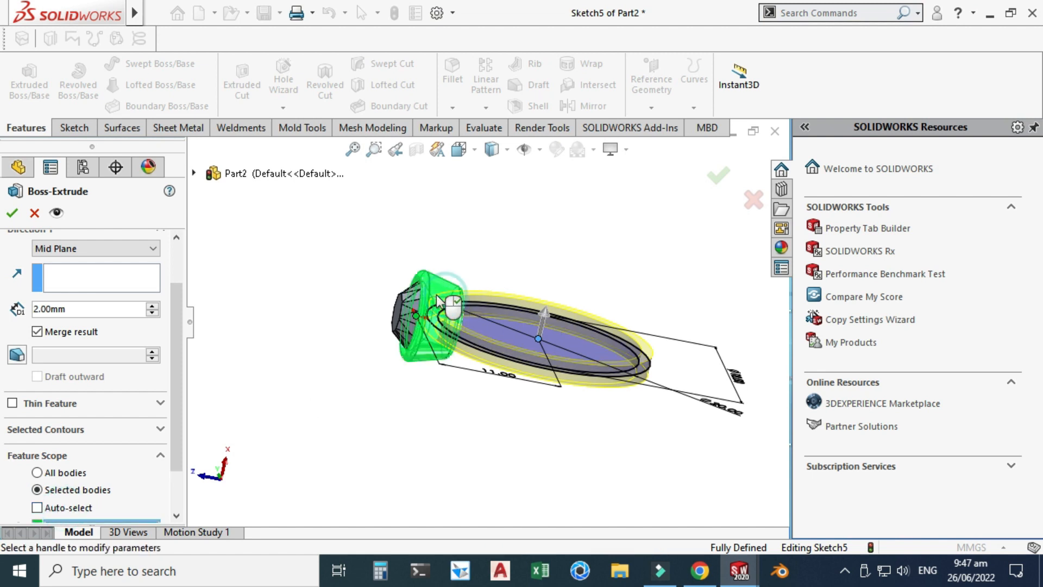
{"action": "left_click", "coordinate": [12, 212]}
{"action": "left_click", "coordinate": [340, 221]}
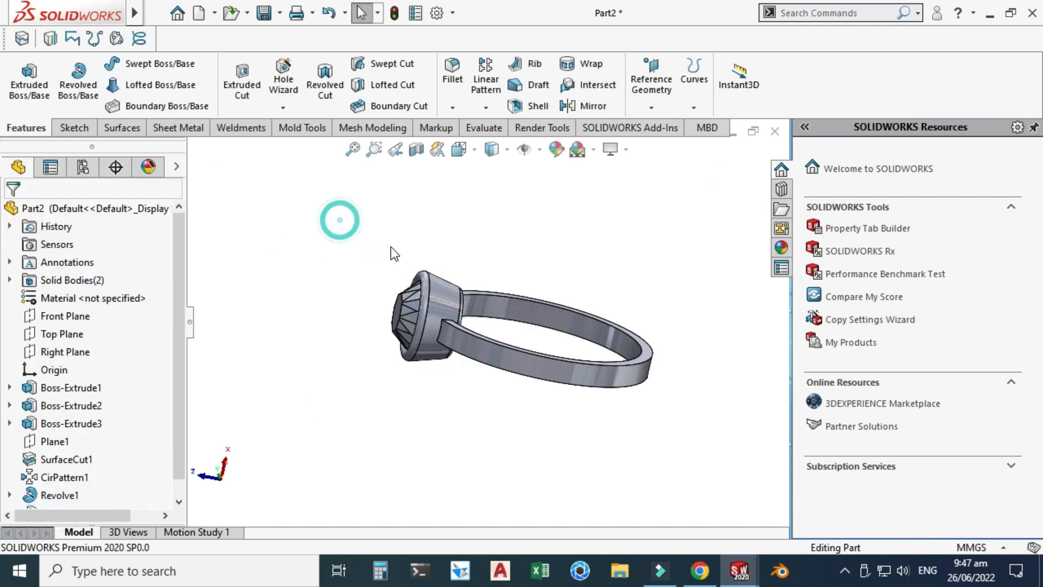
- Start a symmetric circular fillet for the ring band and set its radius to 0.4 mm
{"action": "middle_click_drag", "start_coordinate": [425, 260], "coordinate": [618, 299]}
{"action": "scroll", "coordinate": [471, 297], "scroll_direction": "down", "scroll_amount": 2}
{"action": "scroll", "coordinate": [544, 333], "scroll_direction": "down", "scroll_amount": 2}
{"action": "scroll", "coordinate": [543, 333], "scroll_direction": "up", "scroll_amount": 3}
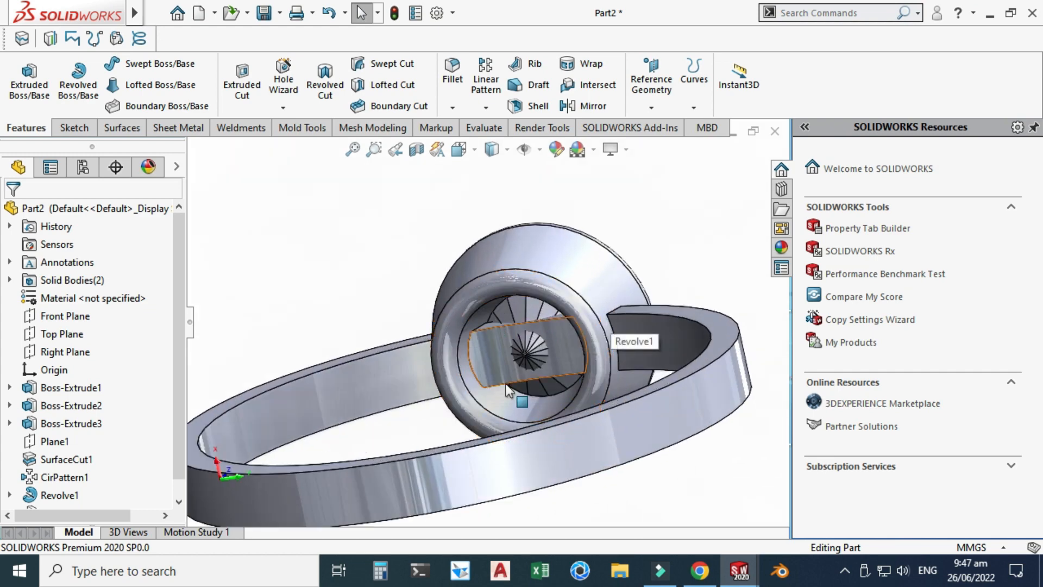
{"action": "middle_click_drag", "start_coordinate": [513, 313], "coordinate": [341, 350]}
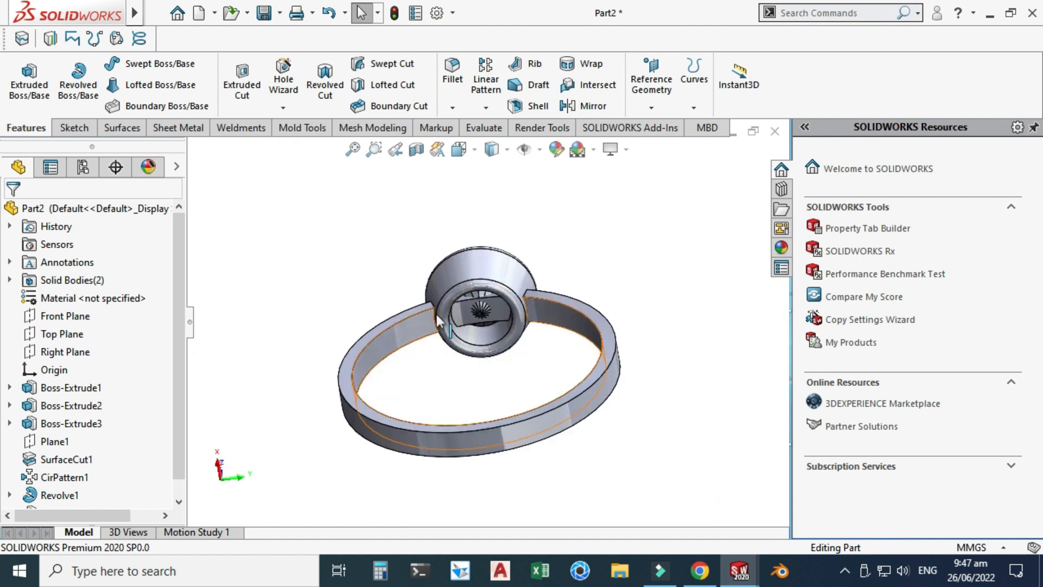
{"action": "left_click", "coordinate": [453, 107]}
{"action": "left_click", "coordinate": [465, 128]}
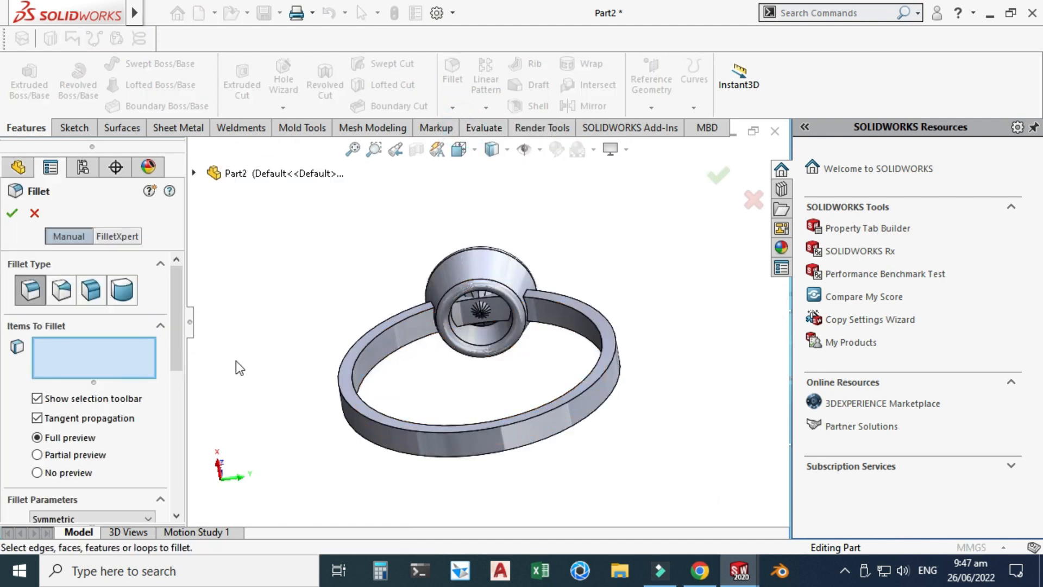
{"action": "left_click_drag", "start_coordinate": [181, 329], "coordinate": [172, 383]}
{"action": "double_click", "coordinate": [111, 387]}
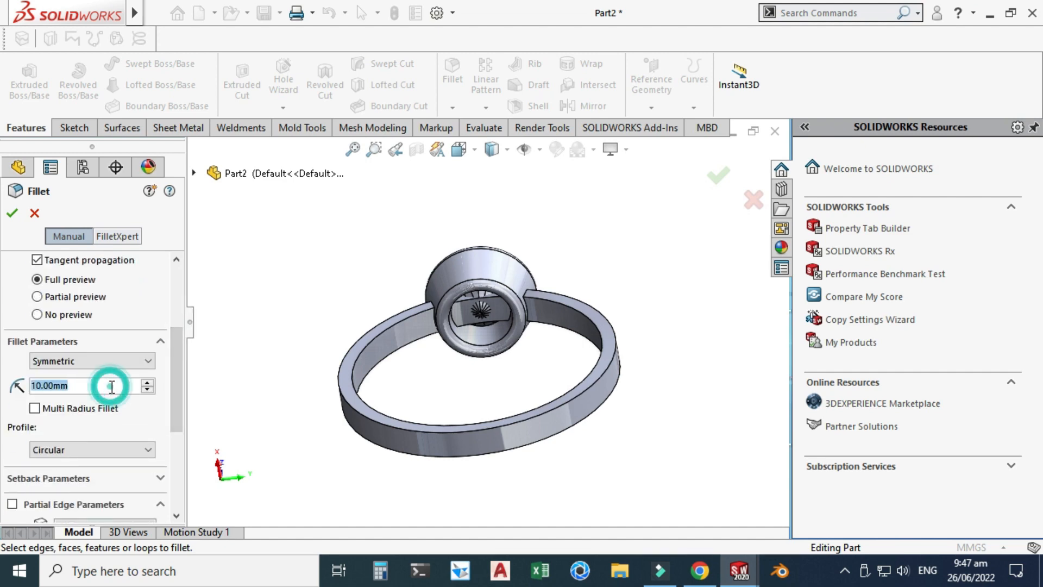
{"action": "type", "text": "0.4"}
{"action": "key", "text": "Return"}
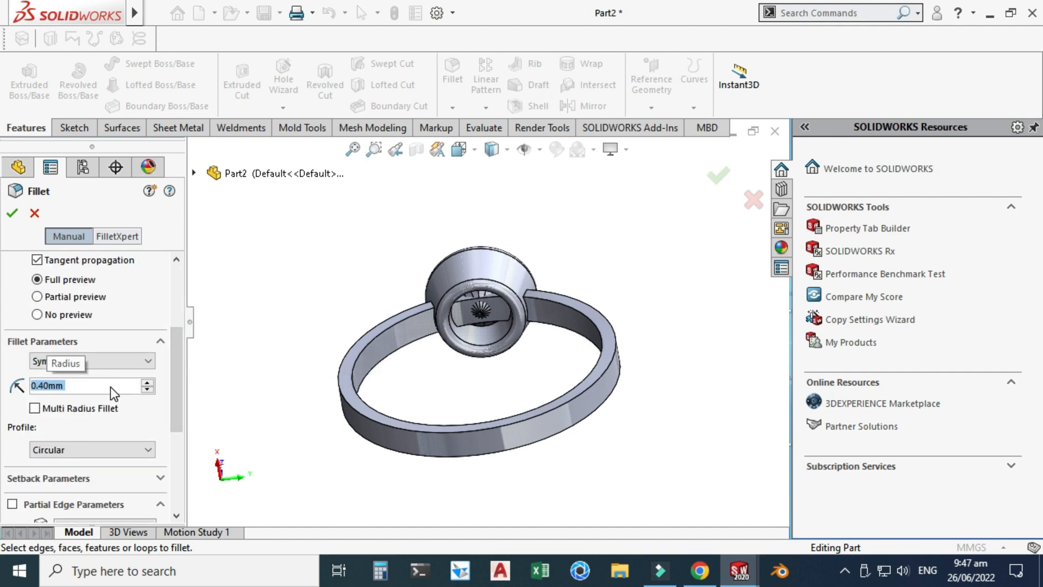
- Select the two flat side faces of the ring band as the items to fillet
{"action": "scroll", "coordinate": [474, 316], "scroll_direction": "down", "scroll_amount": 2}
{"action": "scroll", "coordinate": [474, 316], "scroll_direction": "down", "scroll_amount": 2}
{"action": "left_click", "coordinate": [354, 311]}
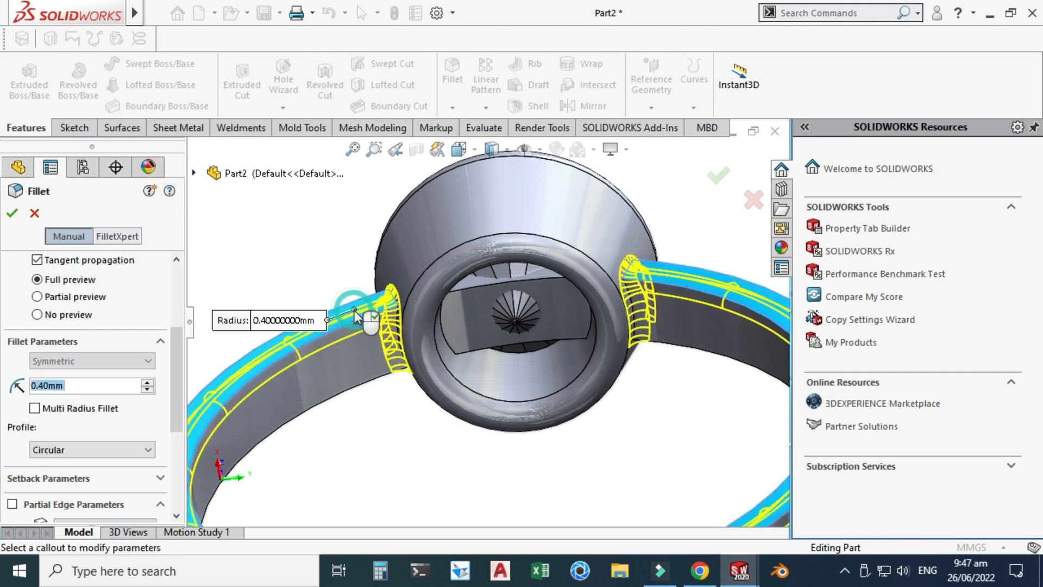
{"action": "scroll", "coordinate": [353, 316], "scroll_direction": "up", "scroll_amount": 3}
{"action": "middle_click_drag", "start_coordinate": [315, 361], "coordinate": [386, 291]}
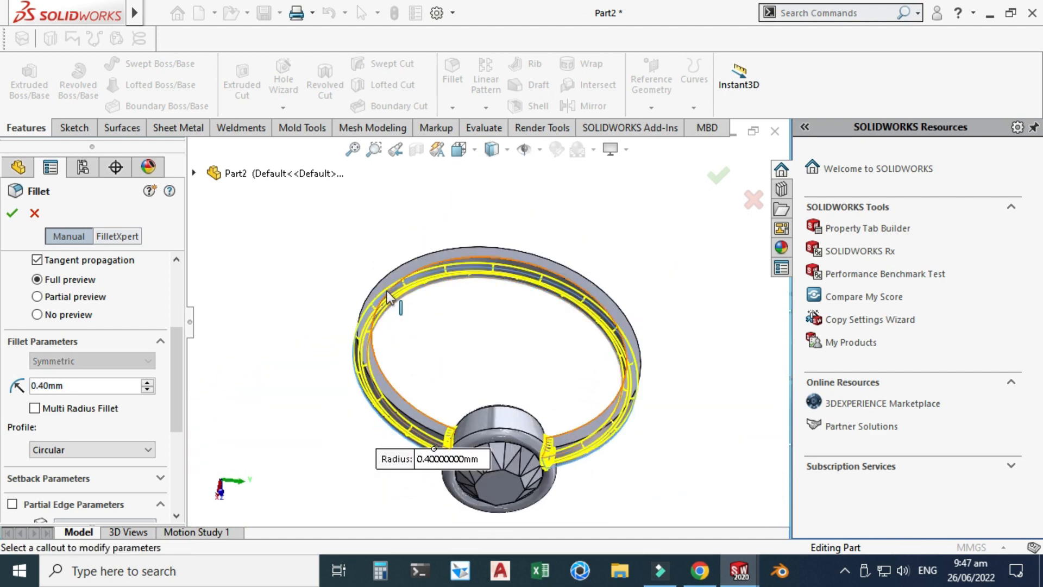
{"action": "scroll", "coordinate": [411, 328], "scroll_direction": "down", "scroll_amount": 3}
{"action": "scroll", "coordinate": [411, 328], "scroll_direction": "up", "scroll_amount": 4}
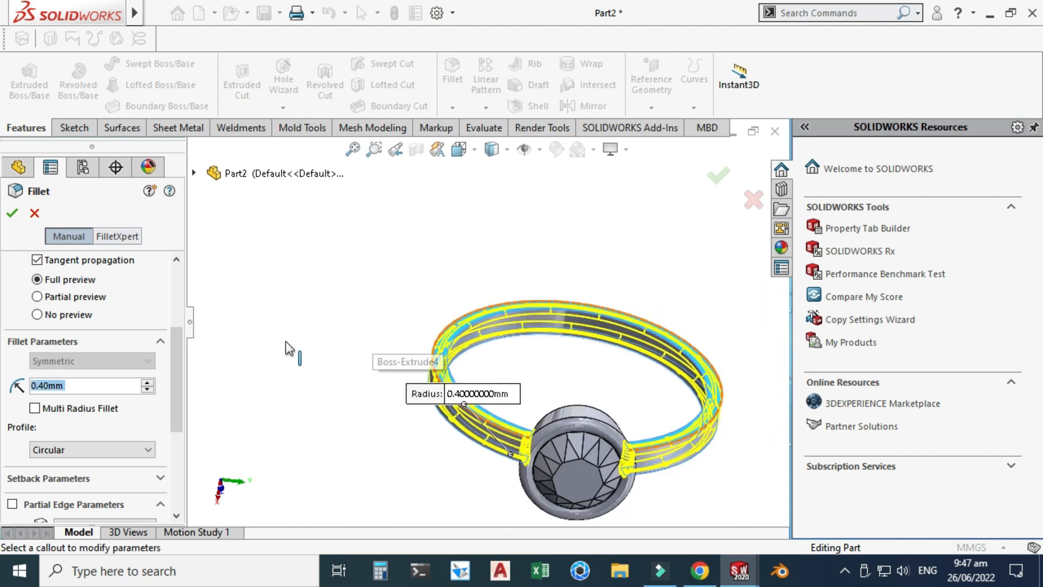
- Try a radius of 0.45 mm for the band fillet
{"action": "left_click", "coordinate": [102, 381]}
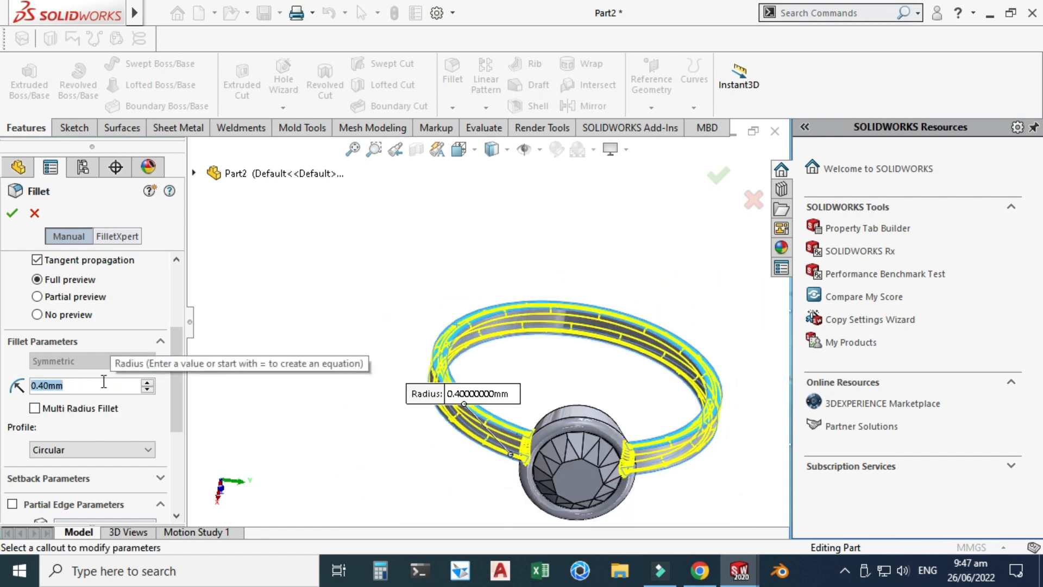
{"action": "type", "text": "0.45"}
{"action": "key", "text": "Return"}
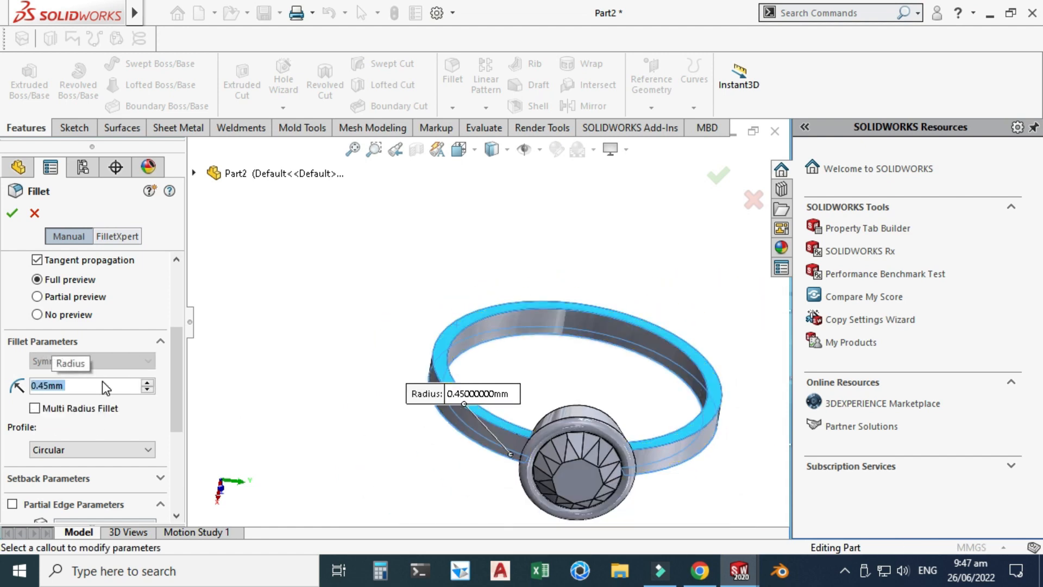
- Set the band fillet's radius to 0.4 mm and complete the fillet
{"action": "type", "text": "0.4"}
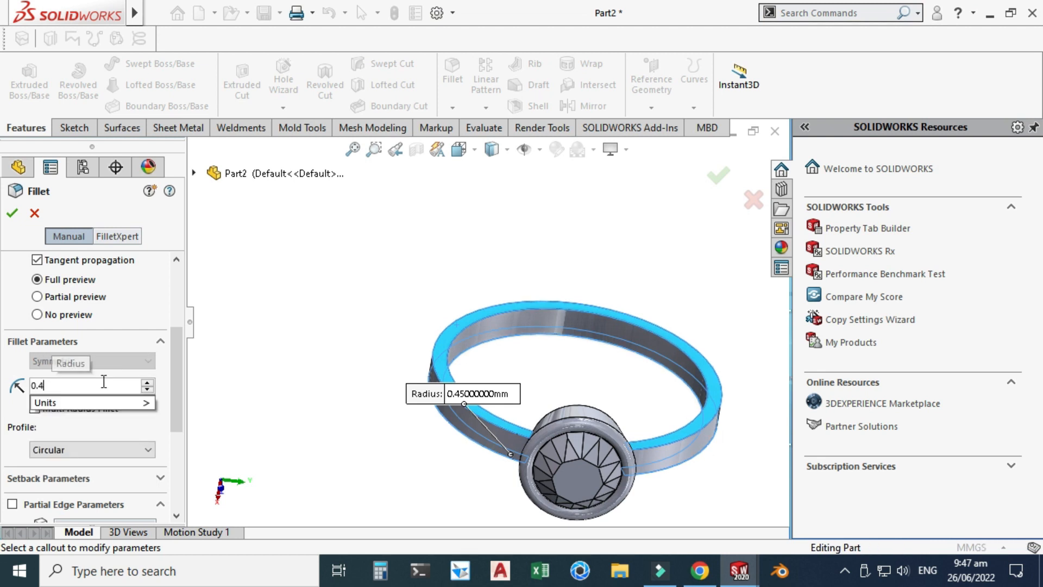
{"action": "key", "text": "Return"}
{"action": "scroll", "coordinate": [627, 355], "scroll_direction": "down", "scroll_amount": 2}
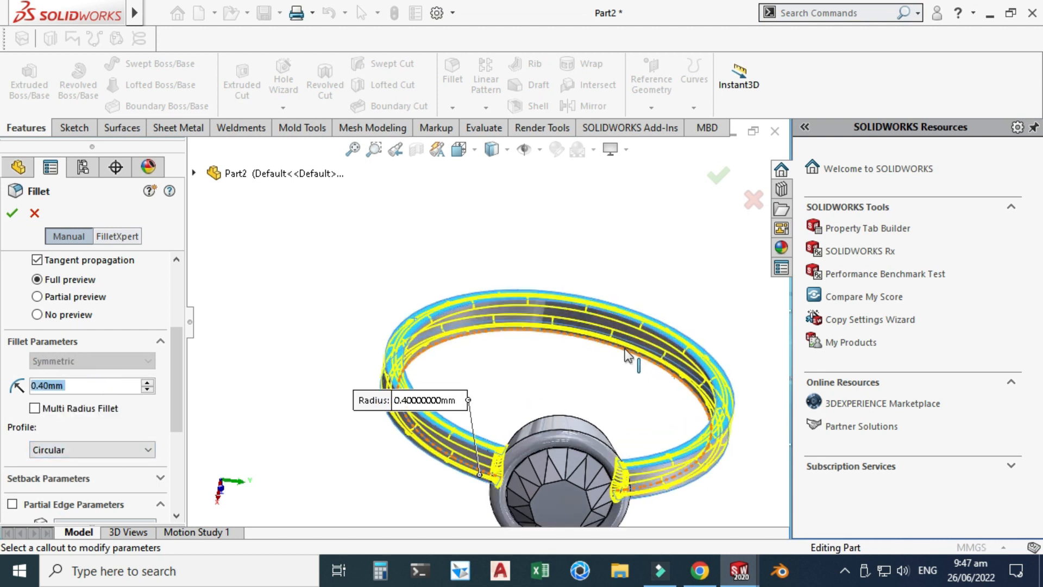
{"action": "left_click", "coordinate": [12, 214]}
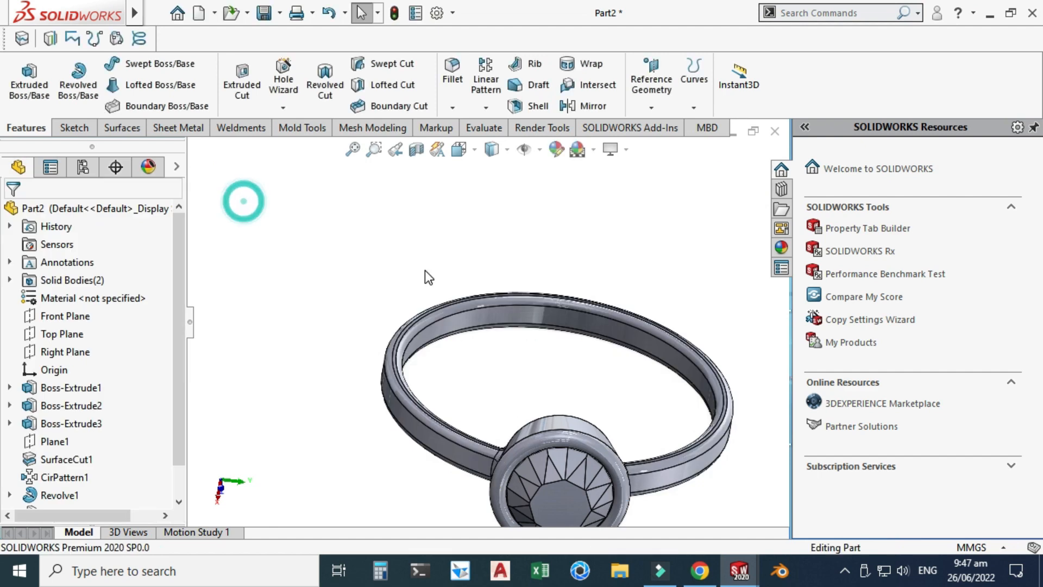
- Hide the diamond's solid body, CirPattern1, to expose the inside of the bezel
{"action": "scroll", "coordinate": [427, 275], "scroll_direction": "up", "scroll_amount": 3}
{"action": "middle_click_drag", "start_coordinate": [432, 311], "coordinate": [441, 323]}
{"action": "scroll", "coordinate": [514, 321], "scroll_direction": "down", "scroll_amount": 8}
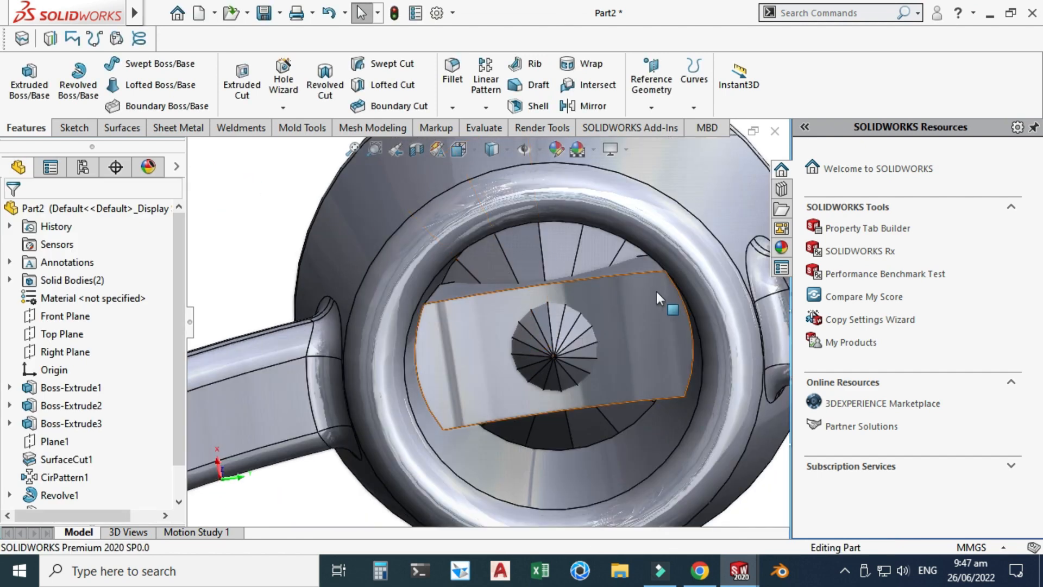
{"action": "scroll", "coordinate": [625, 350], "scroll_direction": "up", "scroll_amount": 4}
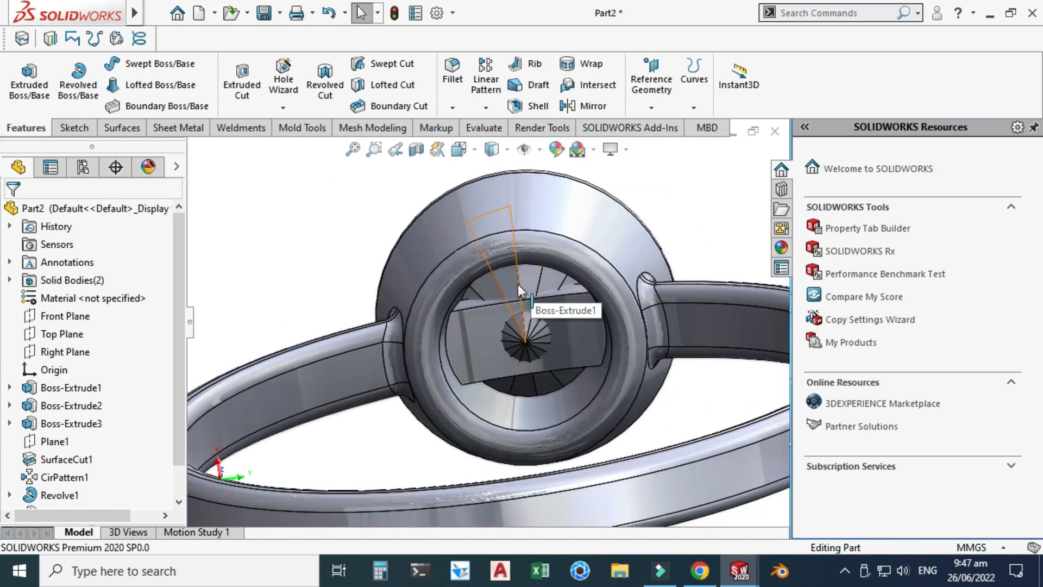
{"action": "left_click", "coordinate": [9, 281]}
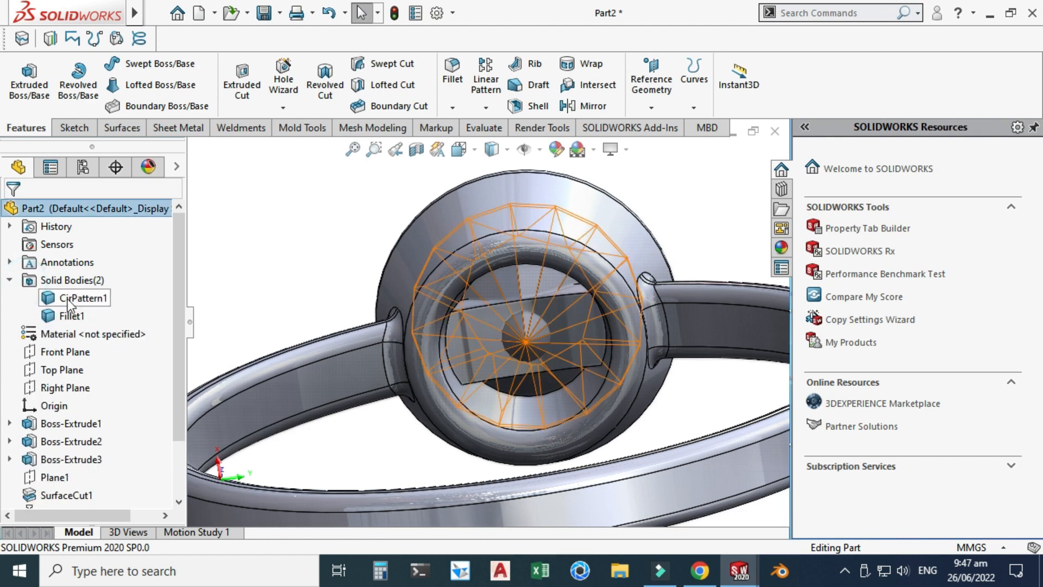
{"action": "left_click", "coordinate": [70, 298]}
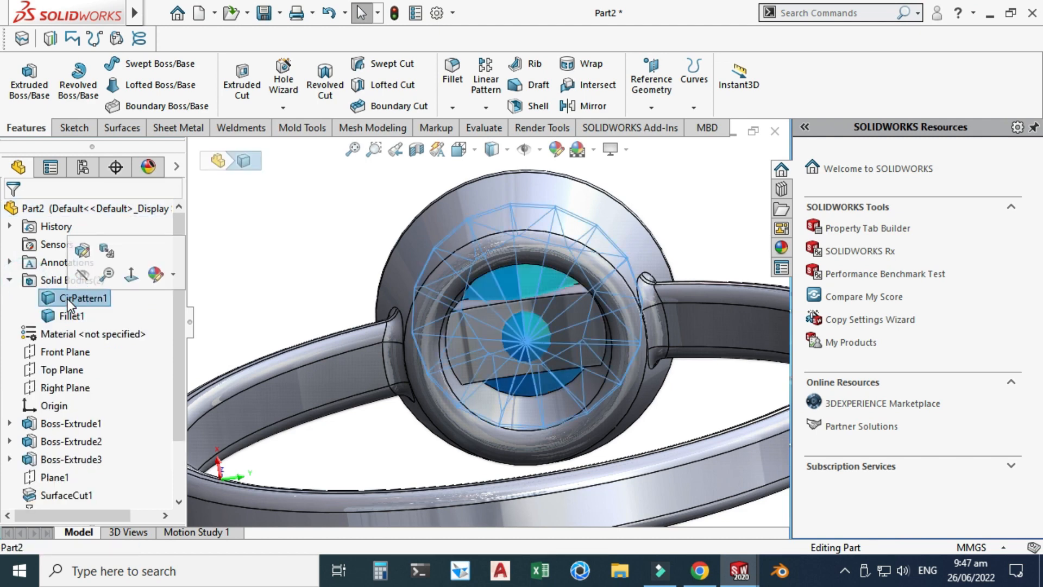
{"action": "left_click", "coordinate": [83, 275]}
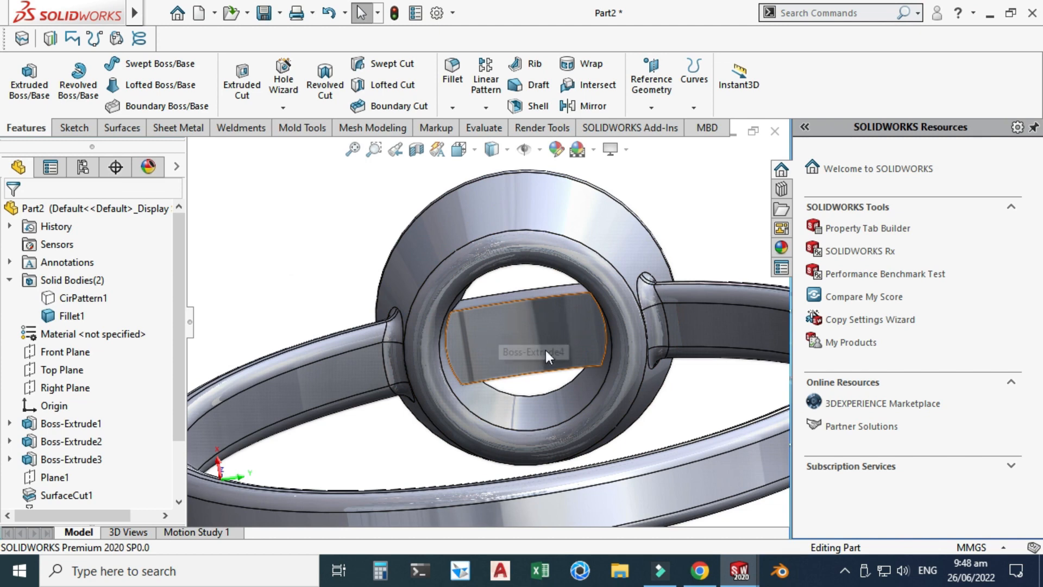
- Start Delete Face and select the first curved face and an adjoining side face of the band segment crossing the bezel's opening
{"action": "scroll", "coordinate": [544, 342], "scroll_direction": "up", "scroll_amount": 4}
{"action": "middle_click_drag", "start_coordinate": [538, 307], "coordinate": [507, 276]}
{"action": "scroll", "coordinate": [512, 283], "scroll_direction": "up", "scroll_amount": 2}
{"action": "scroll", "coordinate": [499, 277], "scroll_direction": "down", "scroll_amount": 5}
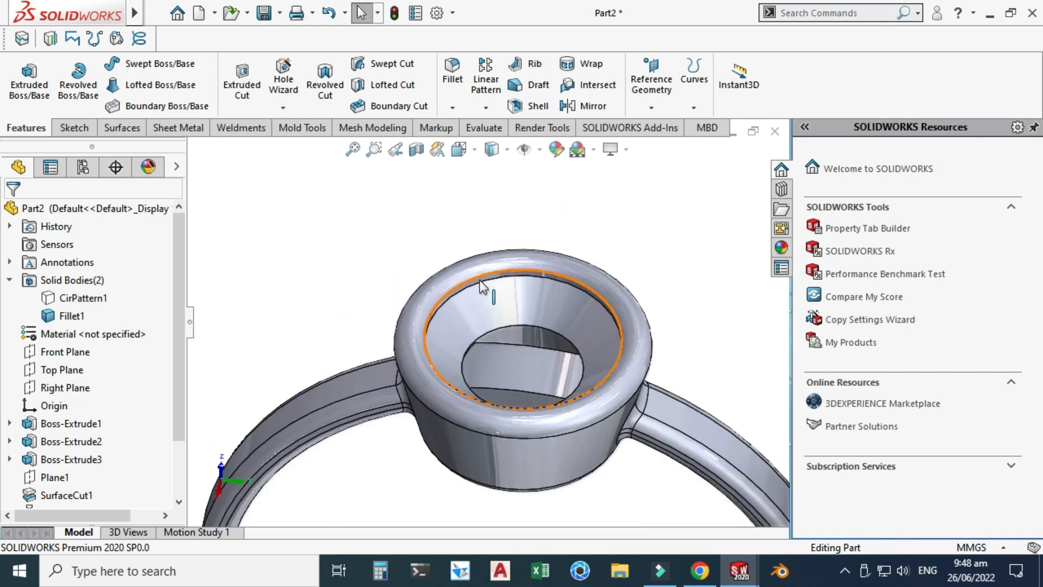
{"action": "middle_click_drag", "start_coordinate": [510, 358], "coordinate": [498, 347]}
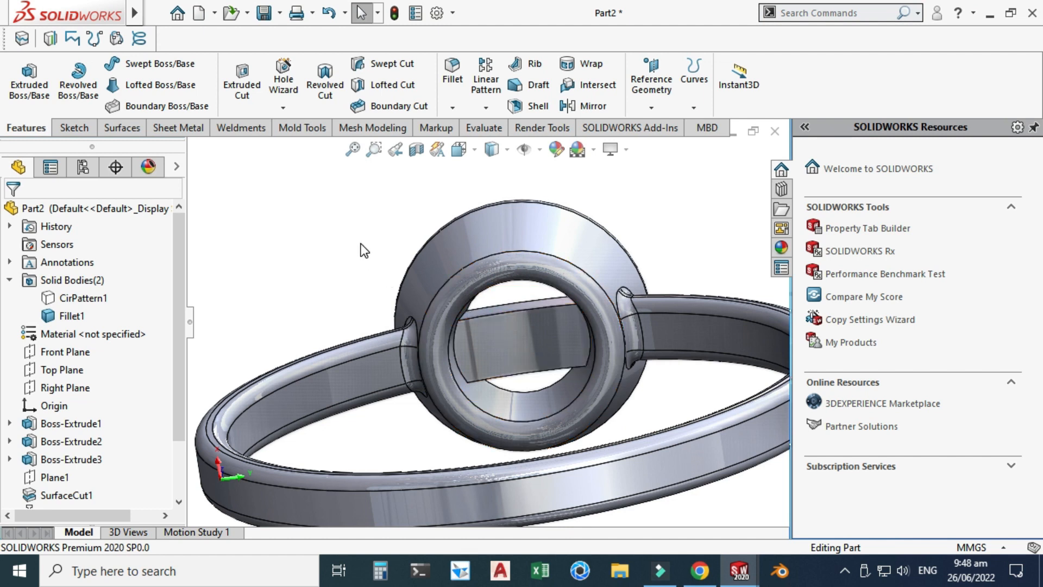
{"action": "left_click", "coordinate": [133, 132]}
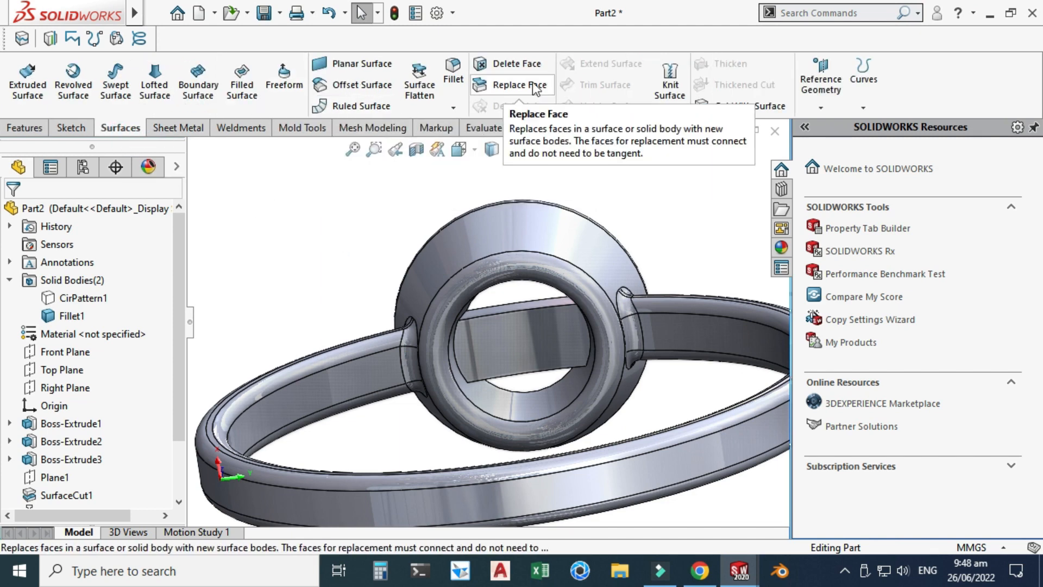
{"action": "left_click", "coordinate": [507, 63]}
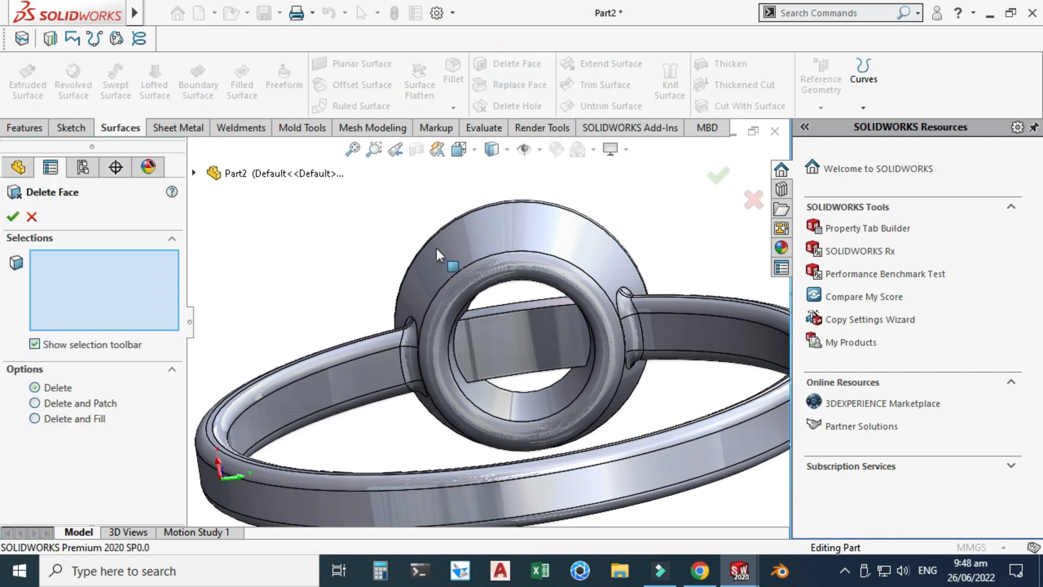
{"action": "scroll", "coordinate": [510, 312], "scroll_direction": "down", "scroll_amount": 3}
{"action": "left_click", "coordinate": [504, 355]}
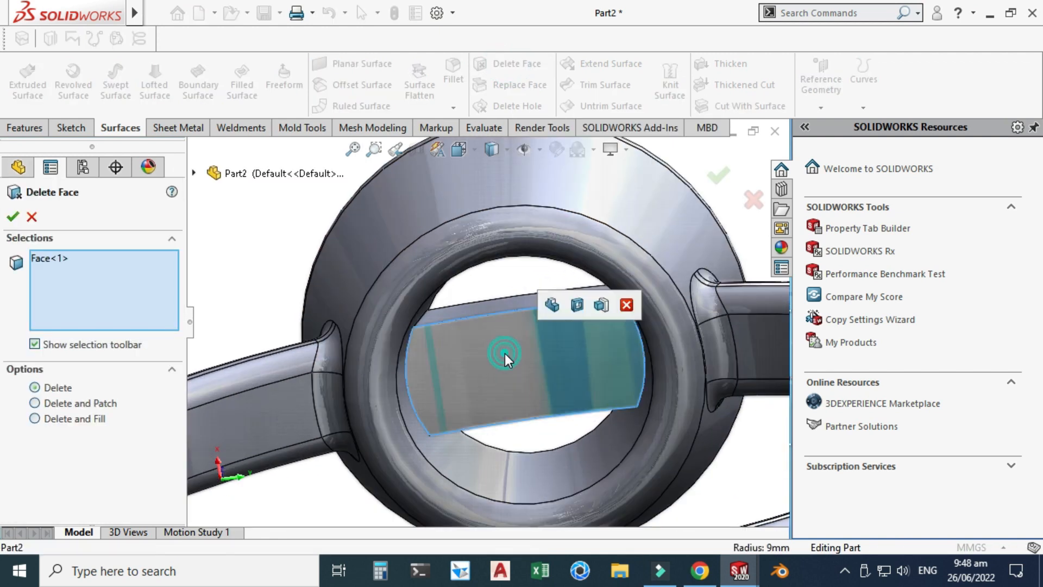
{"action": "left_click", "coordinate": [500, 304]}
- Add the crossing band segment's other side face and opposite curved face to the selection, and delete all four faces
{"action": "scroll", "coordinate": [496, 314], "scroll_direction": "up", "scroll_amount": 5}
{"action": "middle_click_drag", "start_coordinate": [496, 316], "coordinate": [520, 390]}
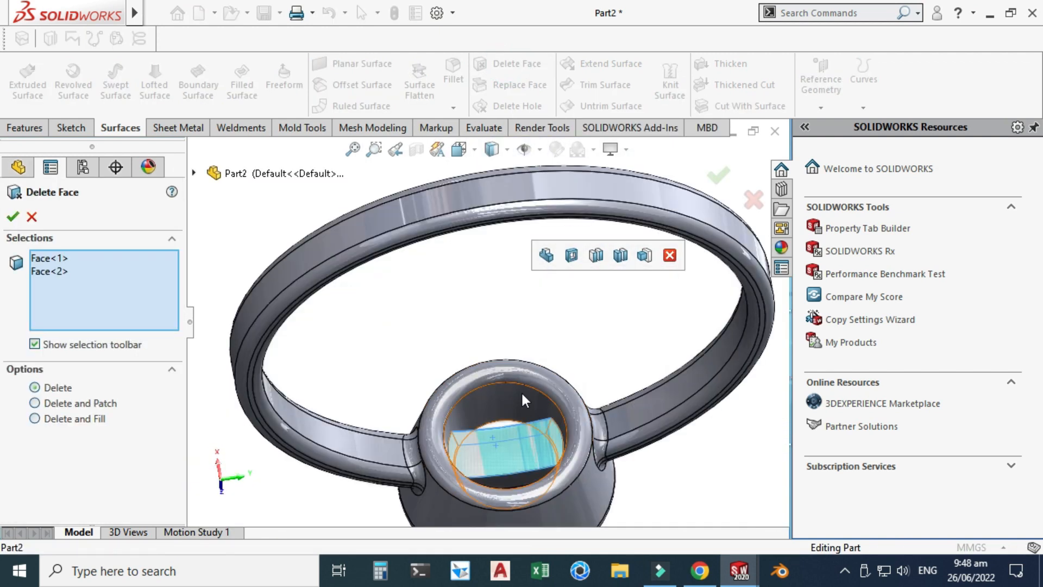
{"action": "scroll", "coordinate": [505, 396], "scroll_direction": "down", "scroll_amount": 6}
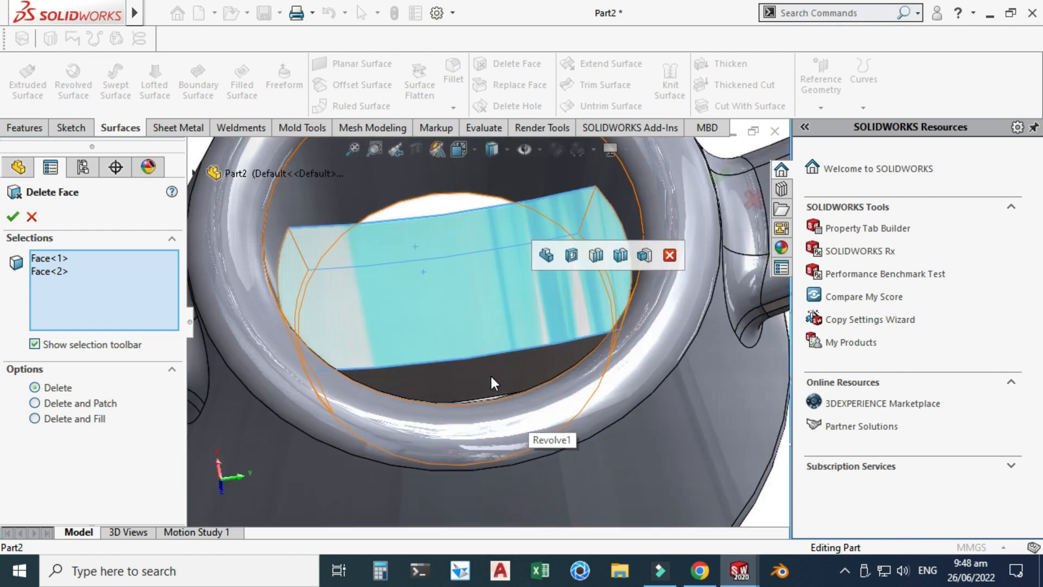
{"action": "left_click", "coordinate": [491, 376]}
{"action": "scroll", "coordinate": [486, 360], "scroll_direction": "up", "scroll_amount": 5}
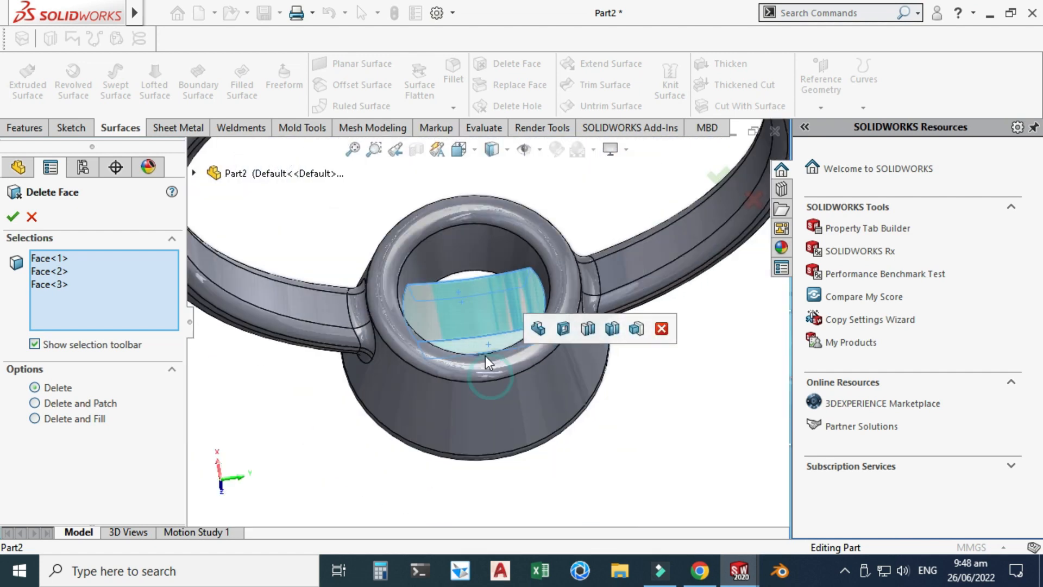
{"action": "middle_click_drag", "start_coordinate": [485, 356], "coordinate": [463, 324]}
{"action": "scroll", "coordinate": [459, 309], "scroll_direction": "down", "scroll_amount": 2}
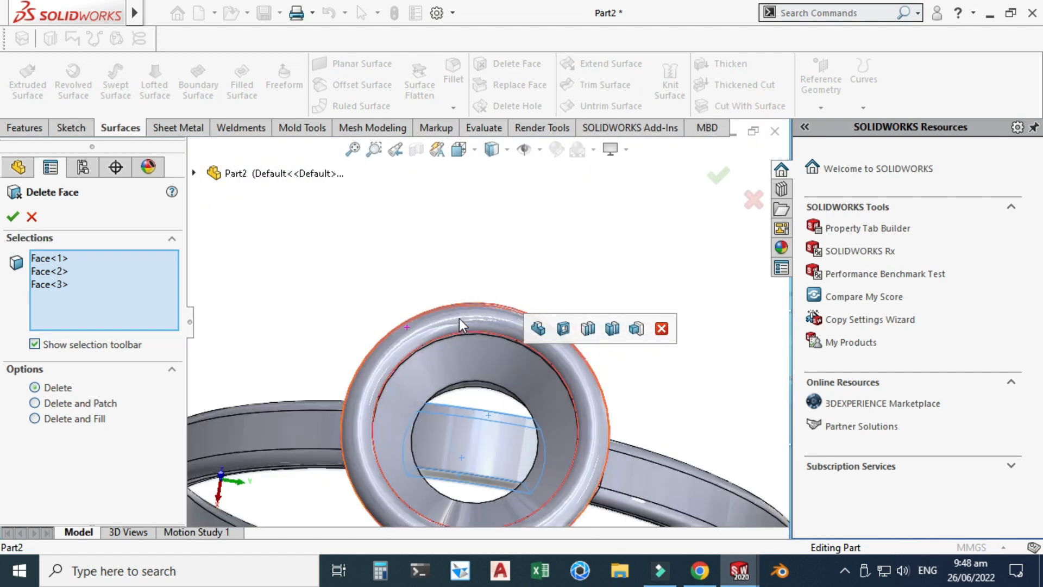
{"action": "left_click", "coordinate": [475, 447]}
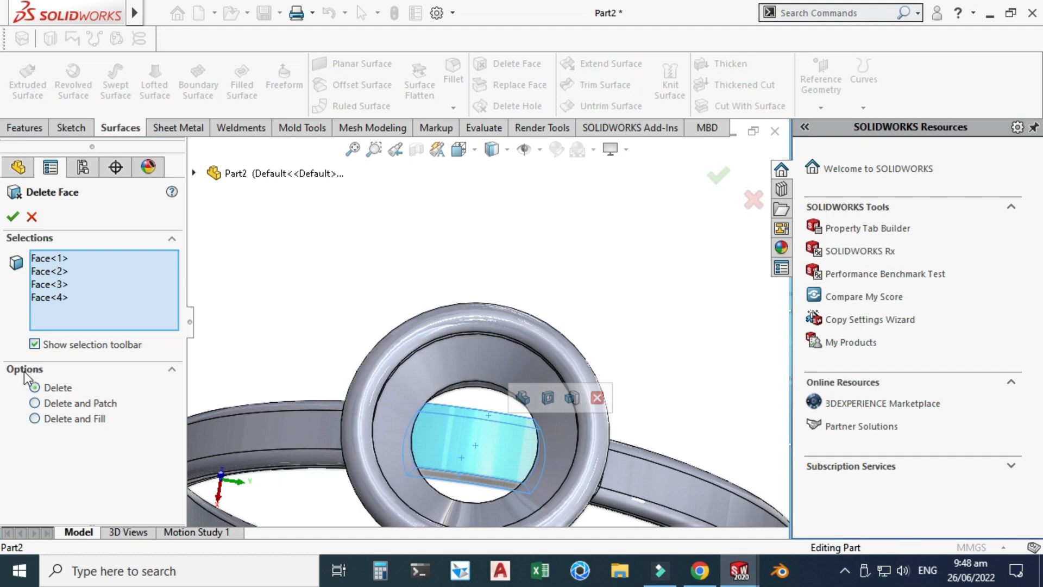
{"action": "left_click", "coordinate": [12, 216]}
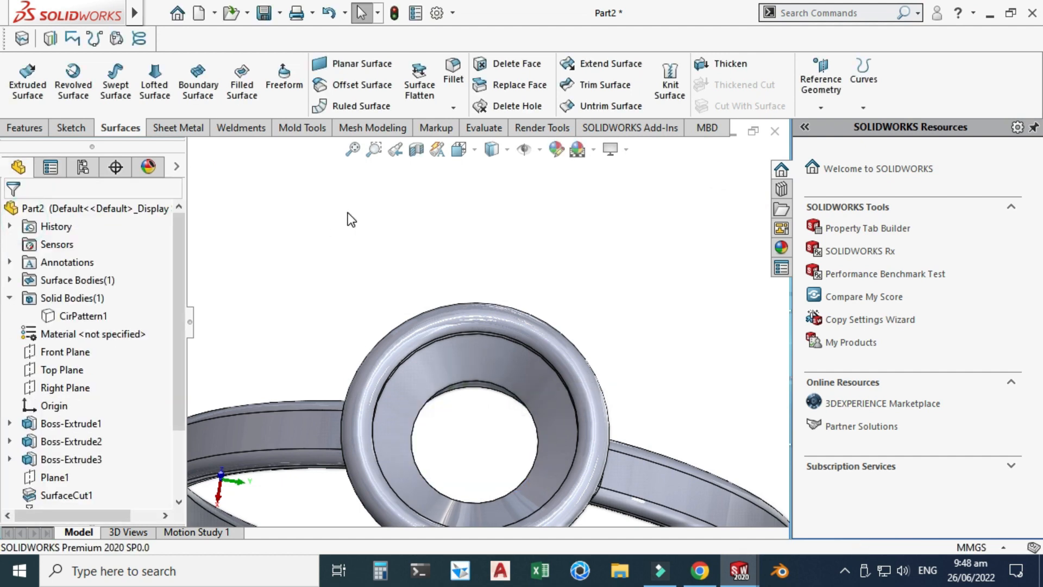
- Start a Boundary Surface over one opening in the bezel's inner wall, using its two long curved edges for Direction 1
{"action": "middle_click_drag", "start_coordinate": [347, 213], "coordinate": [416, 282]}
{"action": "scroll", "coordinate": [465, 348], "scroll_direction": "down", "scroll_amount": 6}
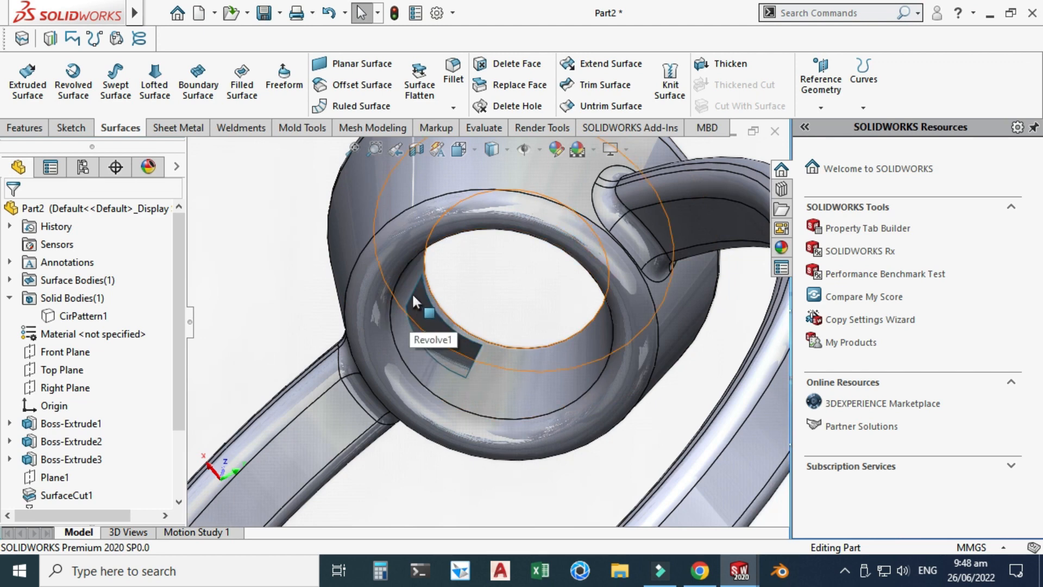
{"action": "scroll", "coordinate": [471, 360], "scroll_direction": "up", "scroll_amount": 5}
{"action": "middle_click_drag", "start_coordinate": [516, 328], "coordinate": [467, 331]}
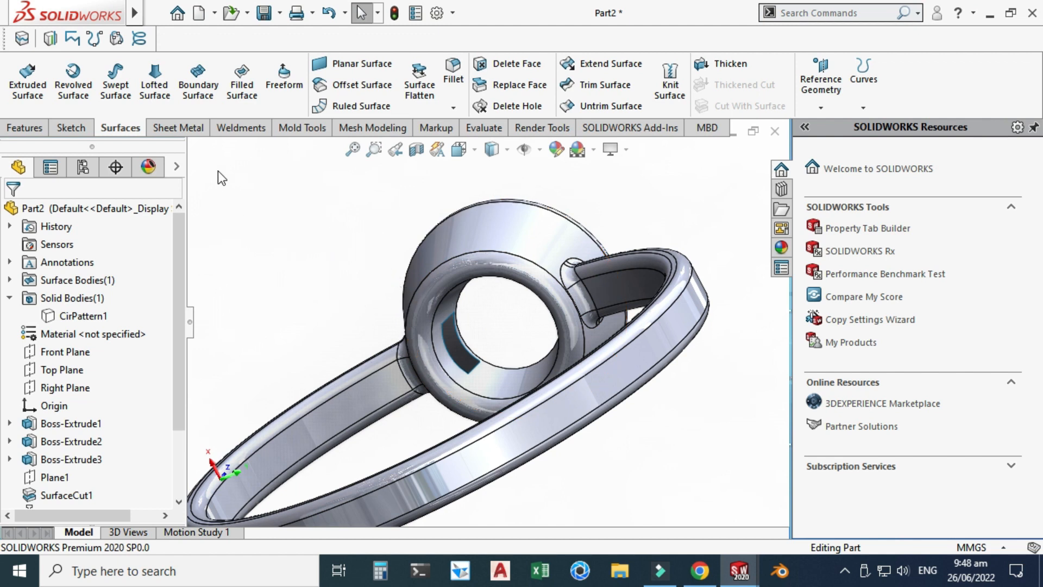
{"action": "left_click", "coordinate": [205, 90]}
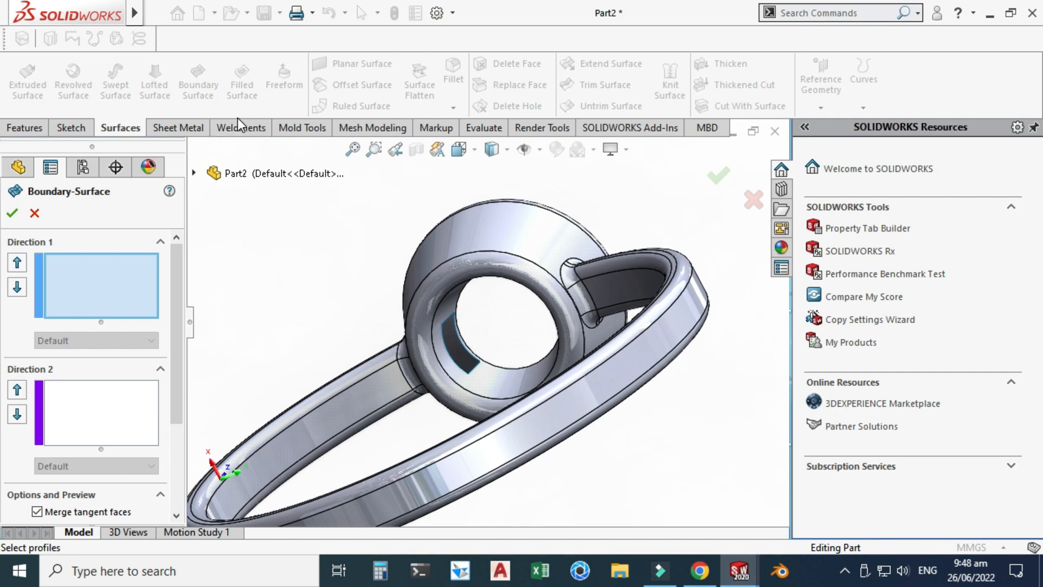
{"action": "scroll", "coordinate": [323, 324], "scroll_direction": "down", "scroll_amount": 3}
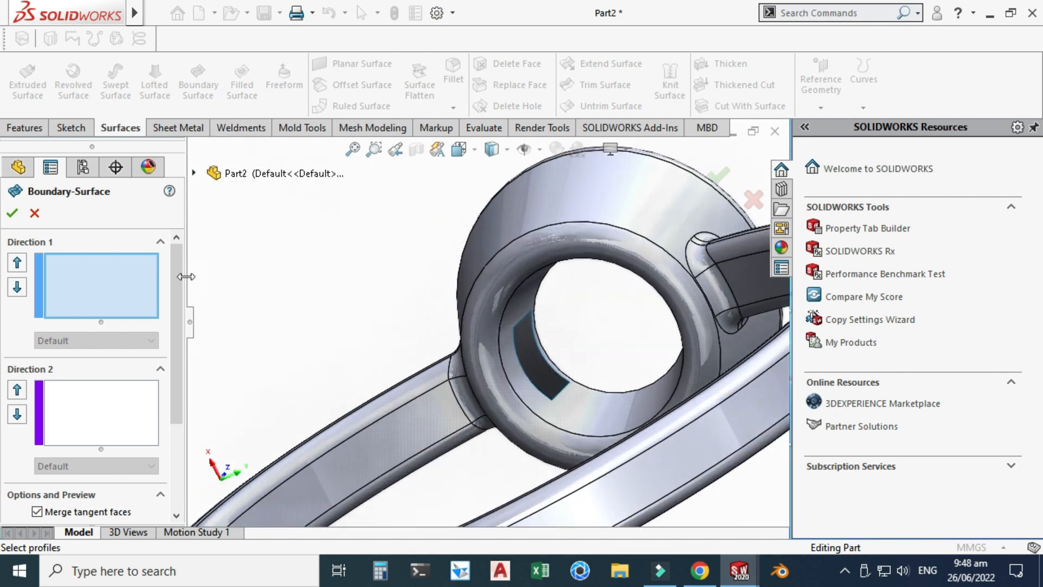
{"action": "scroll", "coordinate": [566, 357], "scroll_direction": "down", "scroll_amount": 5}
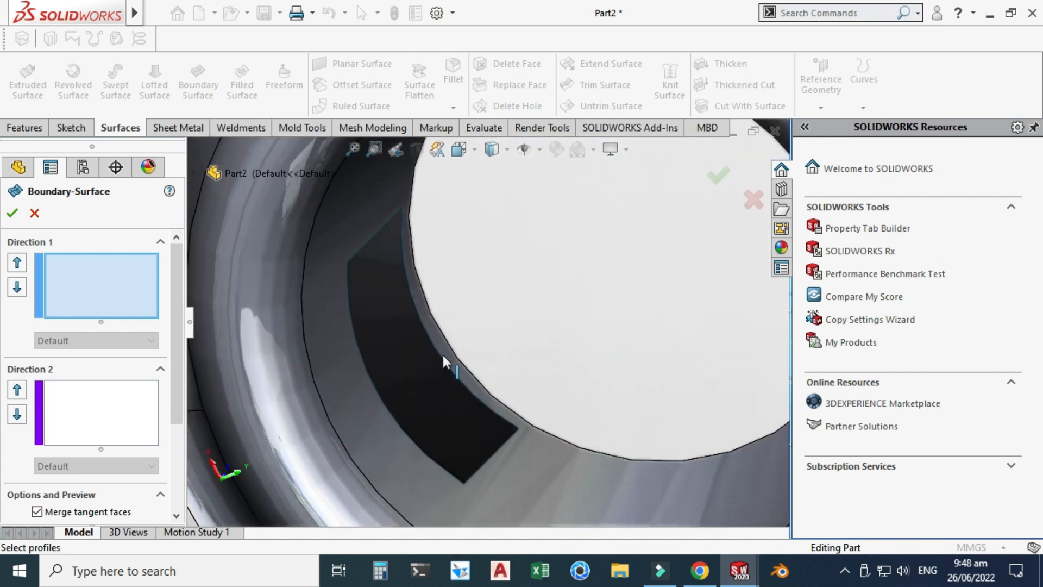
{"action": "left_click", "coordinate": [438, 353]}
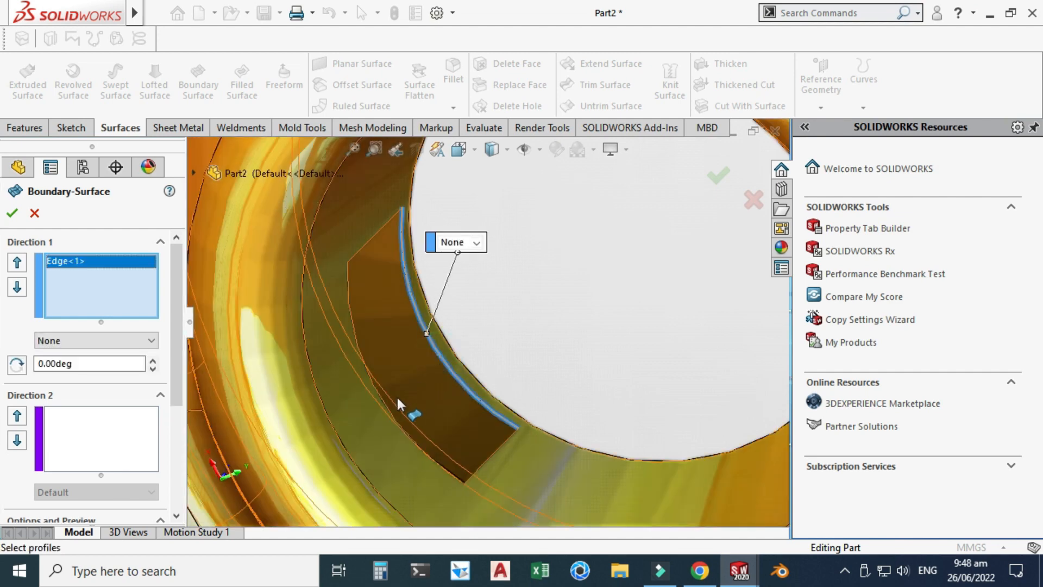
{"action": "left_click", "coordinate": [384, 406]}
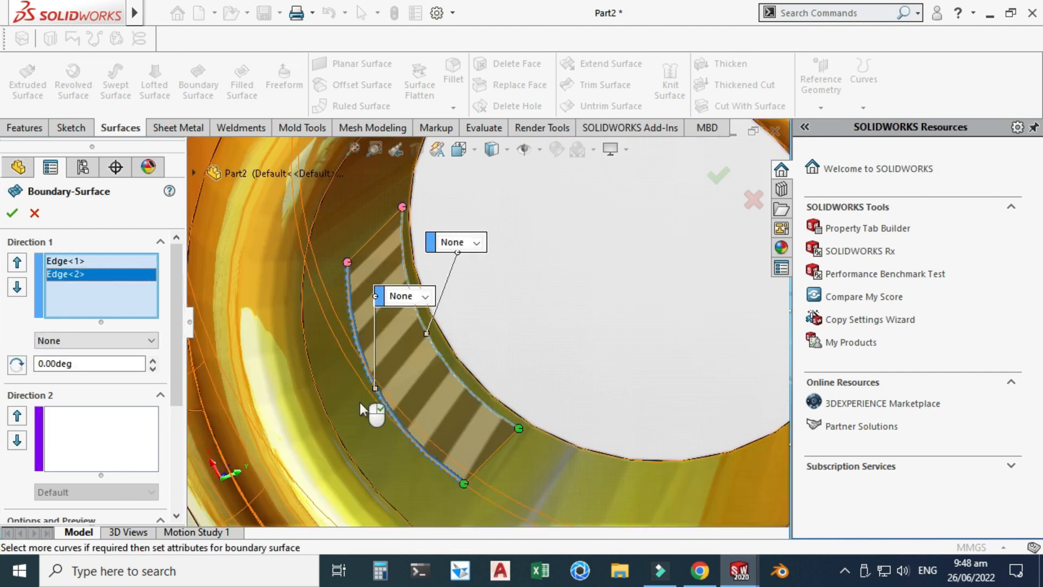
- Use the opening's two short edges for Direction 2 and complete the boundary surface
{"action": "left_click", "coordinate": [99, 441]}
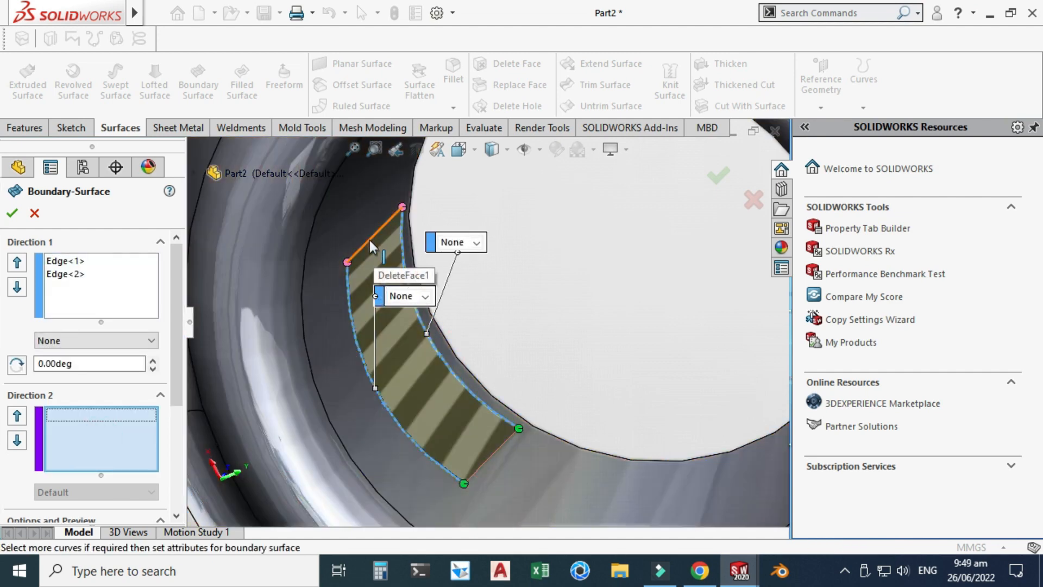
{"action": "left_click", "coordinate": [369, 240]}
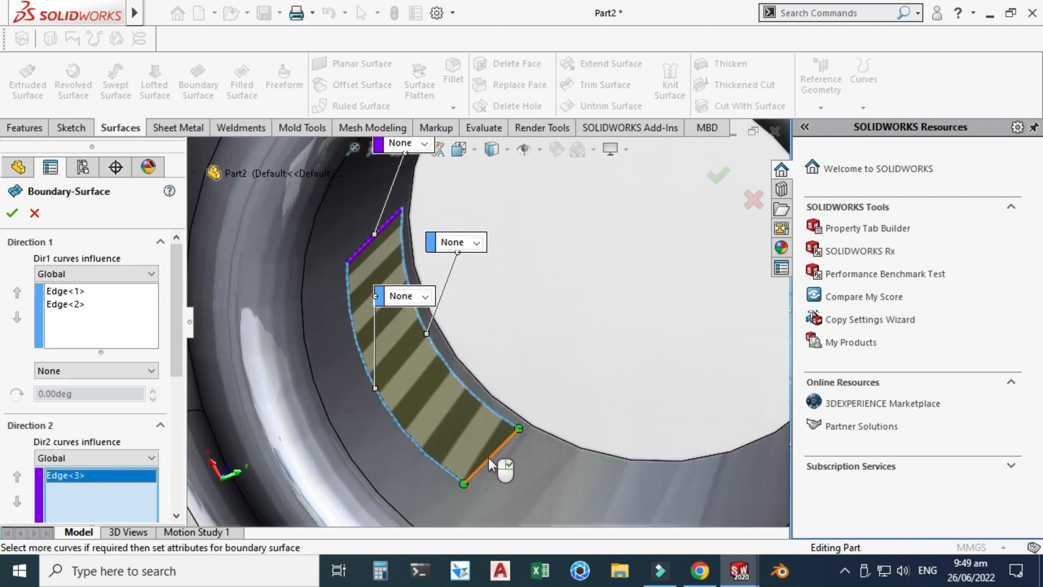
{"action": "left_click", "coordinate": [491, 457]}
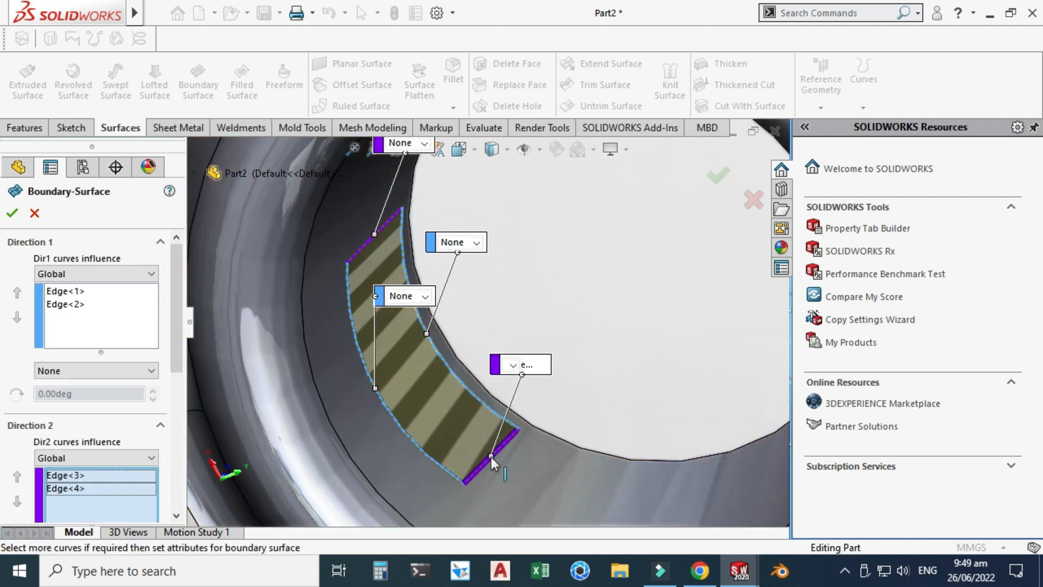
{"action": "left_click", "coordinate": [13, 213]}
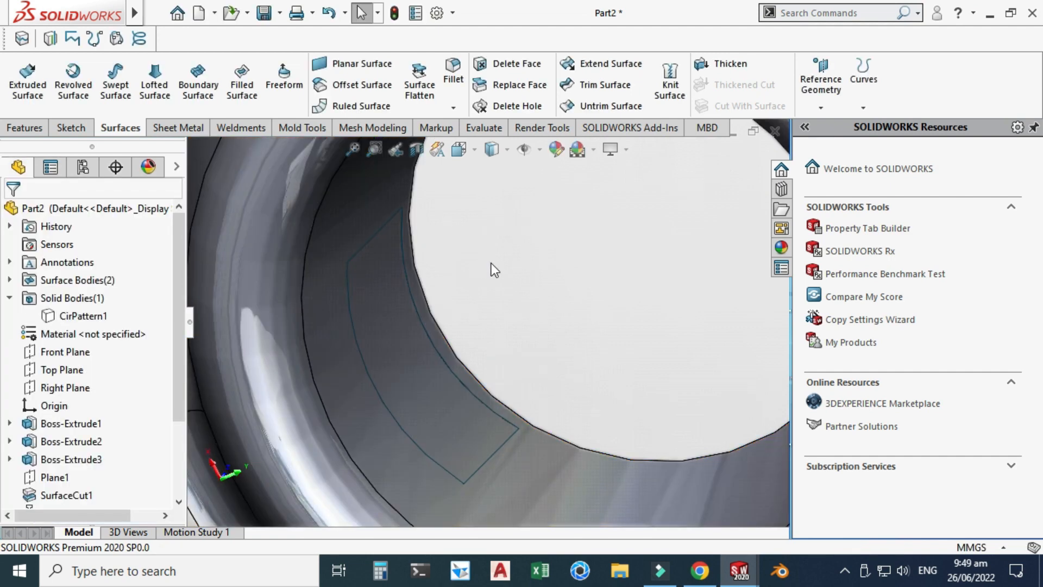
- Start a Boundary Surface over the remaining opening in the bezel's inner wall, using its two long curved edges for Direction 1
{"action": "scroll", "coordinate": [491, 263], "scroll_direction": "up", "scroll_amount": 3}
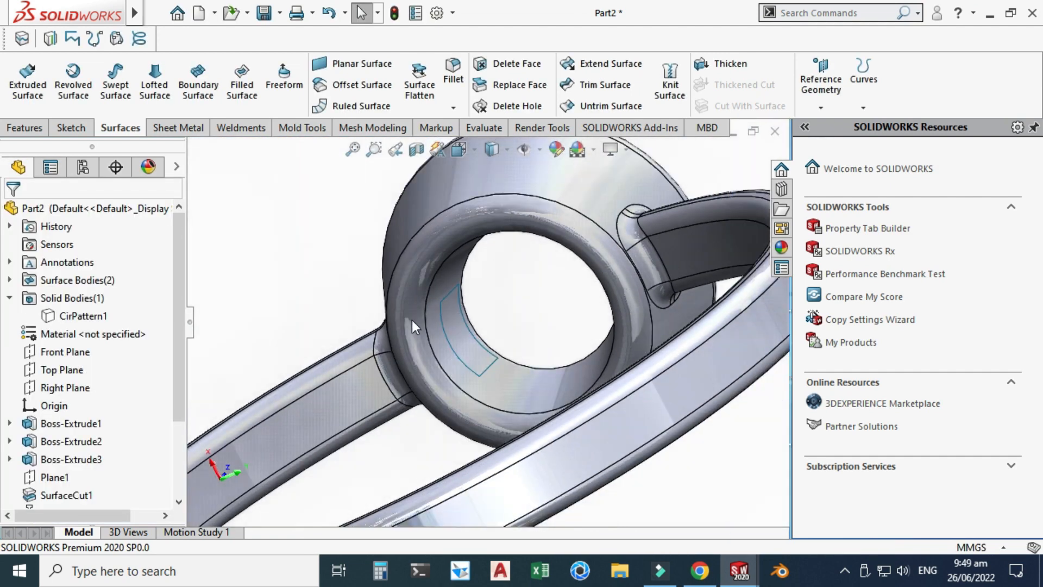
{"action": "left_click", "coordinate": [475, 354]}
{"action": "scroll", "coordinate": [499, 319], "scroll_direction": "up", "scroll_amount": 4}
{"action": "middle_click_drag", "start_coordinate": [499, 318], "coordinate": [528, 299]}
{"action": "scroll", "coordinate": [535, 314], "scroll_direction": "down", "scroll_amount": 2}
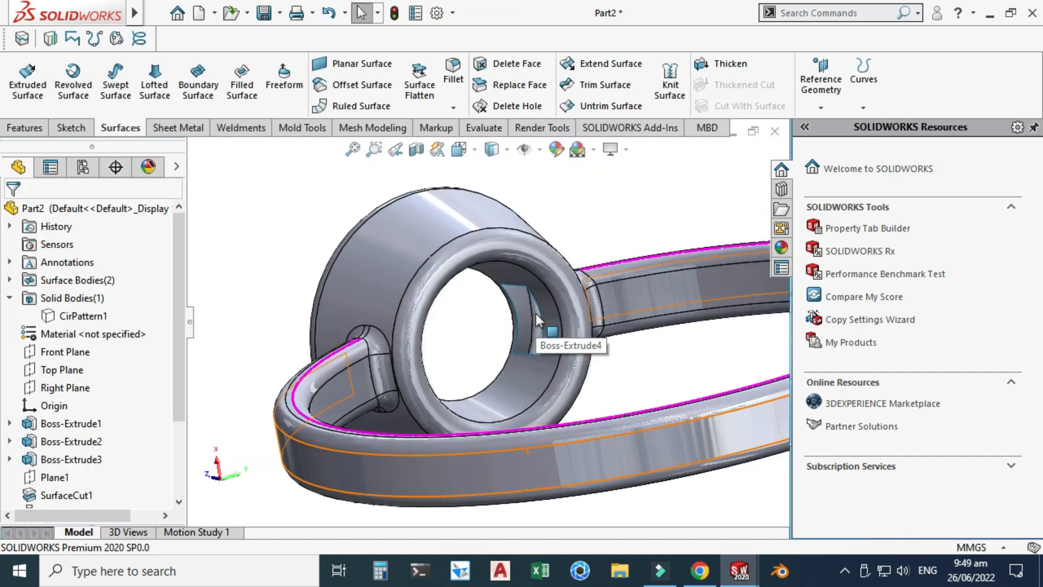
{"action": "scroll", "coordinate": [535, 311], "scroll_direction": "down", "scroll_amount": 2}
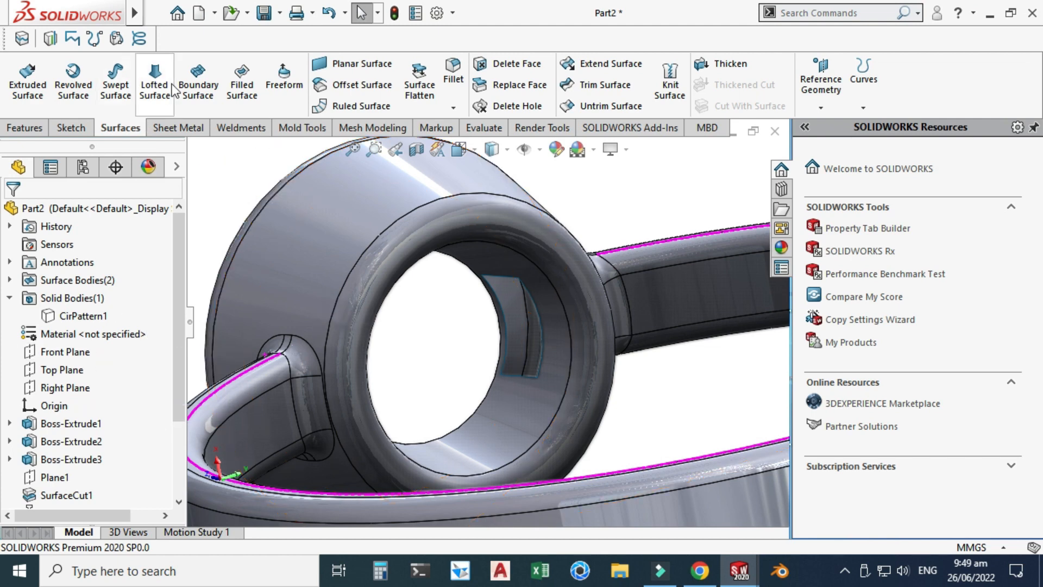
{"action": "left_click", "coordinate": [198, 82]}
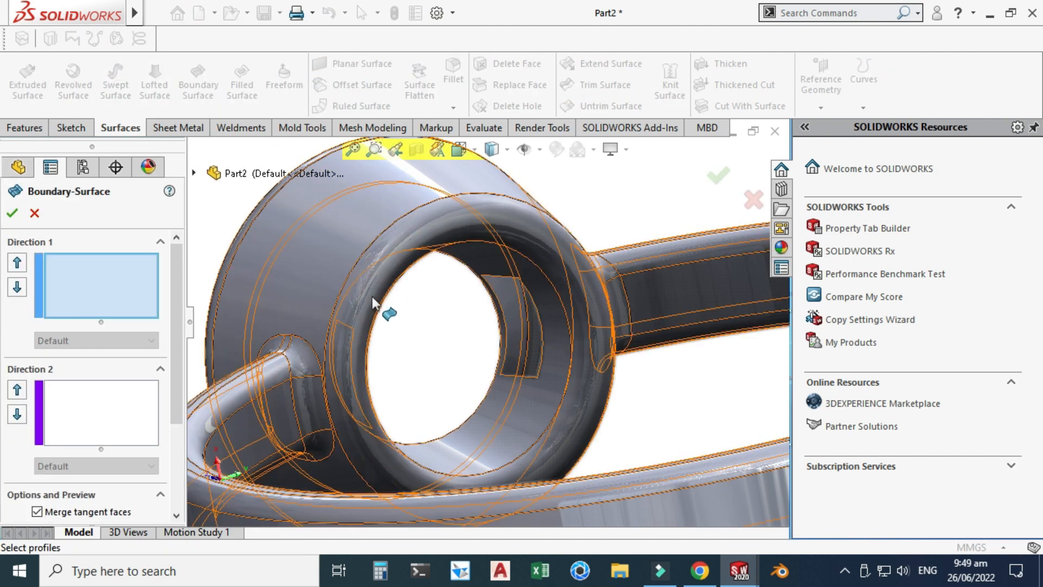
{"action": "scroll", "coordinate": [413, 298], "scroll_direction": "down", "scroll_amount": 2}
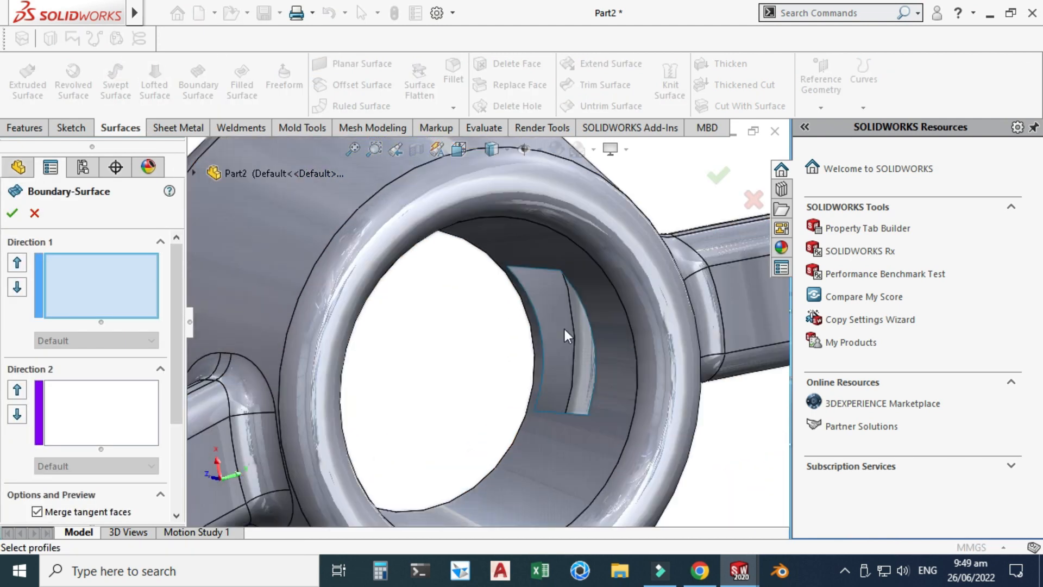
{"action": "left_click", "coordinate": [533, 311]}
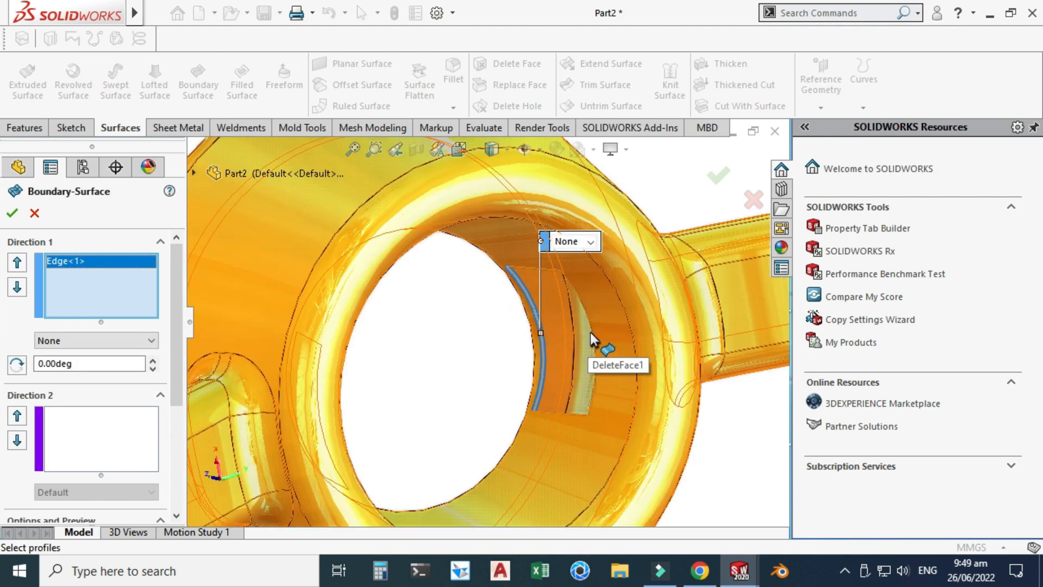
{"action": "left_click", "coordinate": [592, 331]}
- Use the remaining opening's two short edges for Direction 2 and complete the second boundary surface
{"action": "left_click", "coordinate": [120, 433]}
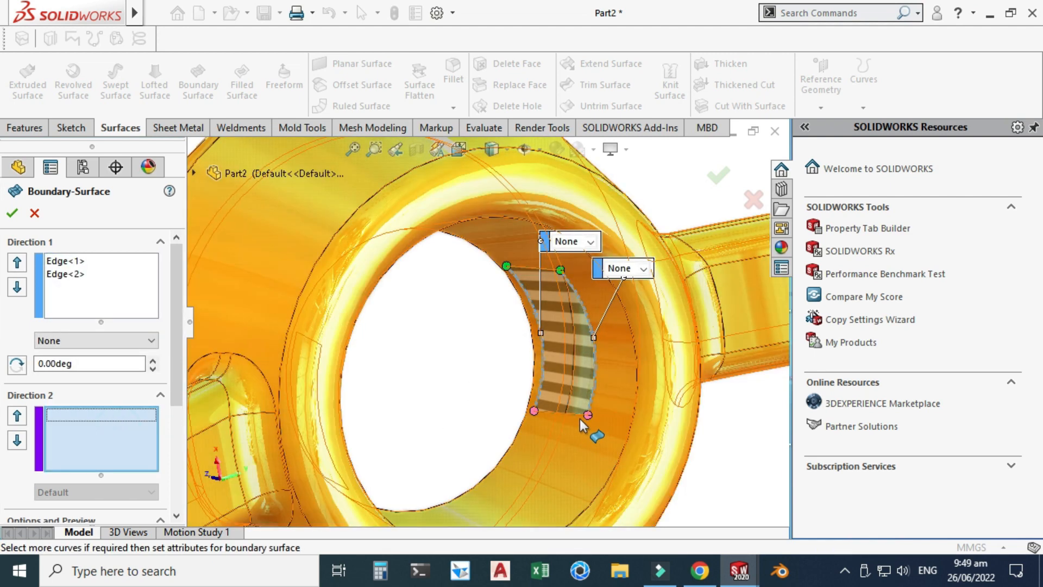
{"action": "left_click", "coordinate": [565, 414]}
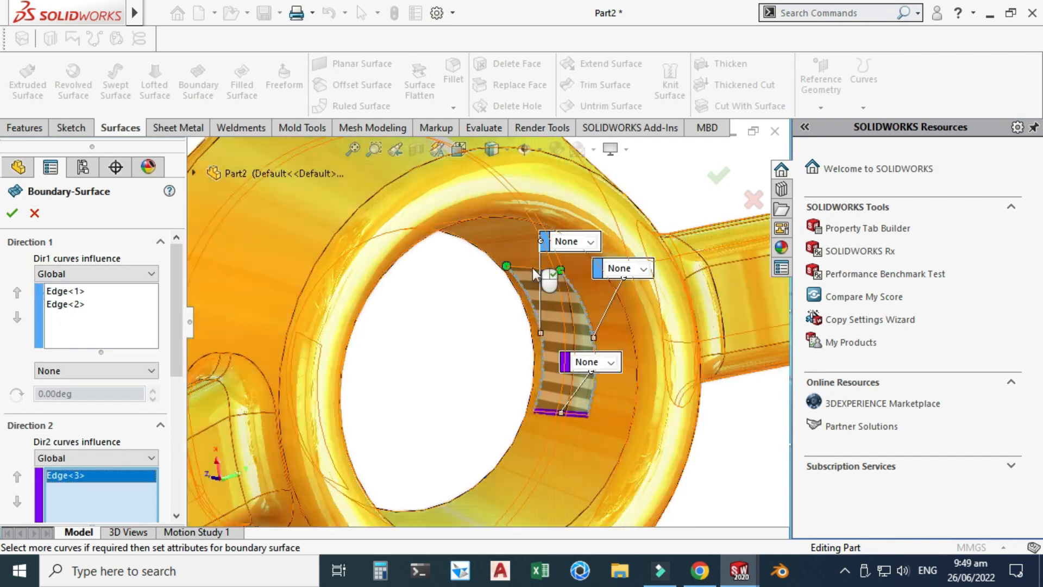
{"action": "left_click", "coordinate": [533, 268]}
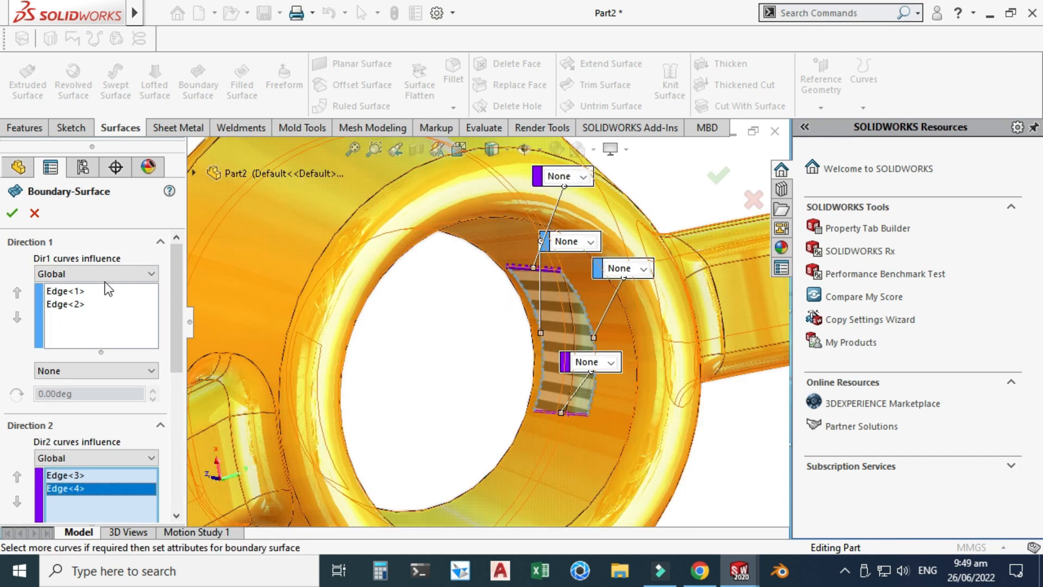
{"action": "left_click_drag", "start_coordinate": [177, 298], "coordinate": [169, 374]}
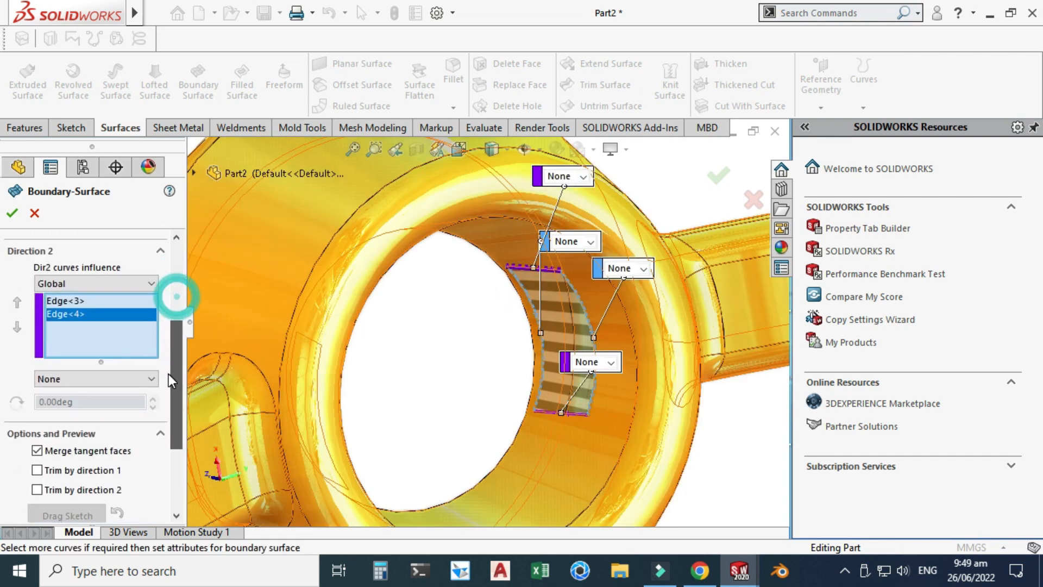
{"action": "left_click", "coordinate": [12, 213]}
{"action": "middle_click_drag", "start_coordinate": [293, 236], "coordinate": [524, 310]}
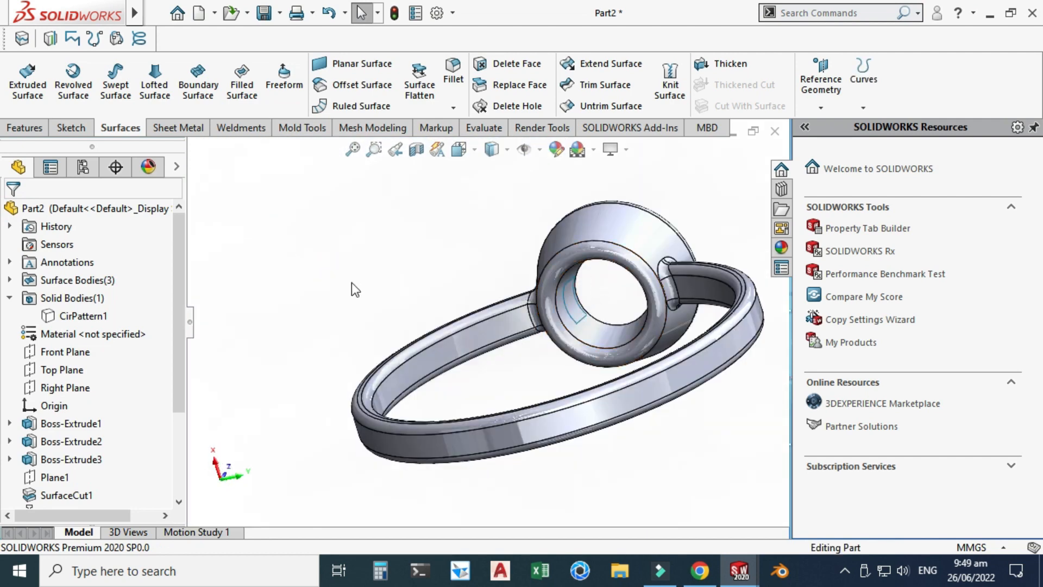
- Knit the ring surface and both boundary surfaces together, with Create solid and Merge entities enabled
{"action": "left_click", "coordinate": [17, 277]}
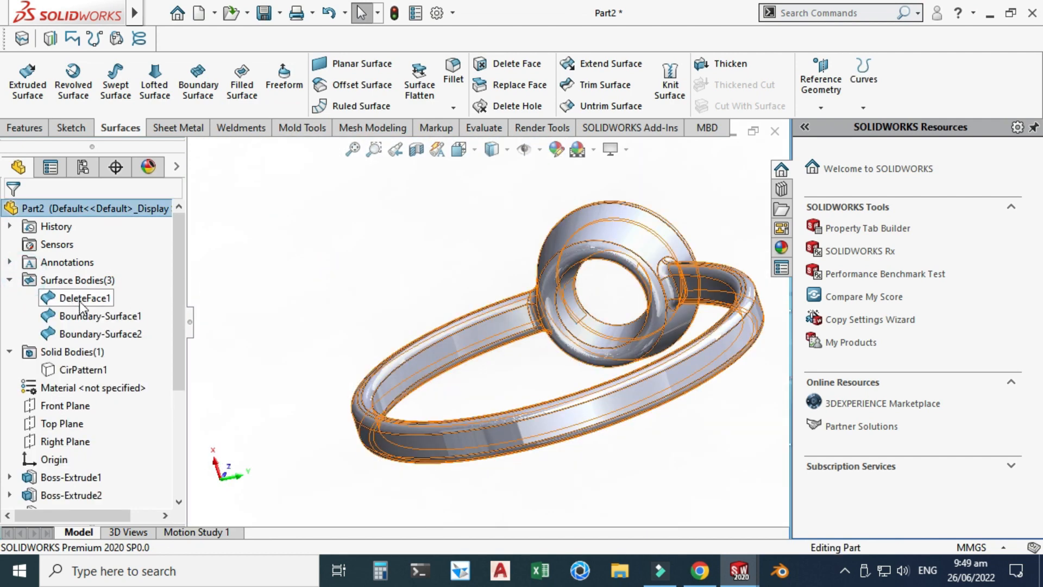
{"action": "scroll", "coordinate": [324, 307], "scroll_direction": "up", "scroll_amount": 3}
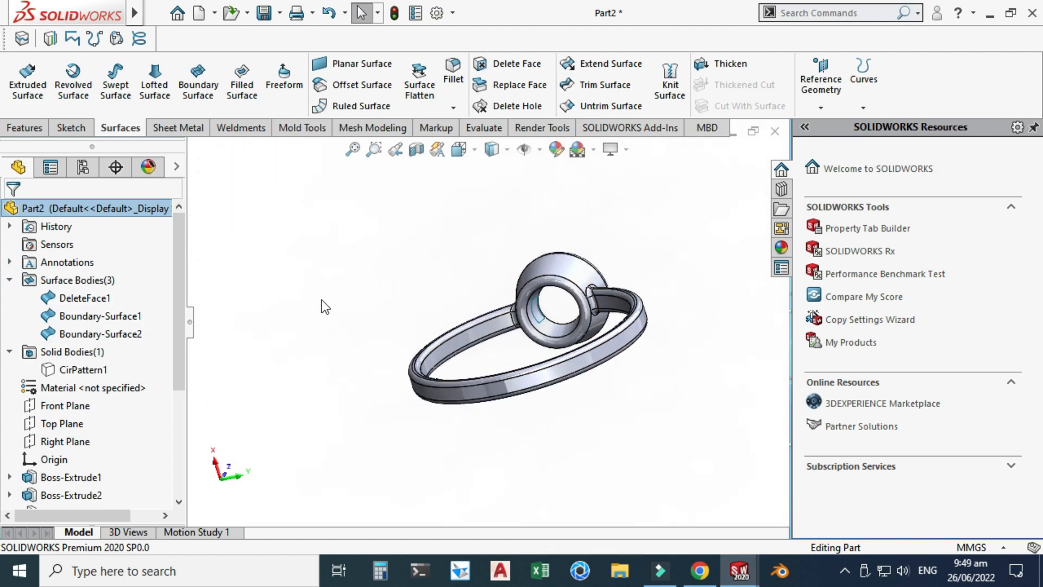
{"action": "middle_click_drag", "start_coordinate": [322, 298], "coordinate": [495, 292]}
{"action": "scroll", "coordinate": [374, 282], "scroll_direction": "up", "scroll_amount": 3}
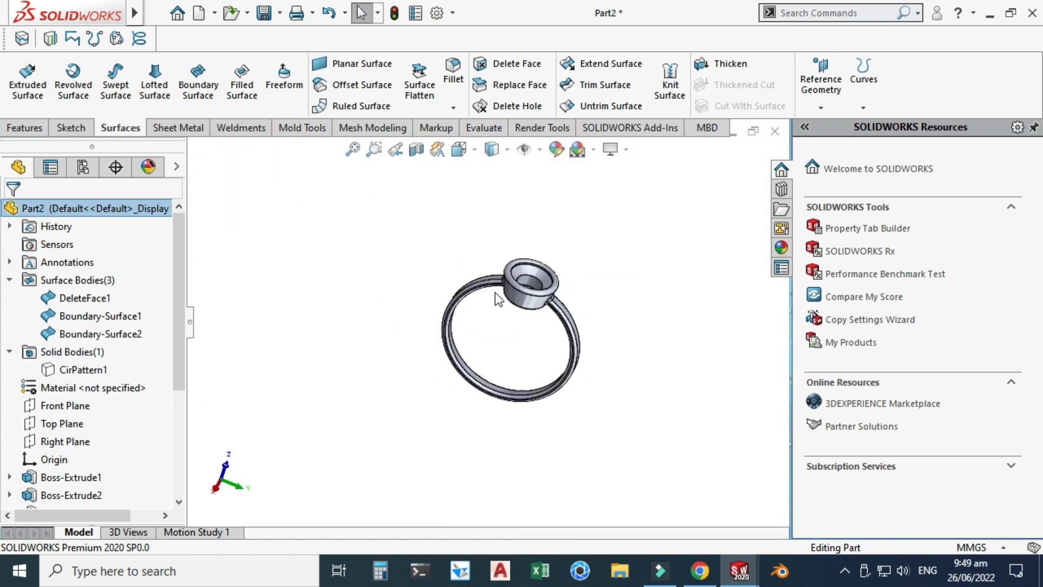
{"action": "left_click", "coordinate": [679, 80]}
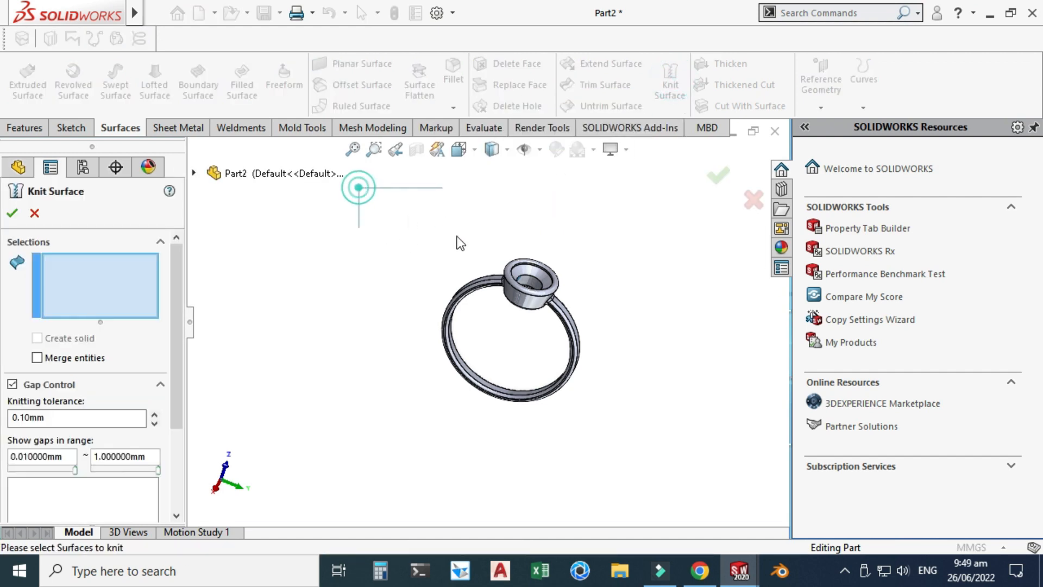
{"action": "left_click_drag", "start_coordinate": [358, 187], "coordinate": [657, 462]}
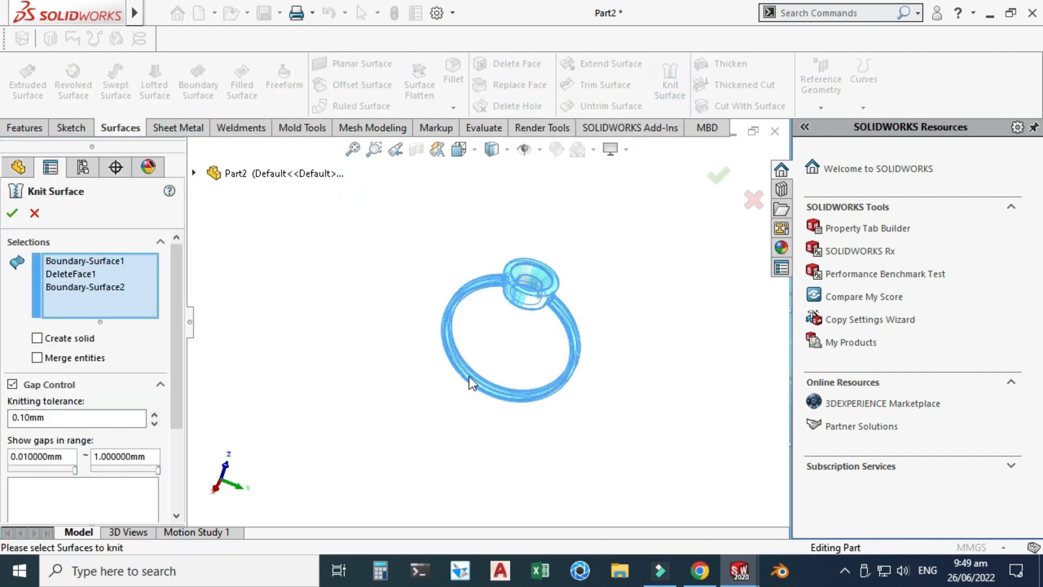
{"action": "left_click", "coordinate": [37, 339]}
{"action": "left_click", "coordinate": [37, 357]}
{"action": "left_click", "coordinate": [11, 213]}
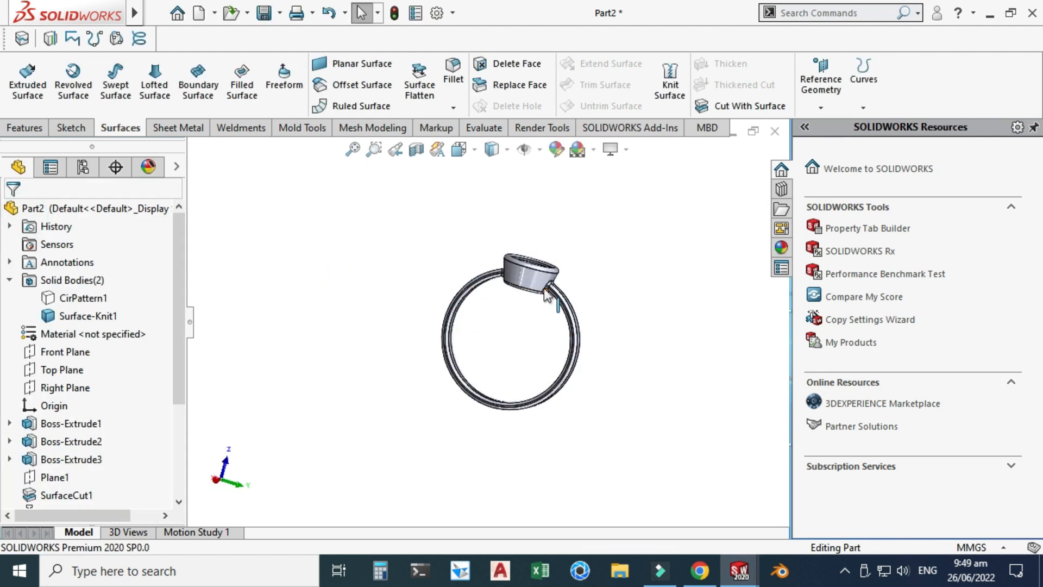
- Show the hidden diamond body, CirPattern1, so it sits in the bezel of the ring
{"action": "middle_click_drag", "start_coordinate": [599, 241], "coordinate": [374, 363]}
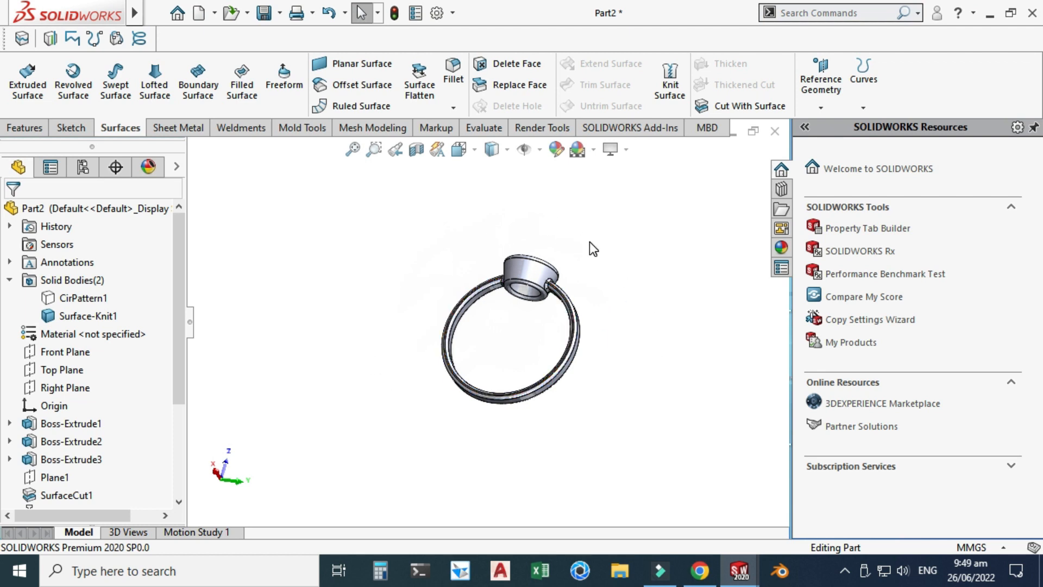
{"action": "middle_click_drag", "start_coordinate": [589, 242], "coordinate": [568, 253]}
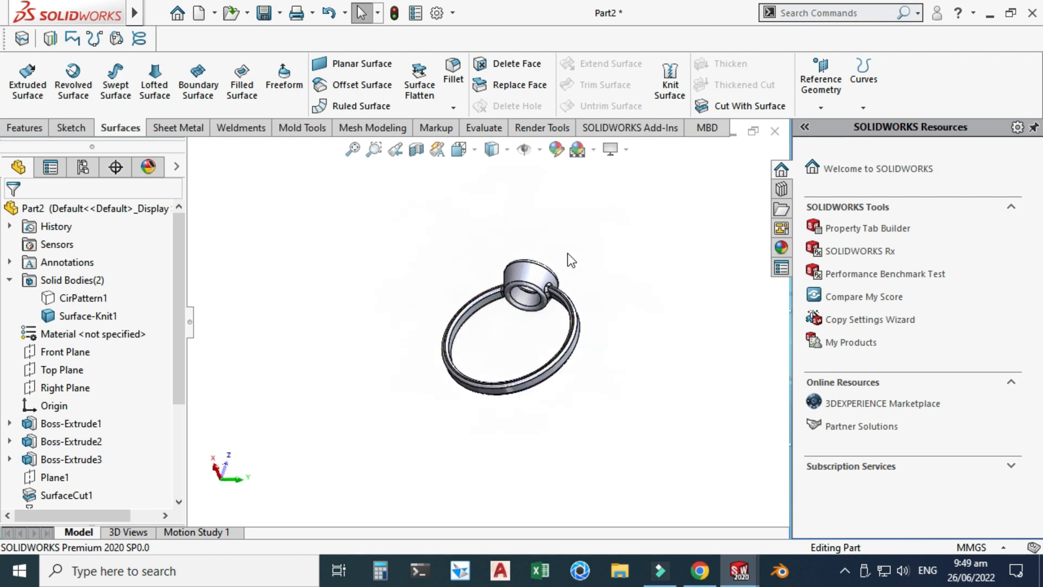
{"action": "left_click", "coordinate": [77, 317]}
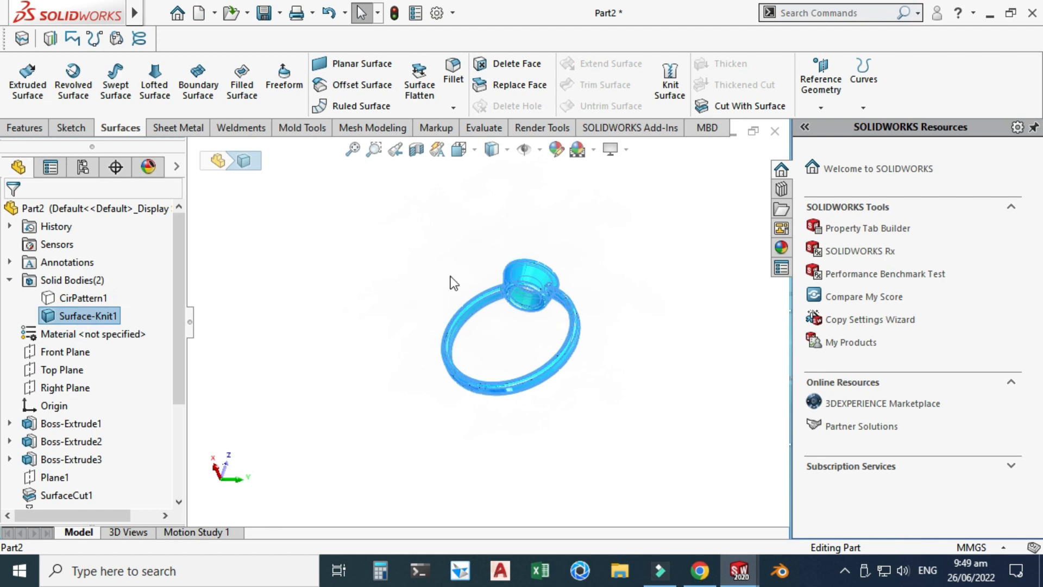
{"action": "left_click", "coordinate": [89, 298]}
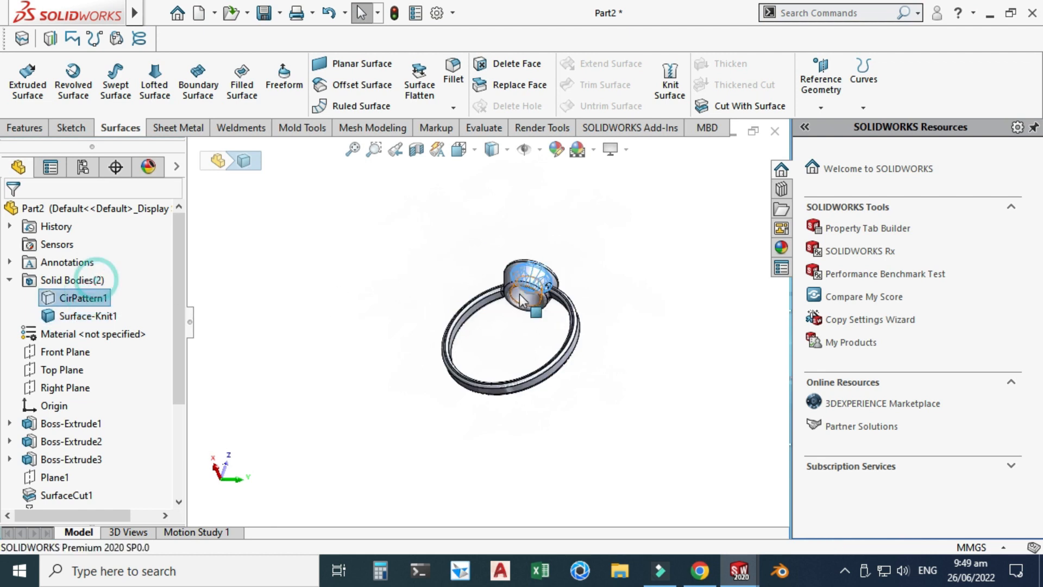
{"action": "middle_click_drag", "start_coordinate": [511, 245], "coordinate": [544, 267]}
{"action": "middle_click_drag", "start_coordinate": [507, 370], "coordinate": [566, 279]}
{"action": "left_click", "coordinate": [574, 268]}
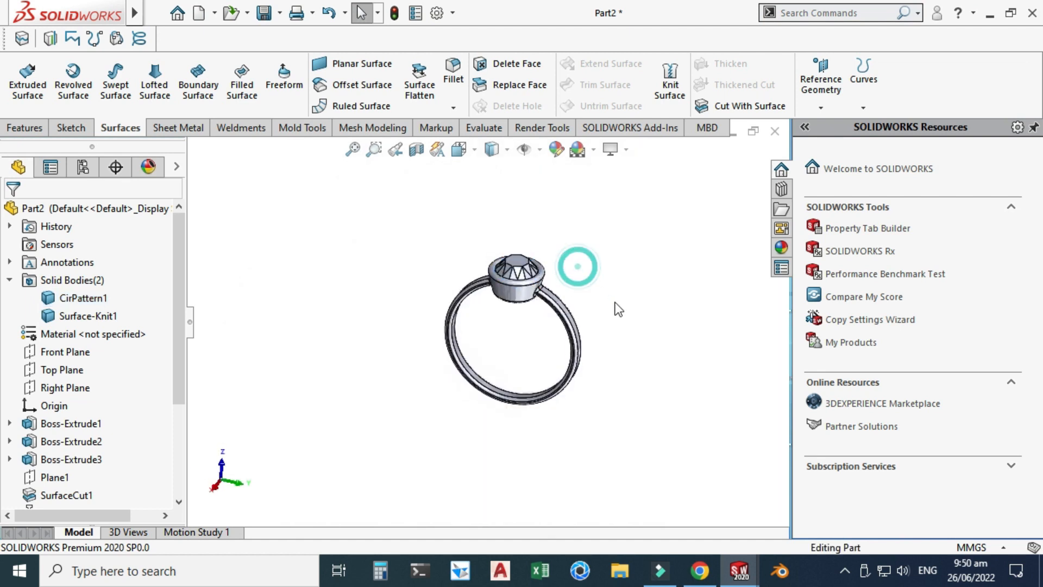
- Apply the polished platinum metal appearance to the knitted ring body, Surface-Knit1
{"action": "left_click", "coordinate": [782, 248]}
{"action": "left_click", "coordinate": [807, 180]}
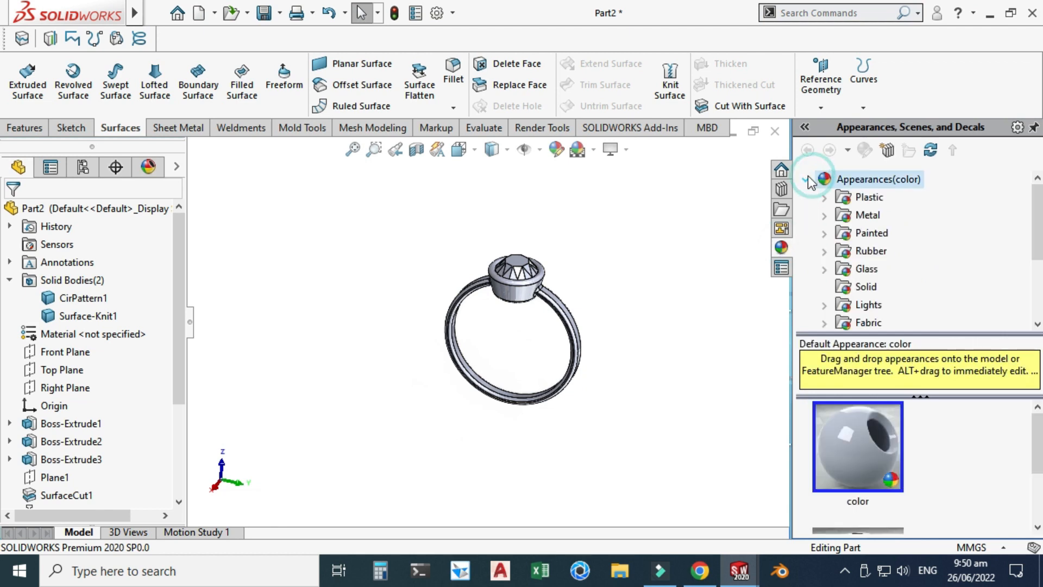
{"action": "left_click", "coordinate": [825, 216]}
{"action": "scroll", "coordinate": [891, 228], "scroll_direction": "down", "scroll_amount": 2}
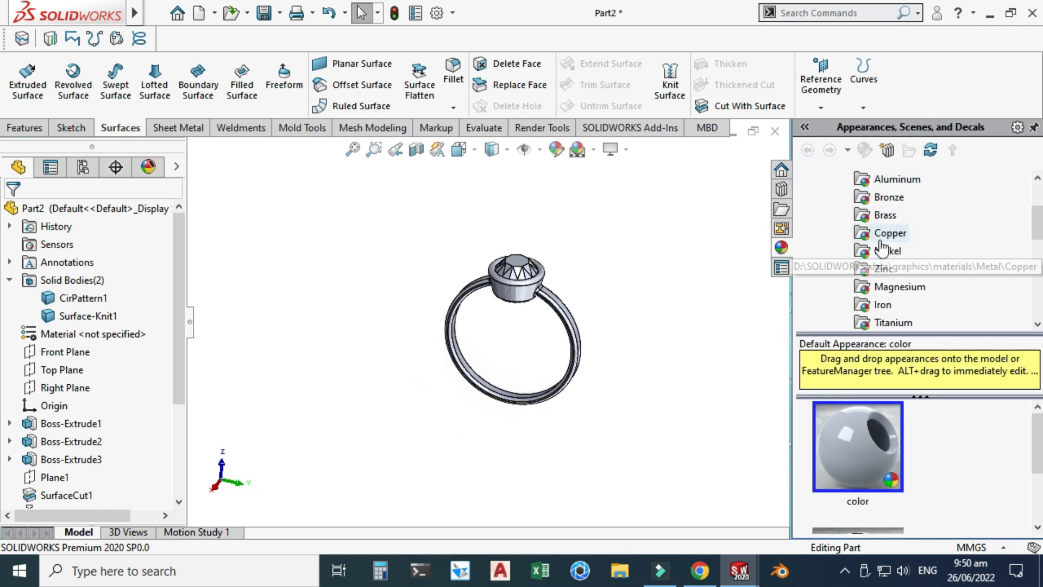
{"action": "scroll", "coordinate": [886, 231], "scroll_direction": "down", "scroll_amount": 1}
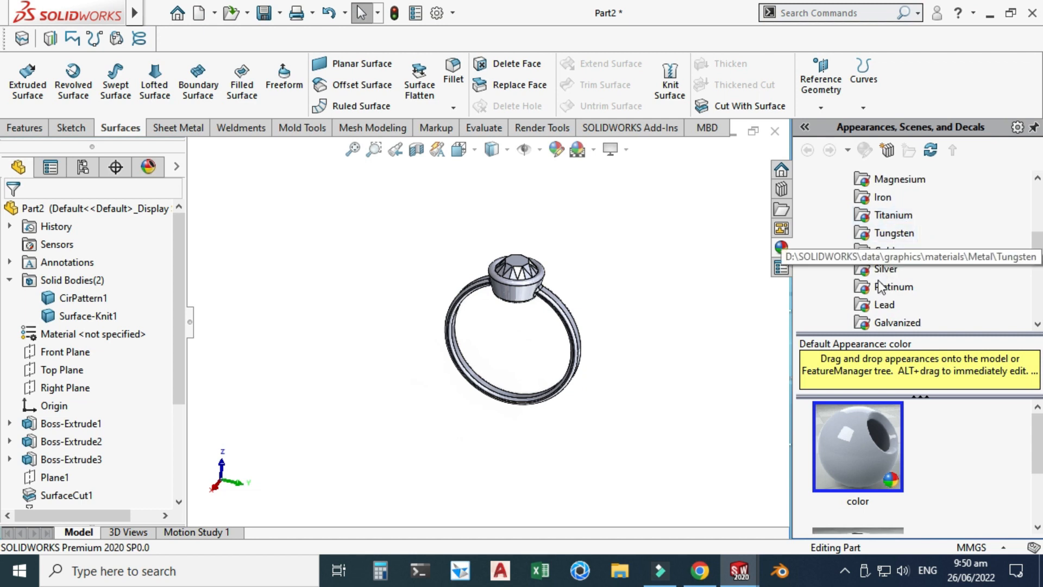
{"action": "left_click", "coordinate": [879, 288]}
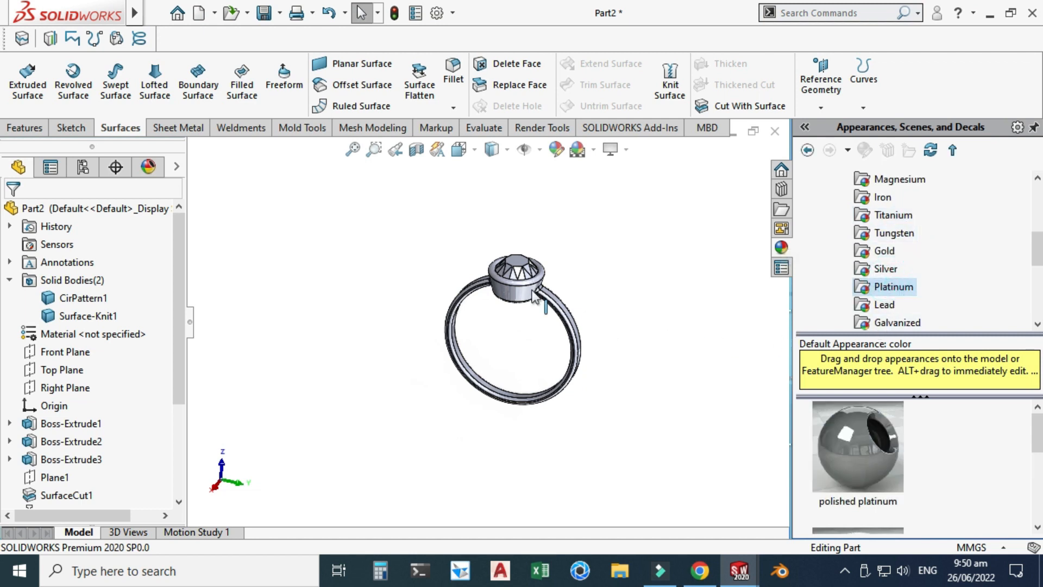
{"action": "scroll", "coordinate": [422, 275], "scroll_direction": "down", "scroll_amount": 2}
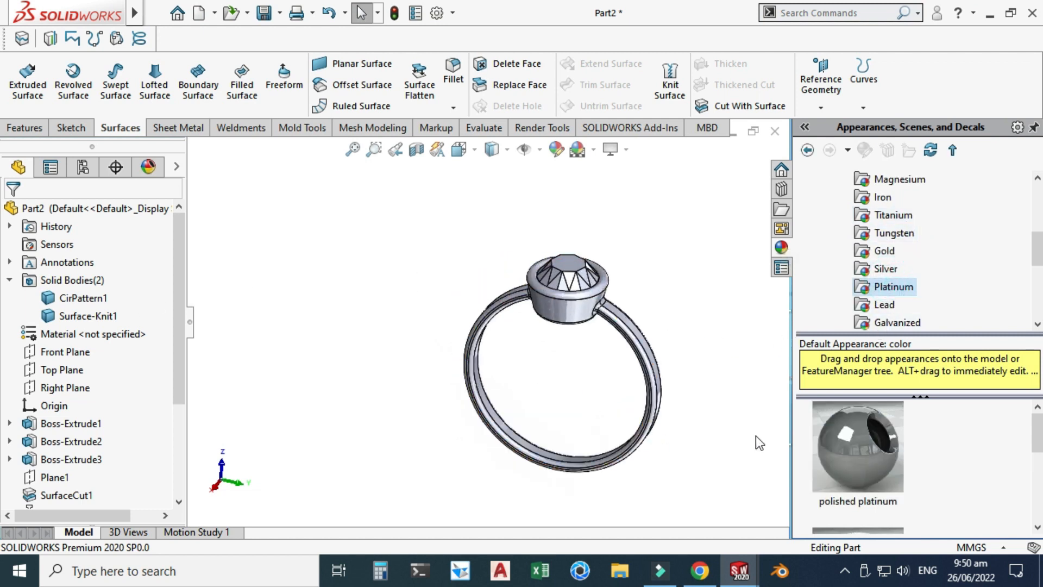
{"action": "left_click", "coordinate": [77, 315]}
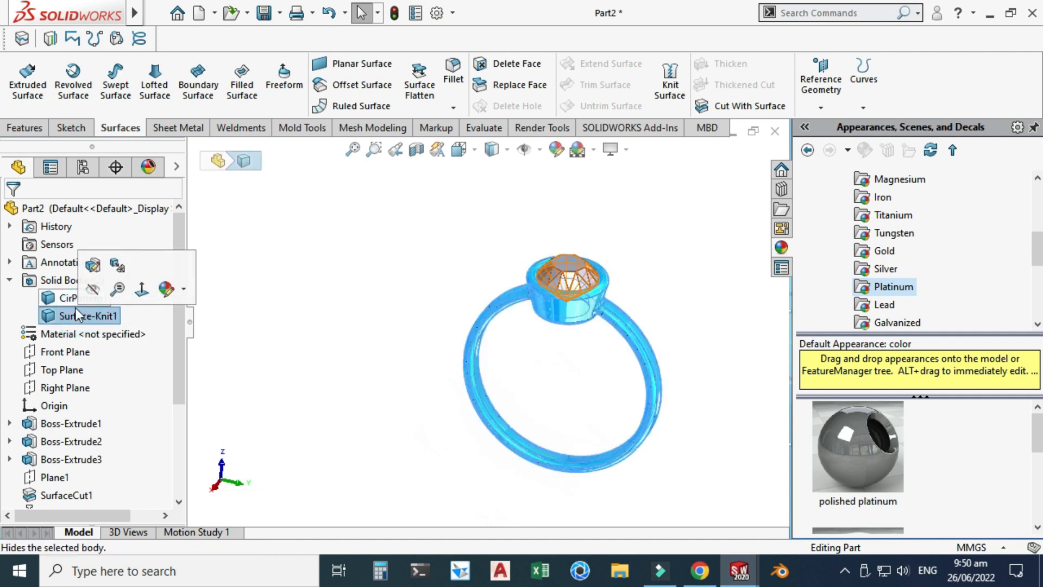
{"action": "left_click_drag", "start_coordinate": [896, 459], "coordinate": [98, 317]}
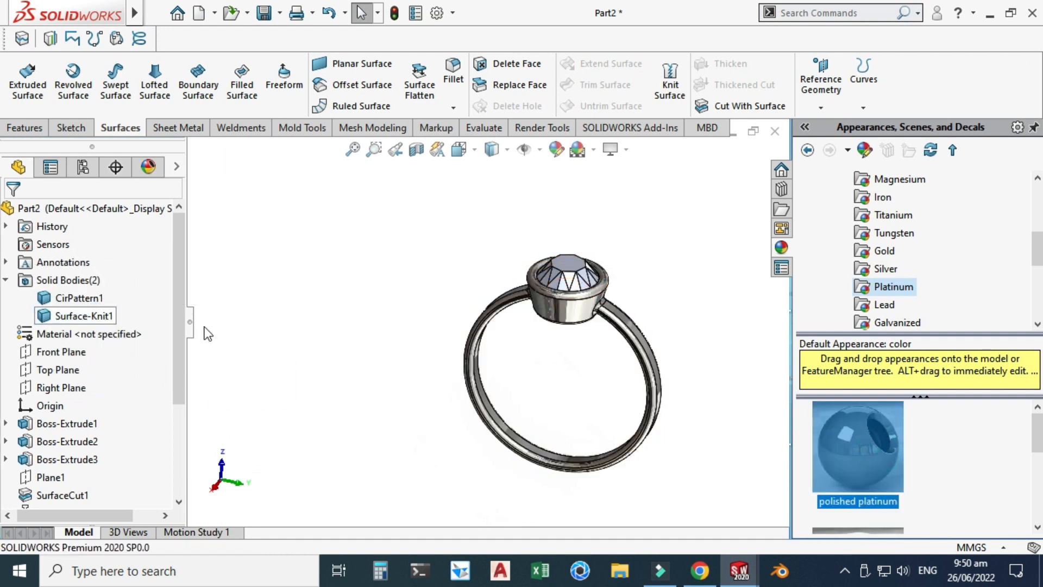
{"action": "scroll", "coordinate": [608, 299], "scroll_direction": "down", "scroll_amount": 10}
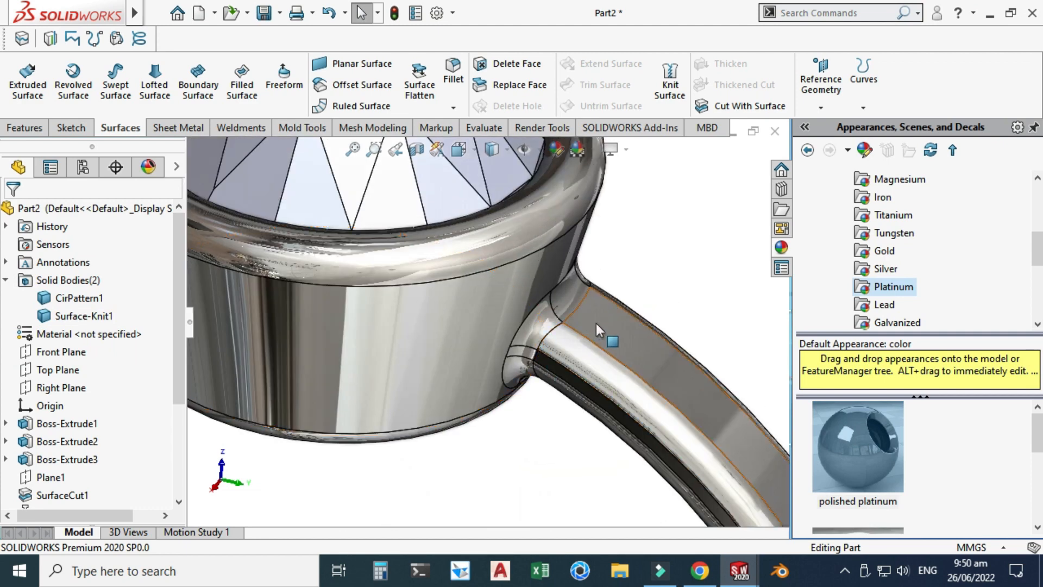
{"action": "scroll", "coordinate": [597, 339], "scroll_direction": "up", "scroll_amount": 10}
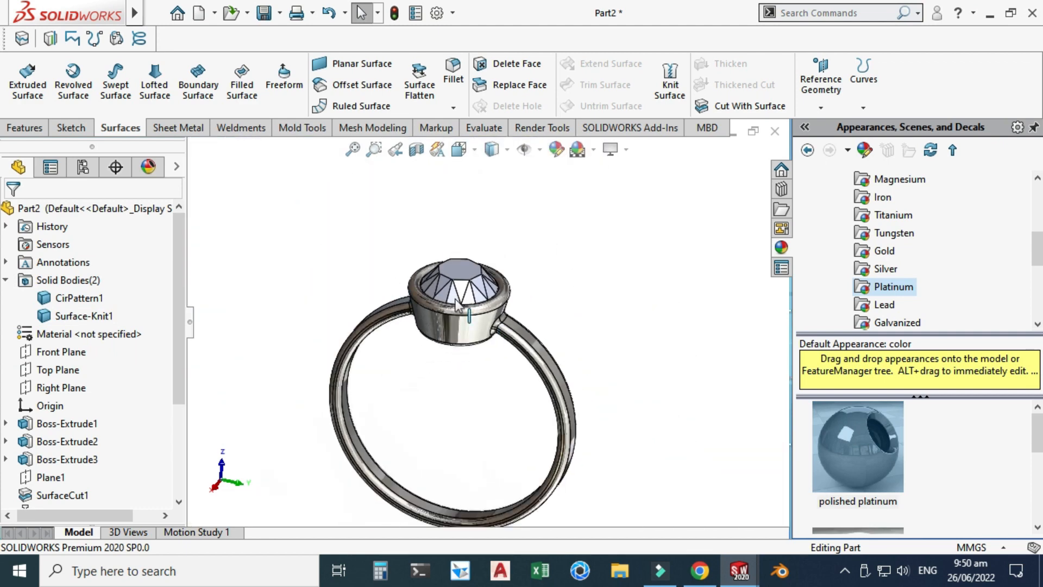
- Apply the diamond appearance from the organic gemstones to the solid body CirPattern1
{"action": "scroll", "coordinate": [847, 228], "scroll_direction": "down", "scroll_amount": 5}
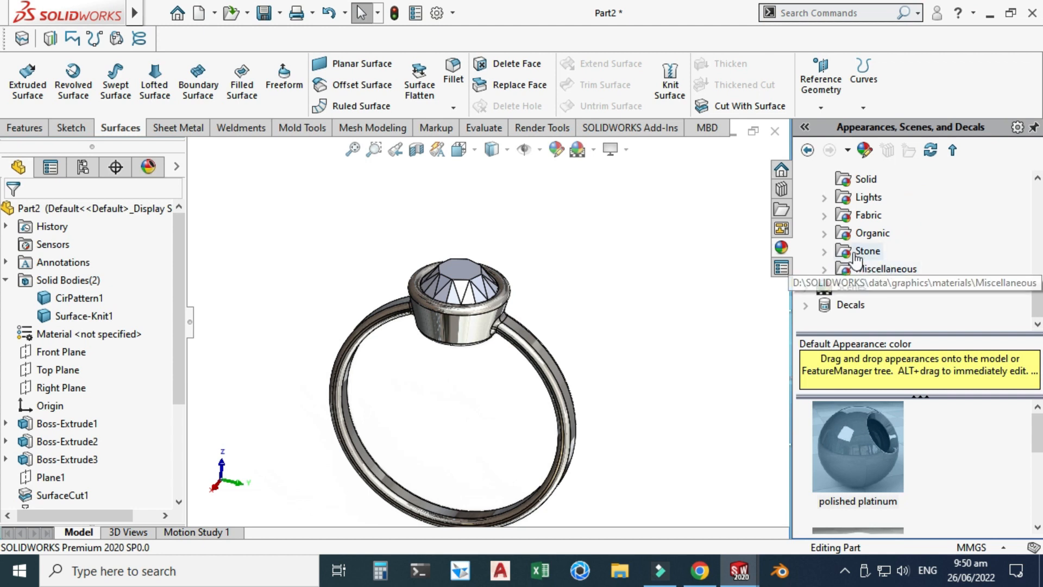
{"action": "left_click", "coordinate": [824, 233]}
{"action": "left_click", "coordinate": [869, 251]}
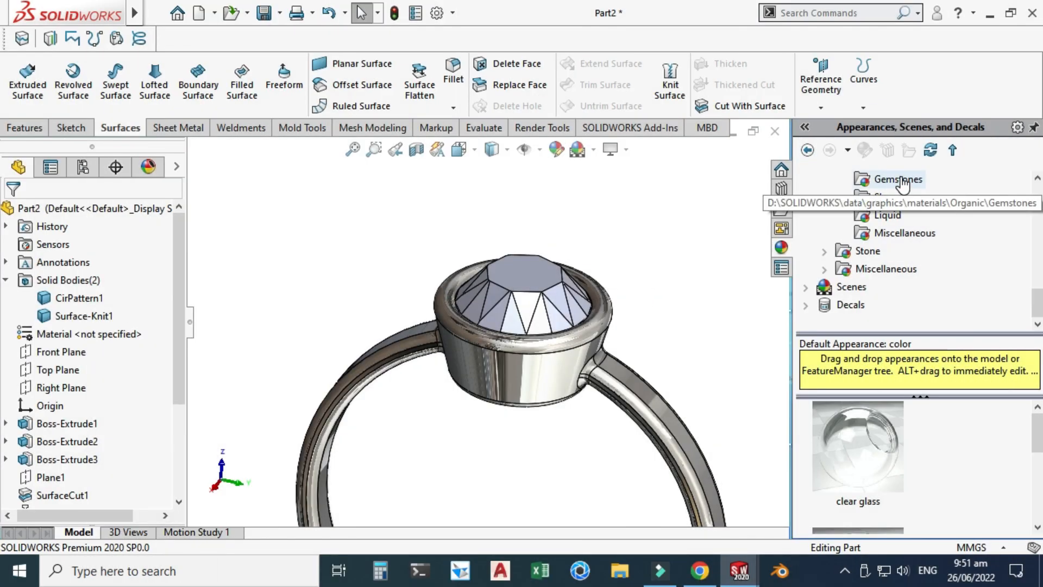
{"action": "left_click", "coordinate": [900, 180]}
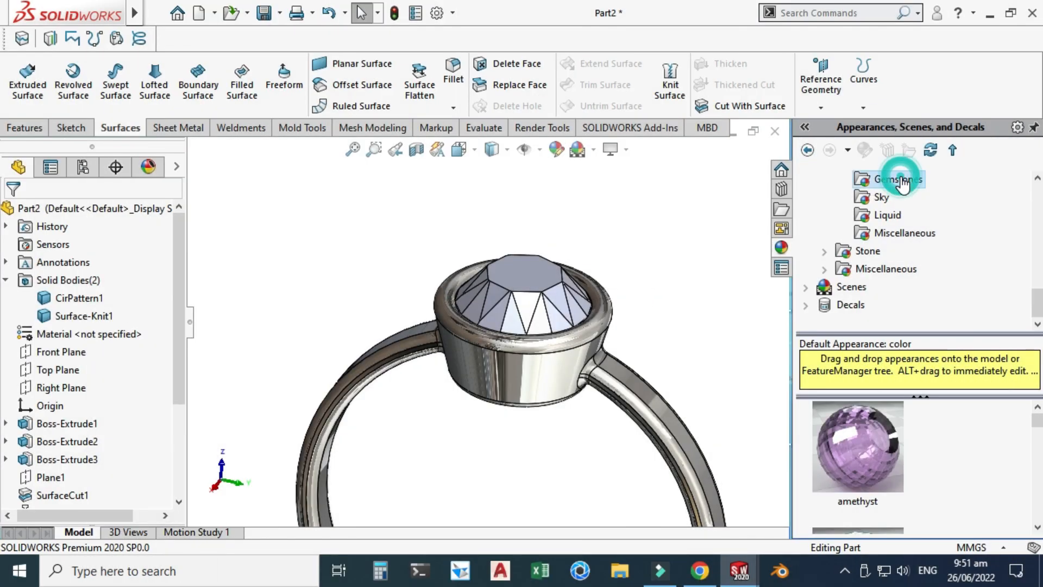
{"action": "scroll", "coordinate": [857, 449], "scroll_direction": "down", "scroll_amount": 5}
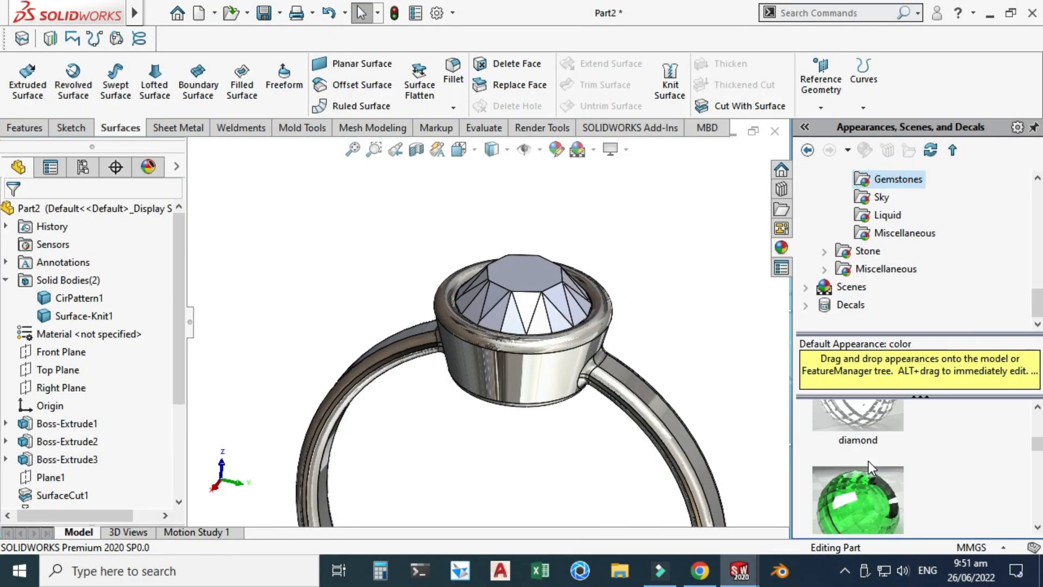
{"action": "left_click_drag", "start_coordinate": [859, 416], "coordinate": [60, 299]}
{"action": "scroll", "coordinate": [486, 346], "scroll_direction": "up", "scroll_amount": 5}
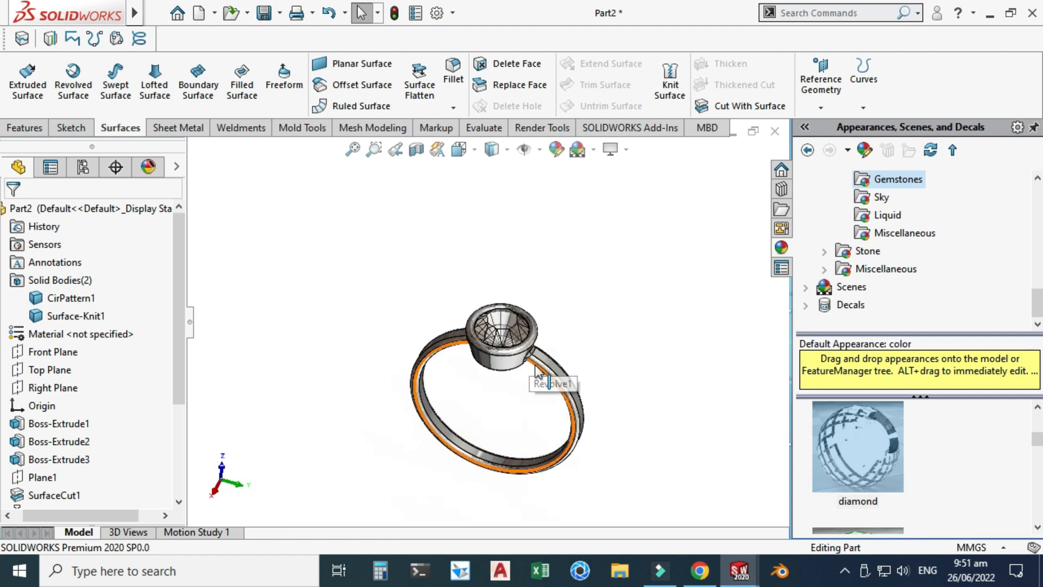
{"action": "middle_click_drag", "start_coordinate": [535, 372], "coordinate": [536, 365]}
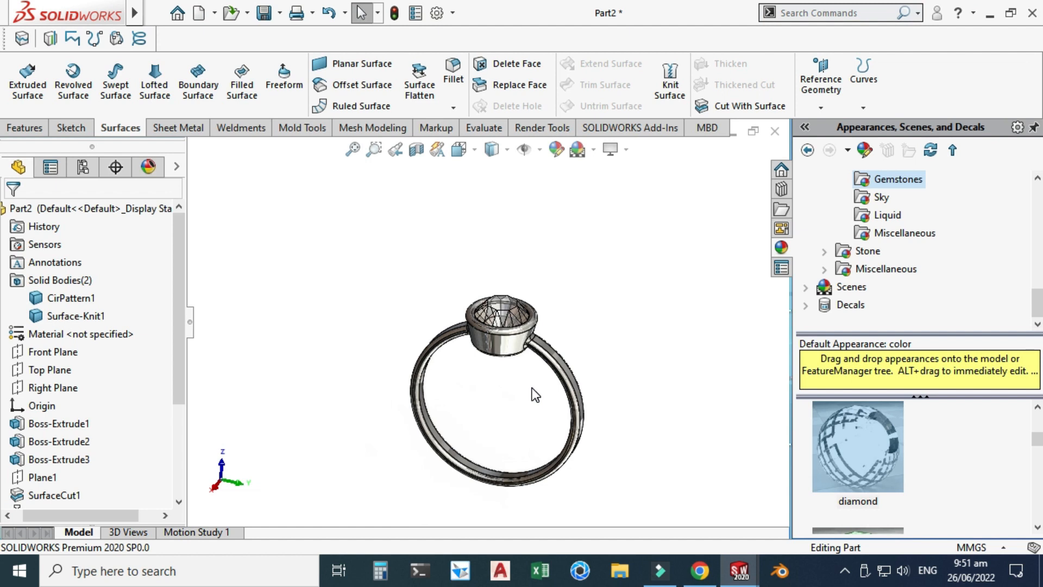
{"action": "scroll", "coordinate": [535, 395], "scroll_direction": "down", "scroll_amount": 2}
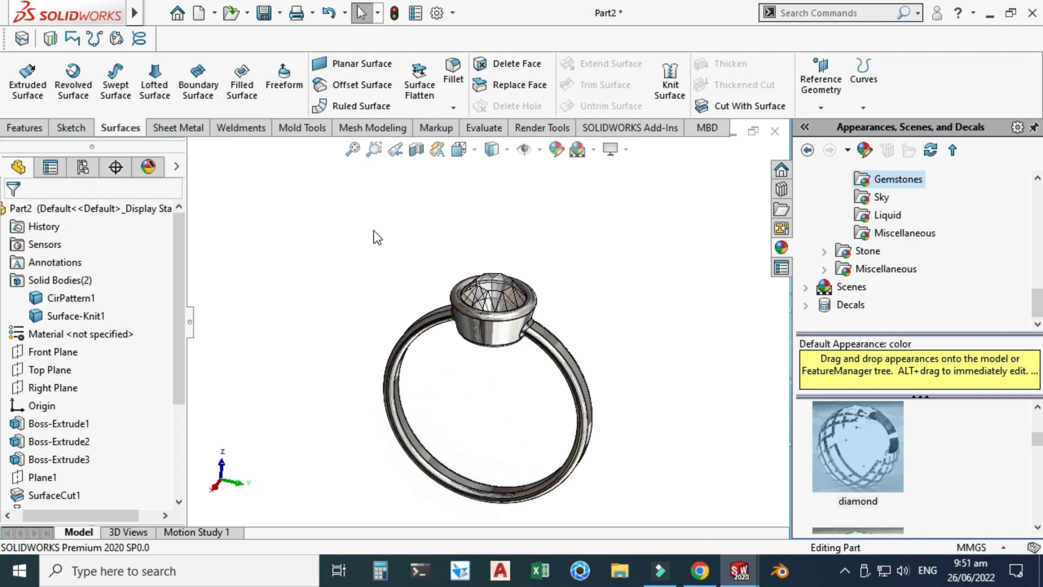
- Activate the KeyShot 9 Plugin add-in for the current session
{"action": "left_click", "coordinate": [452, 13]}
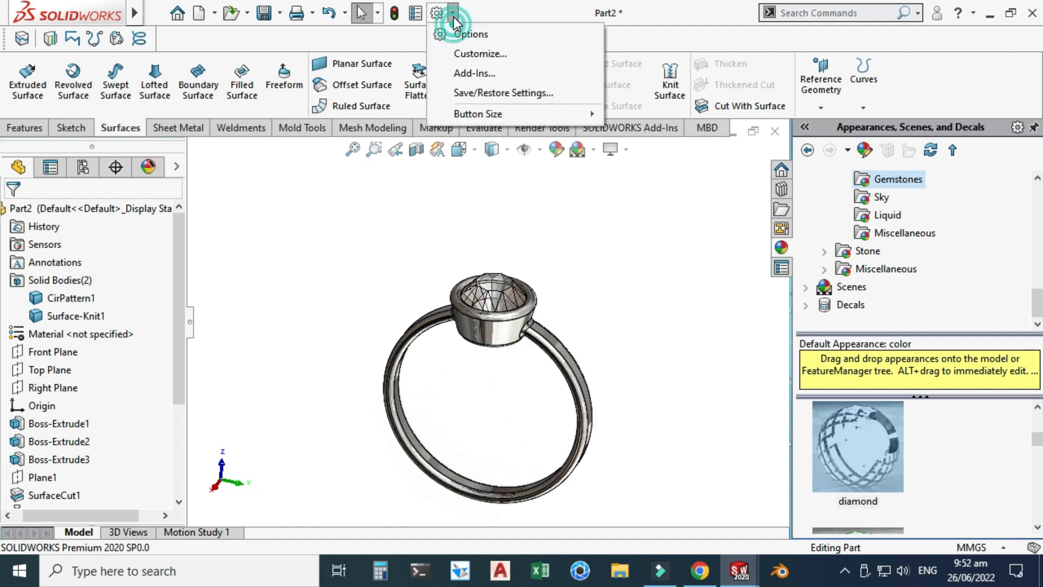
{"action": "left_click", "coordinate": [466, 71]}
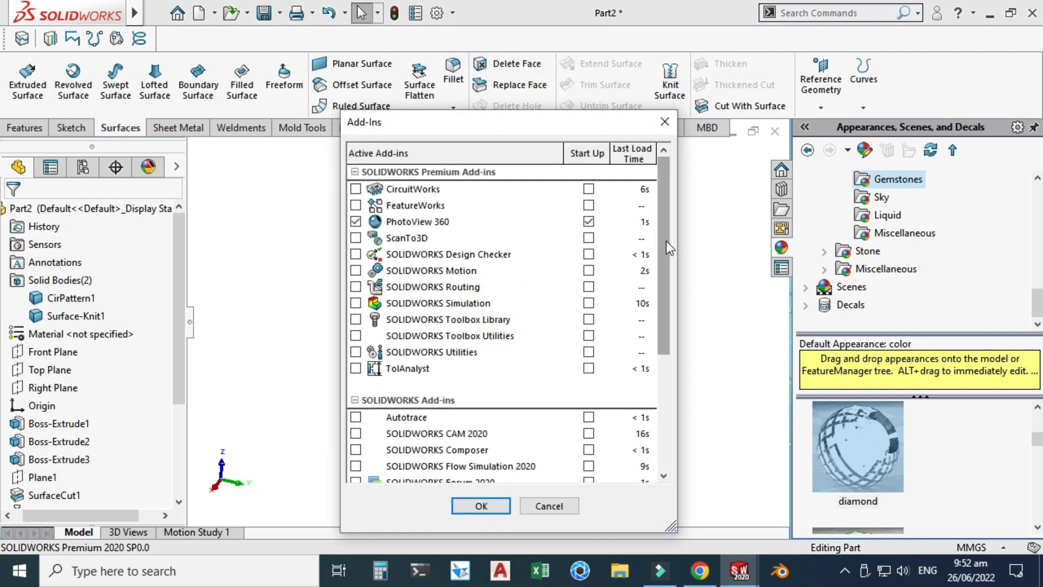
{"action": "left_click_drag", "start_coordinate": [666, 242], "coordinate": [656, 387]}
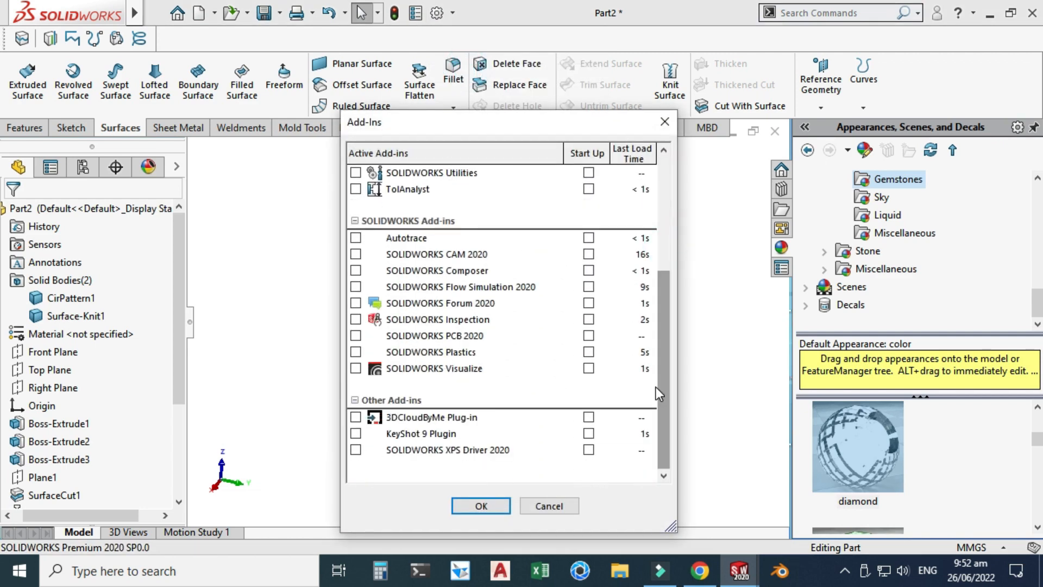
{"action": "left_click", "coordinate": [355, 432]}
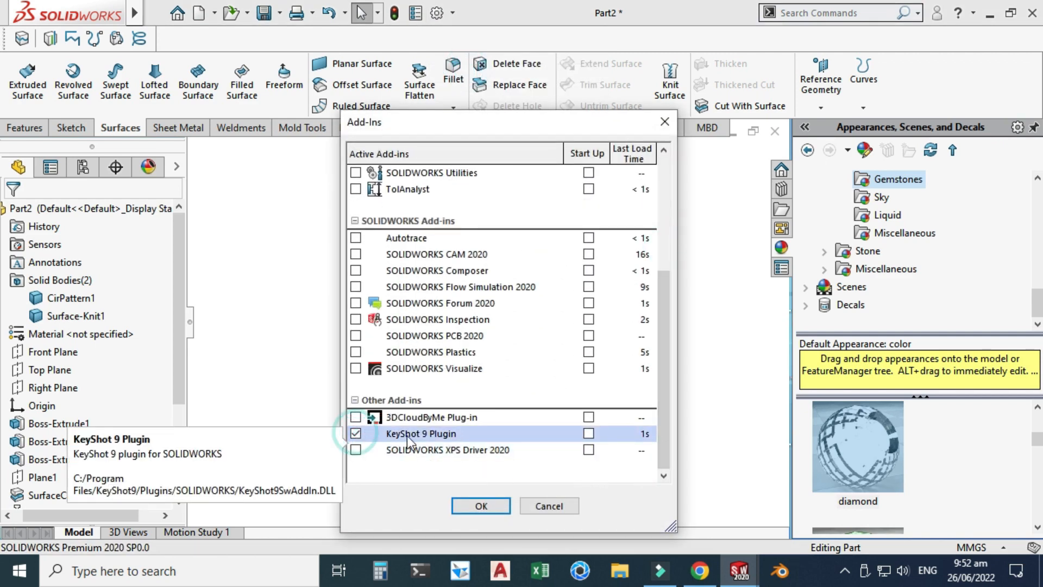
{"action": "left_click", "coordinate": [478, 505]}
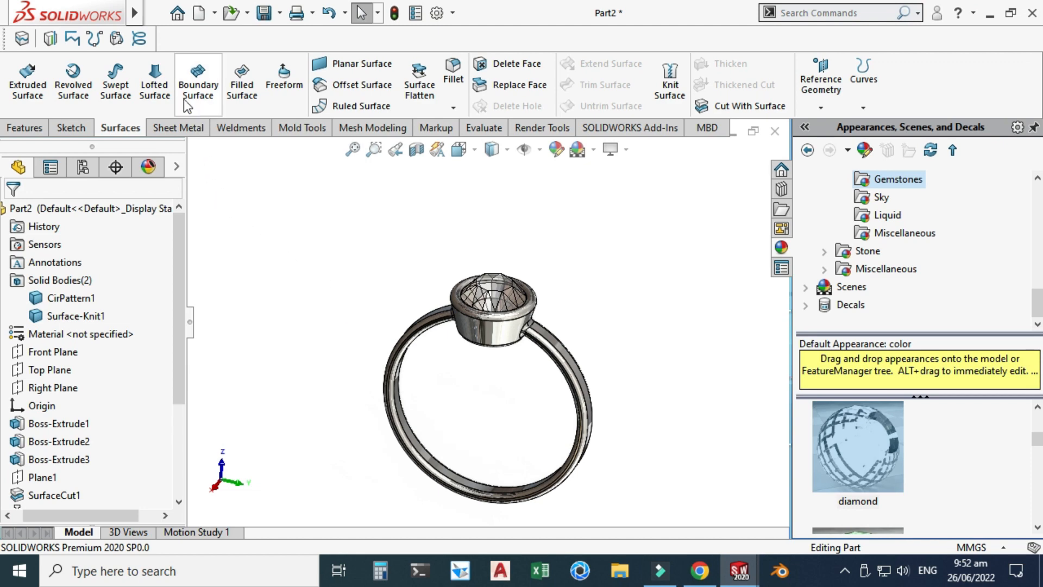
- Send the ring model to KeyShot 9 and dismiss its welcome window
{"action": "mouse_move", "coordinate": [140, 15]}
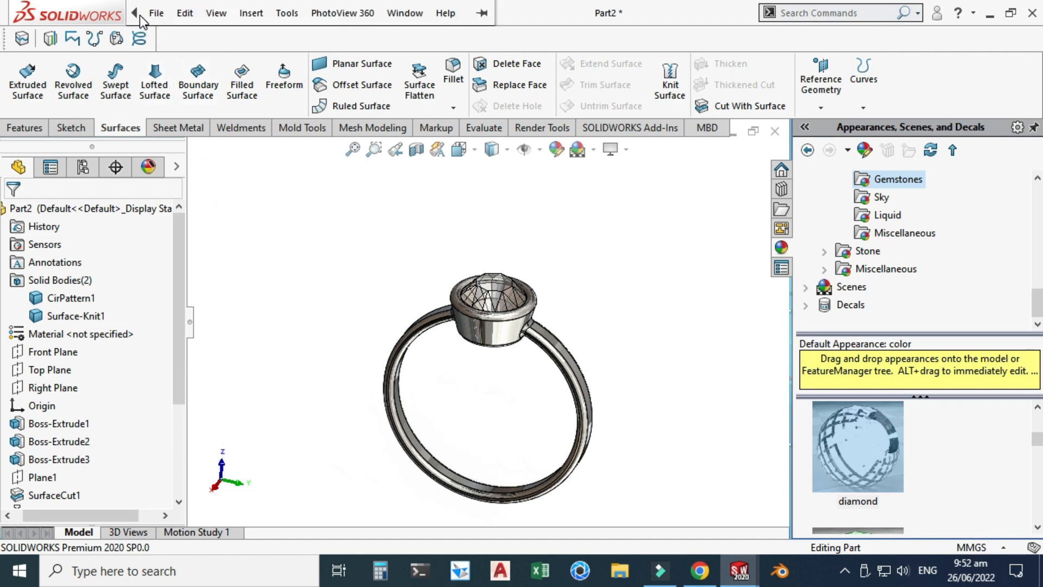
{"action": "left_click", "coordinate": [286, 12]}
{"action": "mouse_move", "coordinate": [314, 94]}
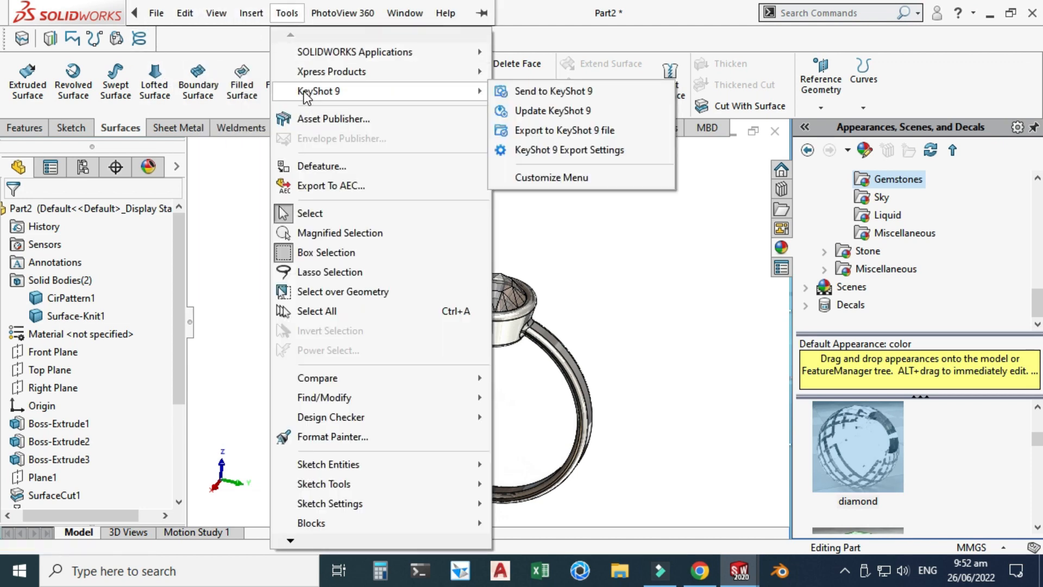
{"action": "left_click", "coordinate": [519, 91]}
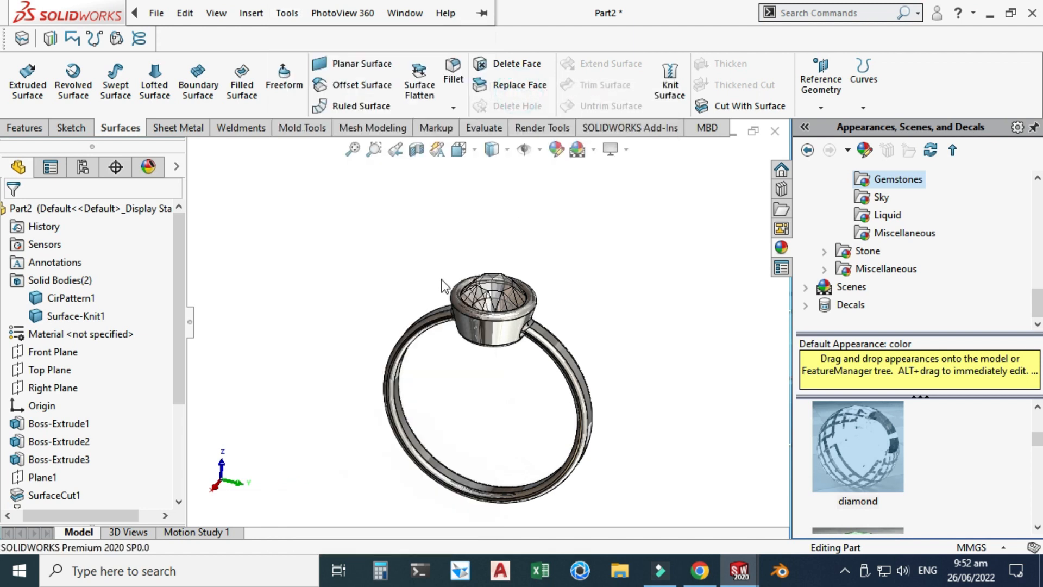
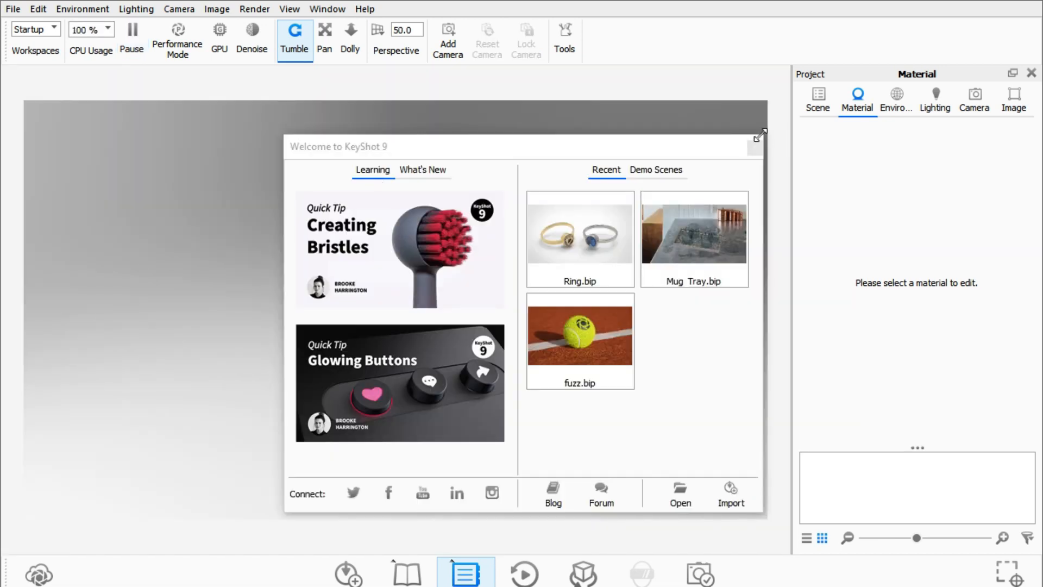
{"action": "left_click", "coordinate": [757, 142]}
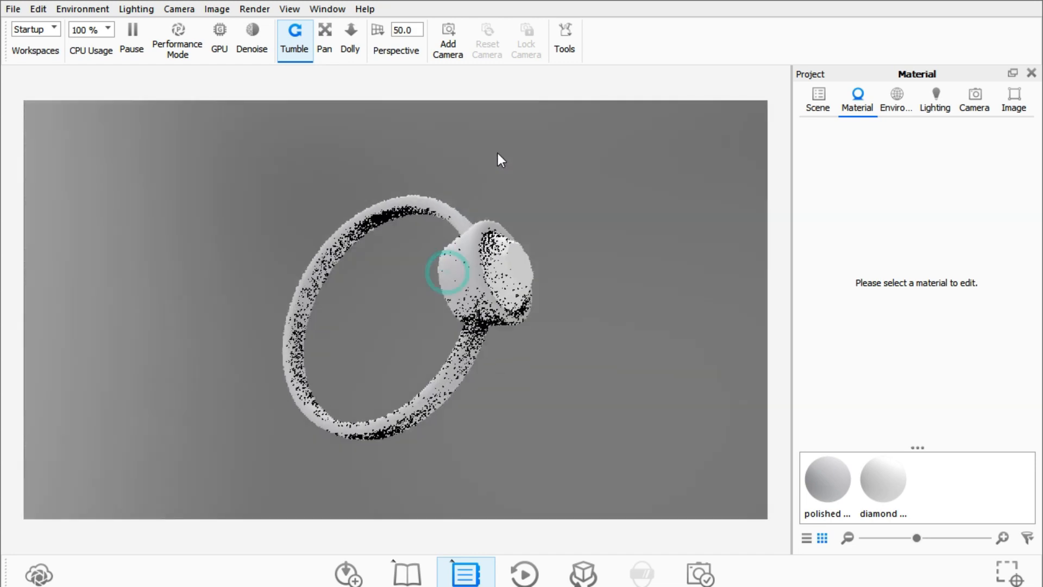
- Set the scene's environment background to Color
{"action": "mouse_move", "coordinate": [498, 153]}
{"action": "left_mouse_down"}
{"action": "mouse_move", "coordinate": [360, 154]}
{"action": "mouse_move", "coordinate": [507, 199]}
{"action": "mouse_move", "coordinate": [255, 330]}
{"action": "mouse_move", "coordinate": [423, 263]}
{"action": "mouse_move", "coordinate": [360, 265]}
{"action": "left_mouse_up"}
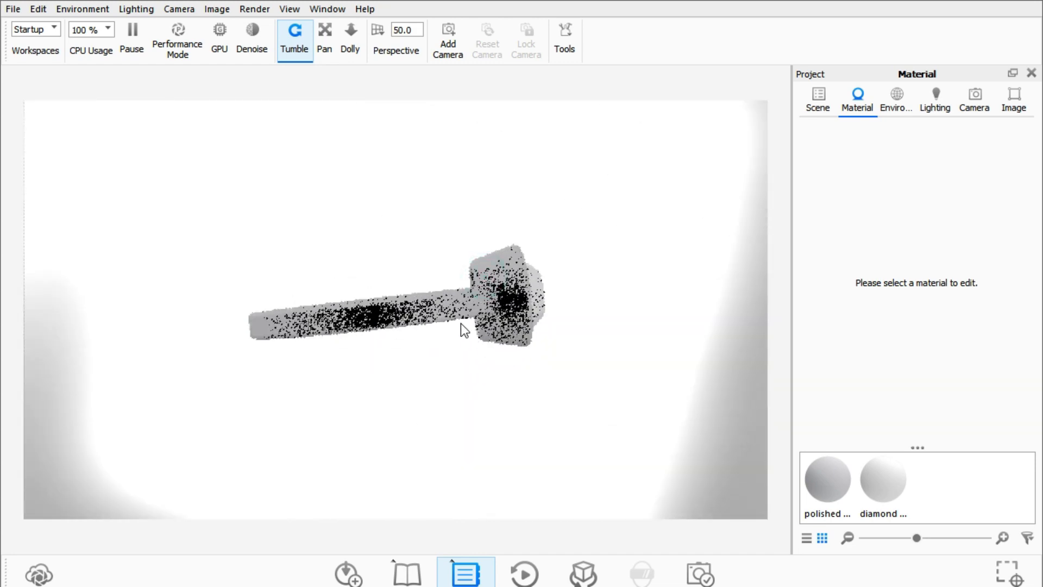
{"action": "left_click_drag", "start_coordinate": [408, 310], "coordinate": [456, 251]}
{"action": "left_click_drag", "start_coordinate": [420, 299], "coordinate": [416, 310]}
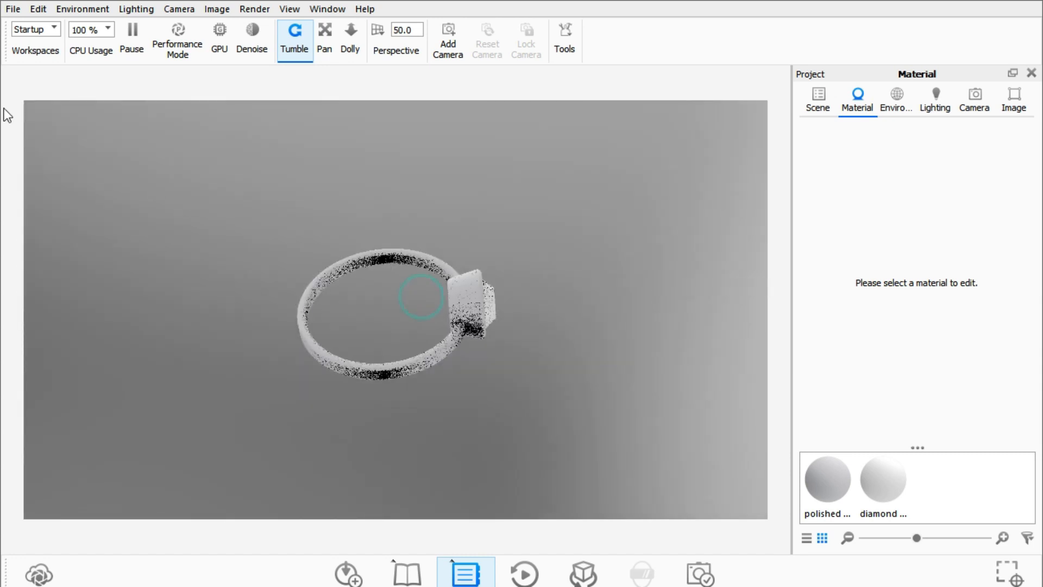
{"action": "left_click", "coordinate": [77, 9]}
{"action": "mouse_move", "coordinate": [135, 9]}
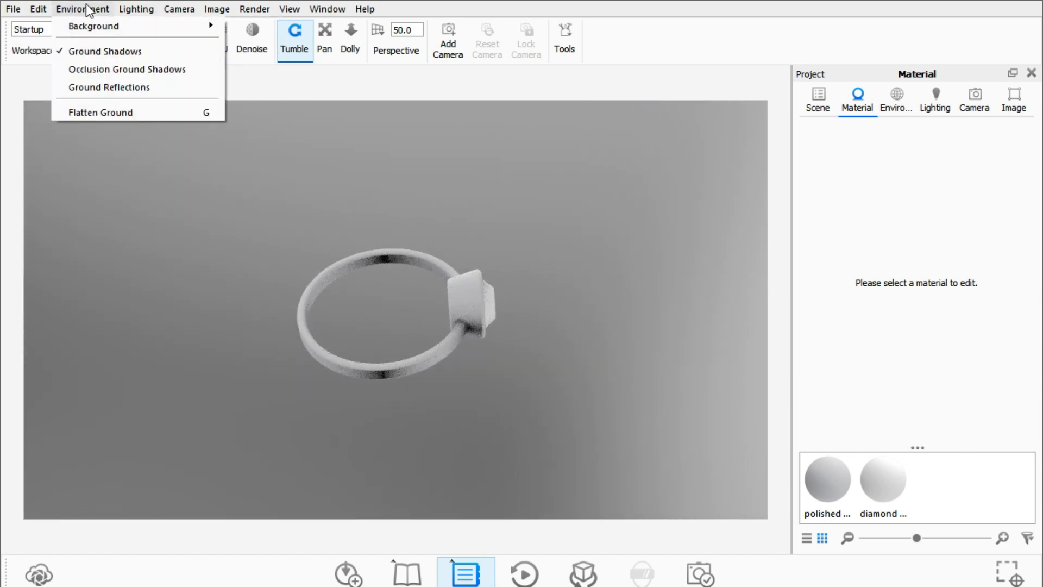
{"action": "mouse_move", "coordinate": [93, 27]}
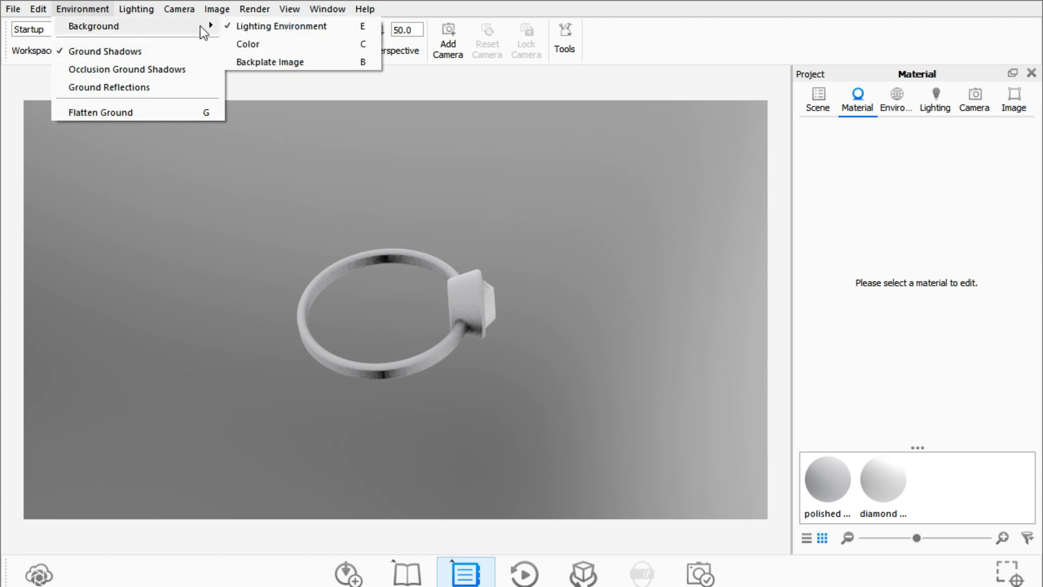
{"action": "left_click", "coordinate": [251, 41]}
- Move the whole ring model slightly upward, snap it to the ground and accept the placement
{"action": "left_click_drag", "start_coordinate": [412, 211], "coordinate": [410, 289]}
{"action": "right_click", "coordinate": [413, 255]}
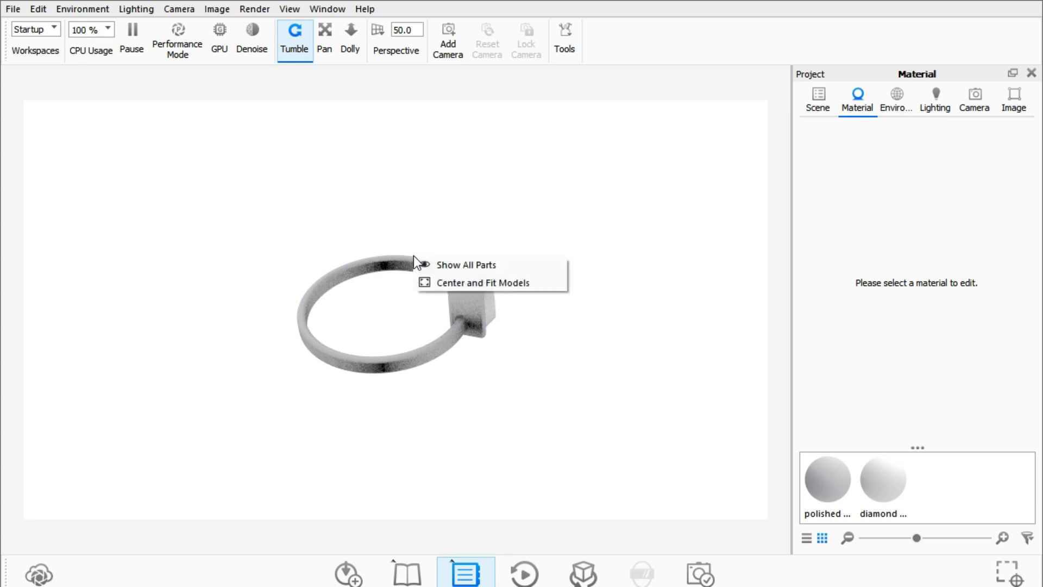
{"action": "key", "text": "Escape"}
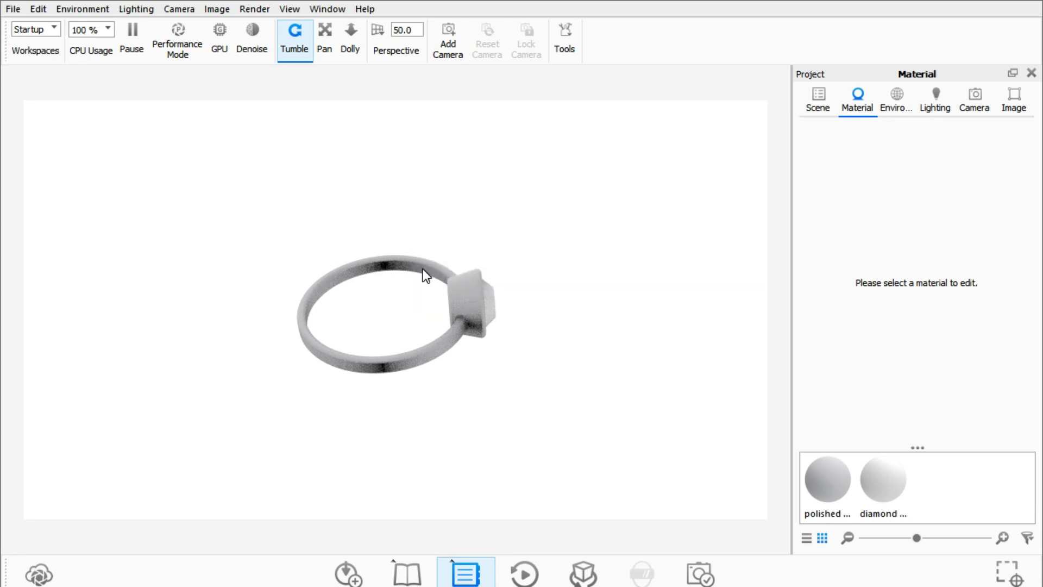
{"action": "right_click", "coordinate": [426, 276]}
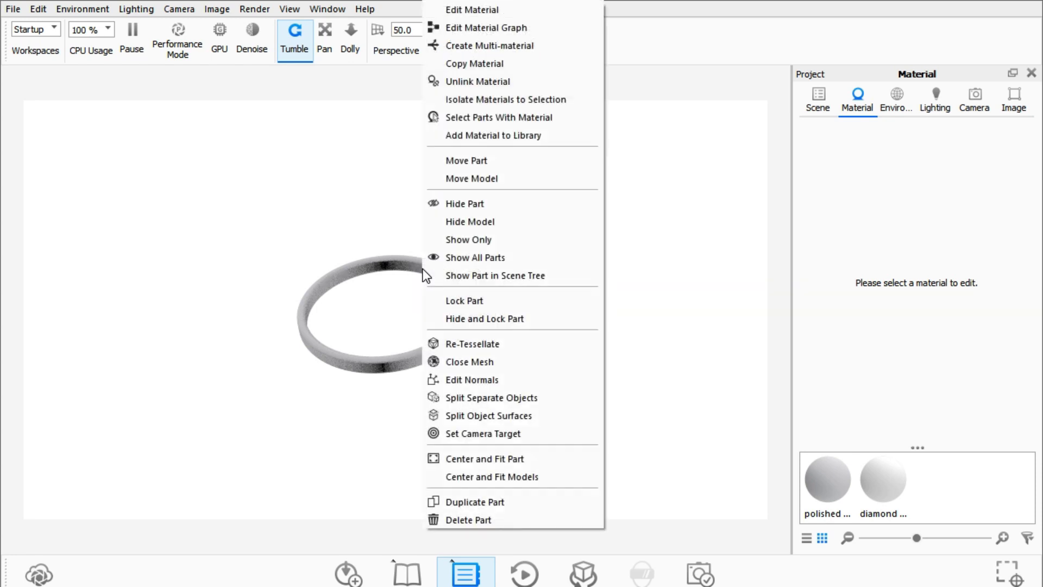
{"action": "left_click", "coordinate": [480, 178]}
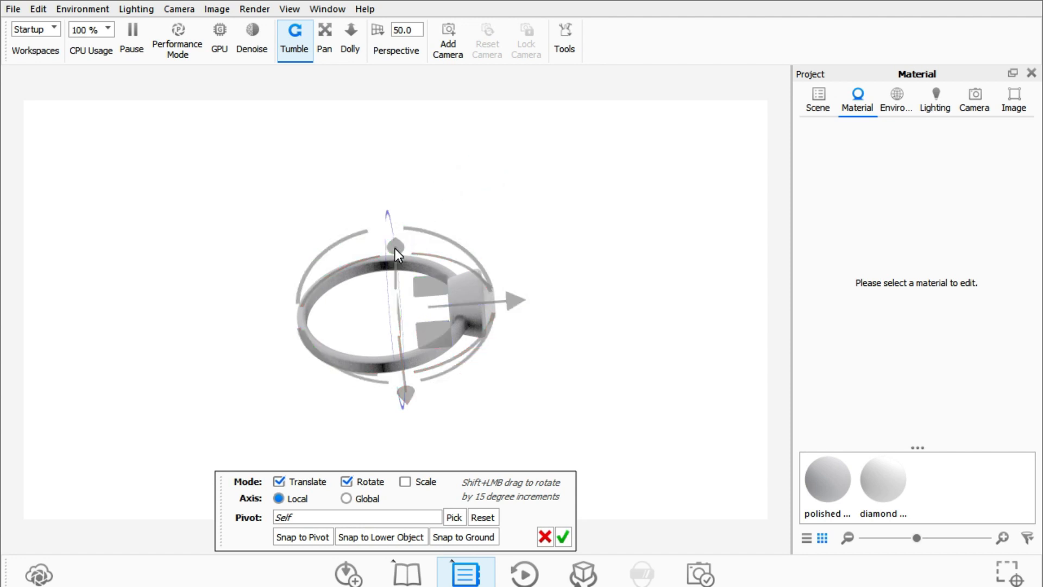
{"action": "left_click_drag", "start_coordinate": [395, 249], "coordinate": [398, 216]}
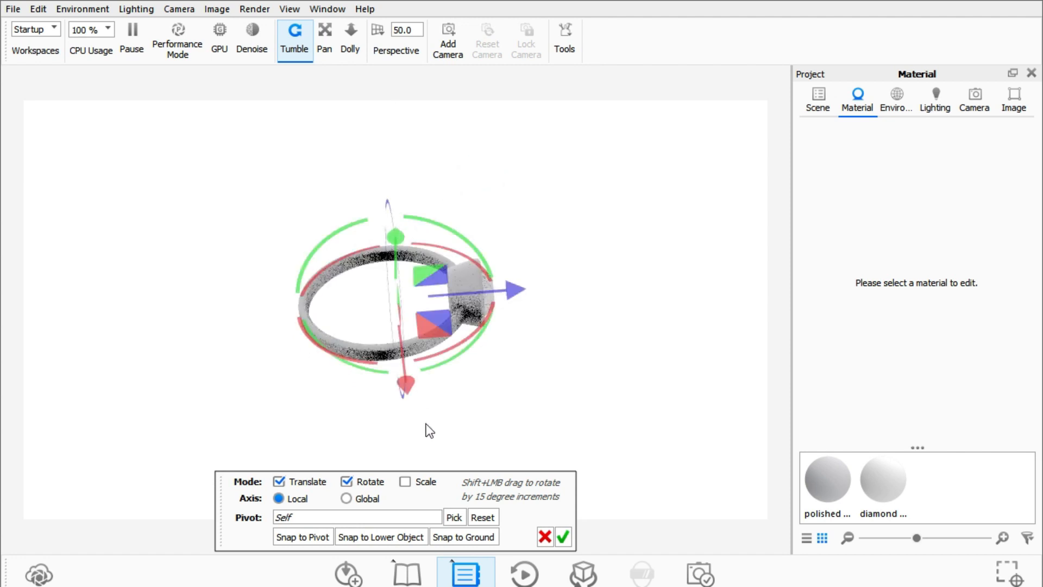
{"action": "left_click", "coordinate": [452, 537]}
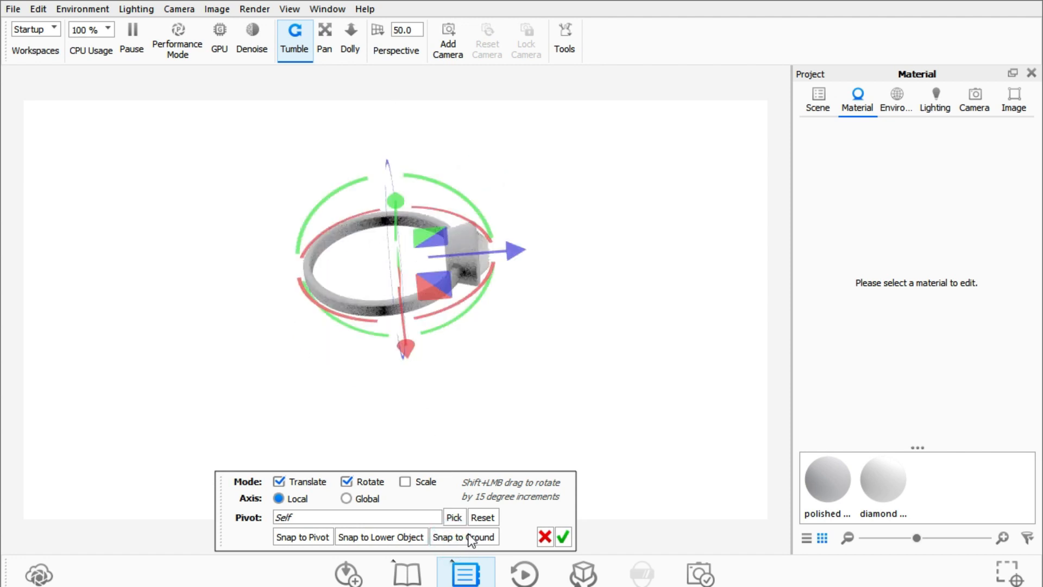
{"action": "left_click", "coordinate": [562, 535]}
- Rotate the whole ring model to lie on its side with a slight tilt, snapping it to the ground, and accept the placement
{"action": "left_click_drag", "start_coordinate": [421, 356], "coordinate": [487, 216]}
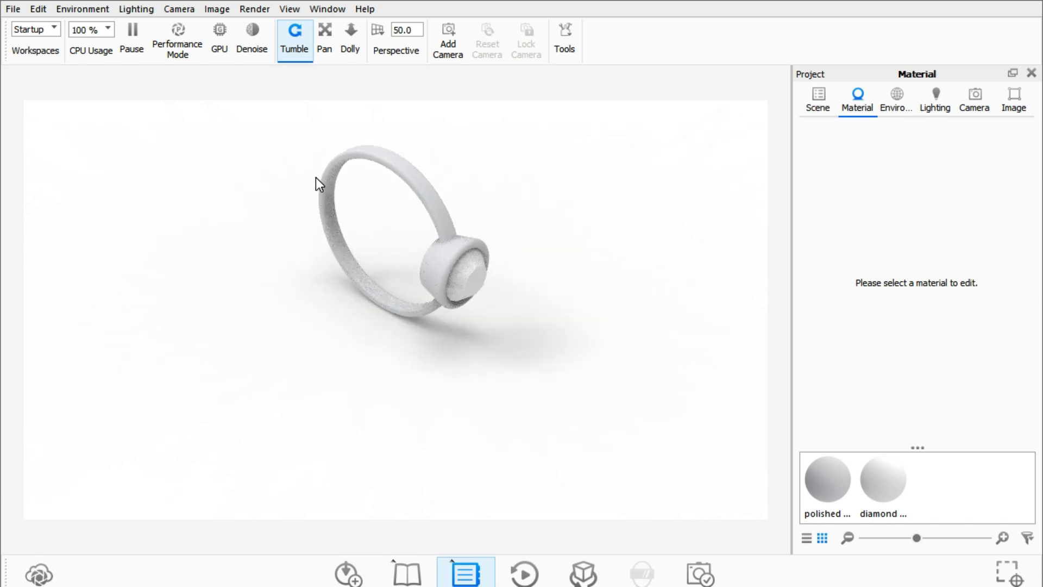
{"action": "right_click", "coordinate": [412, 172]}
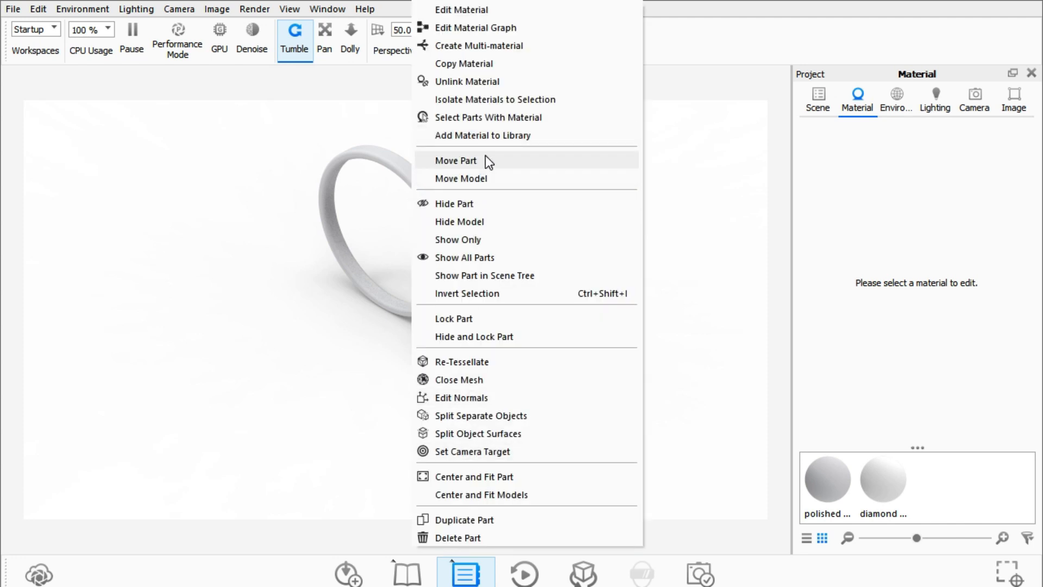
{"action": "left_click", "coordinate": [480, 178]}
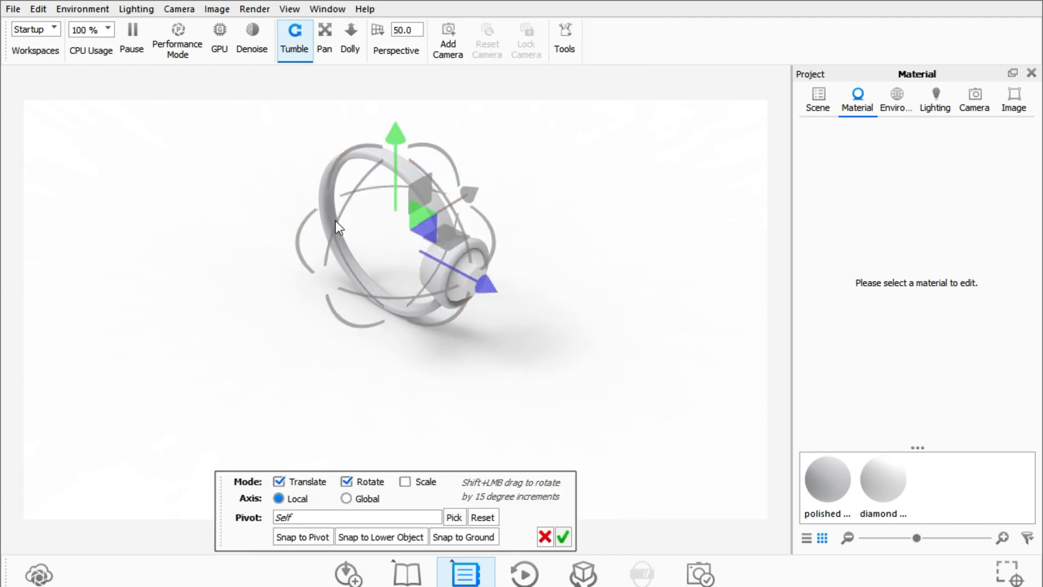
{"action": "left_click_drag", "start_coordinate": [335, 222], "coordinate": [406, 179]}
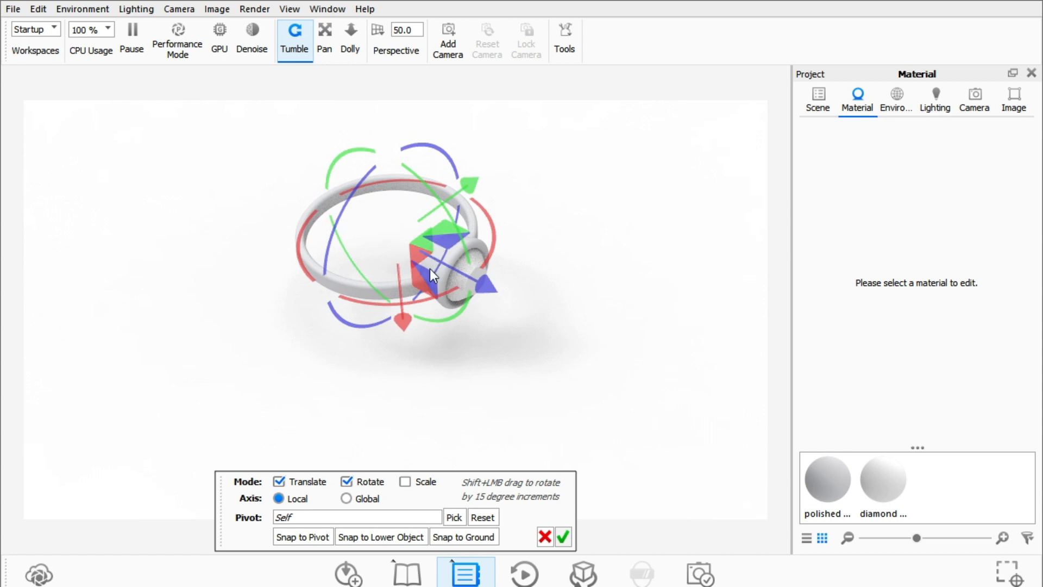
{"action": "left_click_drag", "start_coordinate": [429, 269], "coordinate": [439, 324]}
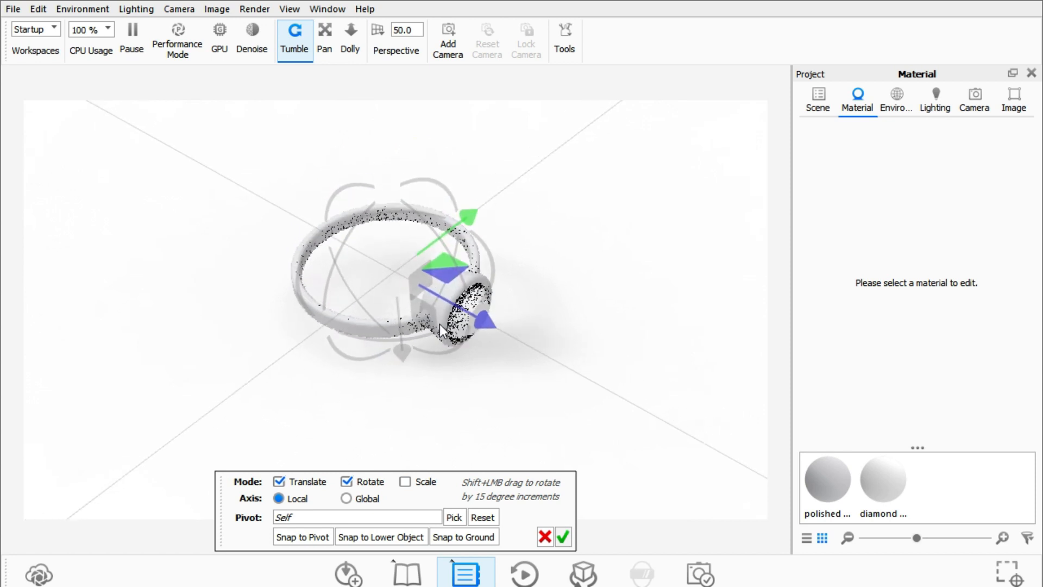
{"action": "left_click", "coordinate": [457, 541]}
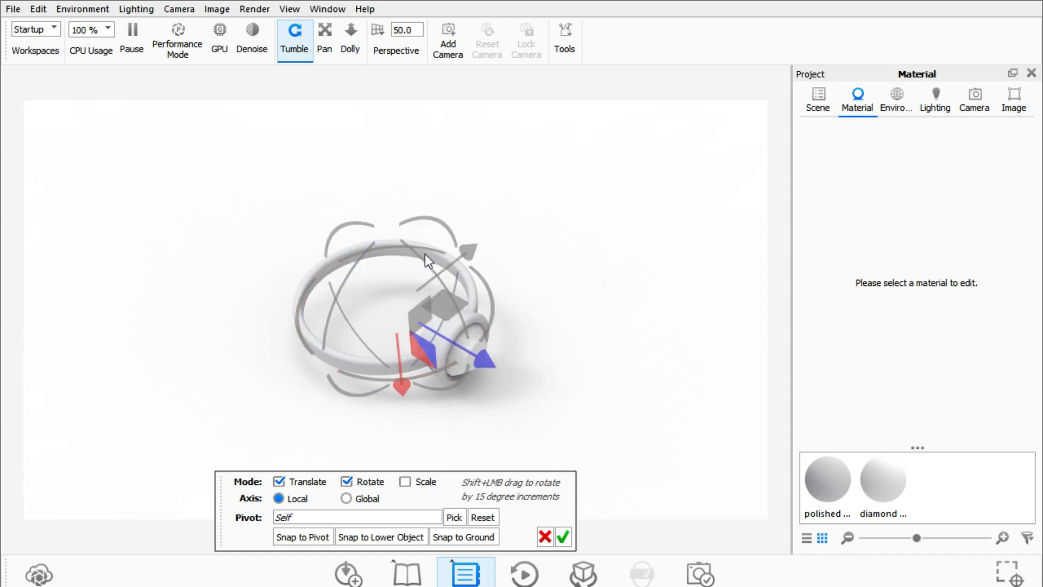
{"action": "left_click_drag", "start_coordinate": [407, 250], "coordinate": [478, 386]}
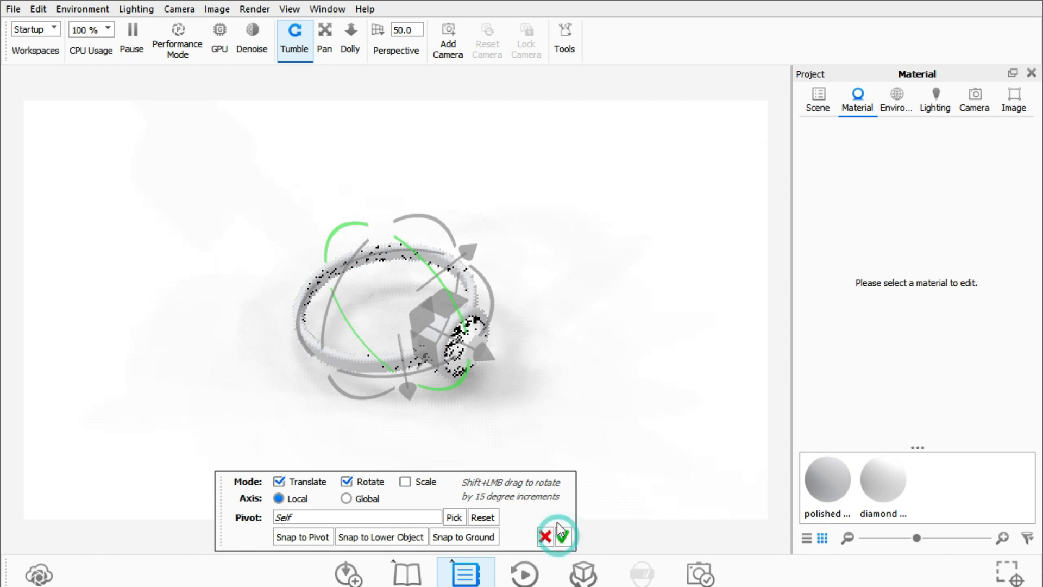
{"action": "left_click", "coordinate": [563, 536]}
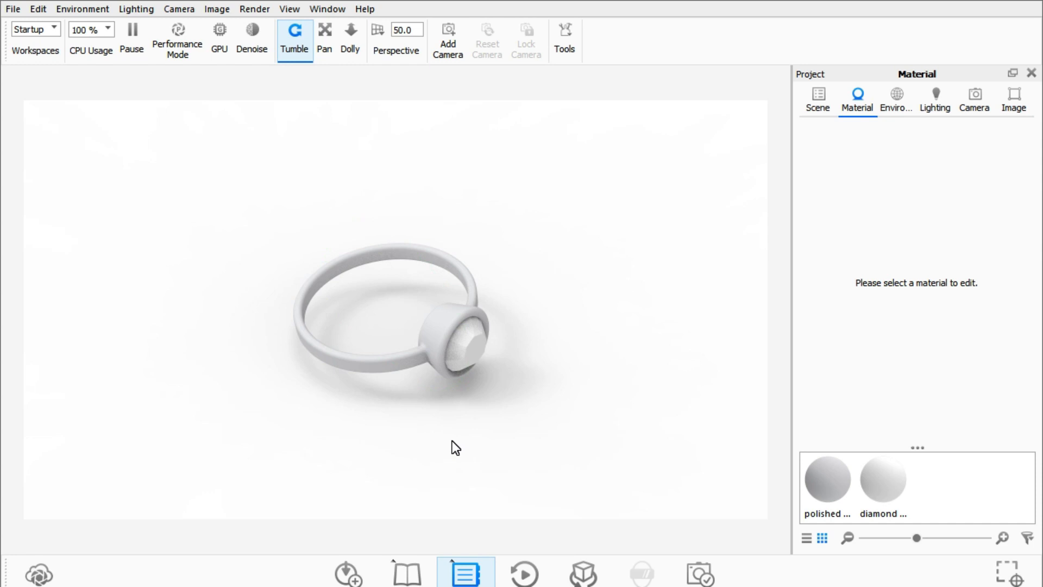
- Apply the Gem Stone Sapphire material from the Gem Stones library category to the ring's stone
{"action": "left_click", "coordinate": [406, 573]}
{"action": "left_click", "coordinate": [23, 97]}
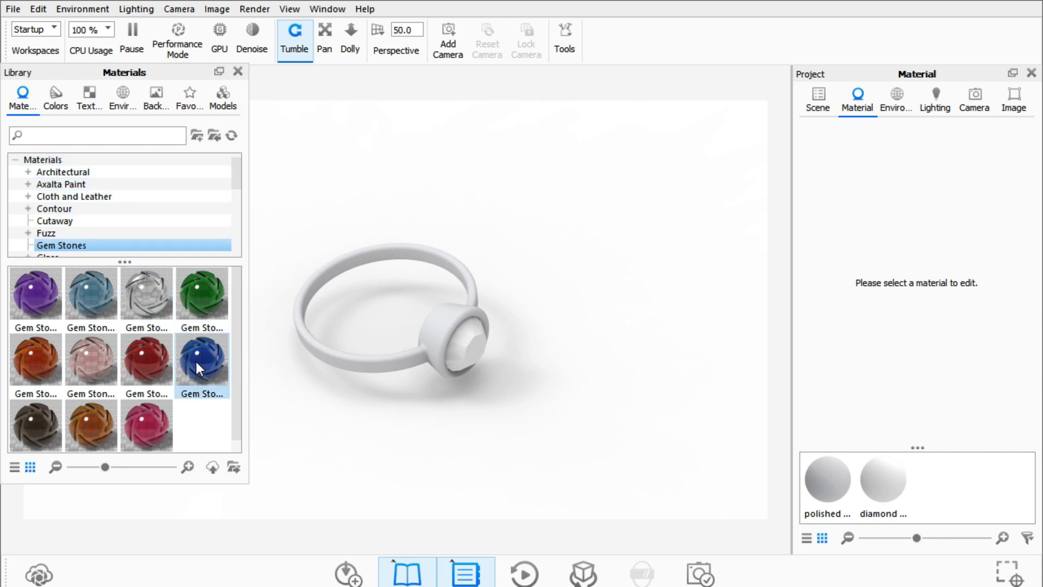
{"action": "mouse_move", "coordinate": [197, 362]}
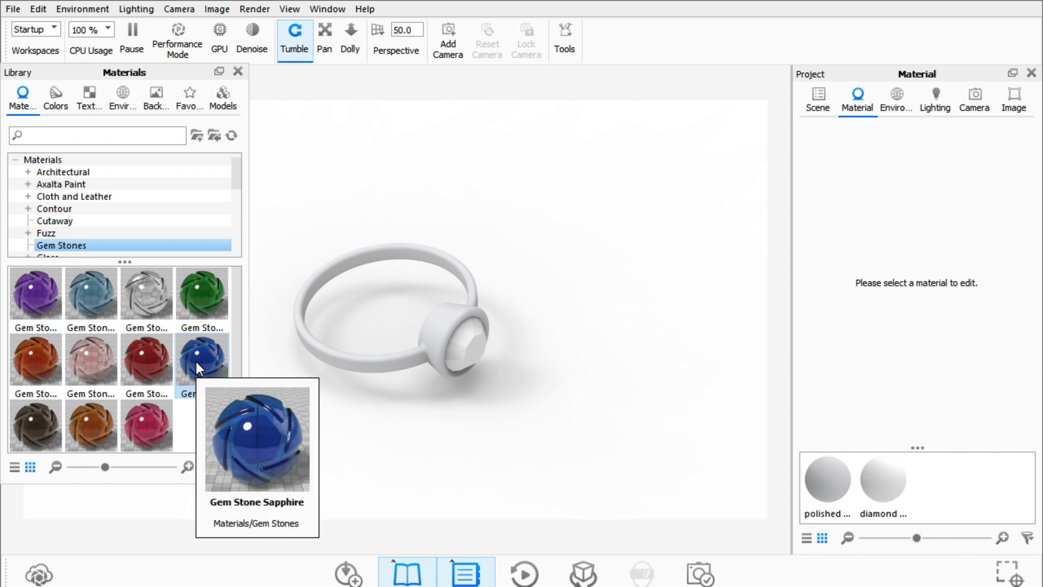
{"action": "left_click_drag", "start_coordinate": [197, 362], "coordinate": [468, 351]}
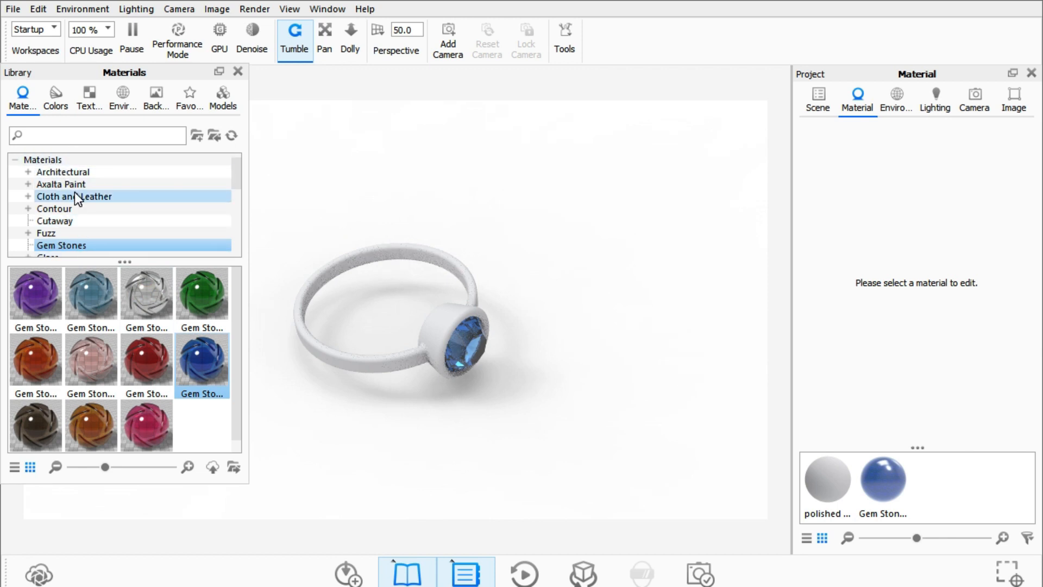
- Apply a shiny Platinum material from the library's precious metals to the ring's band and bezel, and close the library
{"action": "scroll", "coordinate": [66, 204], "scroll_direction": "down", "scroll_amount": 2}
{"action": "left_click", "coordinate": [64, 232]}
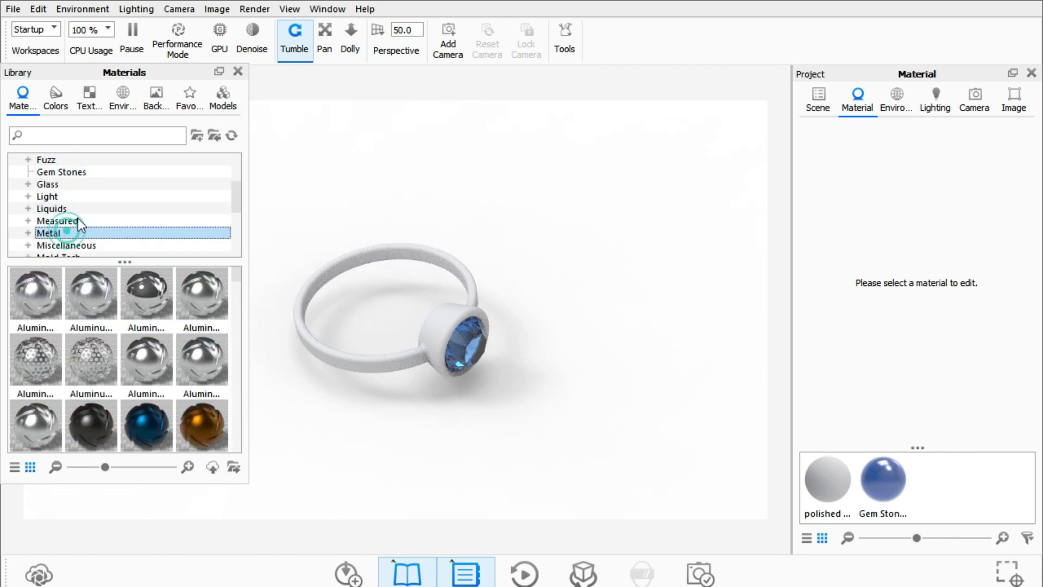
{"action": "left_click", "coordinate": [28, 233]}
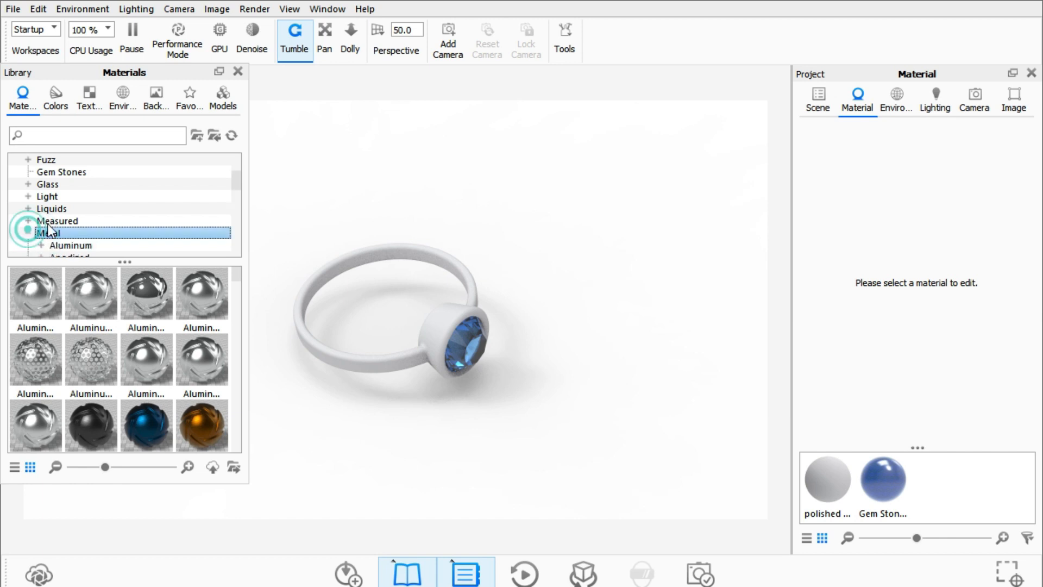
{"action": "scroll", "coordinate": [98, 205], "scroll_direction": "down", "scroll_amount": 2}
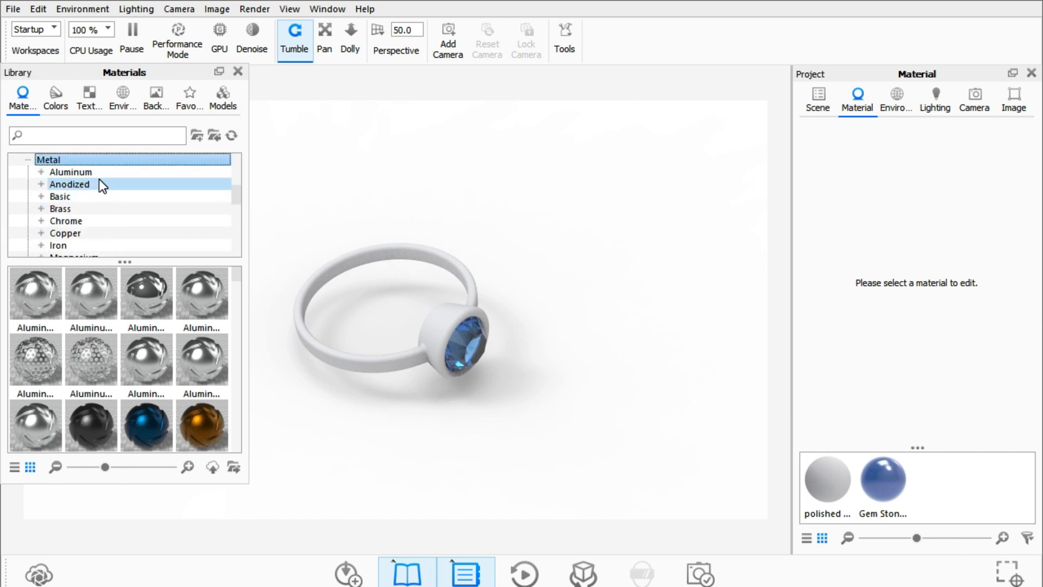
{"action": "scroll", "coordinate": [98, 184], "scroll_direction": "down", "scroll_amount": 2}
{"action": "scroll", "coordinate": [88, 227], "scroll_direction": "down", "scroll_amount": 1}
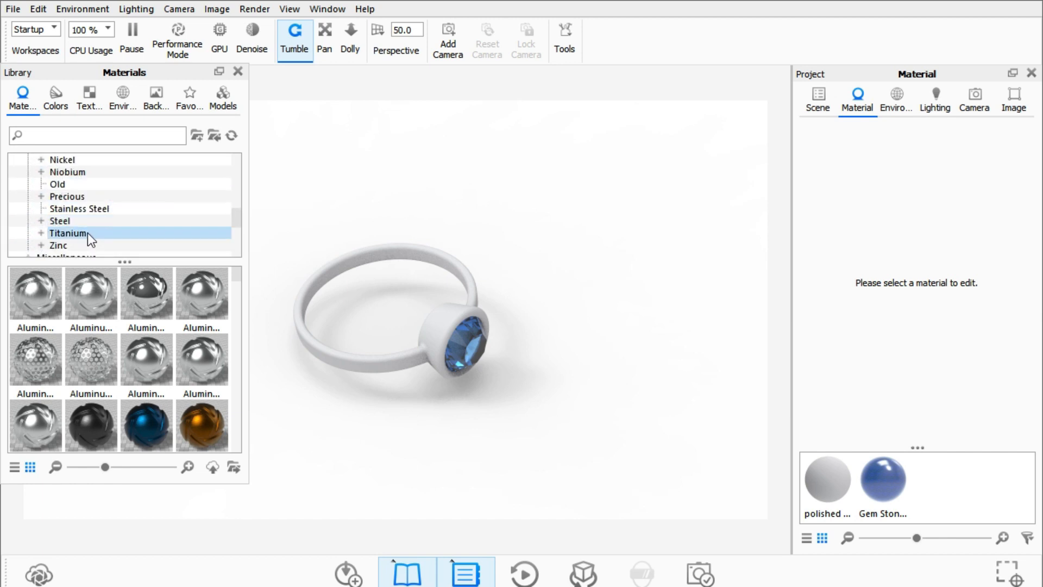
{"action": "scroll", "coordinate": [100, 204], "scroll_direction": "down", "scroll_amount": 1}
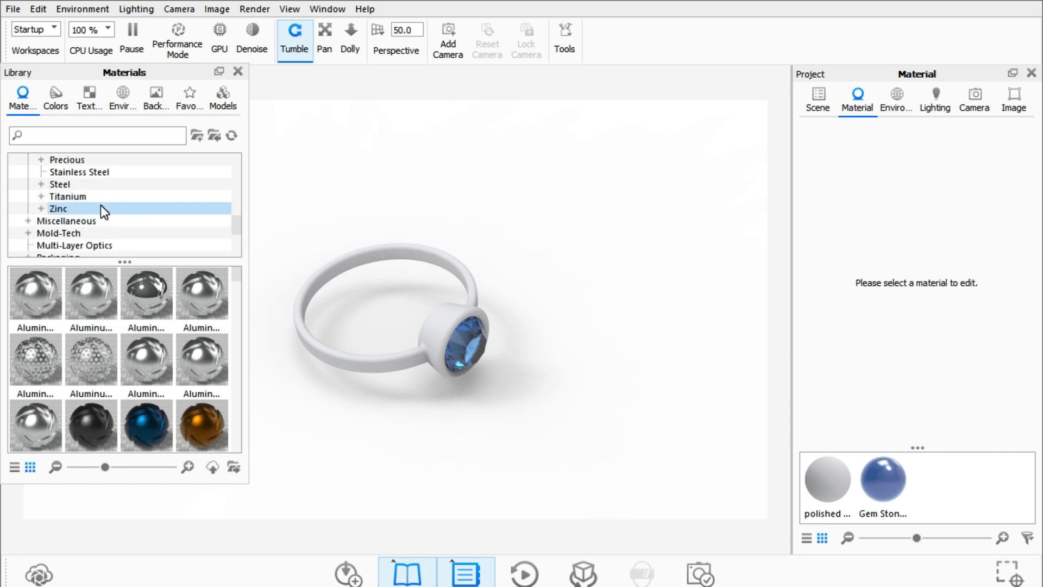
{"action": "scroll", "coordinate": [100, 204], "scroll_direction": "up", "scroll_amount": 1}
{"action": "left_click", "coordinate": [99, 197]}
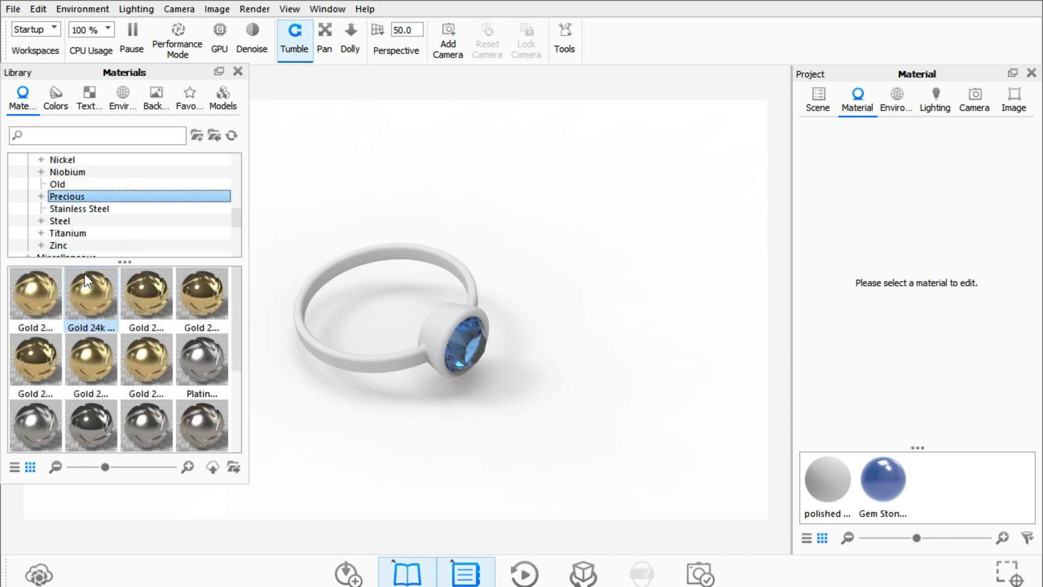
{"action": "left_click", "coordinate": [42, 197]}
{"action": "left_click", "coordinate": [82, 220]}
{"action": "left_click", "coordinate": [84, 288]}
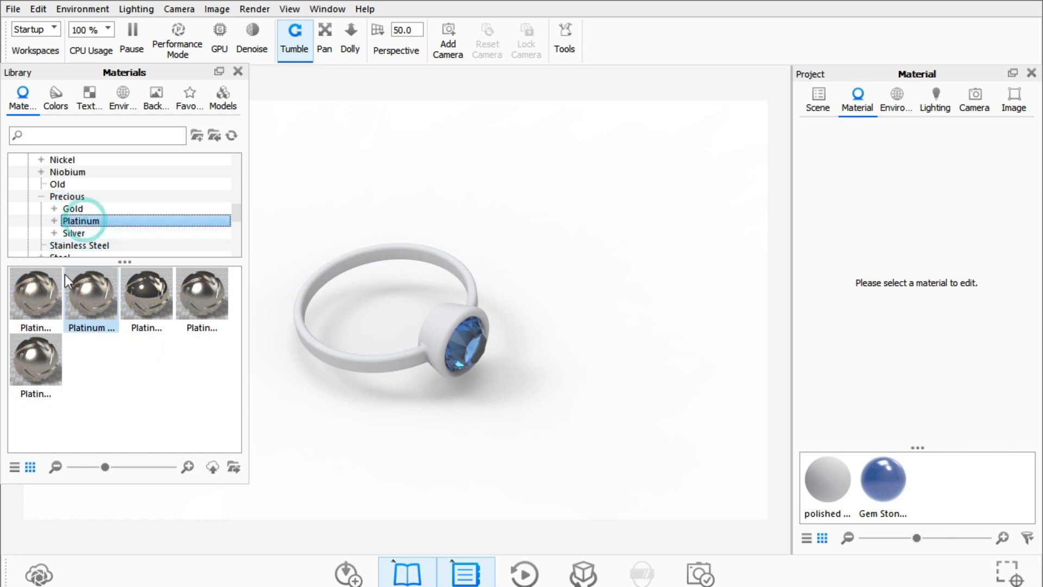
{"action": "left_click_drag", "start_coordinate": [132, 293], "coordinate": [330, 360]}
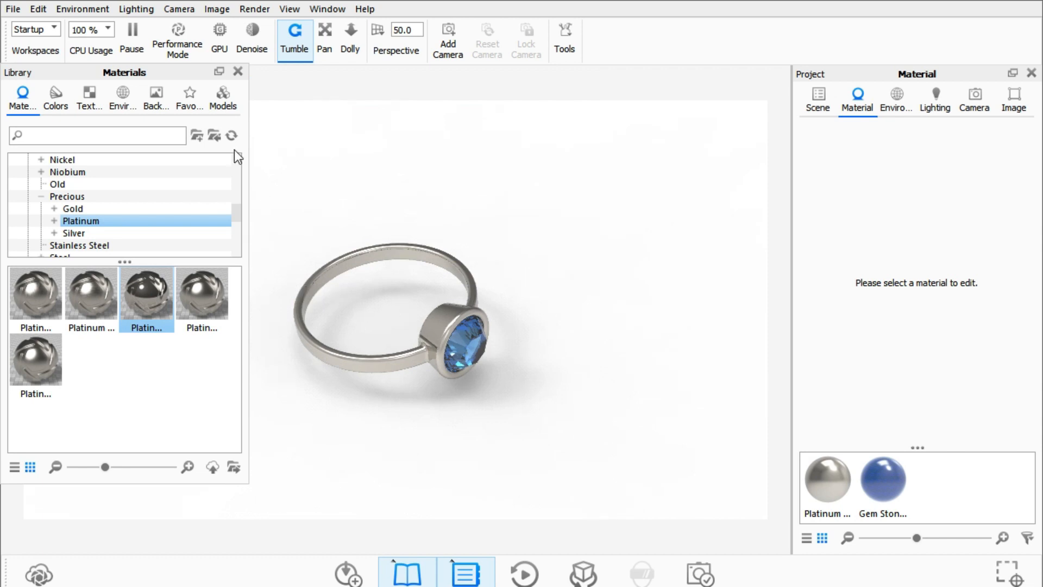
{"action": "left_click", "coordinate": [238, 72]}
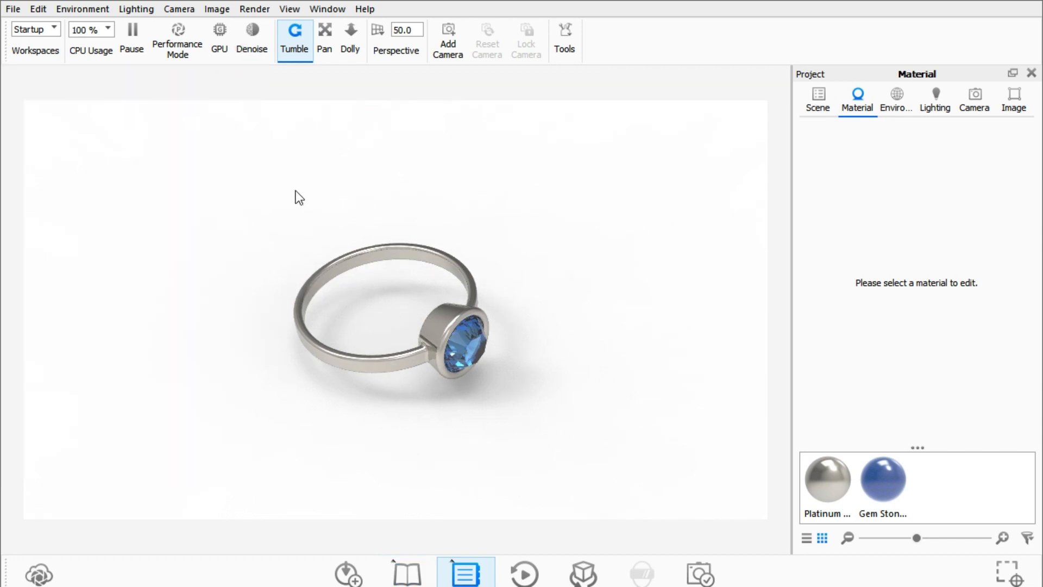
- Duplicate the whole ring model and move the copy to the right of the original so both rings lie side by side
{"action": "left_click", "coordinate": [324, 38]}
{"action": "left_click_drag", "start_coordinate": [373, 242], "coordinate": [73, 246]}
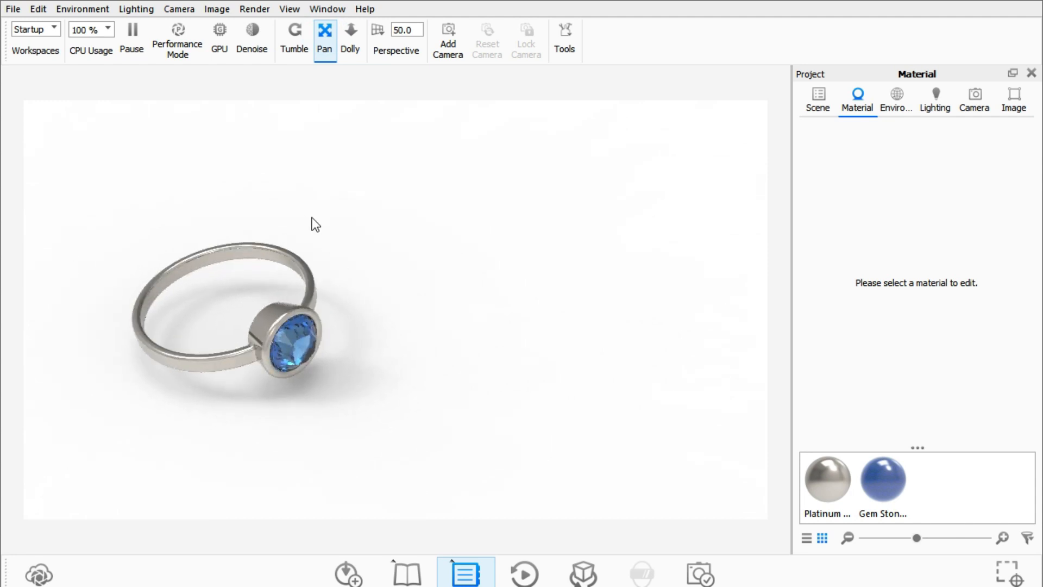
{"action": "left_click", "coordinate": [817, 107]}
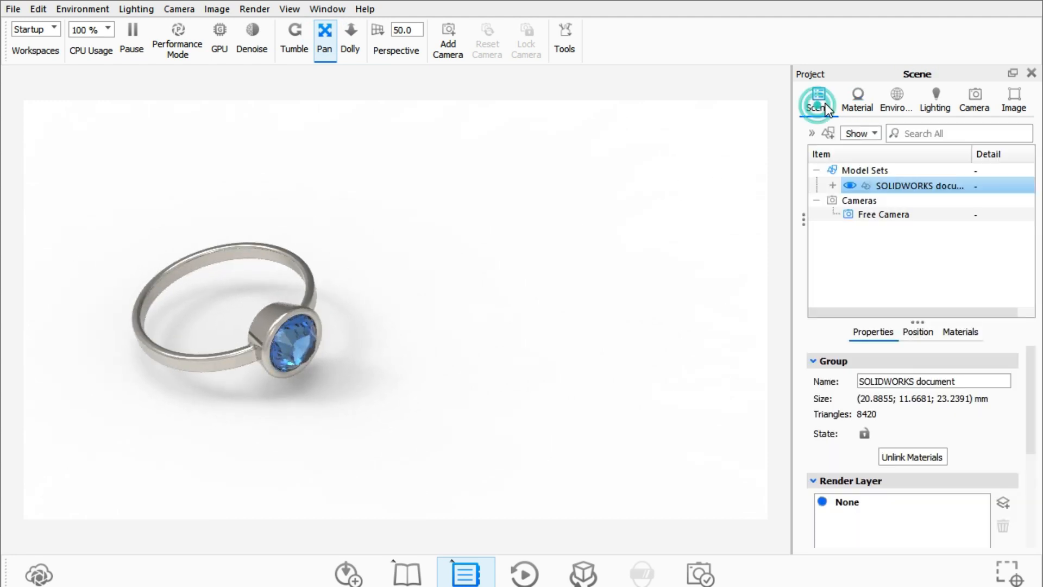
{"action": "right_click", "coordinate": [882, 185]}
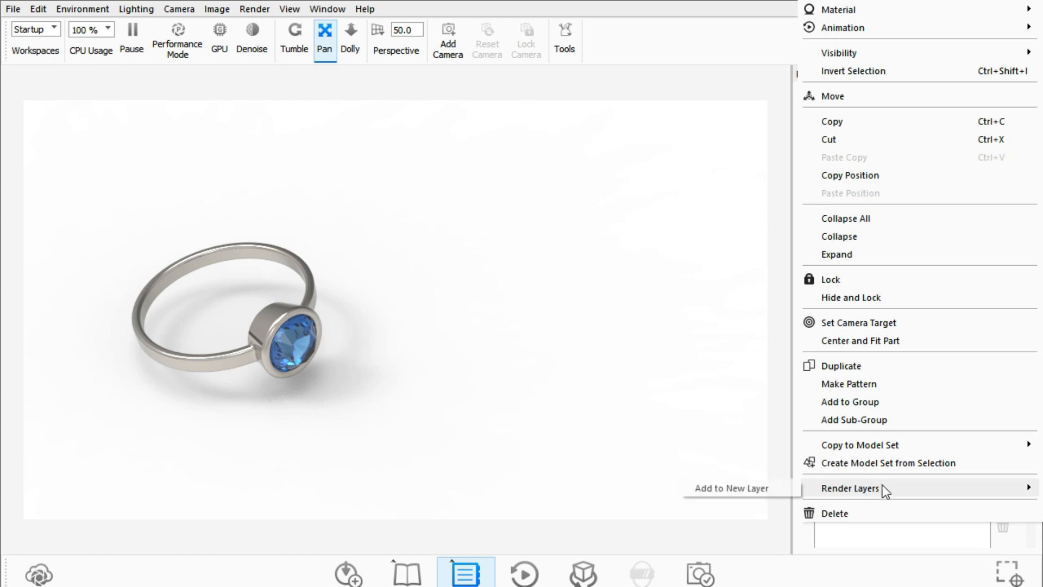
{"action": "left_click", "coordinate": [887, 364]}
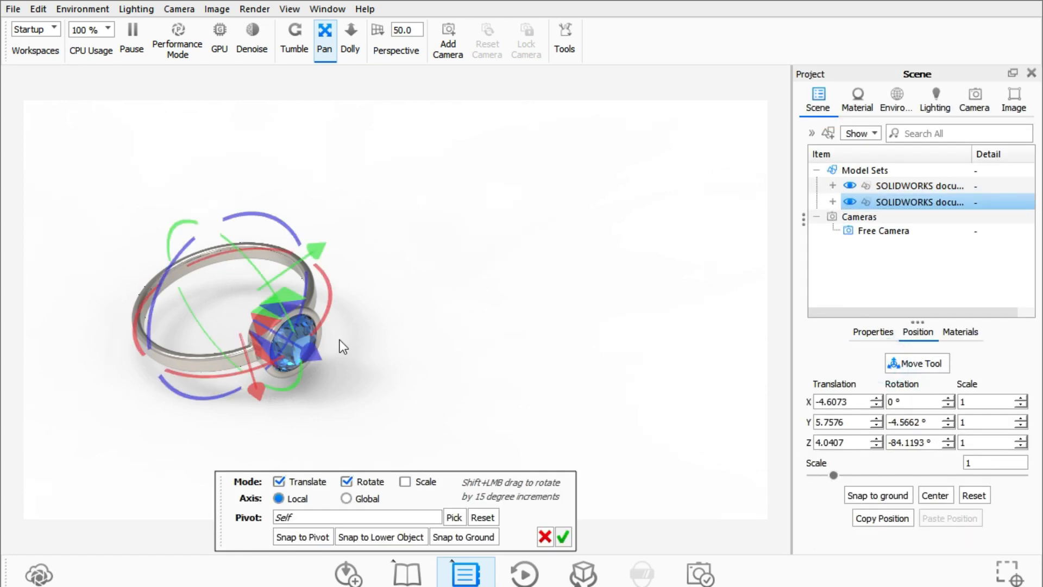
{"action": "left_click_drag", "start_coordinate": [311, 248], "coordinate": [657, 372]}
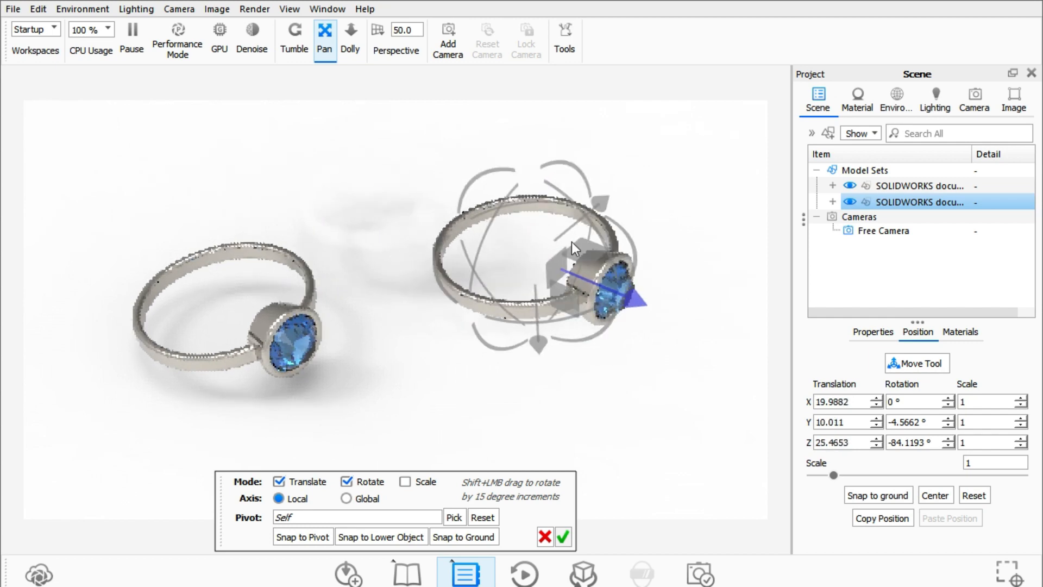
{"action": "left_click_drag", "start_coordinate": [601, 205], "coordinate": [569, 251]}
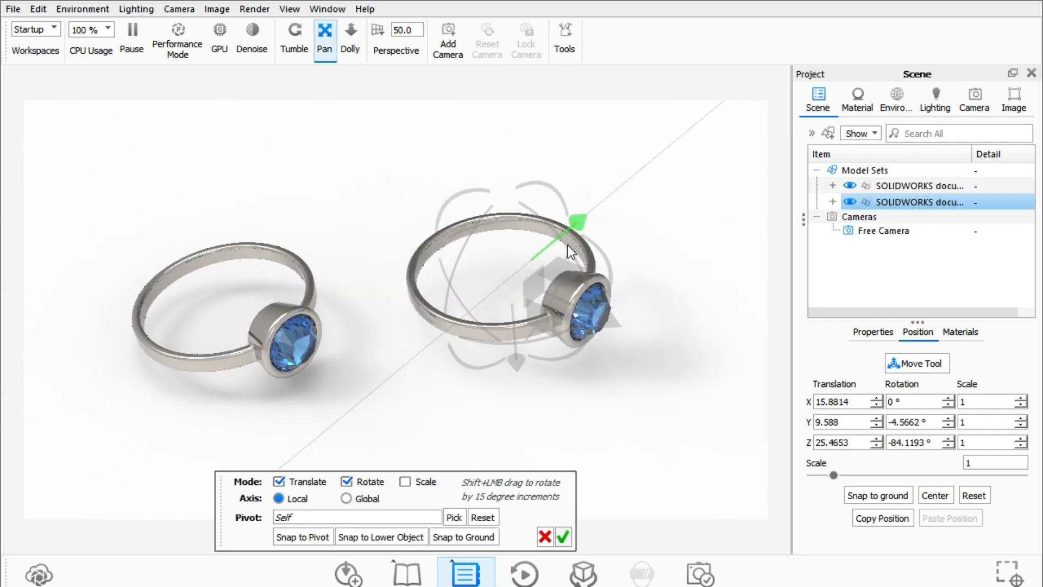
- Rotate the duplicate ring to about X 80°, Y -4°, Z -84°, align it beside the original, and accept the placement
{"action": "mouse_move", "coordinate": [563, 356]}
{"action": "left_mouse_down"}
{"action": "mouse_move", "coordinate": [553, 356]}
{"action": "mouse_move", "coordinate": [559, 347]}
{"action": "left_mouse_up"}
{"action": "mouse_move", "coordinate": [471, 337]}
{"action": "middle_mouse_down"}
{"action": "mouse_move", "coordinate": [428, 338]}
{"action": "mouse_move", "coordinate": [457, 343]}
{"action": "middle_mouse_up"}
{"action": "left_click_drag", "start_coordinate": [522, 343], "coordinate": [402, 344]}
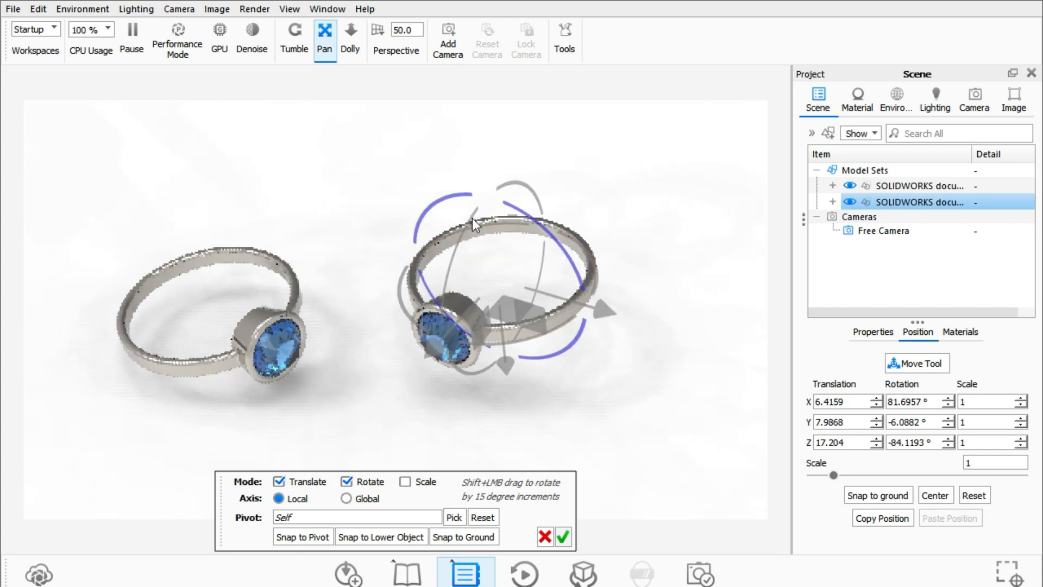
{"action": "left_click_drag", "start_coordinate": [532, 216], "coordinate": [530, 225]}
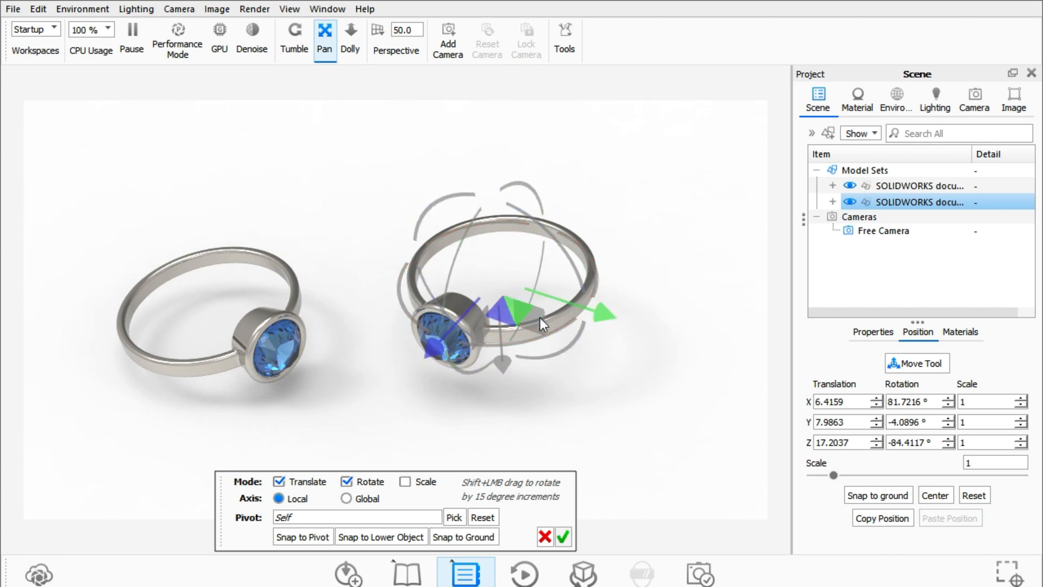
{"action": "left_click_drag", "start_coordinate": [540, 318], "coordinate": [530, 350]}
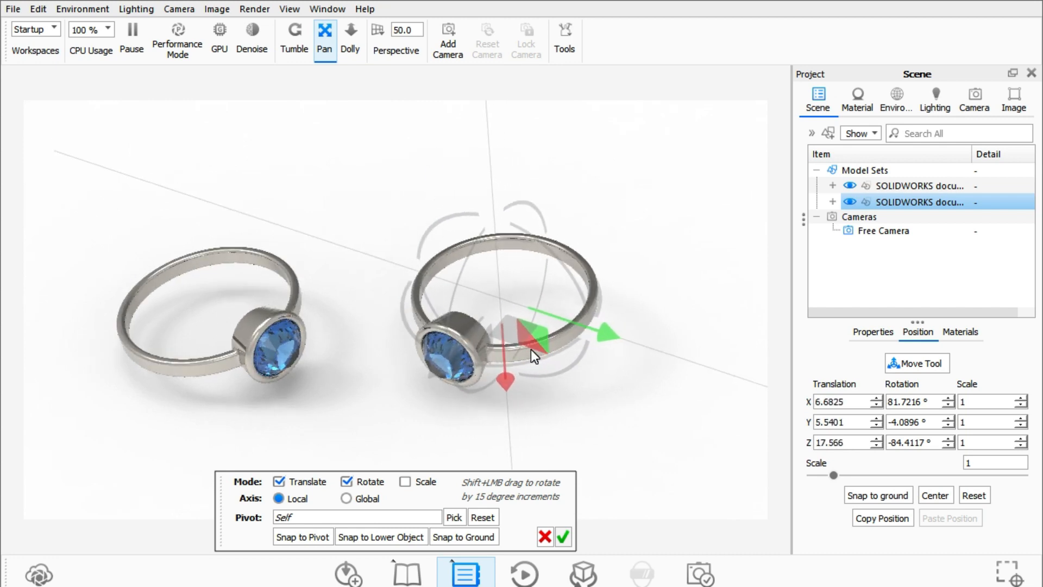
{"action": "mouse_move", "coordinate": [578, 265]}
{"action": "left_mouse_down"}
{"action": "mouse_move", "coordinate": [570, 272]}
{"action": "mouse_move", "coordinate": [593, 278]}
{"action": "left_mouse_up"}
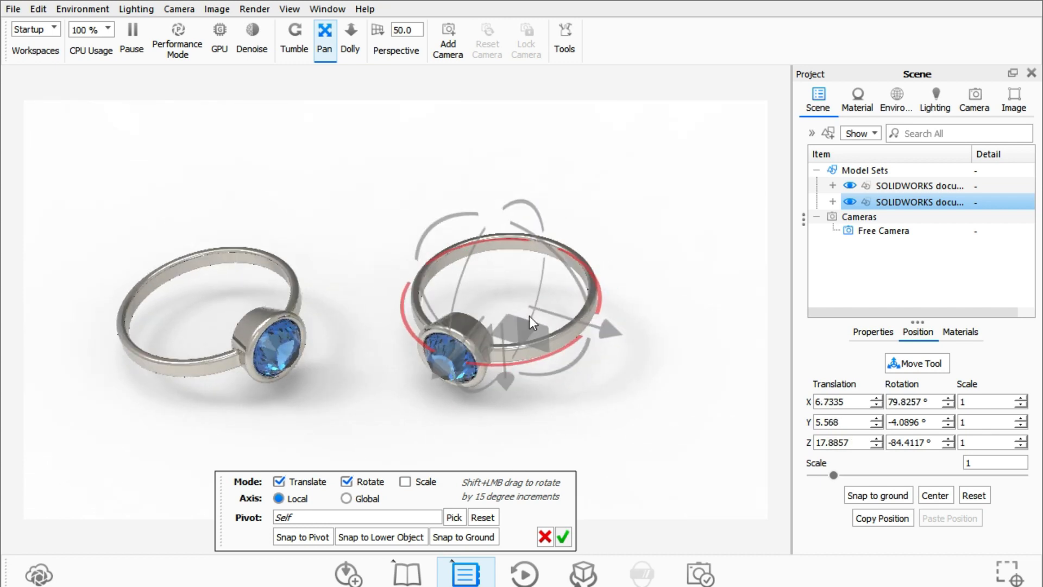
{"action": "left_click_drag", "start_coordinate": [525, 351], "coordinate": [498, 333]}
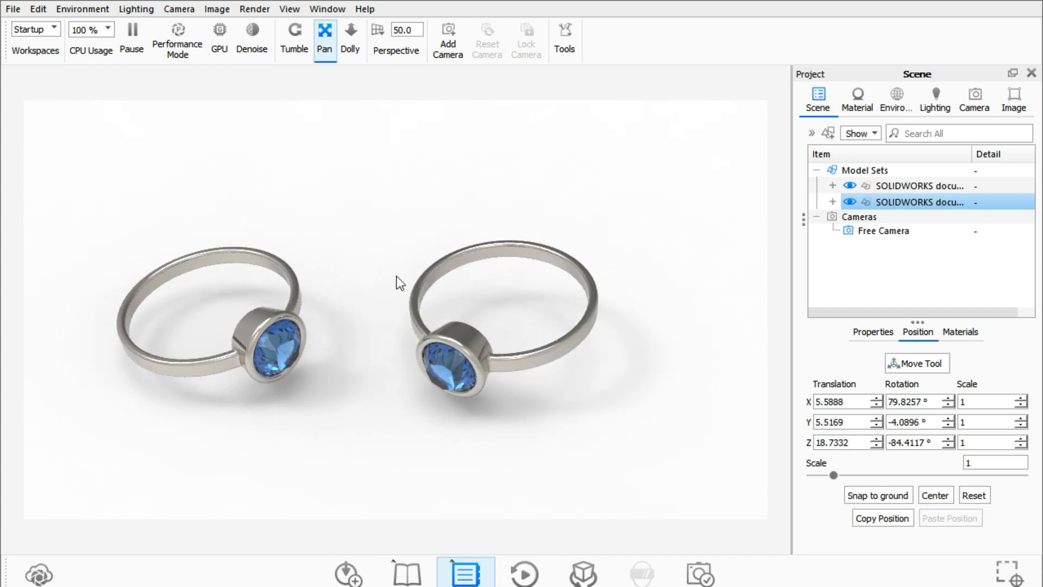
- Apply the Gold 24k Polished material to the band and bezel of the duplicate ring
{"action": "left_click", "coordinate": [407, 573]}
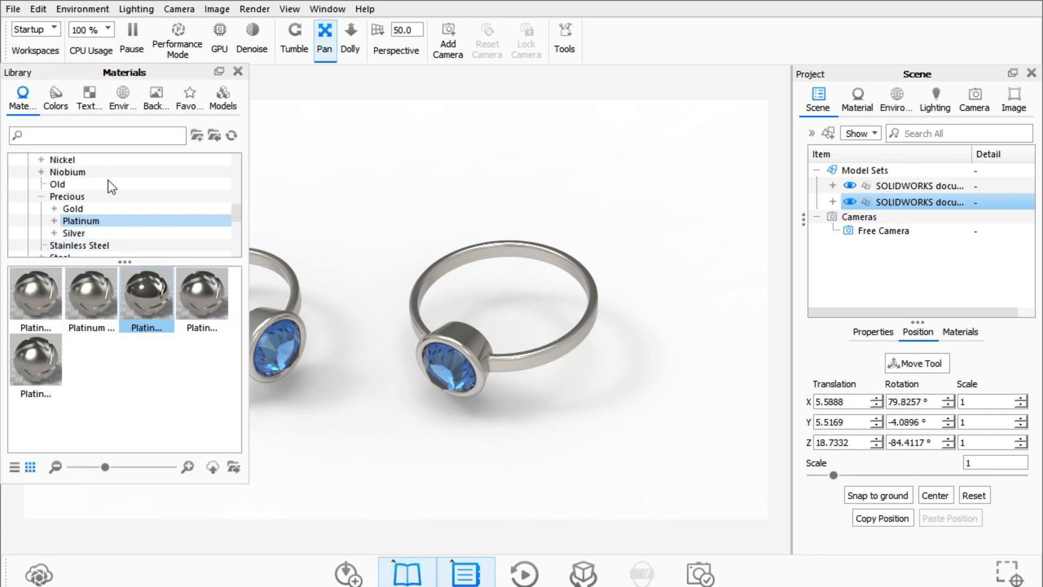
{"action": "left_click", "coordinate": [102, 208]}
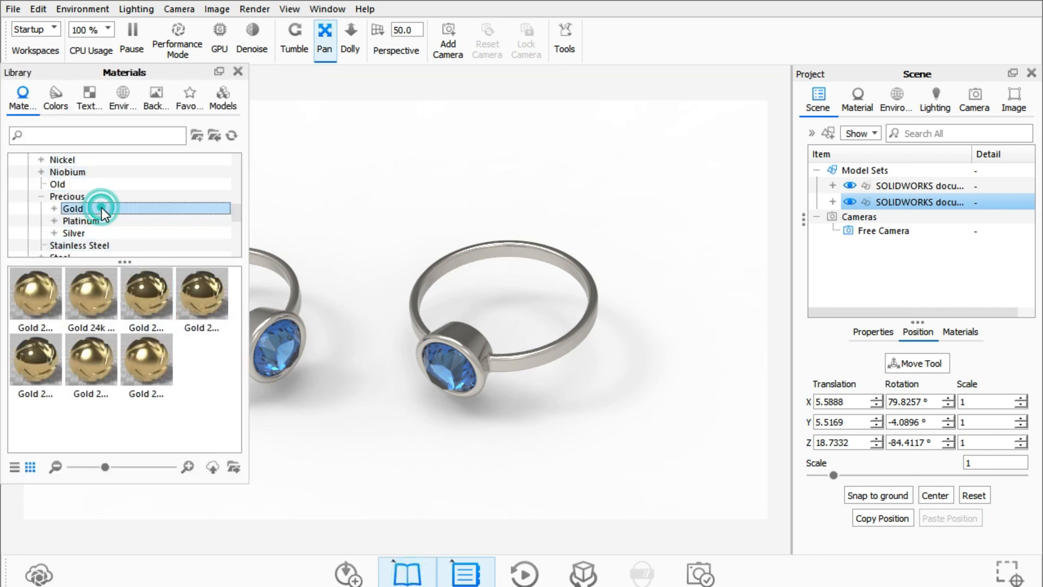
{"action": "mouse_move", "coordinate": [138, 282]}
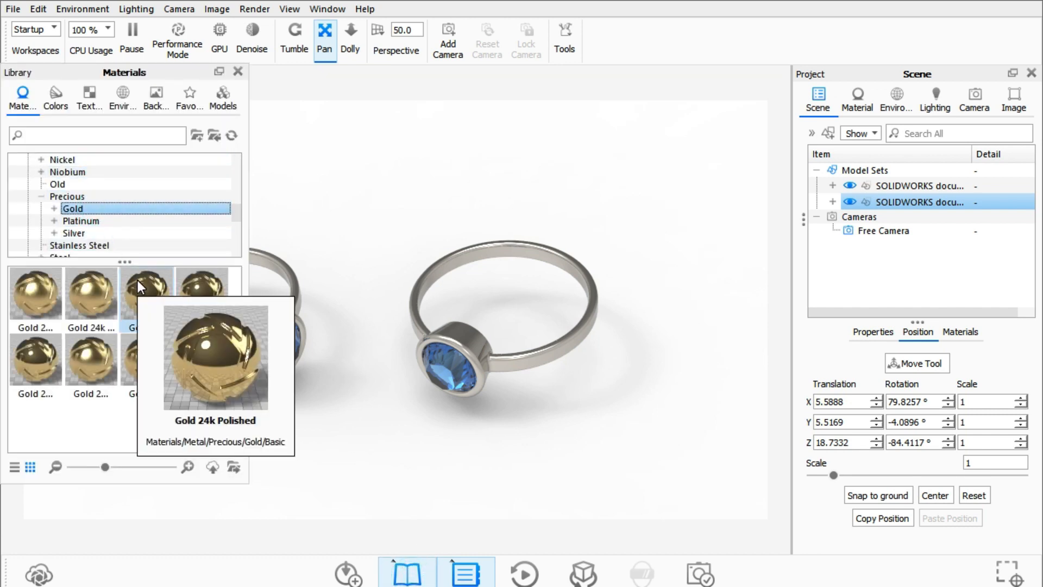
{"action": "mouse_move", "coordinate": [137, 281]}
{"action": "left_mouse_down"}
{"action": "mouse_move", "coordinate": [421, 273]}
{"action": "mouse_move", "coordinate": [477, 252]}
{"action": "left_mouse_up"}
- Show the Gem Stones materials in the library
{"action": "scroll", "coordinate": [90, 206], "scroll_direction": "down", "scroll_amount": 6}
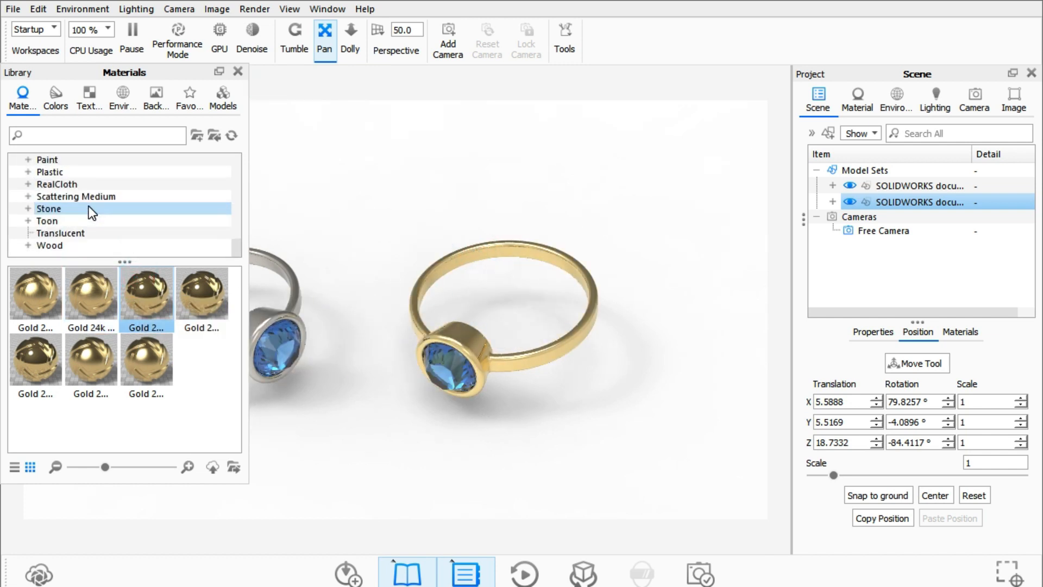
{"action": "scroll", "coordinate": [86, 200], "scroll_direction": "up", "scroll_amount": 1}
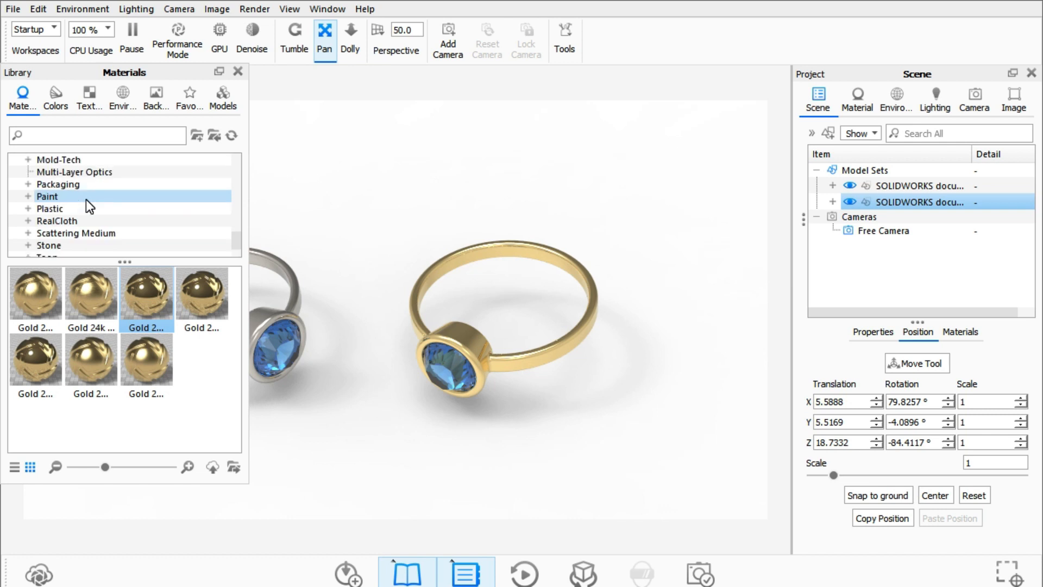
{"action": "scroll", "coordinate": [86, 200], "scroll_direction": "up", "scroll_amount": 3}
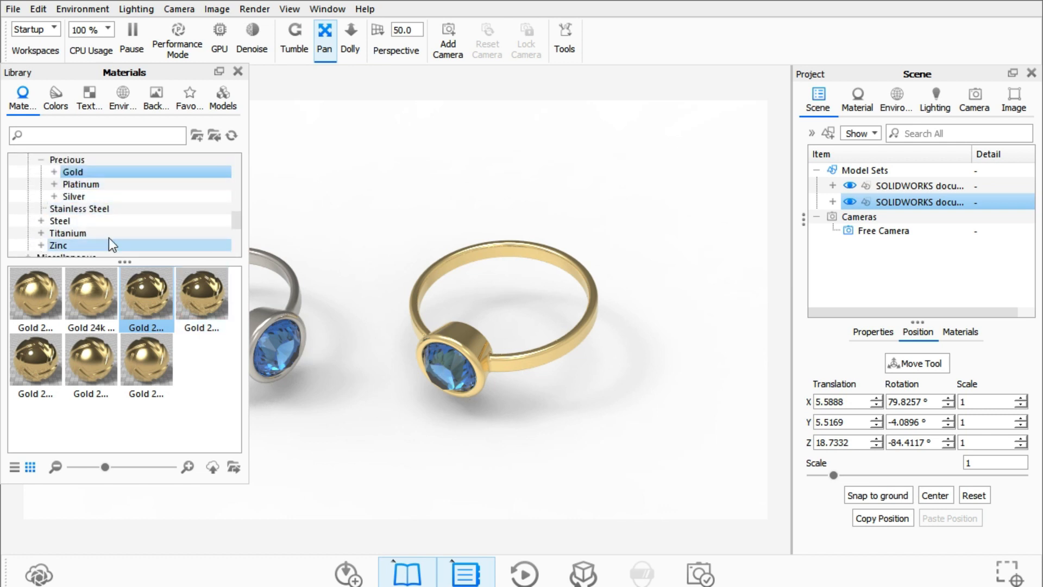
{"action": "scroll", "coordinate": [111, 223], "scroll_direction": "down", "scroll_amount": 1}
{"action": "scroll", "coordinate": [106, 201], "scroll_direction": "up", "scroll_amount": 2}
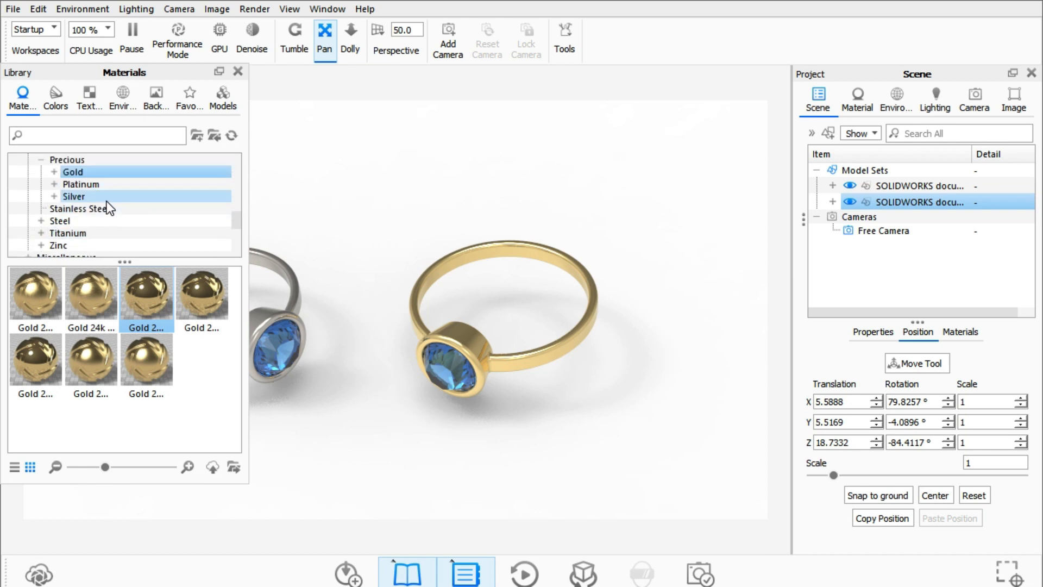
{"action": "left_click", "coordinate": [41, 196]}
{"action": "scroll", "coordinate": [97, 199], "scroll_direction": "up", "scroll_amount": 6}
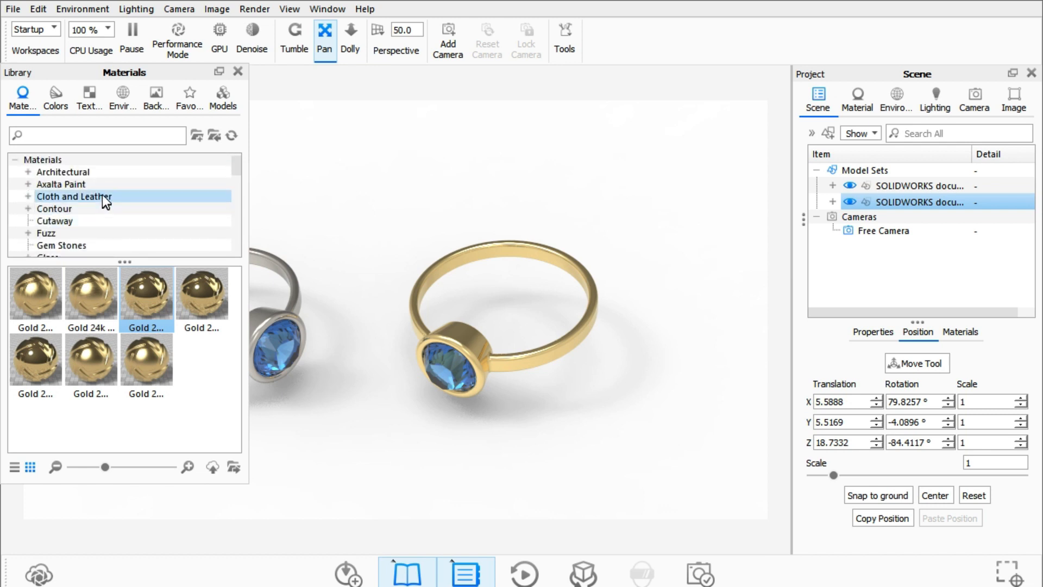
{"action": "left_click", "coordinate": [74, 244]}
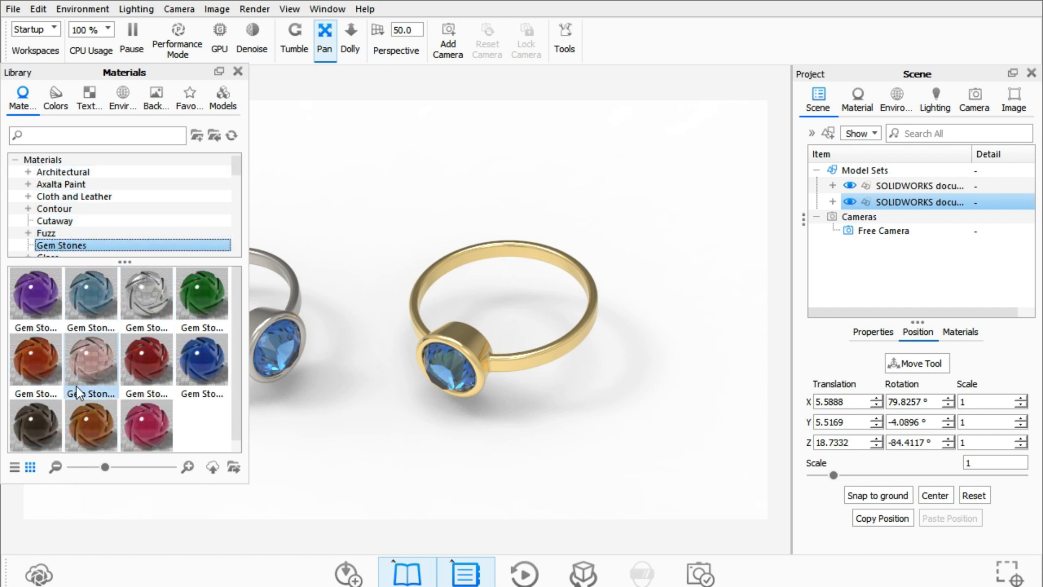
- Try an orange gem stone material on the gold ring's stone
{"action": "left_click", "coordinate": [31, 354]}
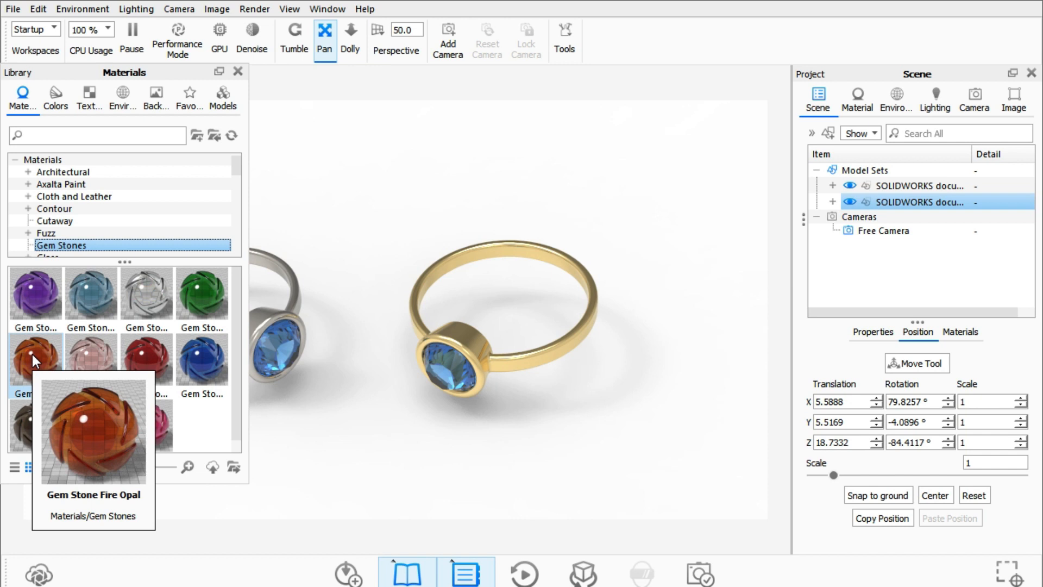
{"action": "mouse_move", "coordinate": [80, 415]}
{"action": "left_click_drag", "start_coordinate": [79, 415], "coordinate": [436, 366]}
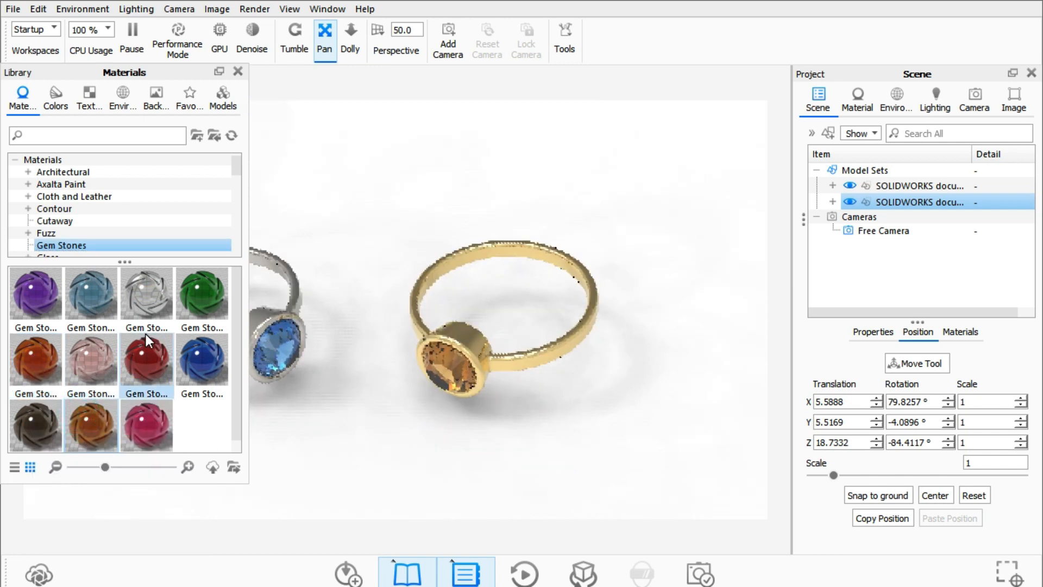
- Apply the red gem stone material to the gold ring's stone and close the library
{"action": "left_click_drag", "start_coordinate": [139, 361], "coordinate": [439, 374]}
{"action": "left_click", "coordinate": [238, 71]}
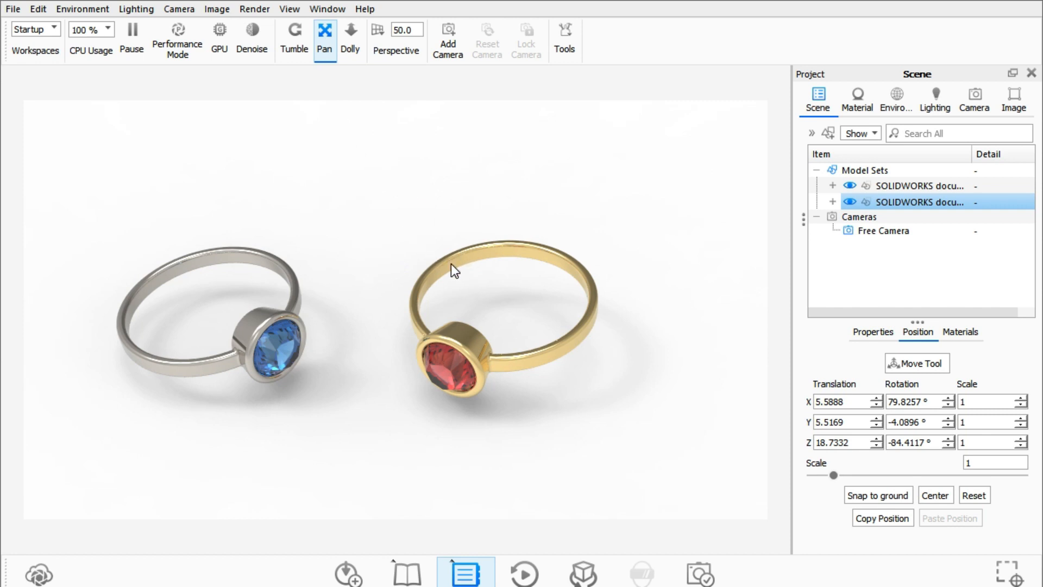
- Reposition the two rings in the camera view and reduce the camera perspective to 29
{"action": "left_click_drag", "start_coordinate": [456, 263], "coordinate": [485, 270]}
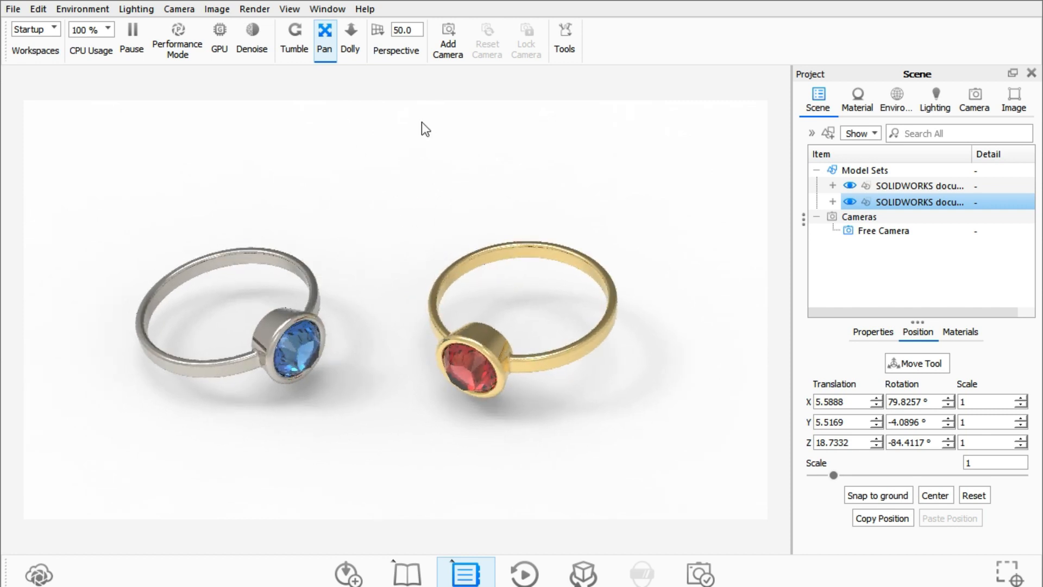
{"action": "left_click", "coordinate": [378, 34]}
{"action": "left_click_drag", "start_coordinate": [449, 49], "coordinate": [445, 49]}
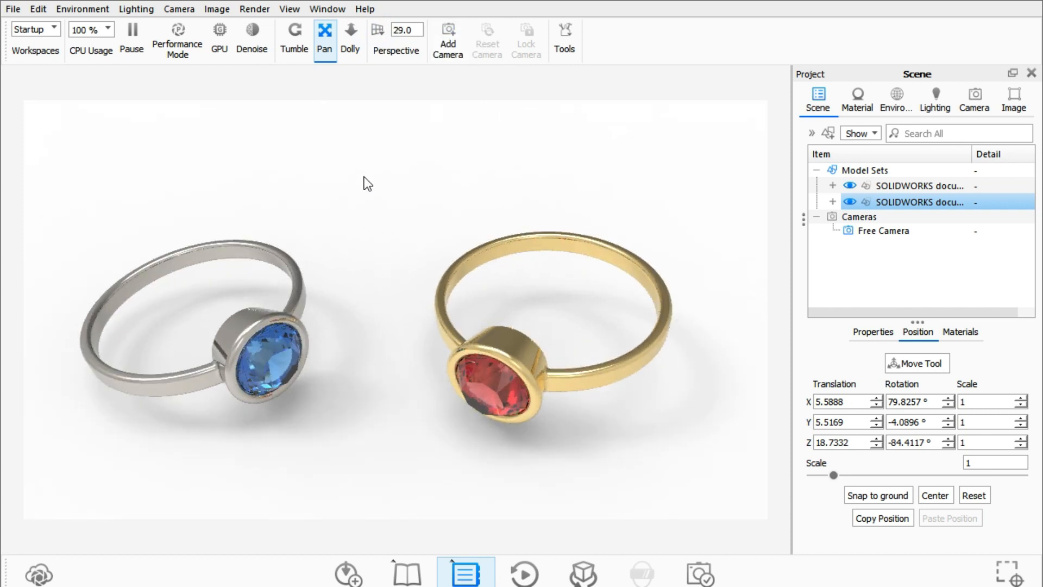
- Unlock the image's aspect ratio and resolution
{"action": "left_click", "coordinate": [296, 8]}
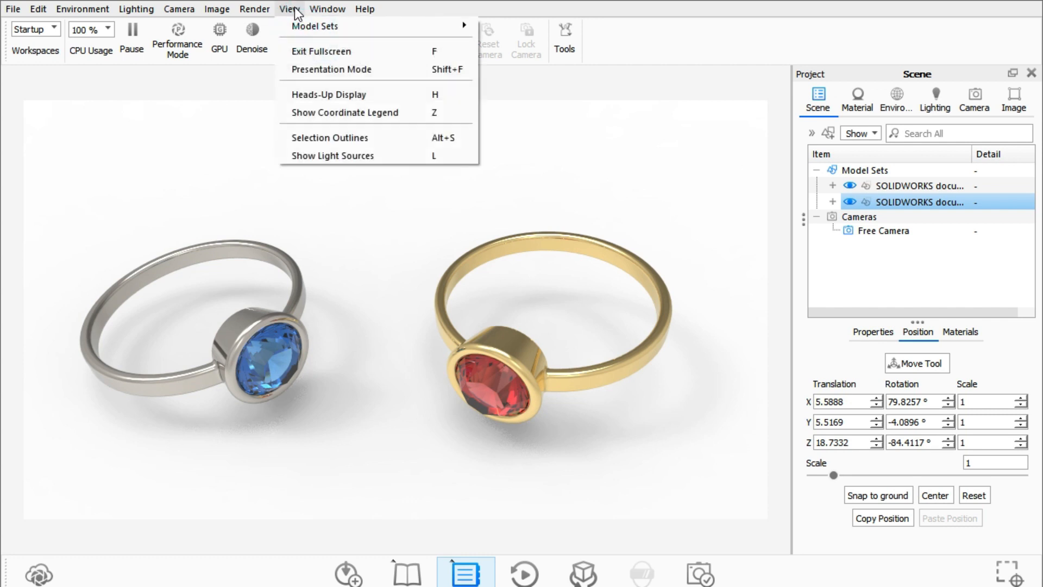
{"action": "left_click", "coordinate": [216, 8]}
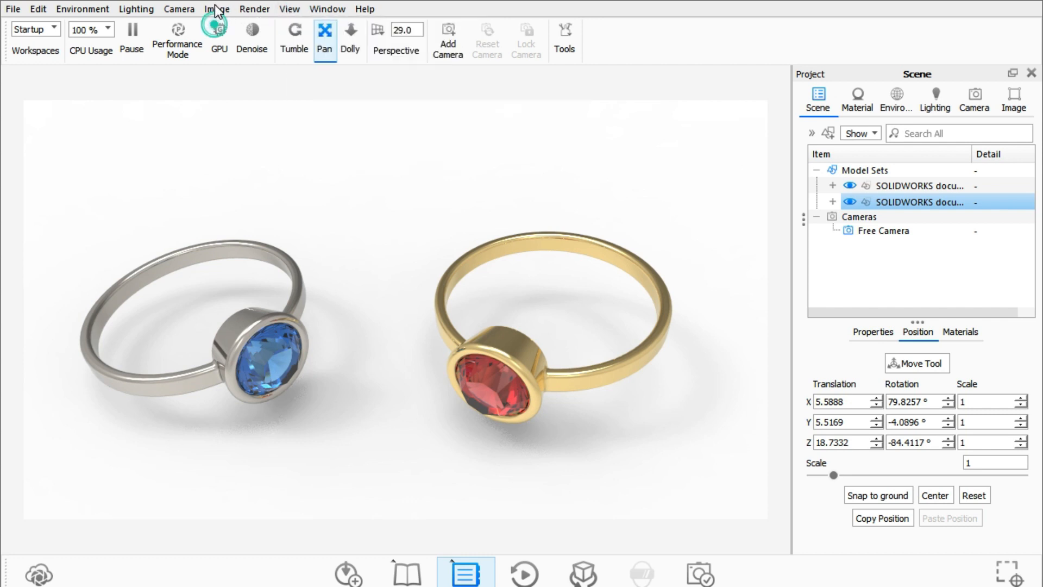
{"action": "left_click", "coordinate": [216, 8]}
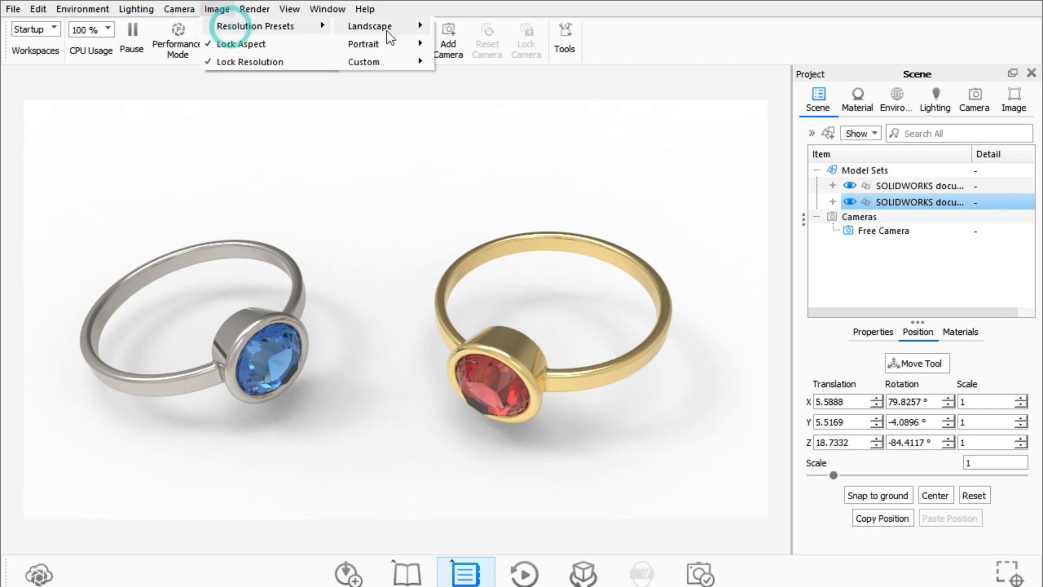
{"action": "left_click", "coordinate": [282, 45]}
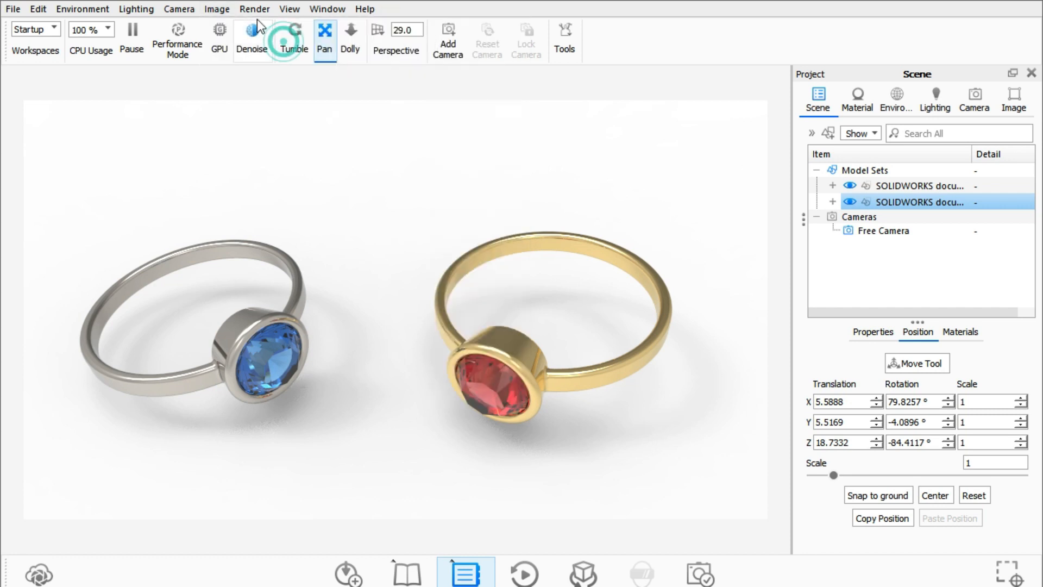
{"action": "left_click", "coordinate": [217, 9]}
{"action": "left_click", "coordinate": [217, 61]}
- Apply the landscape 1280 x 720 resolution preset and pan the camera to centre both rings vertically in the frame
{"action": "left_click", "coordinate": [218, 9]}
{"action": "mouse_move", "coordinate": [255, 26]}
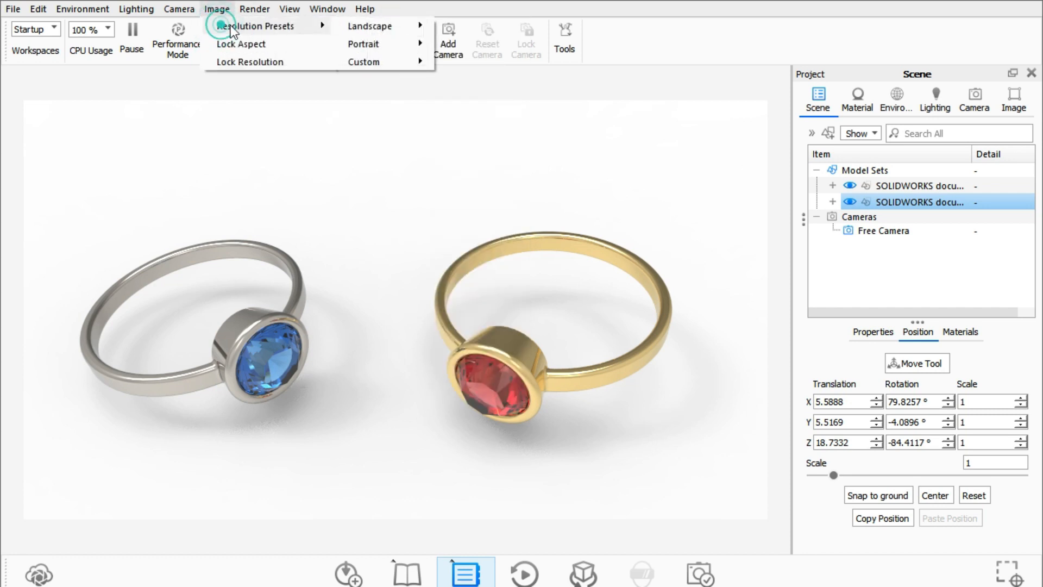
{"action": "mouse_move", "coordinate": [376, 23]}
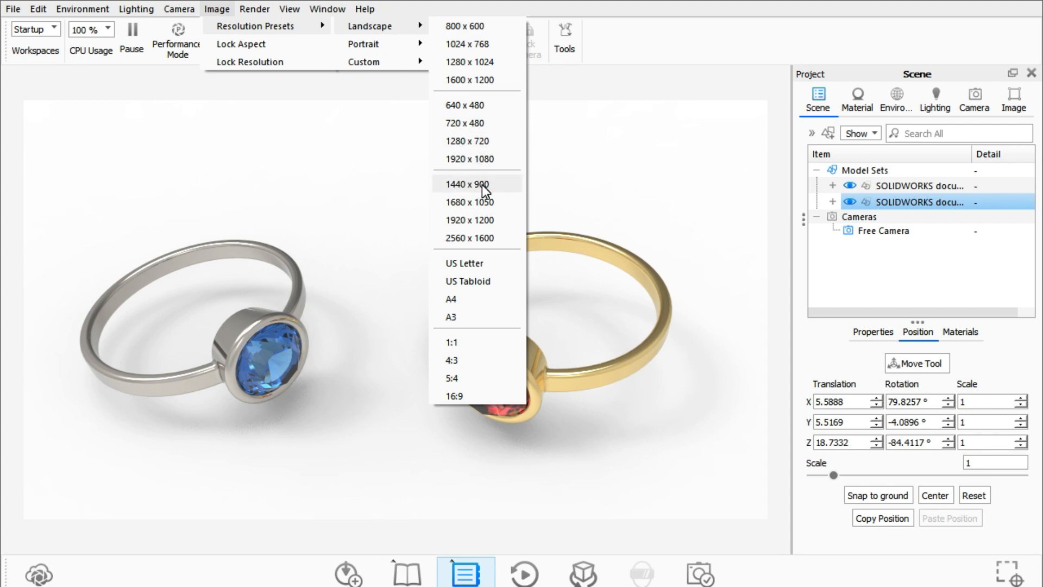
{"action": "left_click", "coordinate": [490, 144]}
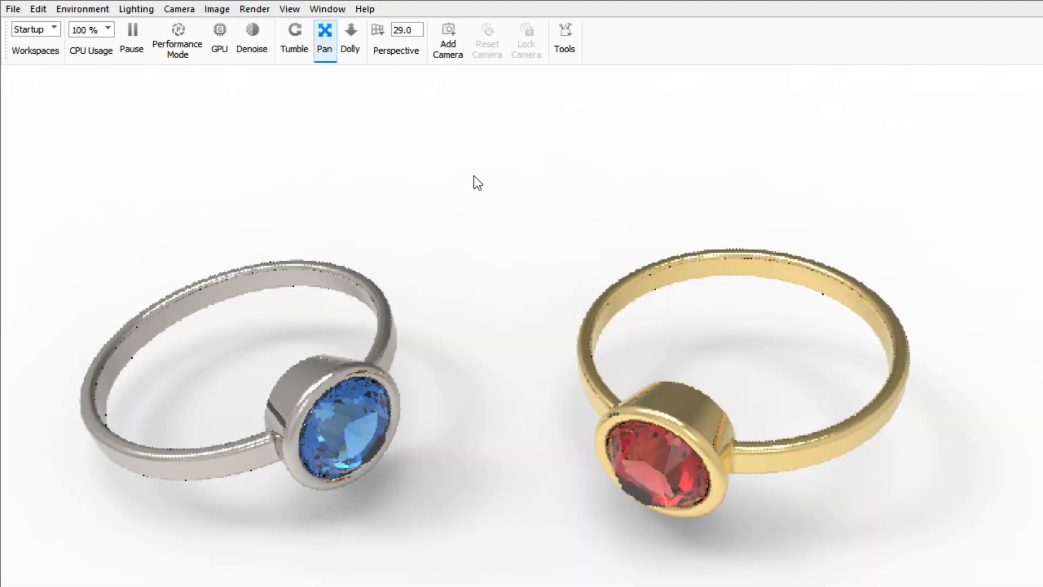
{"action": "left_click_drag", "start_coordinate": [384, 298], "coordinate": [379, 240]}
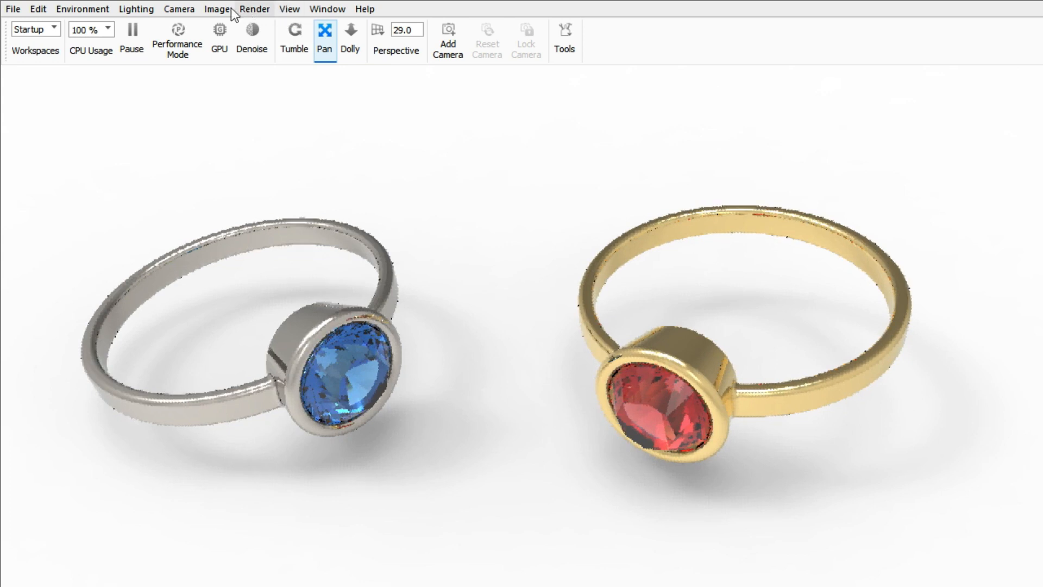
- Open the render settings and set the maximum samples quality to 128
{"action": "left_click", "coordinate": [254, 9]}
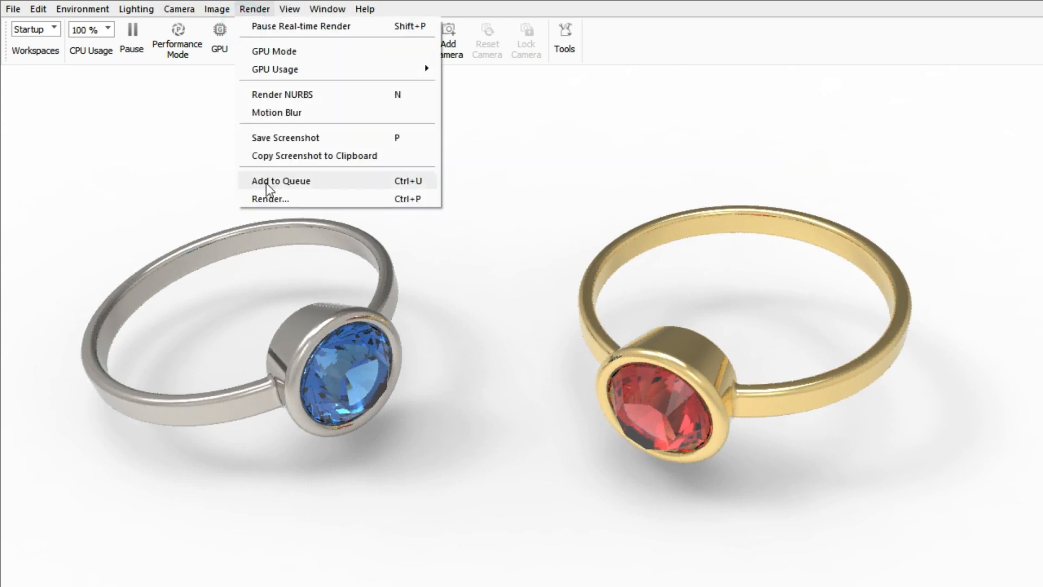
{"action": "left_click", "coordinate": [271, 196]}
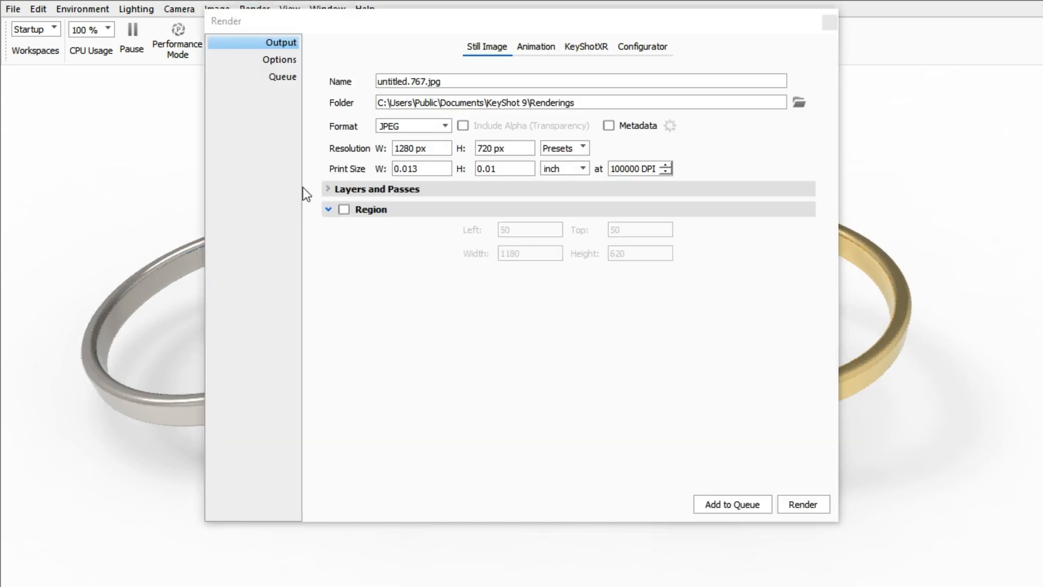
{"action": "left_click", "coordinate": [282, 60]}
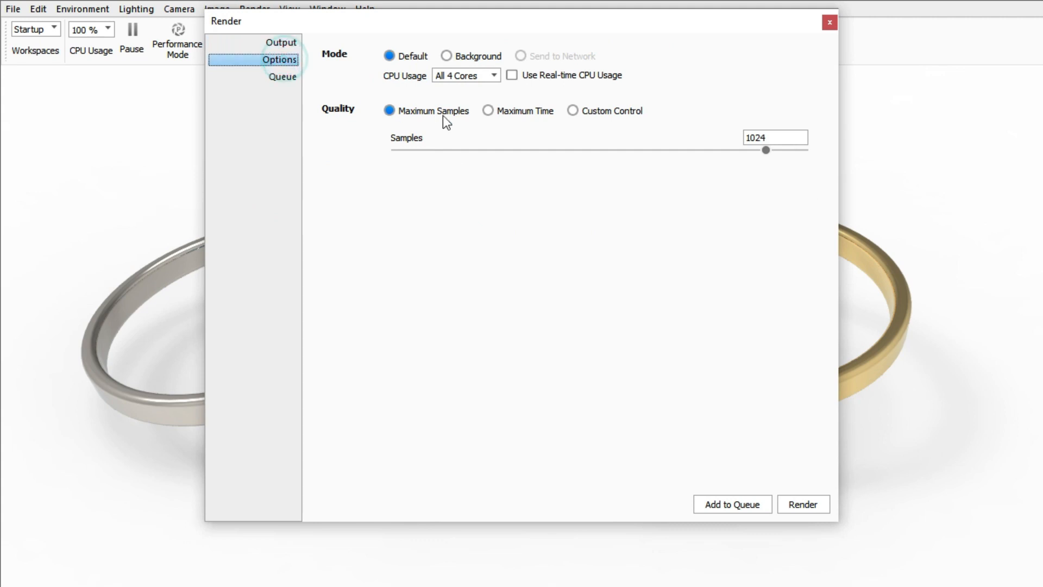
{"action": "double_click", "coordinate": [766, 138]}
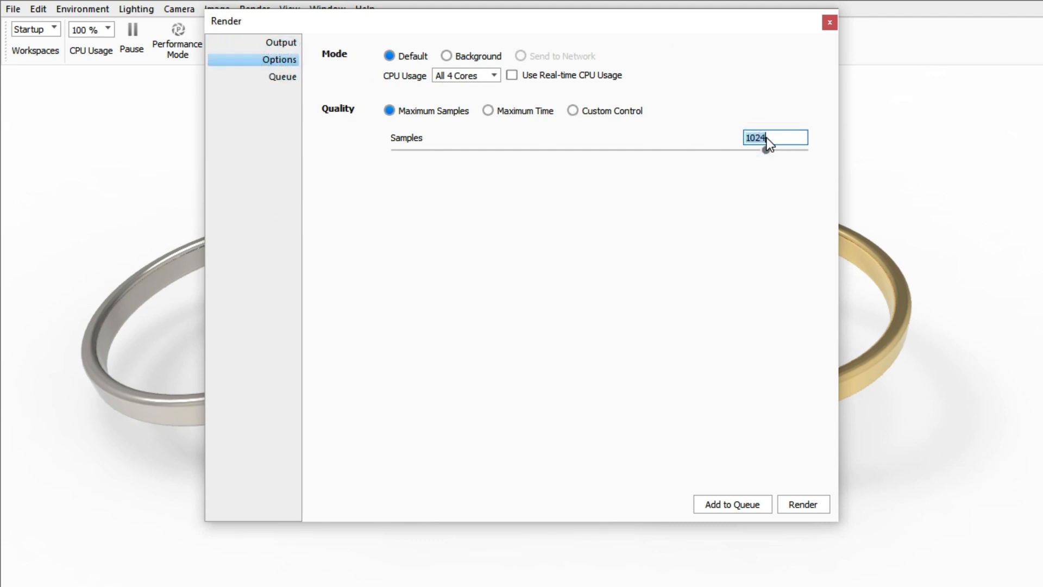
{"action": "key", "text": "BackSpace"}
{"action": "type", "text": "128"}
- Set the still image output to 300 DPI and name the file Diamond Rings.767.jpg
{"action": "left_click", "coordinate": [279, 43]}
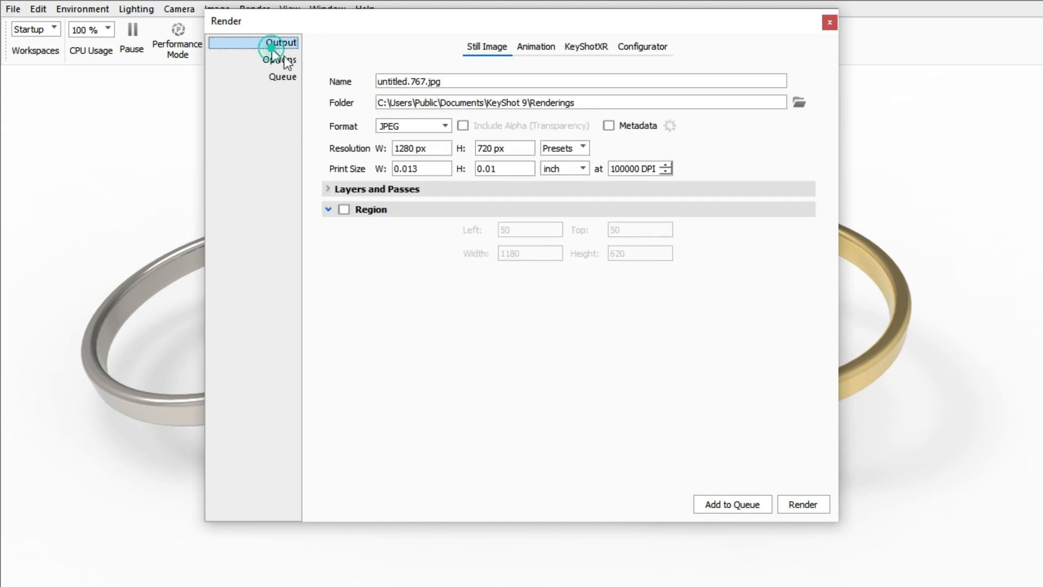
{"action": "left_click_drag", "start_coordinate": [640, 169], "coordinate": [609, 173]}
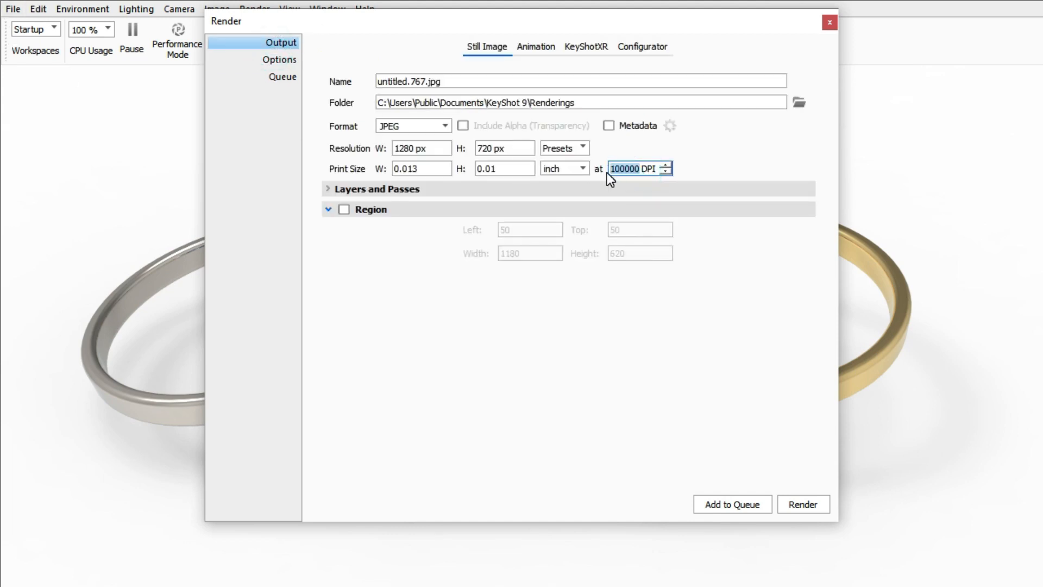
{"action": "type", "text": "300"}
{"action": "double_click", "coordinate": [402, 81]}
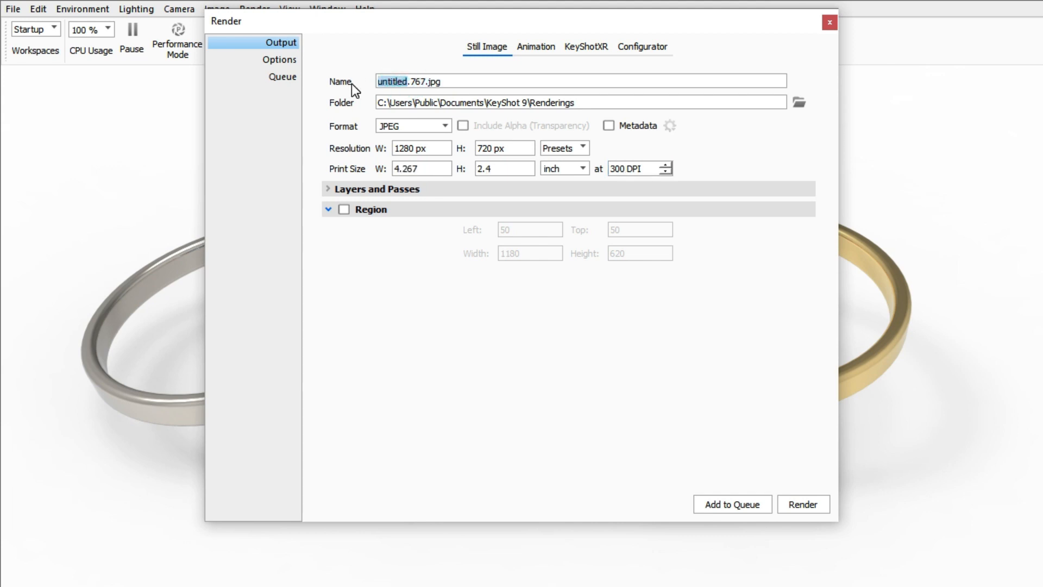
{"action": "key", "text": "BackSpace"}
{"action": "type", "text": "Diamo"}
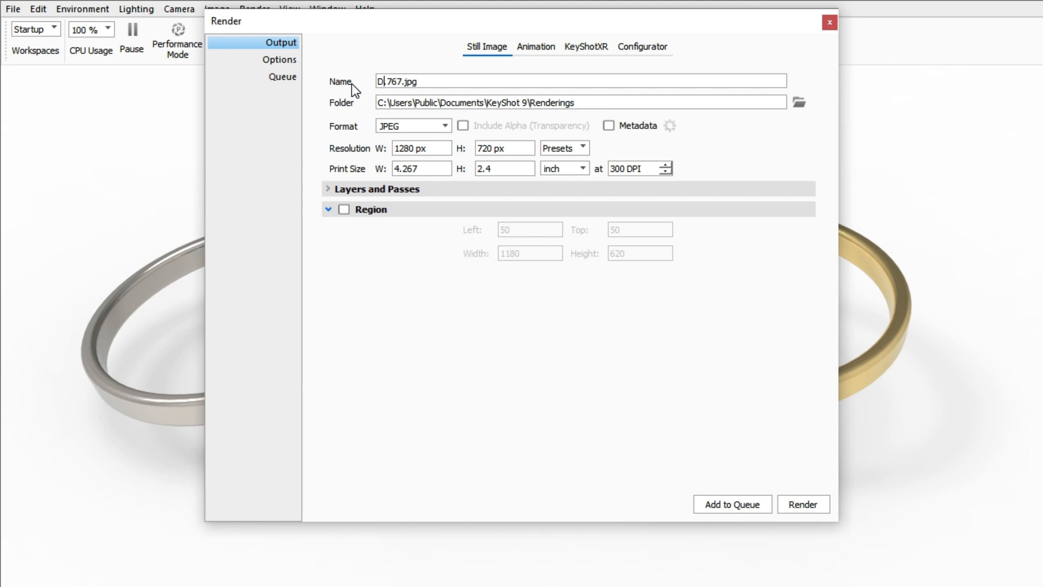
{"action": "type", "text": "nd Rings"}
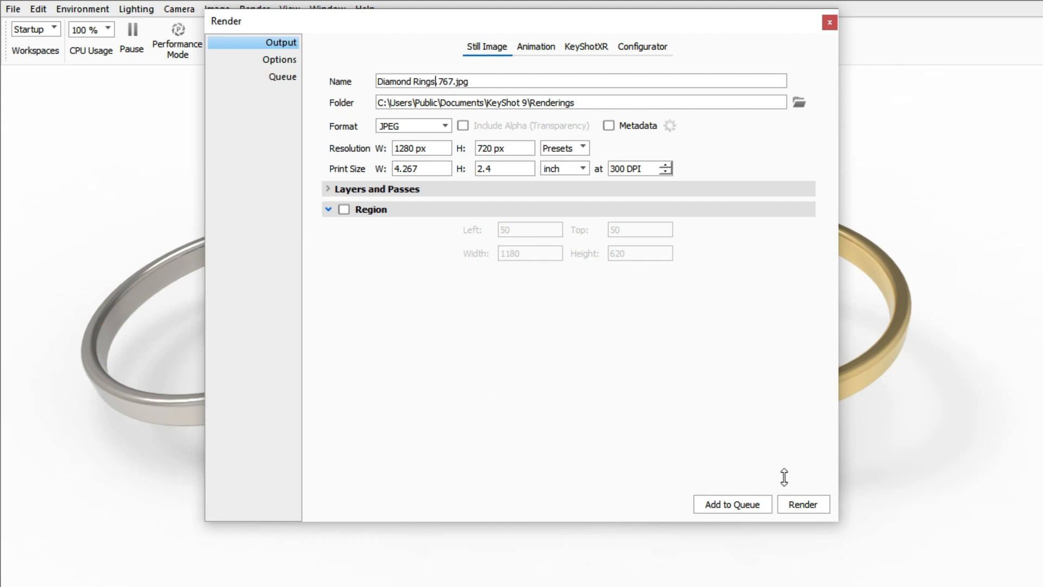
- Render the still image, accept the finished output and close the render settings
{"action": "left_click", "coordinate": [807, 504]}
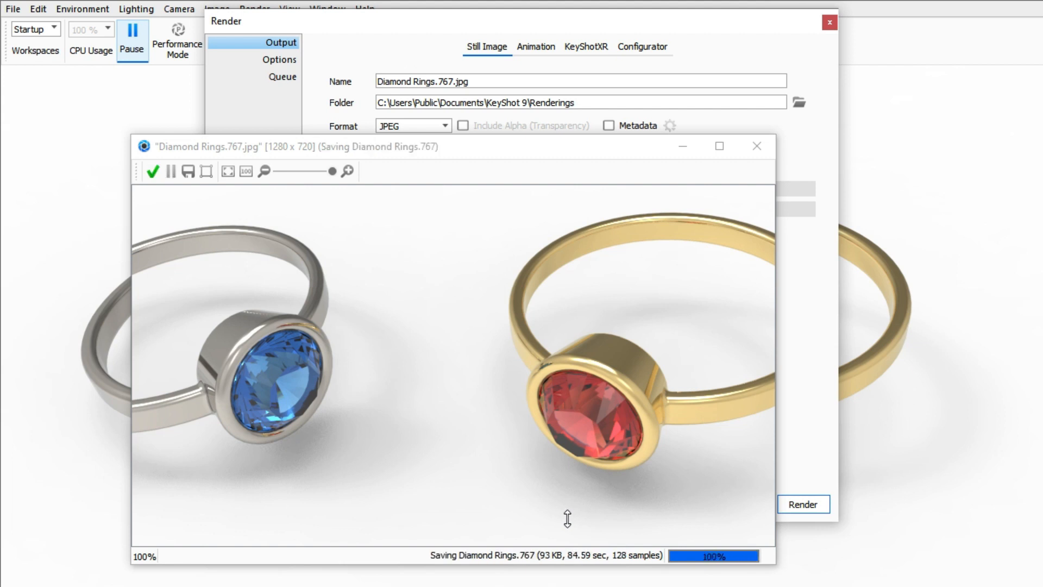
{"action": "left_click", "coordinate": [153, 170]}
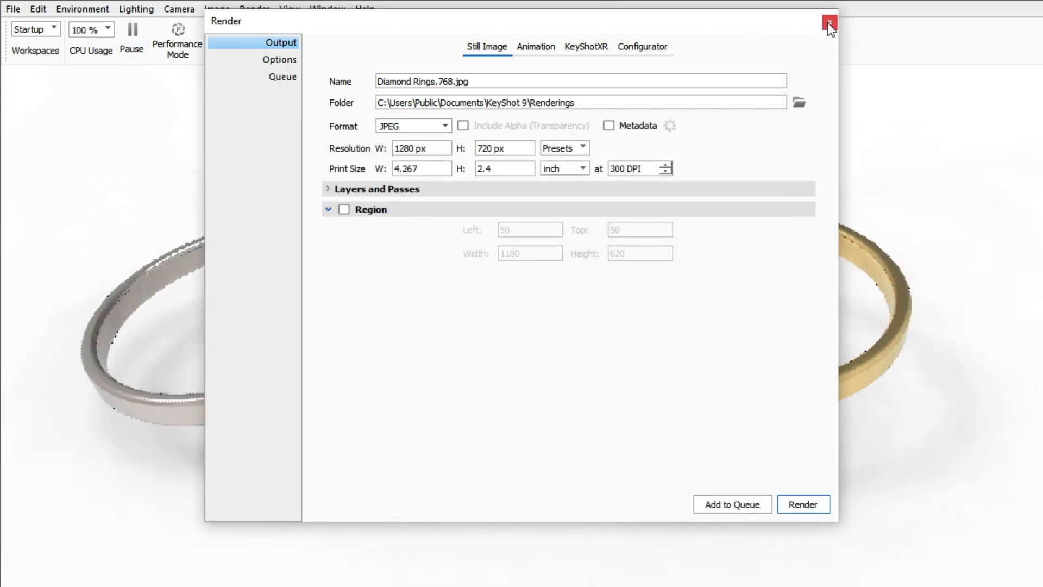
{"action": "left_click", "coordinate": [829, 23]}
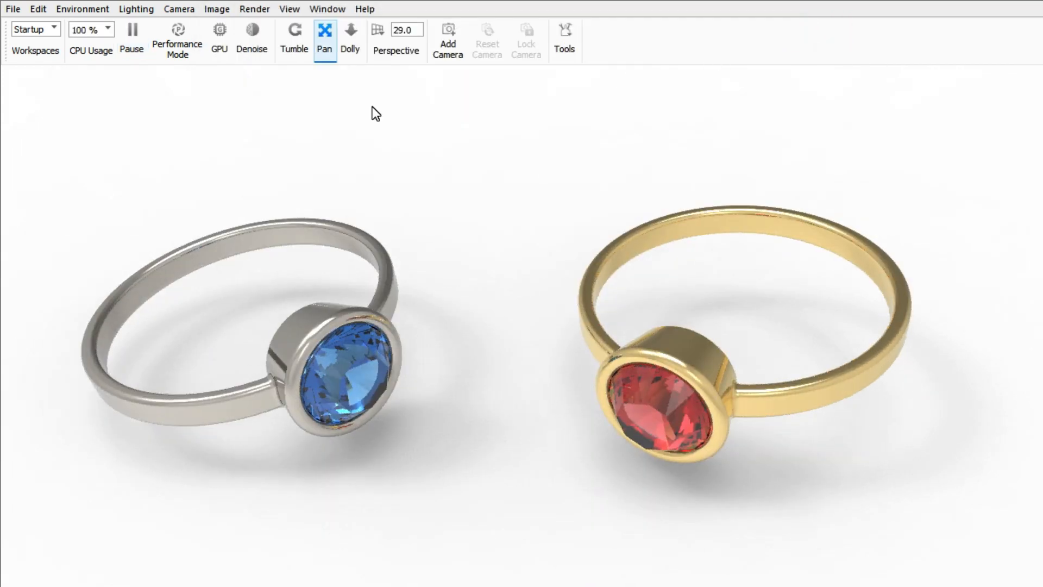